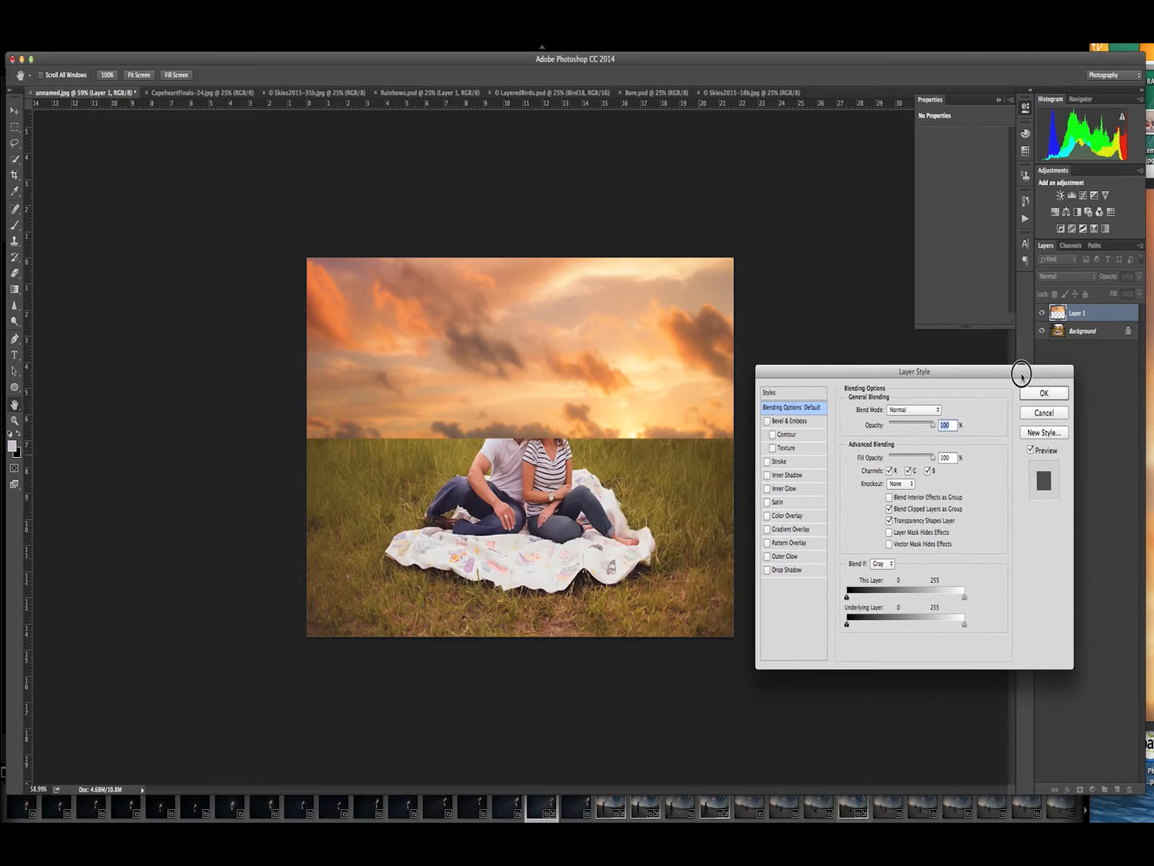
Set the sky layer's Blend If underlying-layer black point to 204 and its blend mode to Multiply
left_click_drag(849, 621, 943, 630)
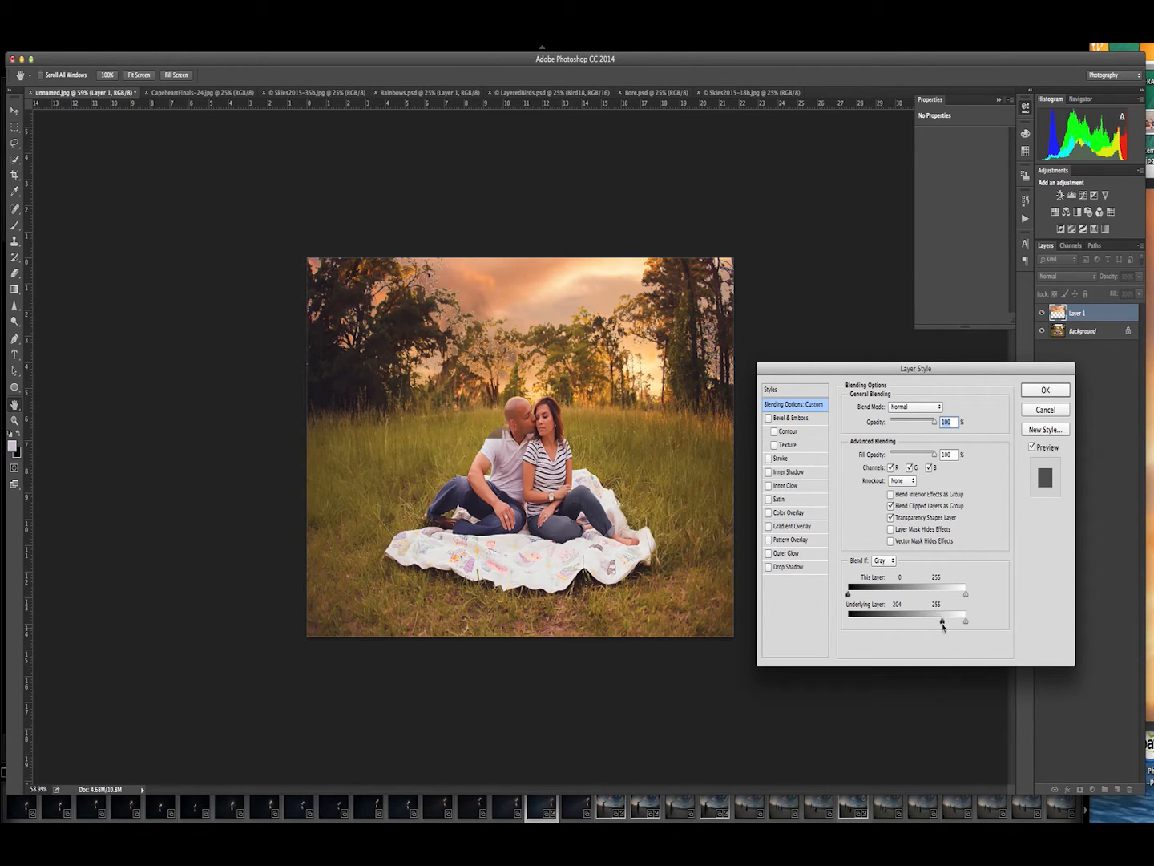
left_click(914, 408)
left_click(919, 445)
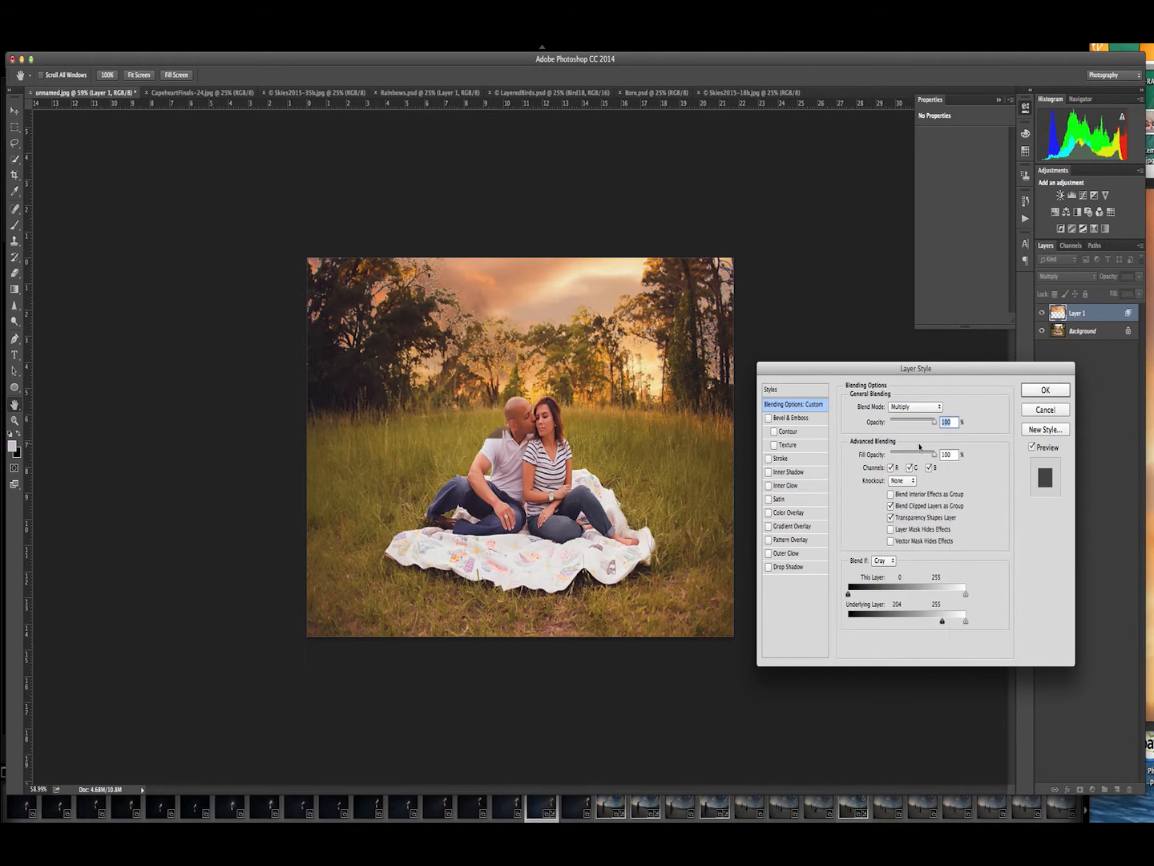
Lower the sky layer's opacity to 71% and set its Blend If underlying-layer black point to 216
left_click_drag(923, 421, 919, 423)
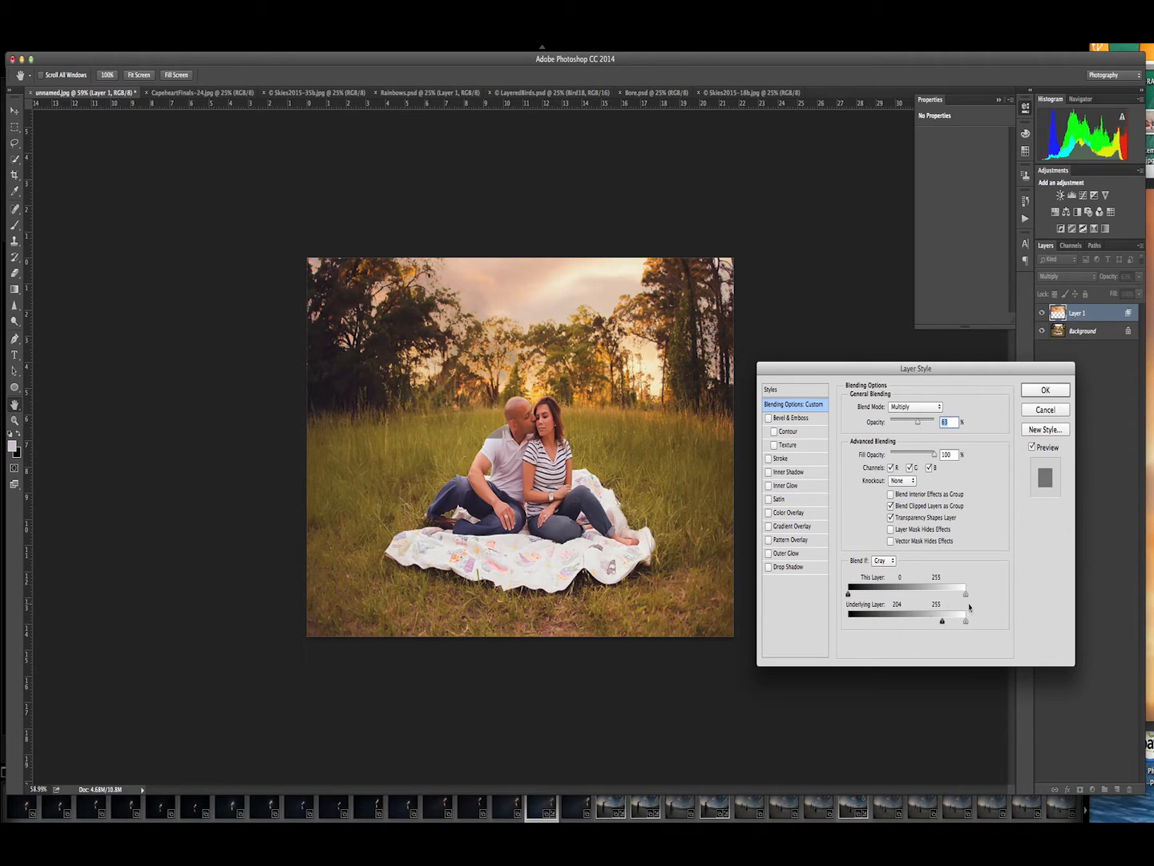
left_click_drag(944, 624, 952, 625)
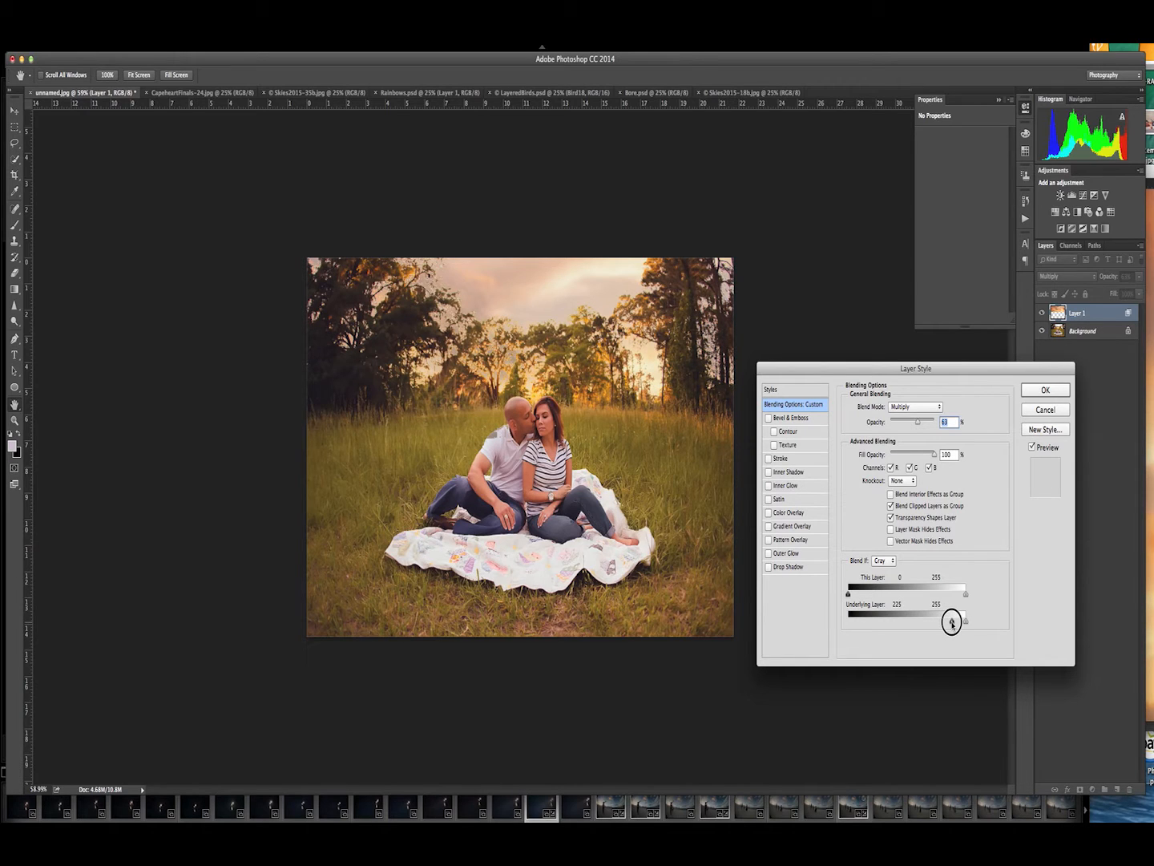
left_click_drag(952, 624, 948, 622)
Compare the Normal, Darken and Multiply blend modes on the sky layer, ending on Normal
left_click(919, 407)
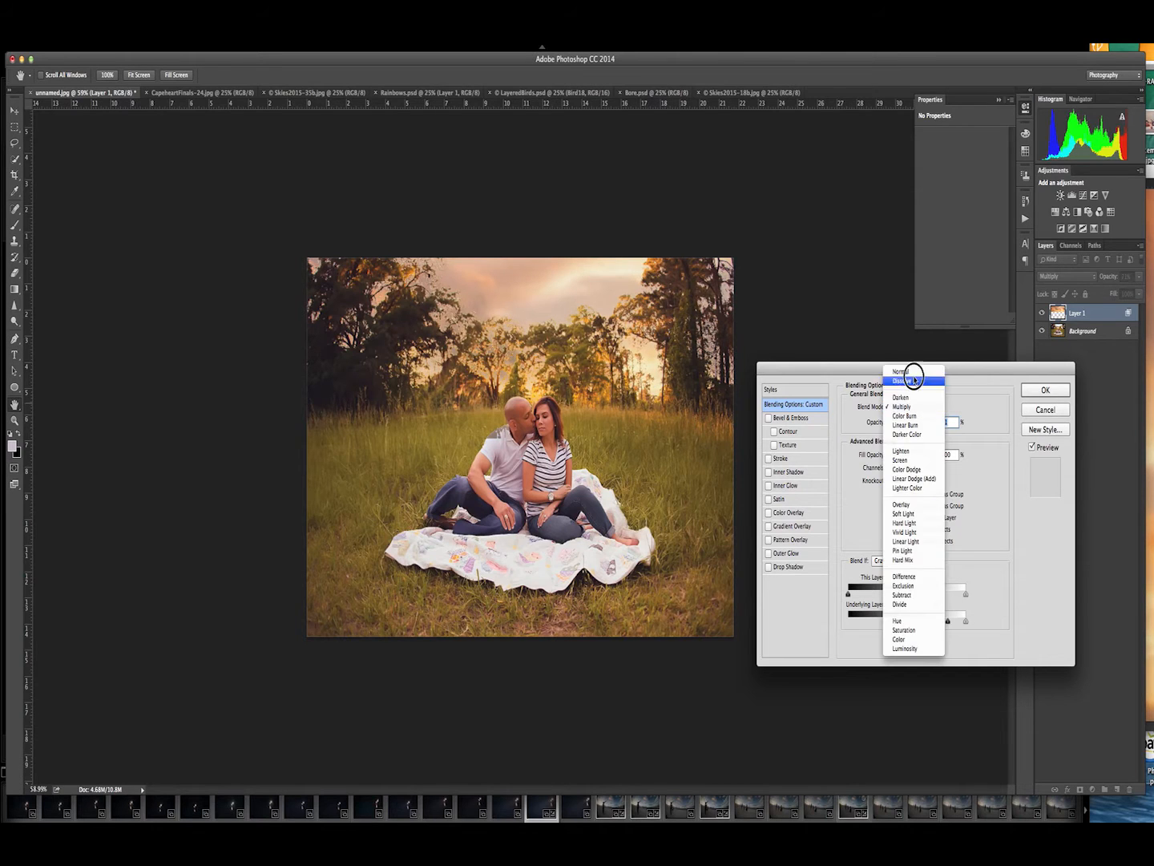
left_click(912, 372)
left_click(904, 407)
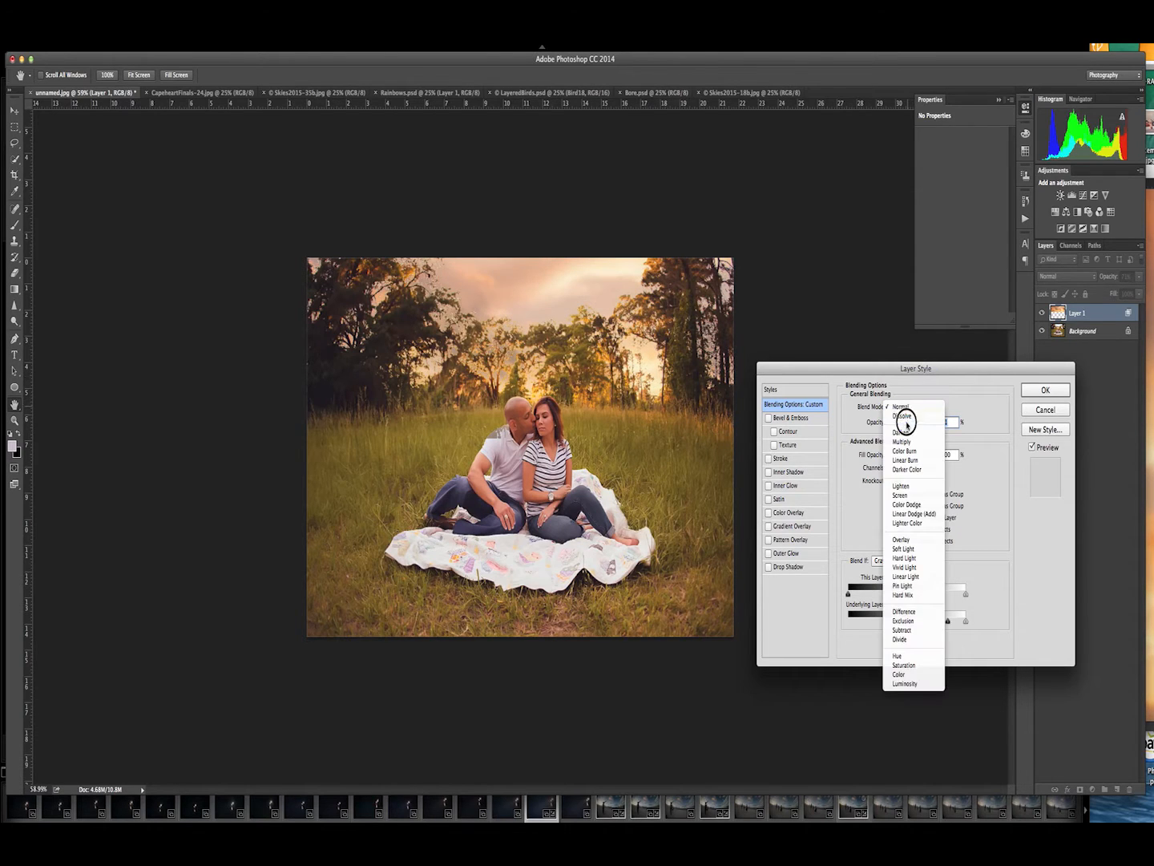
left_click(910, 434)
left_click(915, 407)
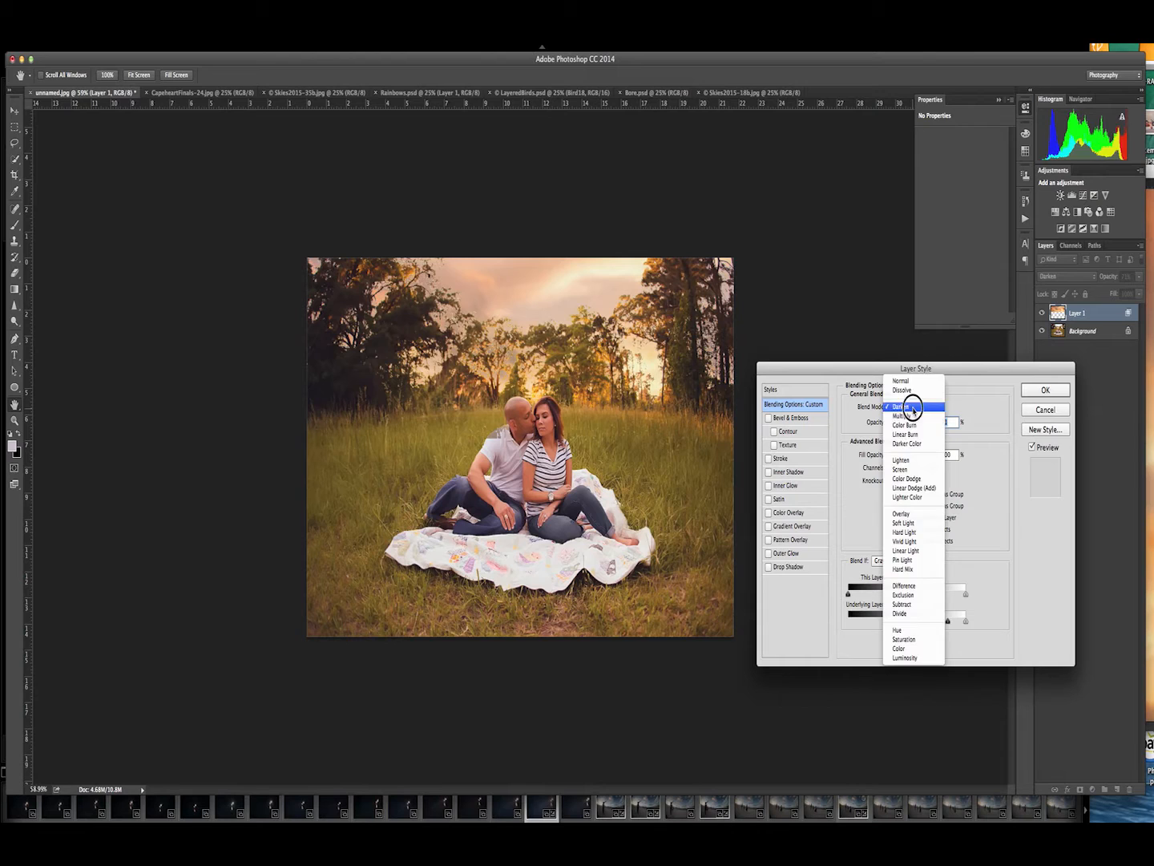
left_click(916, 416)
left_click(915, 407)
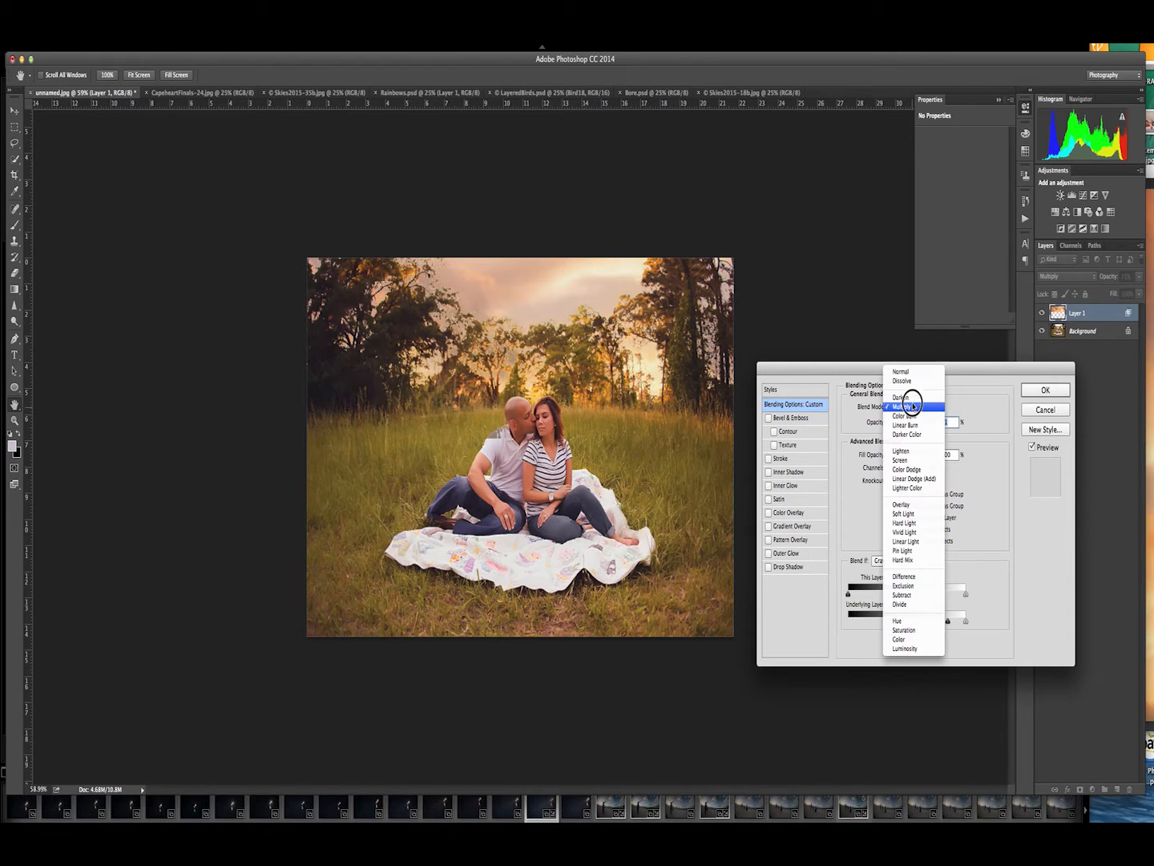
left_click(916, 375)
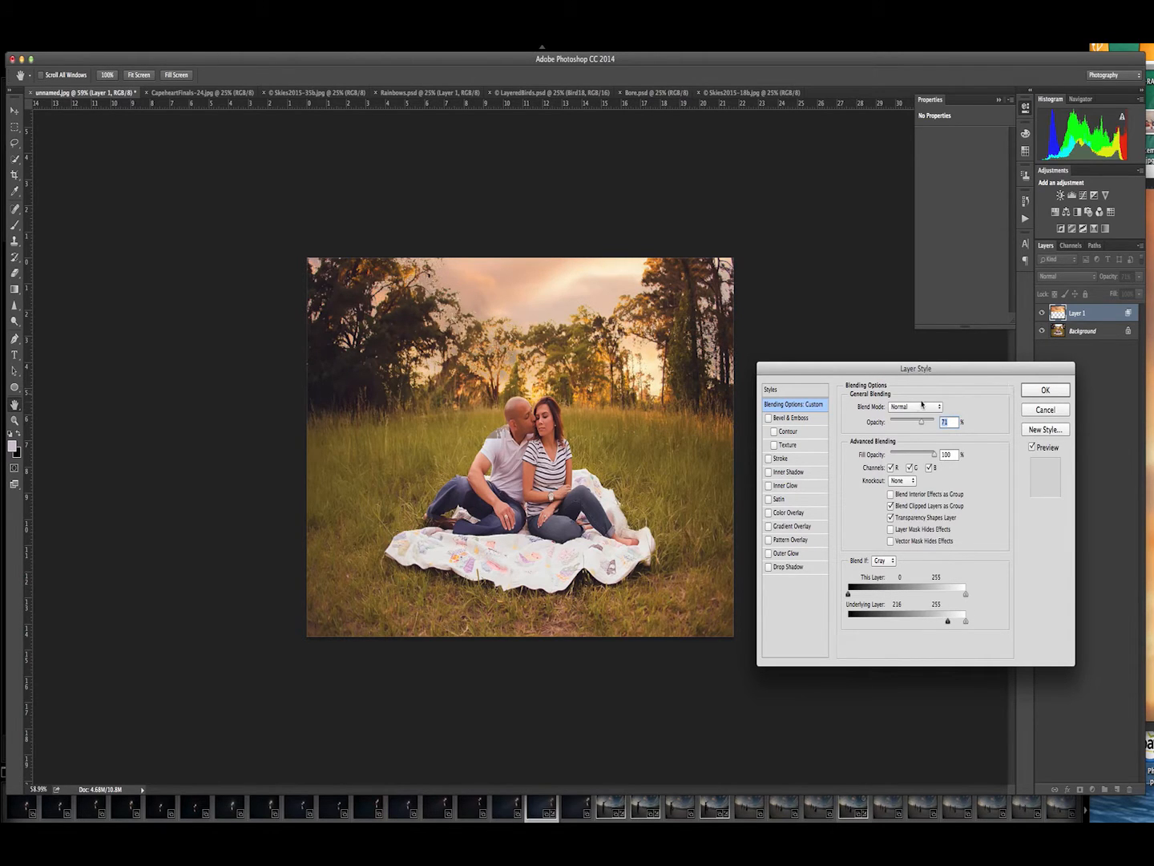
Try the Darken blend mode on the sky layer again, return it to Normal and apply the layer style
left_click(922, 405)
left_click(908, 410)
left_click(907, 406)
left_click(906, 430)
left_click(907, 407)
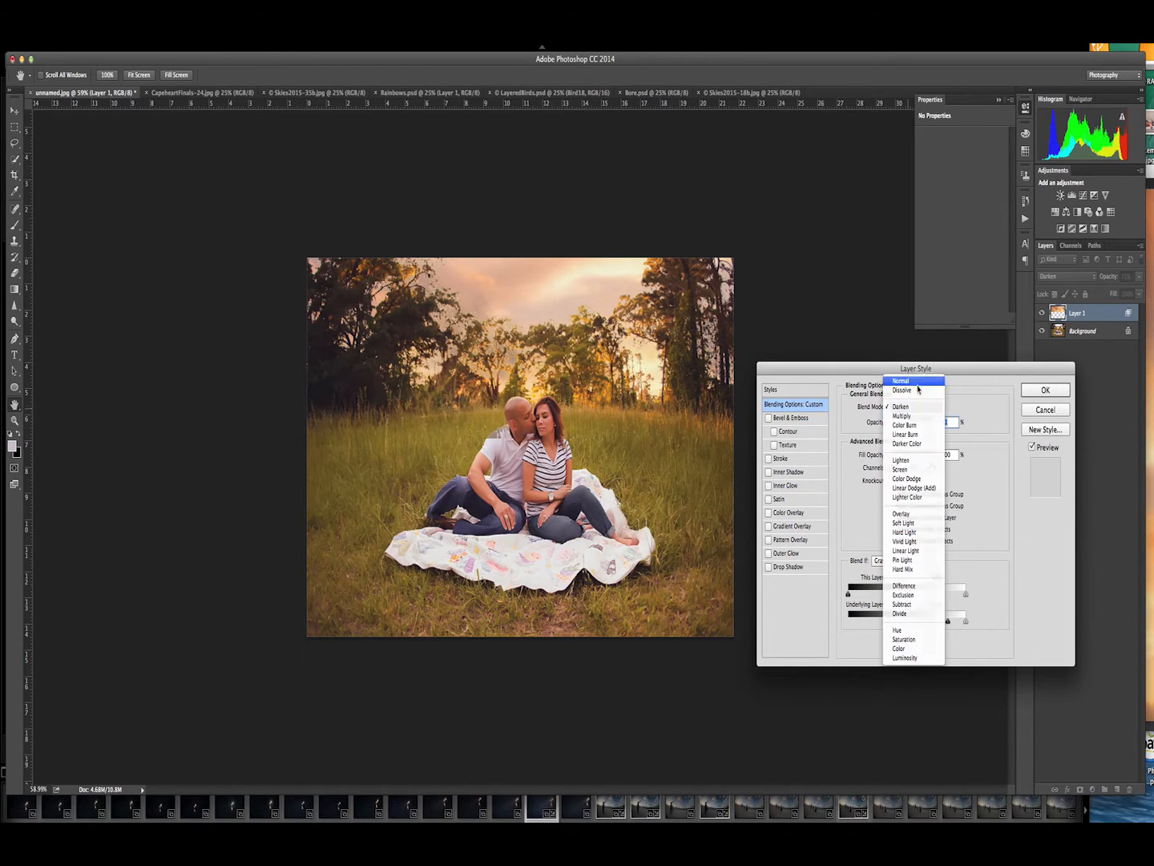
left_click(915, 377)
left_click(1029, 390)
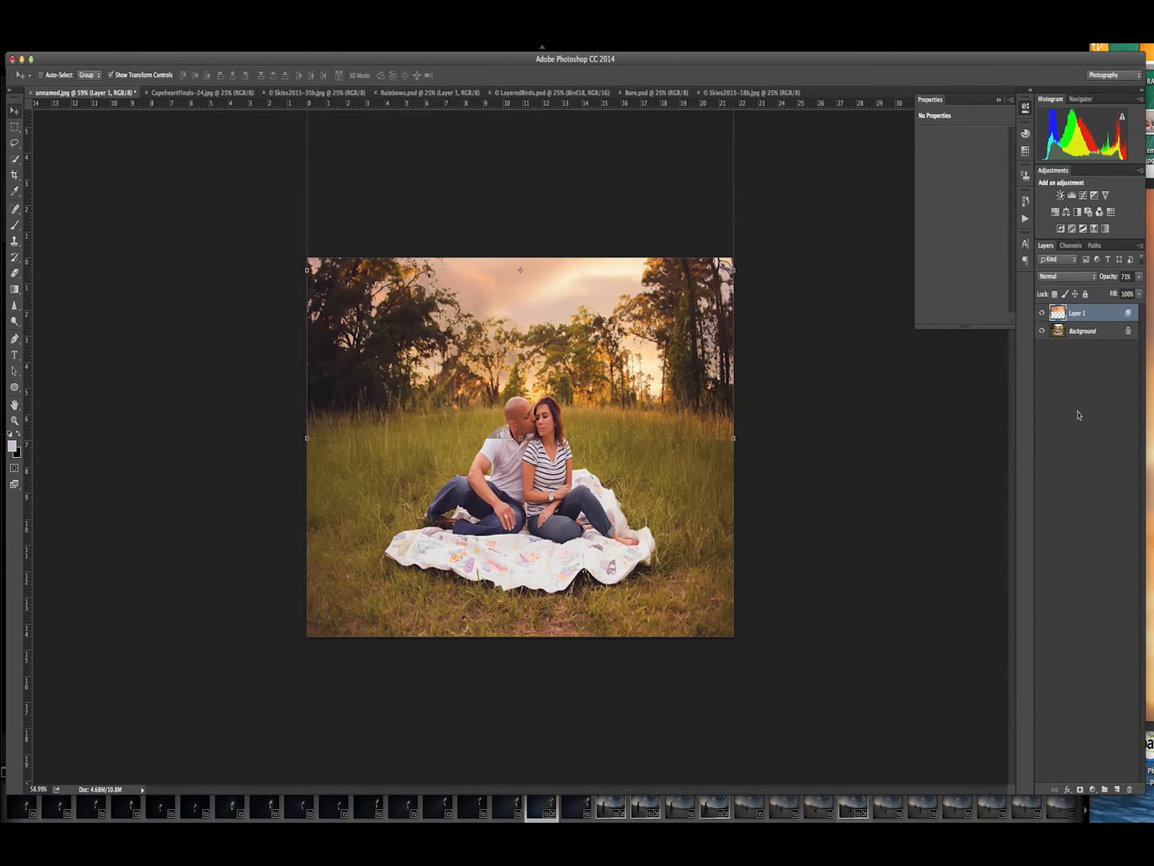
Add a layer mask to the sky layer and check that the foreground color is black
left_click(1080, 789)
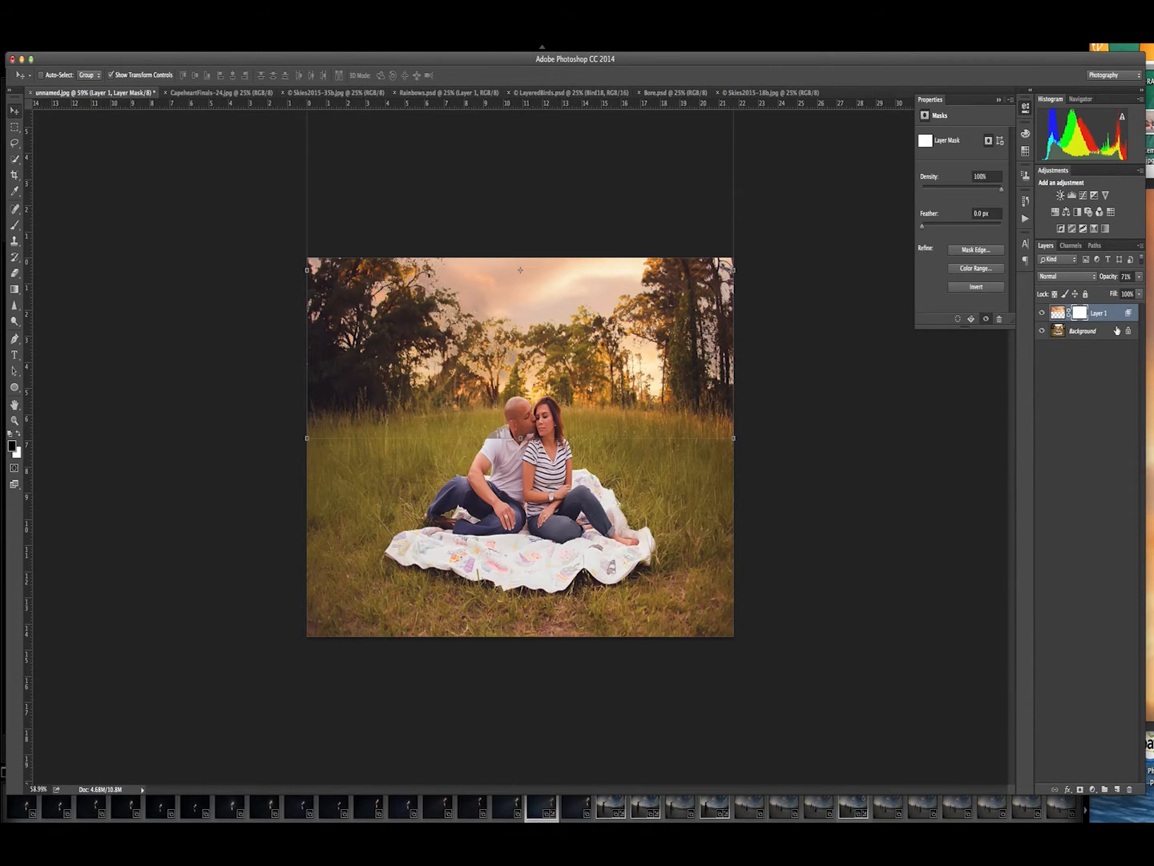
left_click(12, 446)
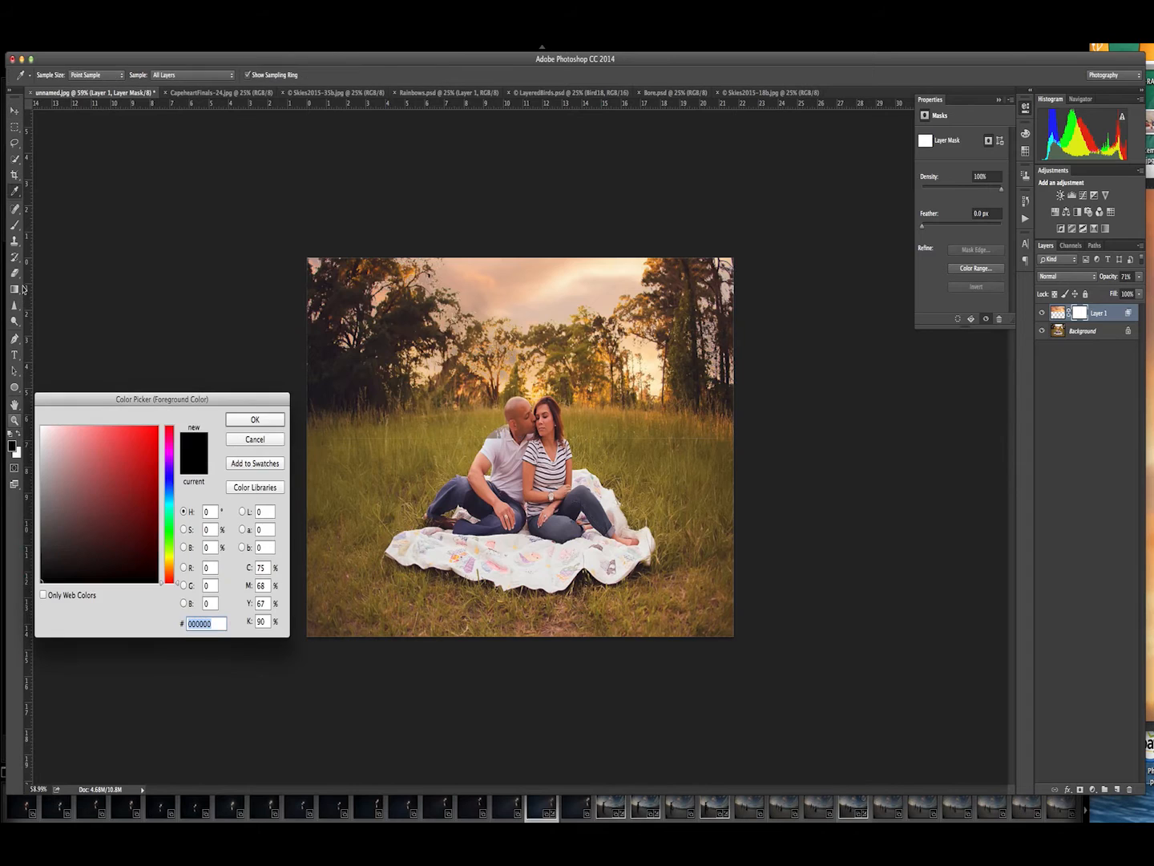
left_click(232, 413)
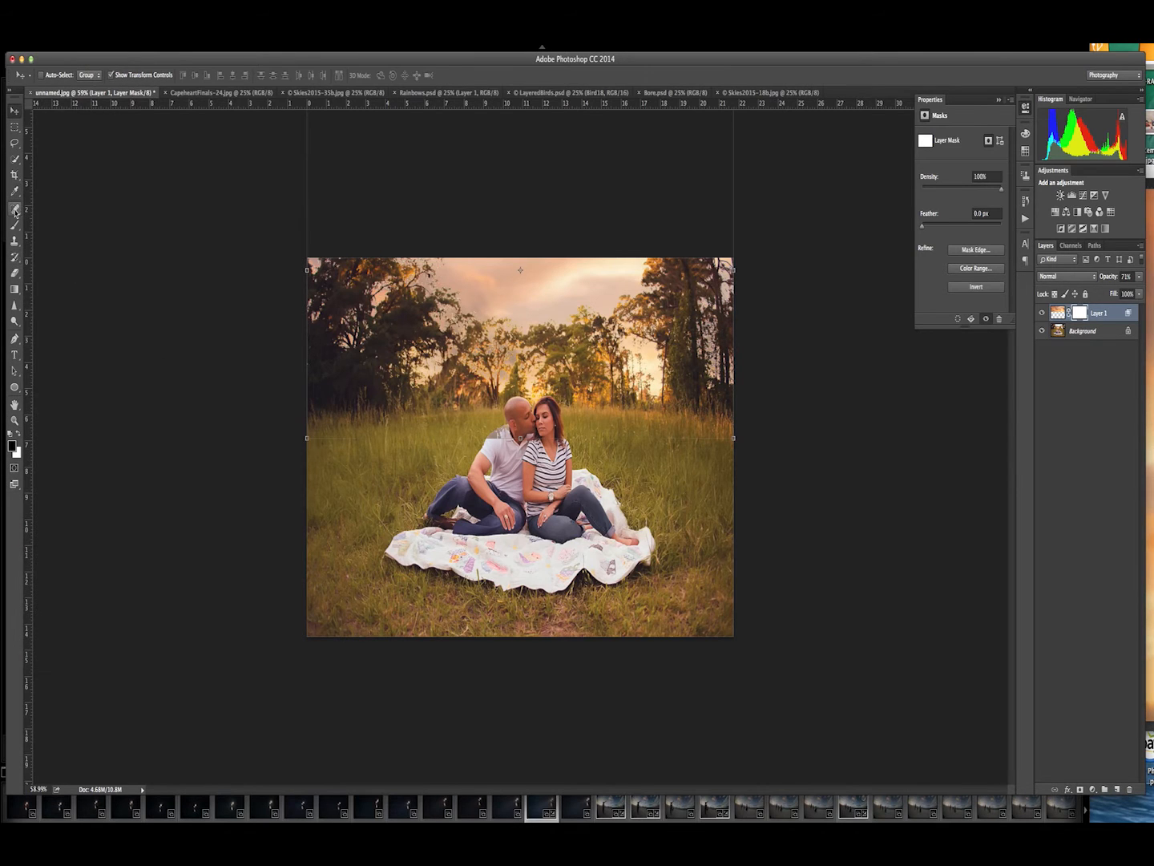
Mask the sky off the couple with a 600 px black brush at 70% opacity
left_click(14, 225)
key("bracketright")
key("bracketright")
key("bracketright")
key("bracketright")
key("bracketright")
key("bracketright")
key("bracketright")
key("bracketright")
key("bracketright")
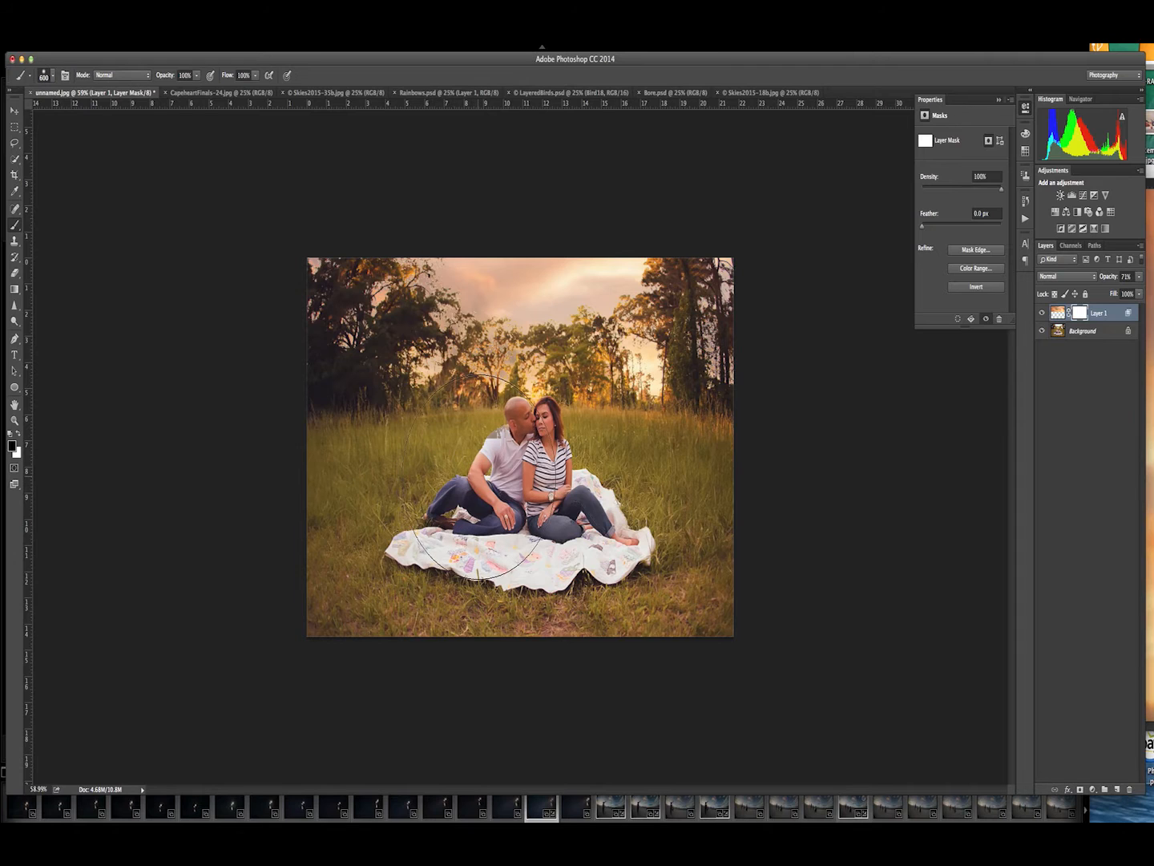
key("7")
left_click(514, 493)
Paint black across the grass and around the blanket on the sky layer's mask with a 200 px brush
key("bracketleft")
key("bracketleft")
key("bracketleft")
key("bracketleft")
key("bracketleft")
mouse_move(730, 462)
left_mouse_down()
mouse_move(487, 552)
mouse_move(419, 518)
left_mouse_up()
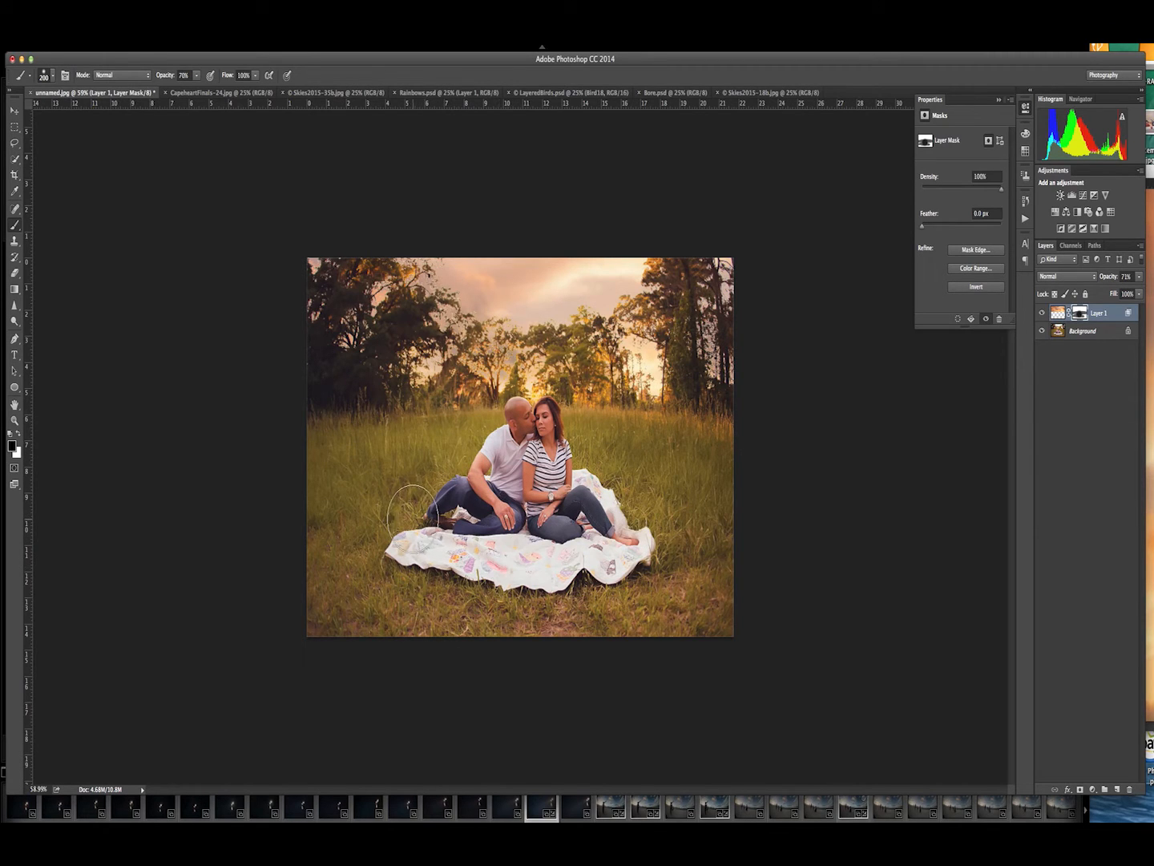
Brush lightly over the trees on the sky layer's mask at 15% opacity and compare with the layer hidden
left_click(196, 75)
left_click_drag(200, 89, 173, 90)
left_click(496, 350)
mouse_move(493, 349)
left_mouse_down()
mouse_move(449, 318)
mouse_move(494, 350)
mouse_move(549, 356)
mouse_move(601, 350)
mouse_move(640, 318)
mouse_move(647, 351)
mouse_move(698, 328)
mouse_move(728, 287)
left_mouse_up()
mouse_move(437, 272)
left_mouse_down()
mouse_move(400, 269)
mouse_move(387, 283)
mouse_move(464, 317)
mouse_move(506, 354)
mouse_move(577, 350)
left_mouse_up()
left_click(1042, 313)
left_click(1042, 313)
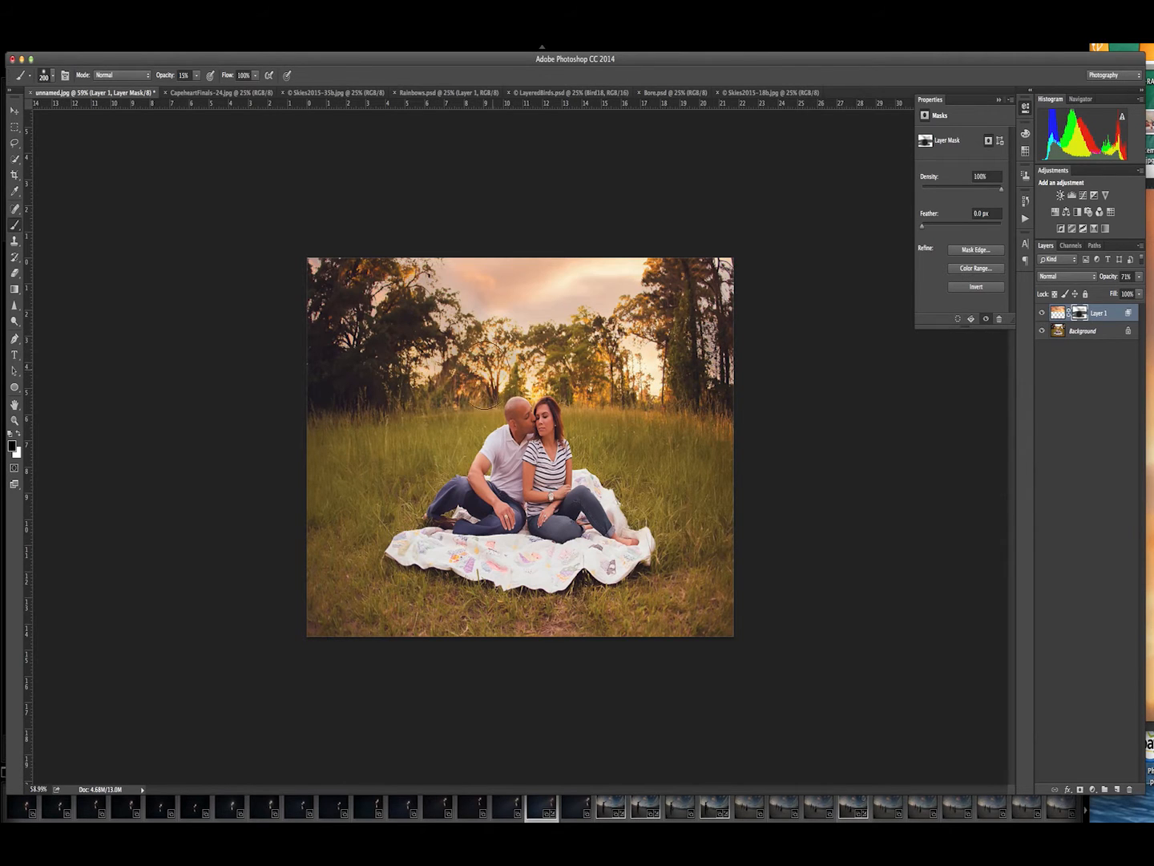
left_click(1042, 314)
left_click(1043, 313)
Add a Vibrance adjustment clipped to the sky layer and raise its vibrance to +99
left_click(1106, 195)
left_click(944, 319)
mouse_move(962, 150)
left_mouse_down()
mouse_move(1000, 150)
mouse_move(960, 175)
left_mouse_up()
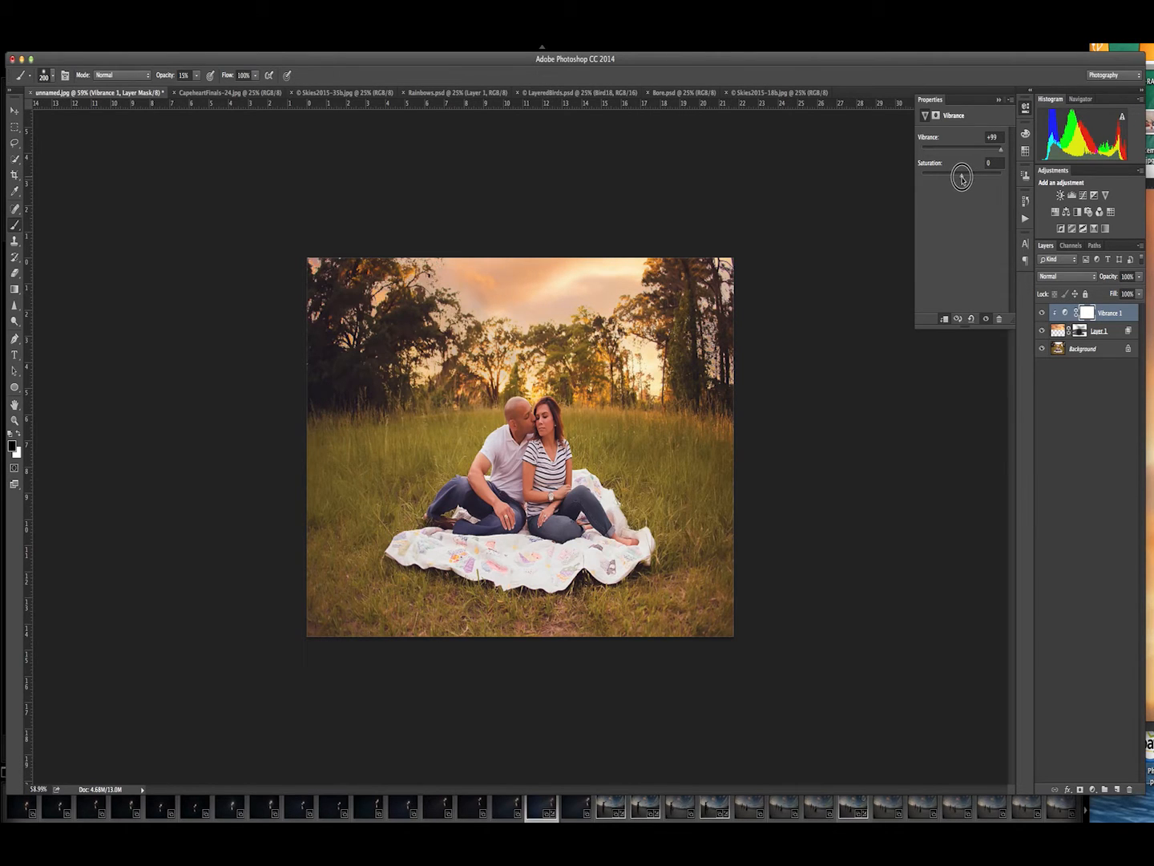
Add a Hue/Saturation adjustment clipped to the sky layer with hue +3, saturation +5 and lightness +8
left_click(1056, 212)
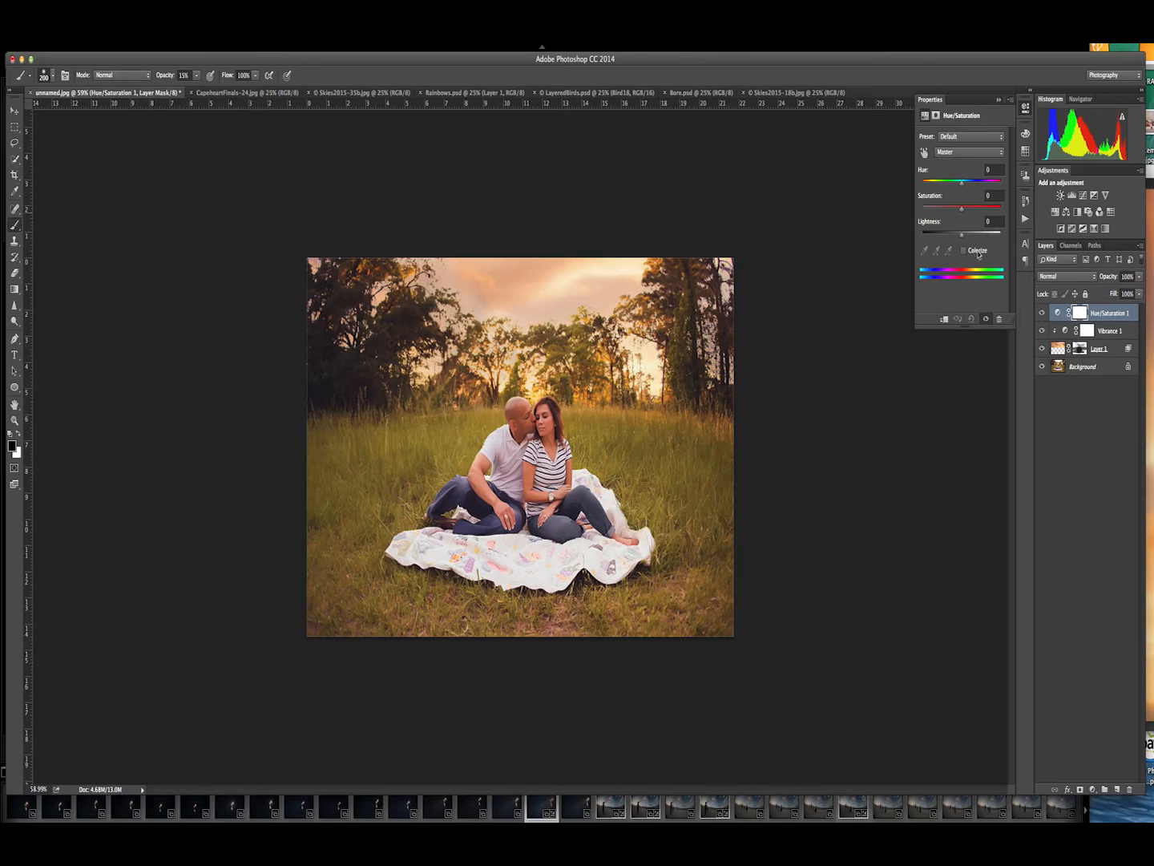
left_click(945, 320)
left_click_drag(962, 182, 964, 237)
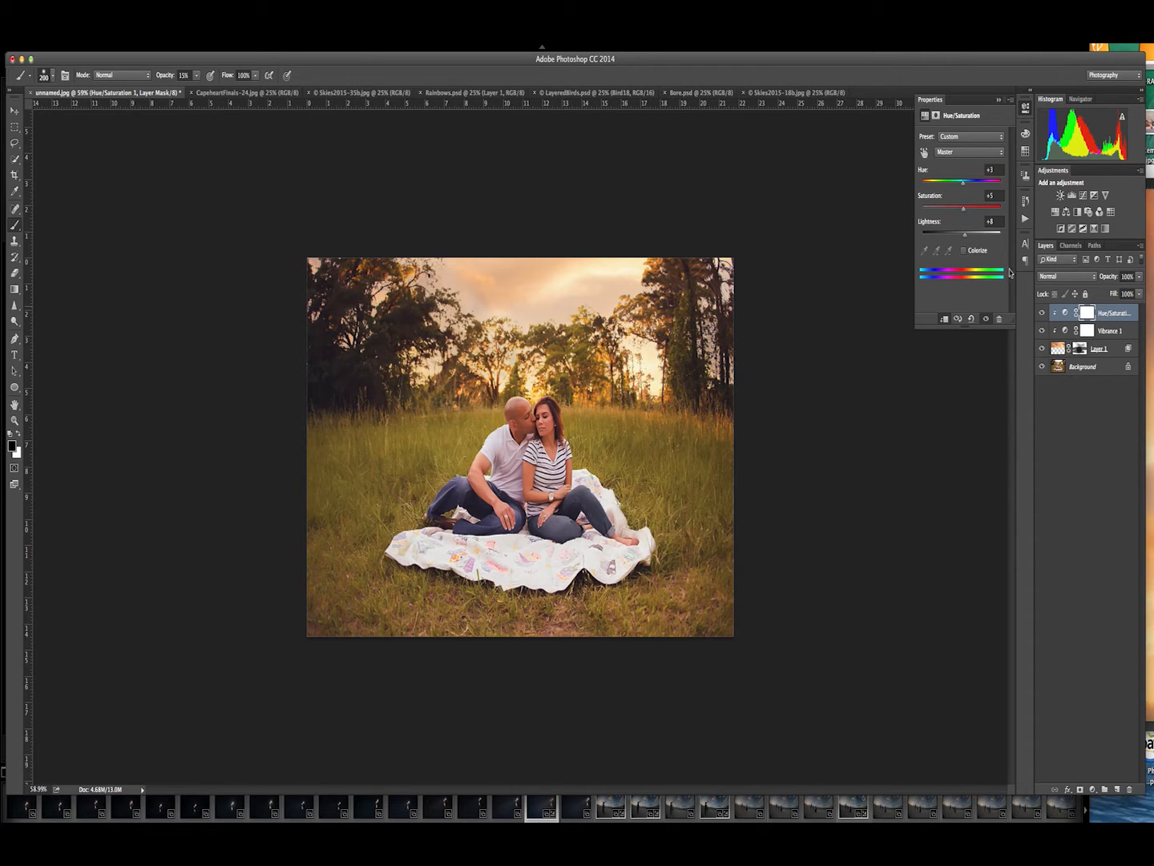
left_click(999, 100)
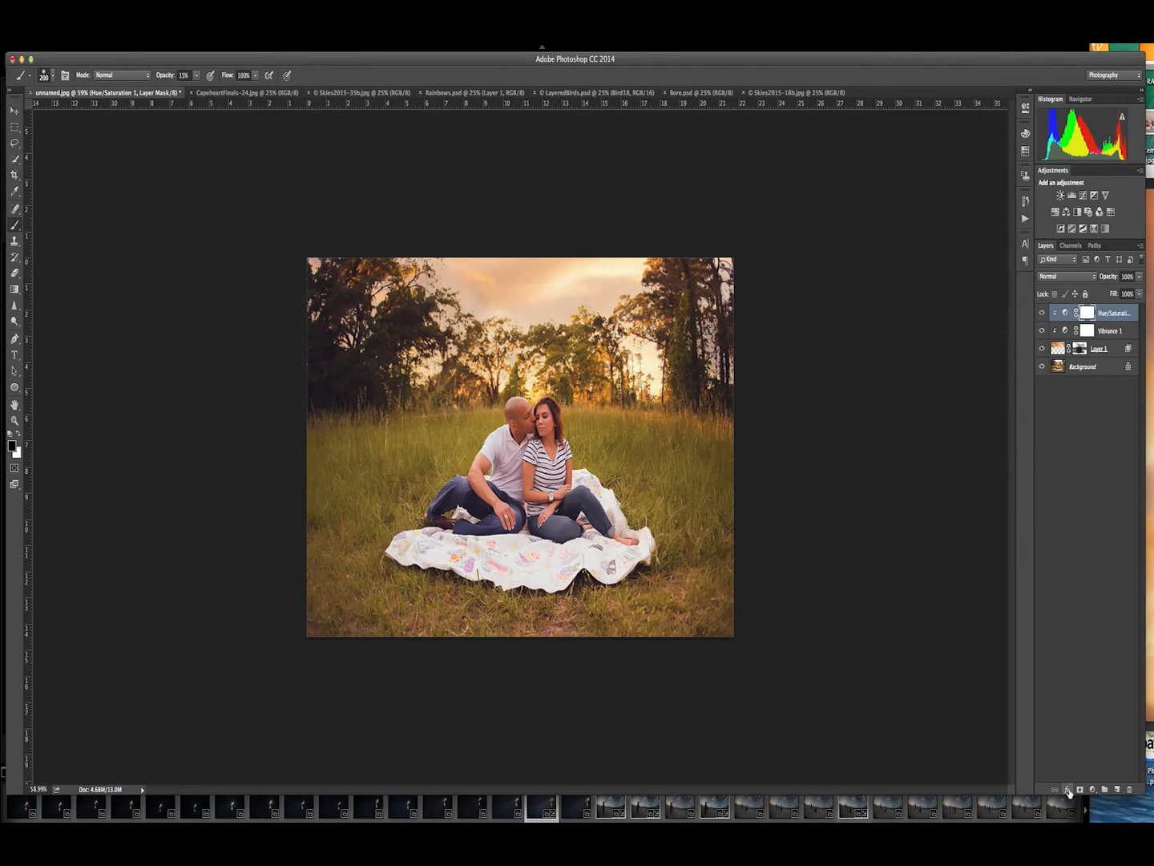
Reopen the sky layer's blending options to review its channel and Blend If settings
left_click(1069, 790)
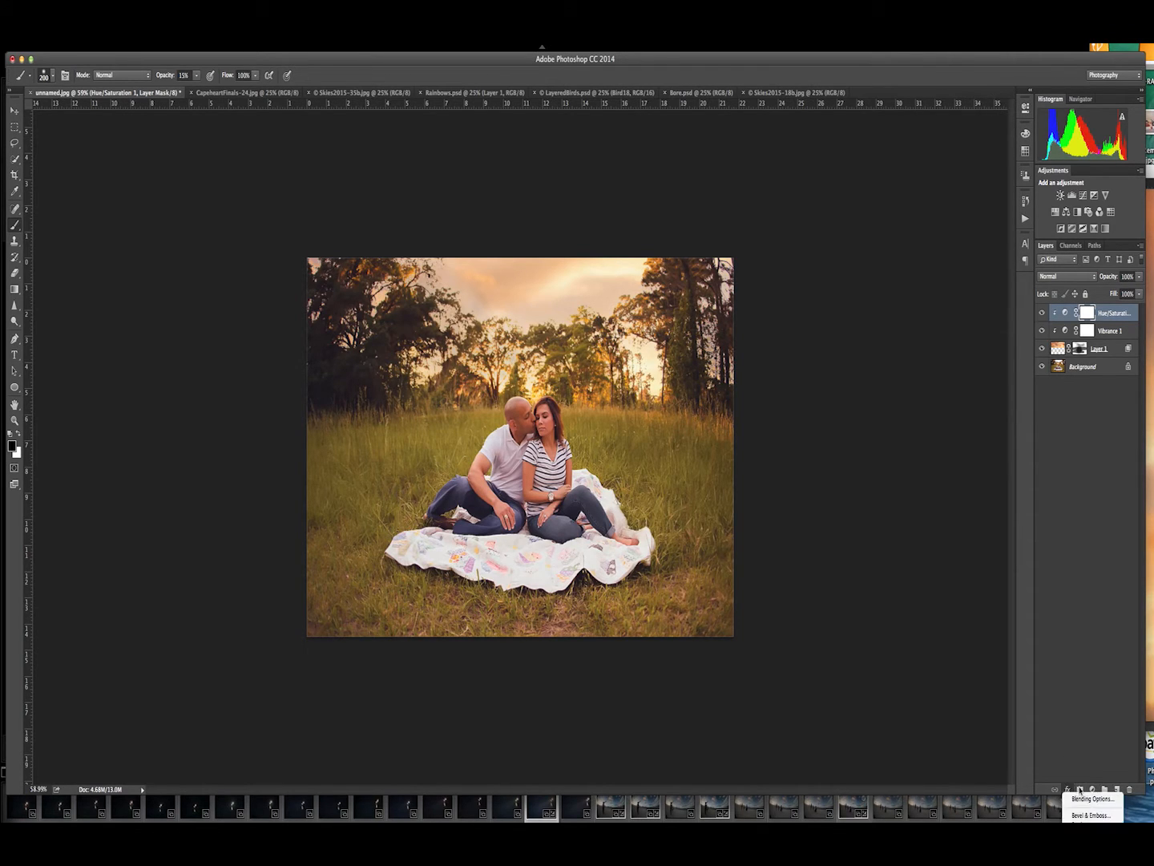
left_click(1131, 354)
double_click(1127, 353)
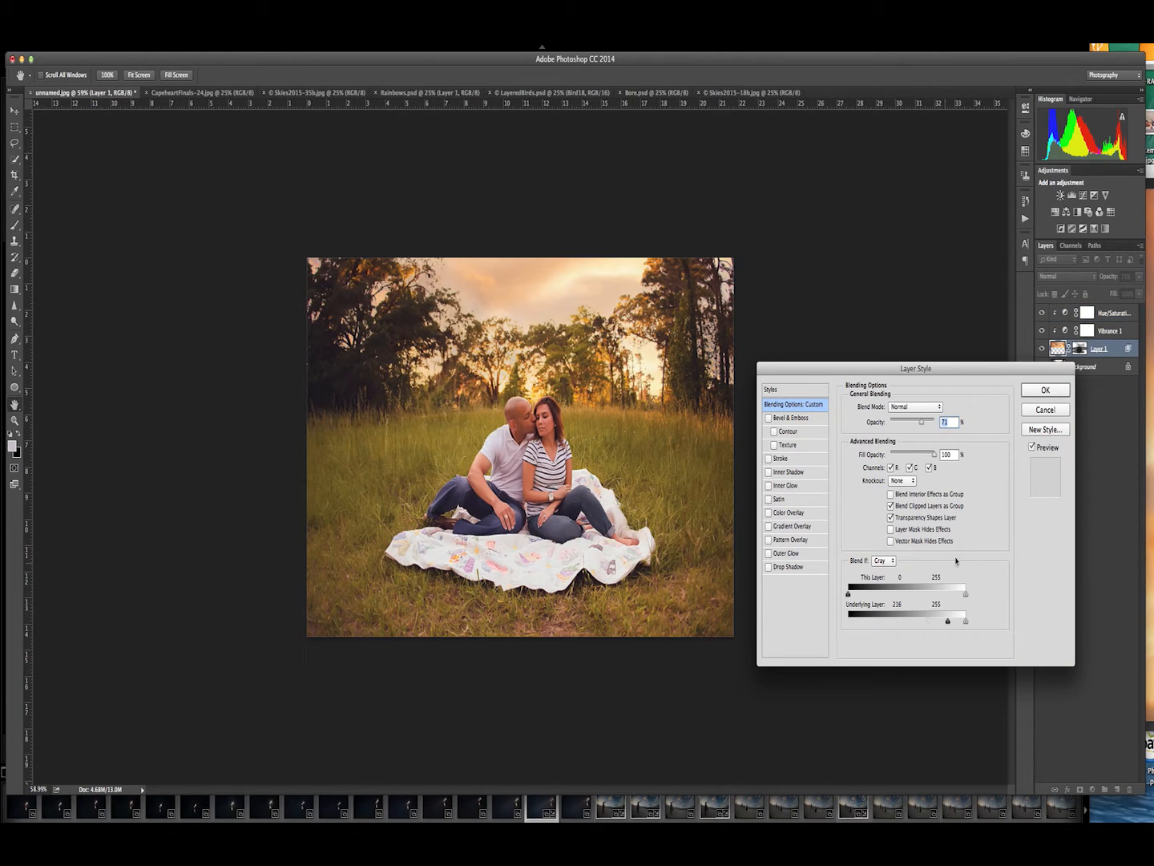
left_click(891, 468)
left_click(1040, 390)
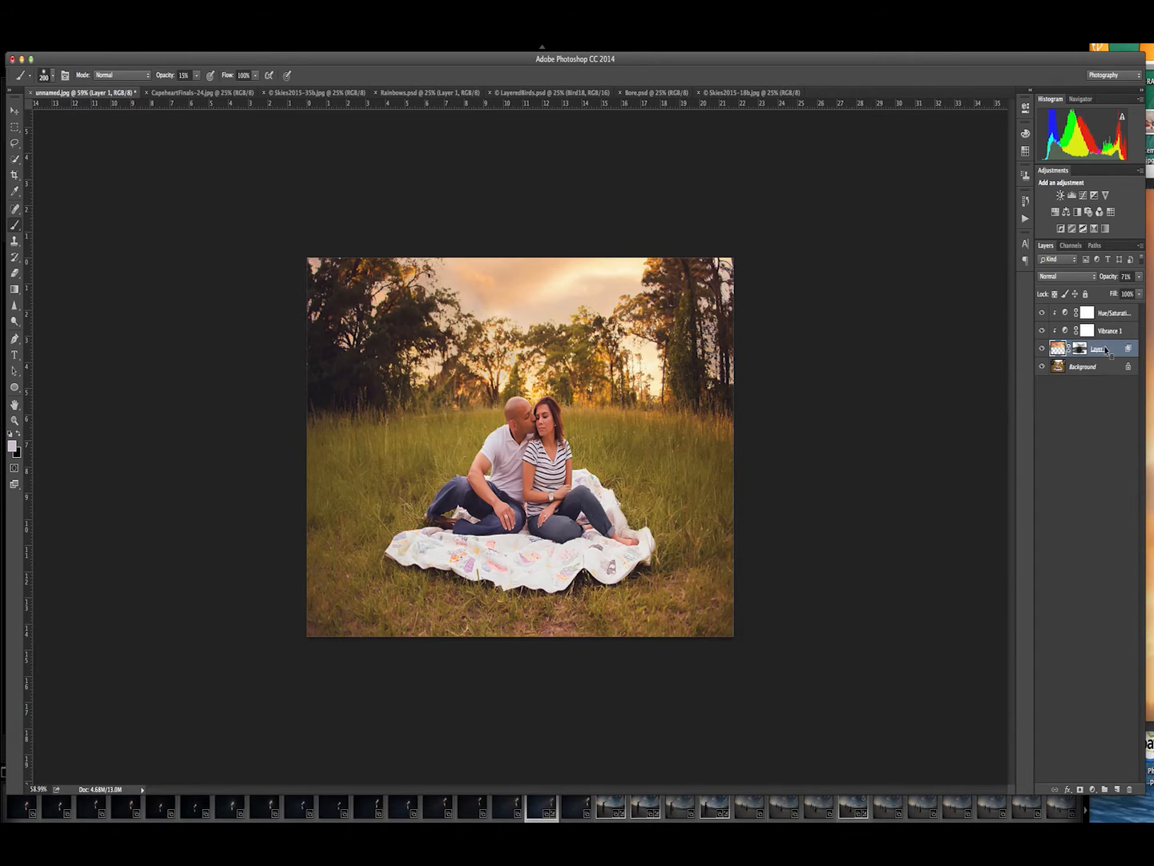
right_click(1106, 350)
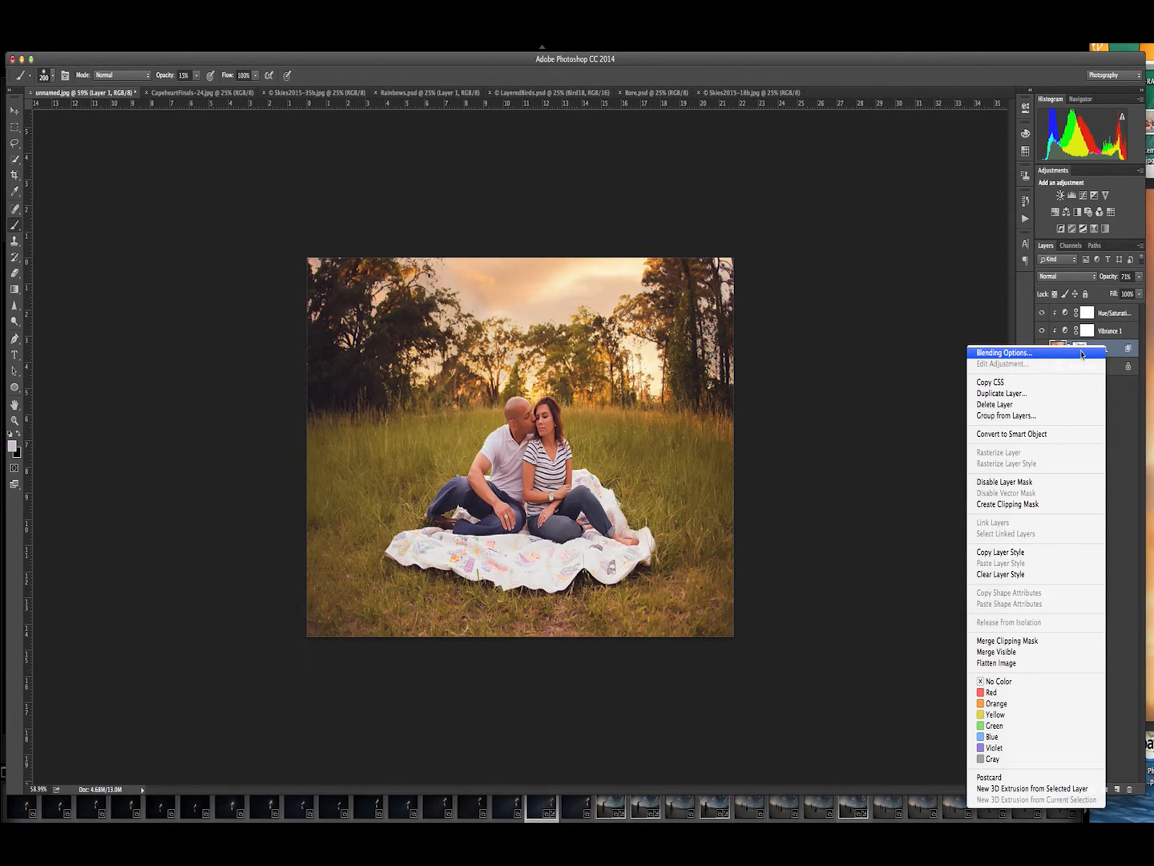
left_click(944, 264)
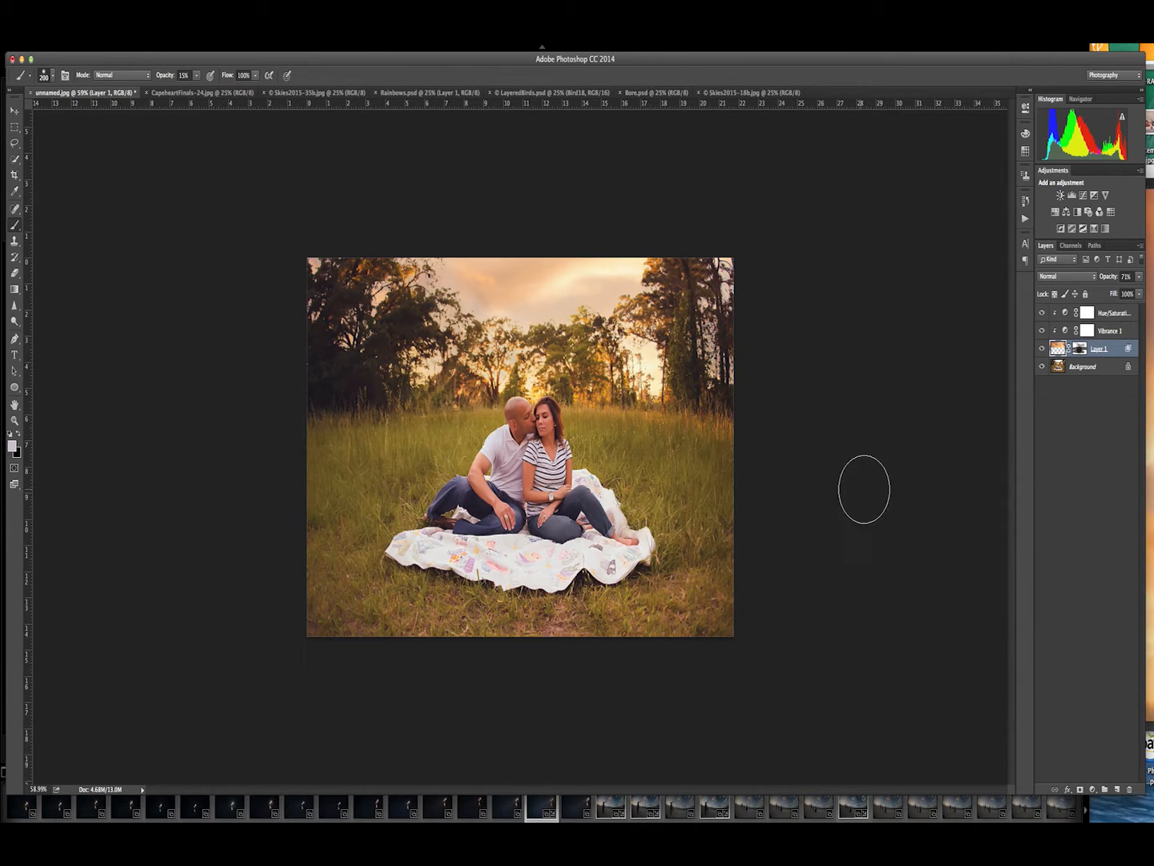
Start a Color Range selection of the Highlights in the photo of the family under the bright sky
key("super+Tab")
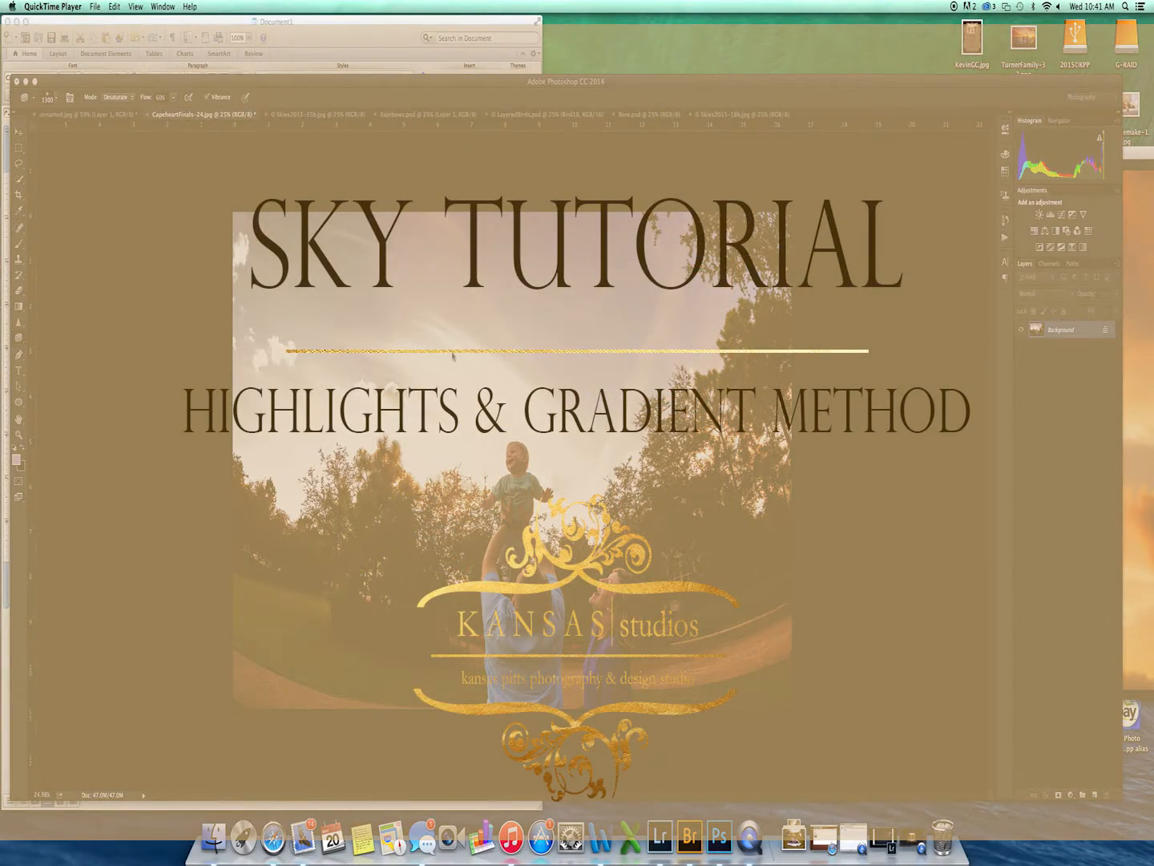
left_click_drag(506, 85, 491, 68)
left_click(189, 8)
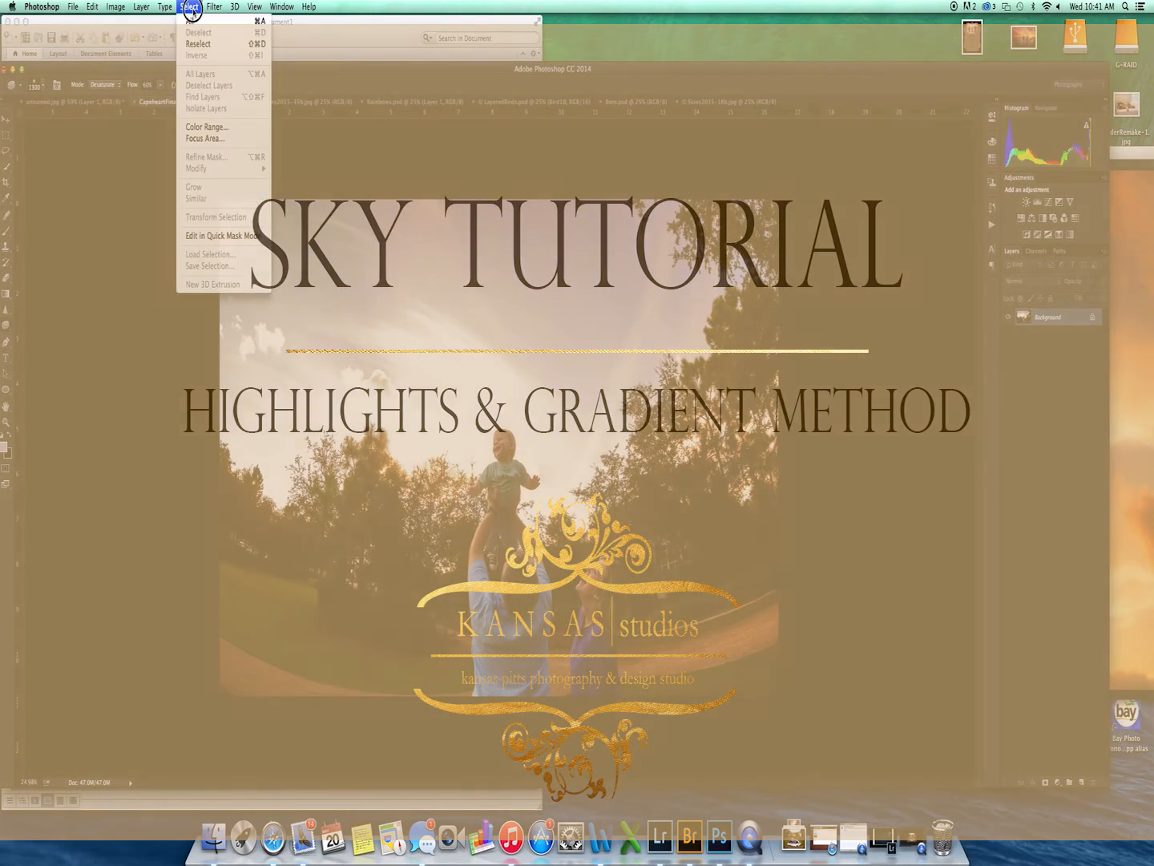
mouse_move(164, 7)
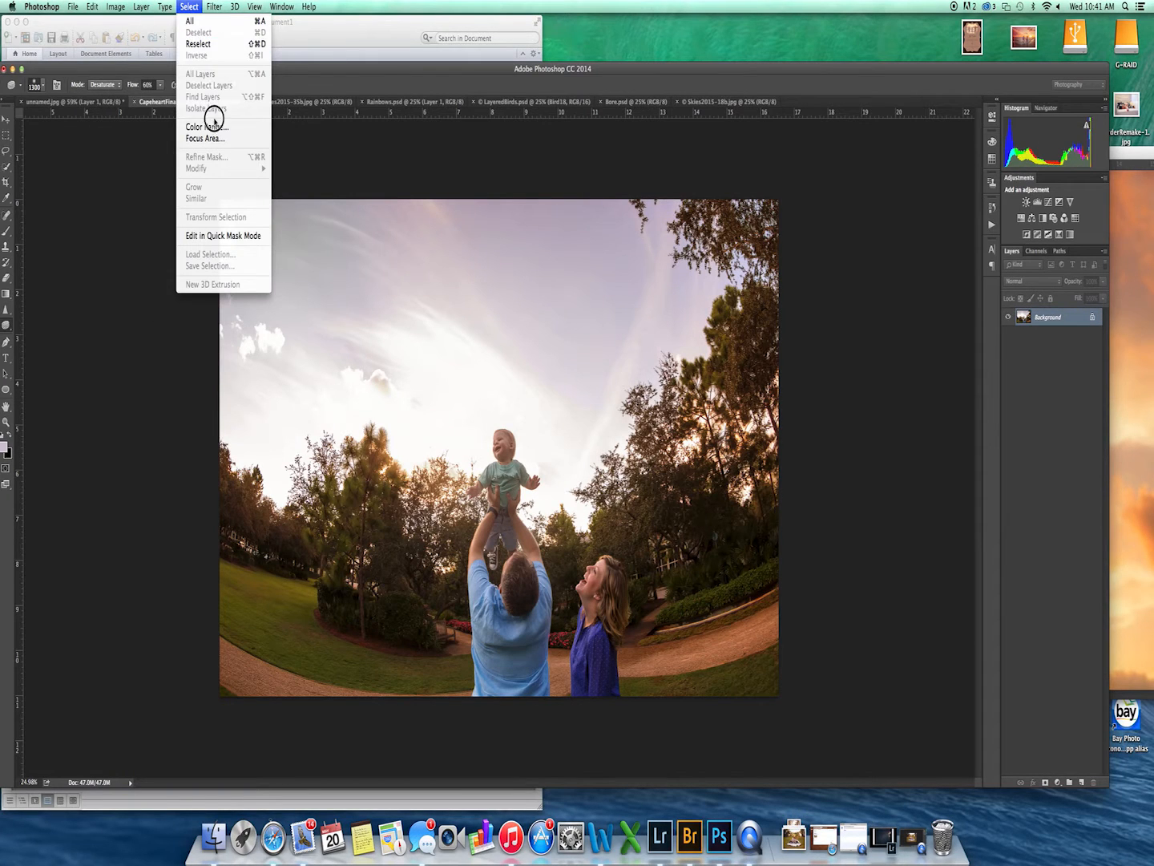
left_click(217, 126)
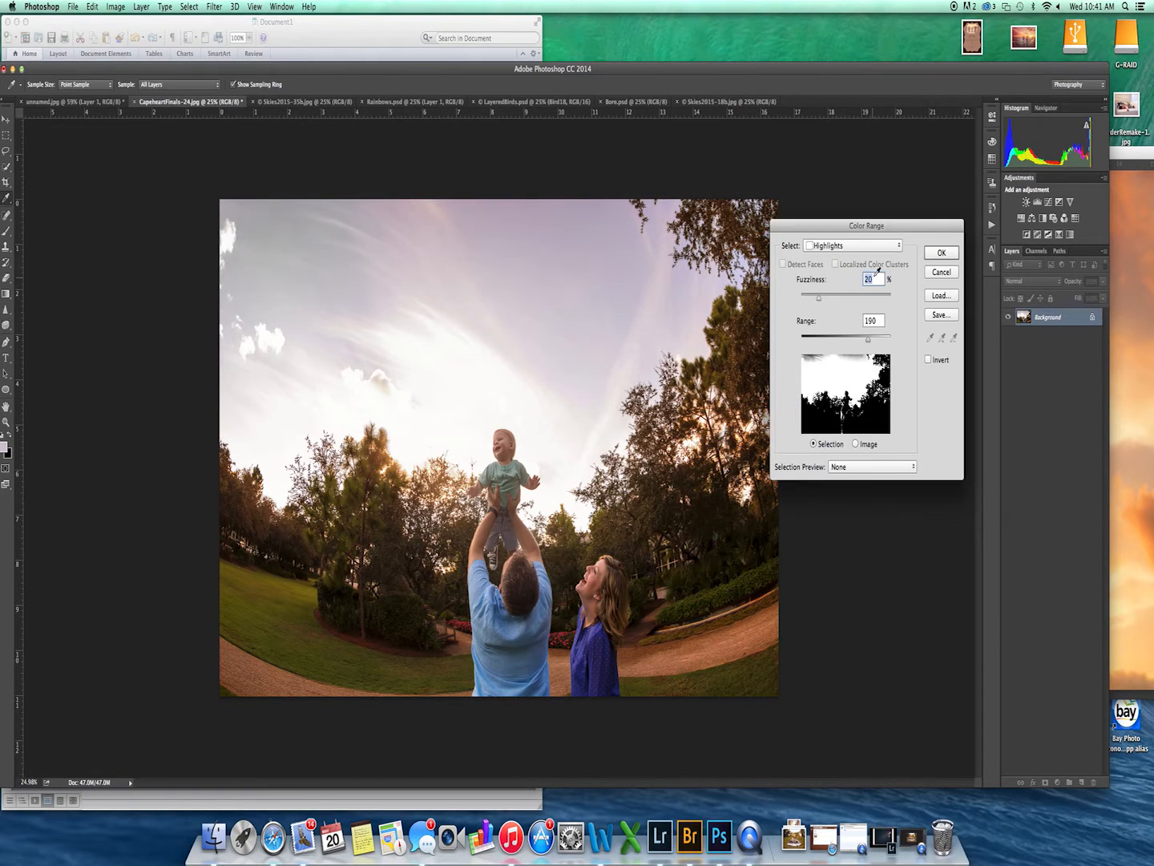
left_click(844, 247)
left_click(844, 246)
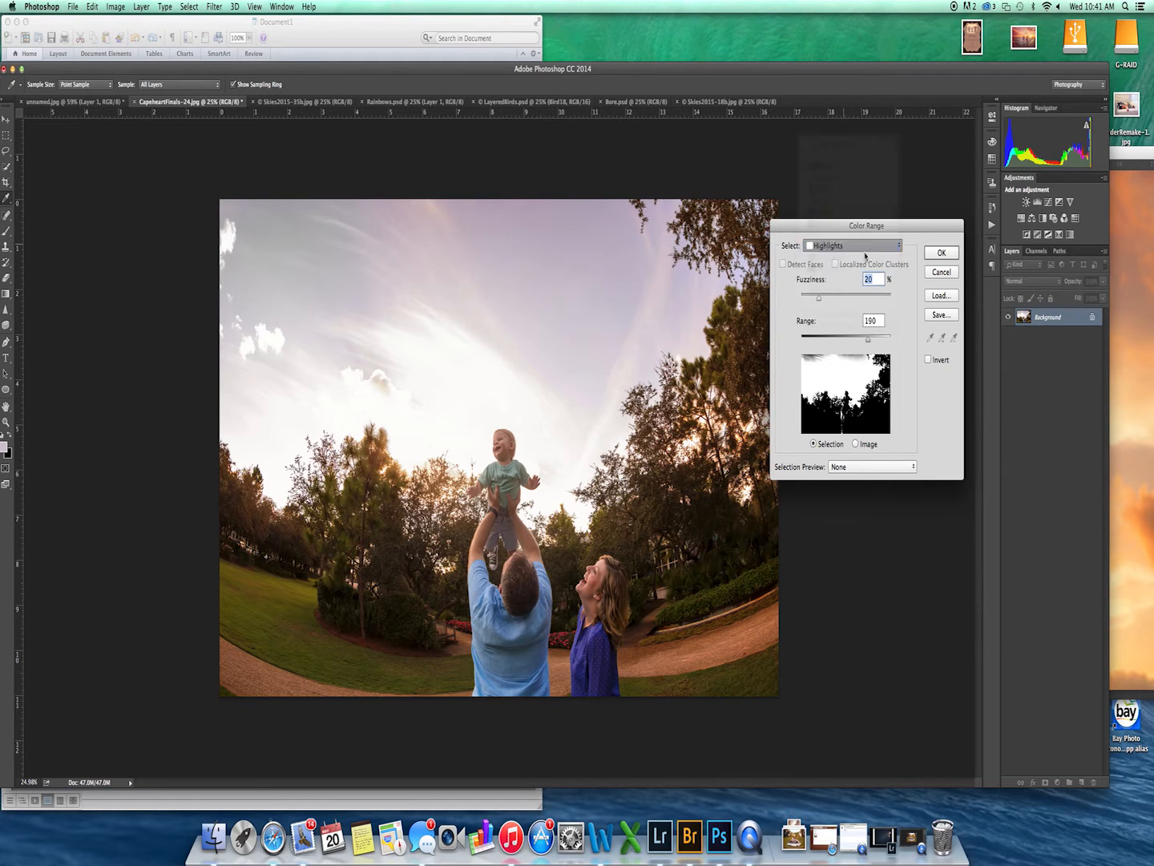
Set the Color Range fuzziness to 24% and range to 175, and create the highlights selection
mouse_move(820, 297)
left_mouse_down()
mouse_move(858, 298)
mouse_move(811, 297)
left_mouse_up()
mouse_move(867, 342)
left_mouse_down()
mouse_move(842, 340)
mouse_move(863, 349)
left_mouse_up()
left_click(811, 299)
left_click_drag(812, 298, 822, 297)
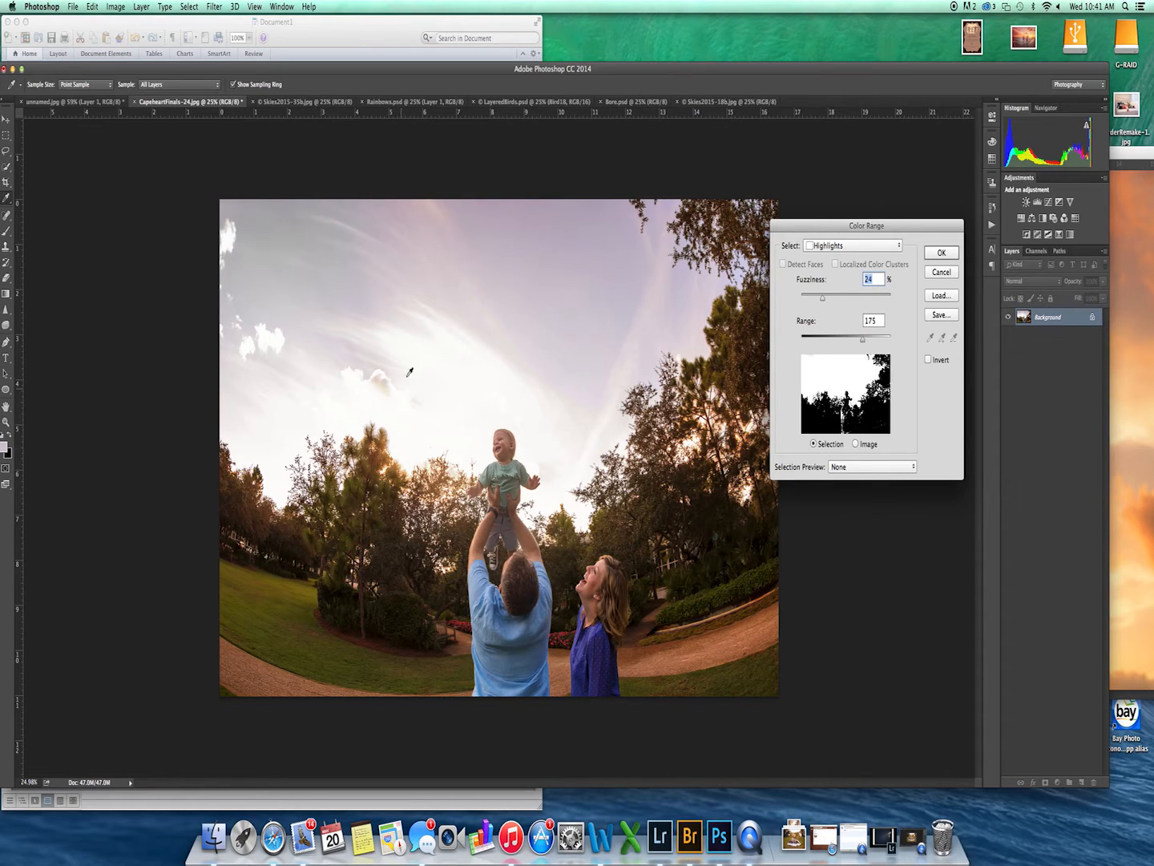
left_click(941, 253)
key("o")
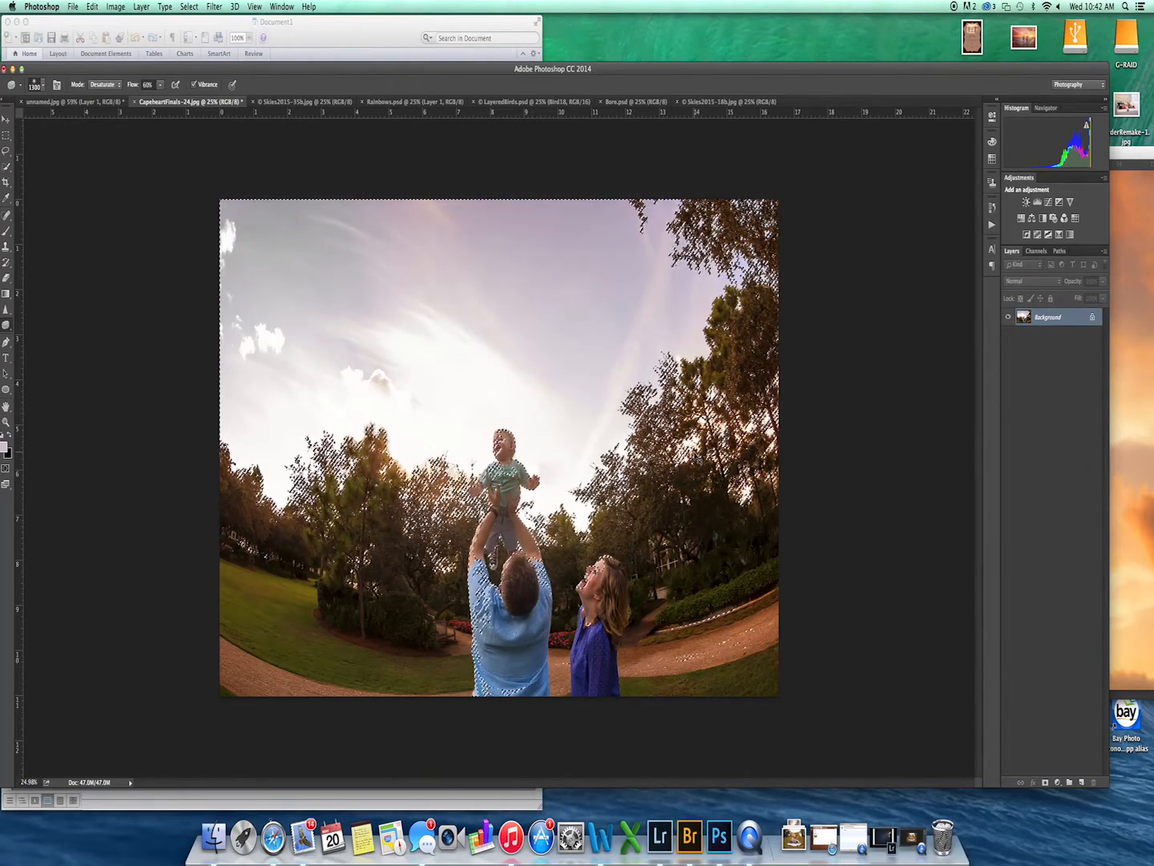
Copy the selected highlights to a new layer shown without the background, and add a mask ready for black paint
key("super+j")
left_click(1009, 335)
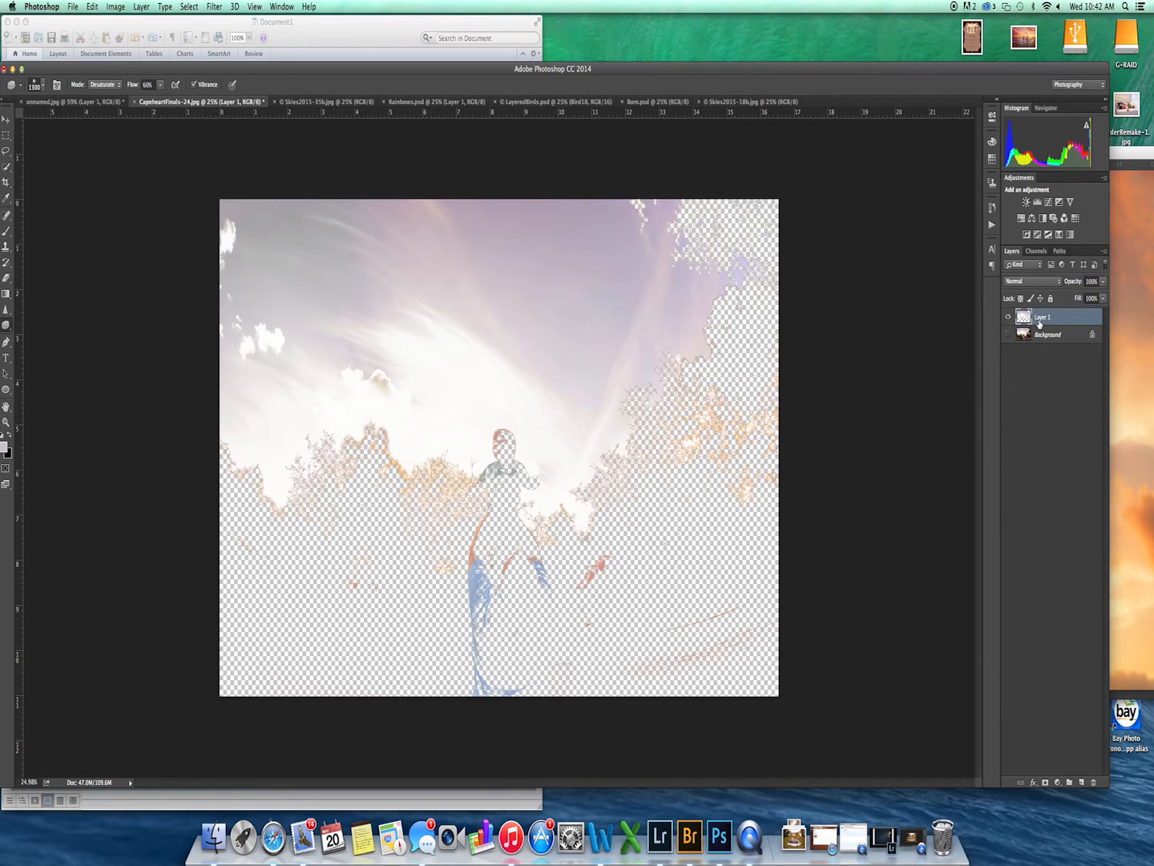
left_click(1046, 783)
key("x")
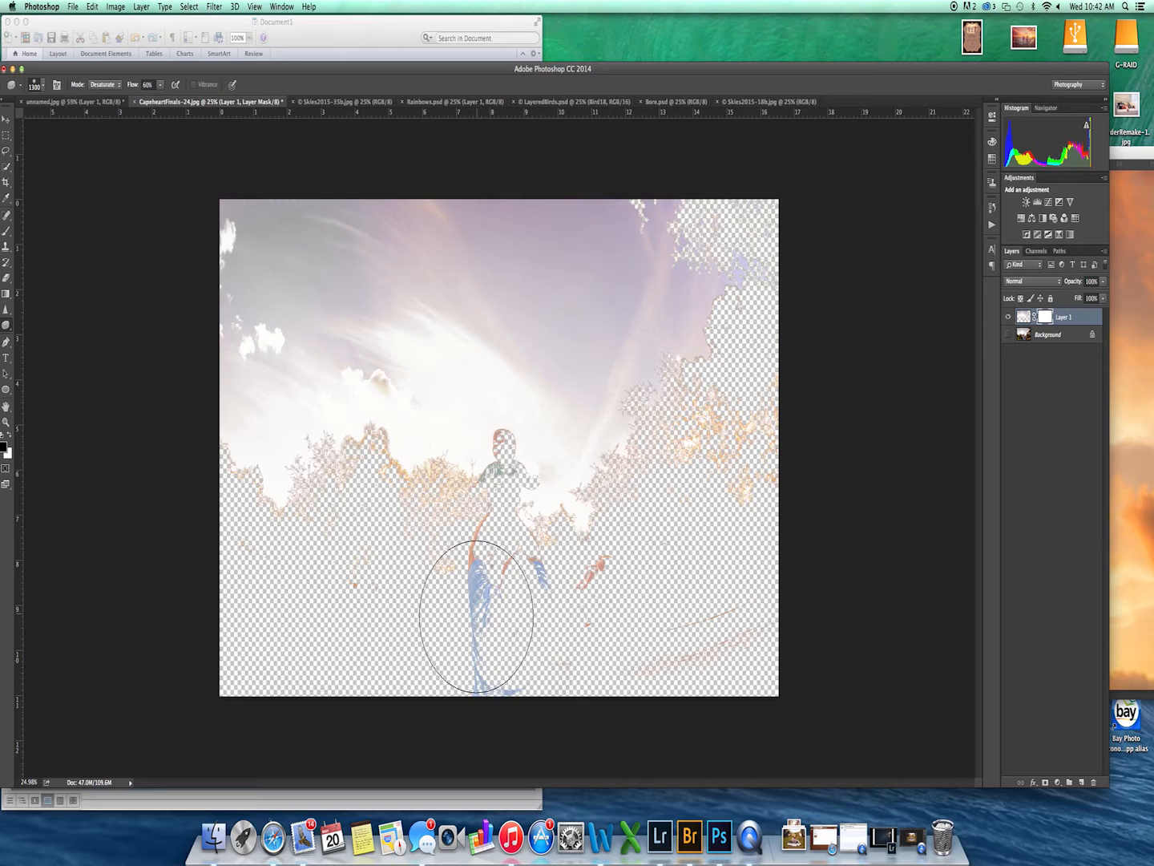
Paint black on the highlights layer's mask over the father and mother, using a brush at 77% opacity enlarged to 500
left_click(6, 231)
left_click(183, 86)
left_click_drag(187, 97, 213, 96)
mouse_move(483, 564)
left_mouse_down()
mouse_move(475, 607)
mouse_move(479, 583)
left_mouse_up()
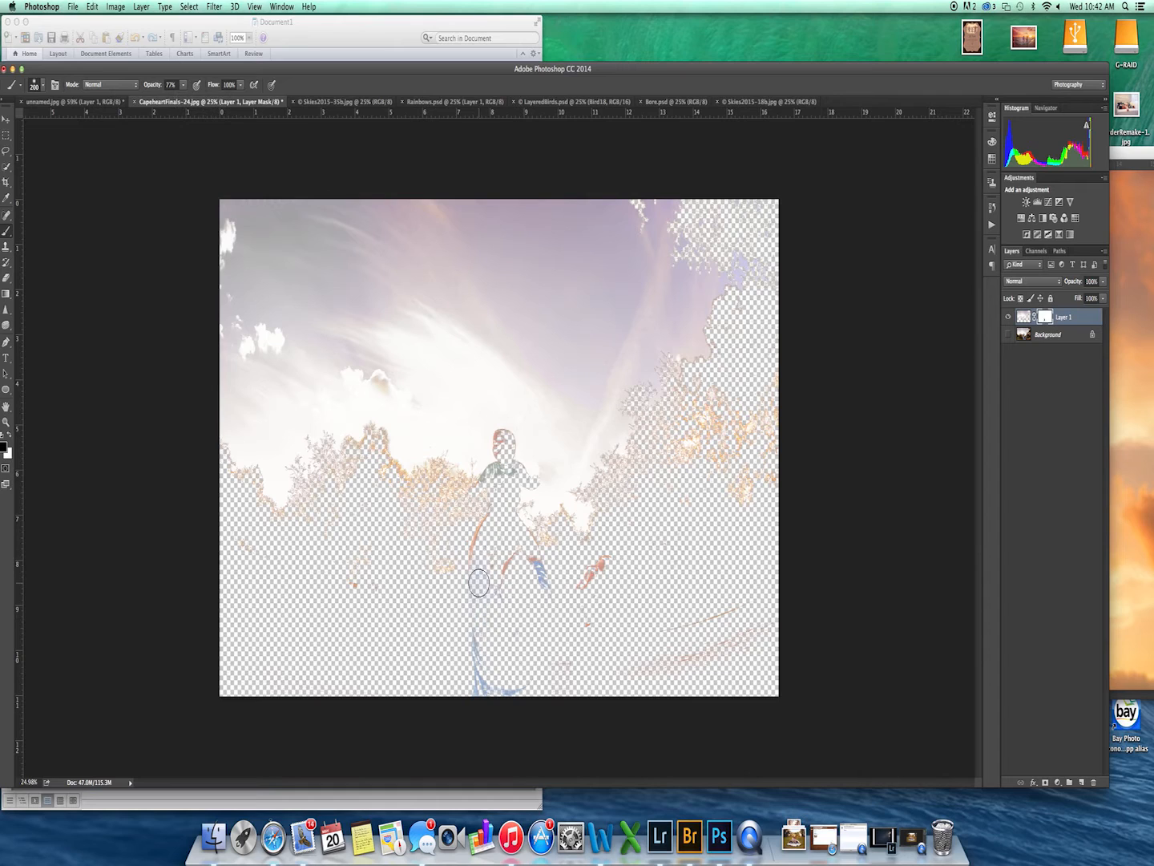
key("backslash")
key("backslash")
key("bracketright")
key("bracketright")
key("bracketright")
key("bracketright")
key("bracketright")
key("bracketright")
key("bracketright")
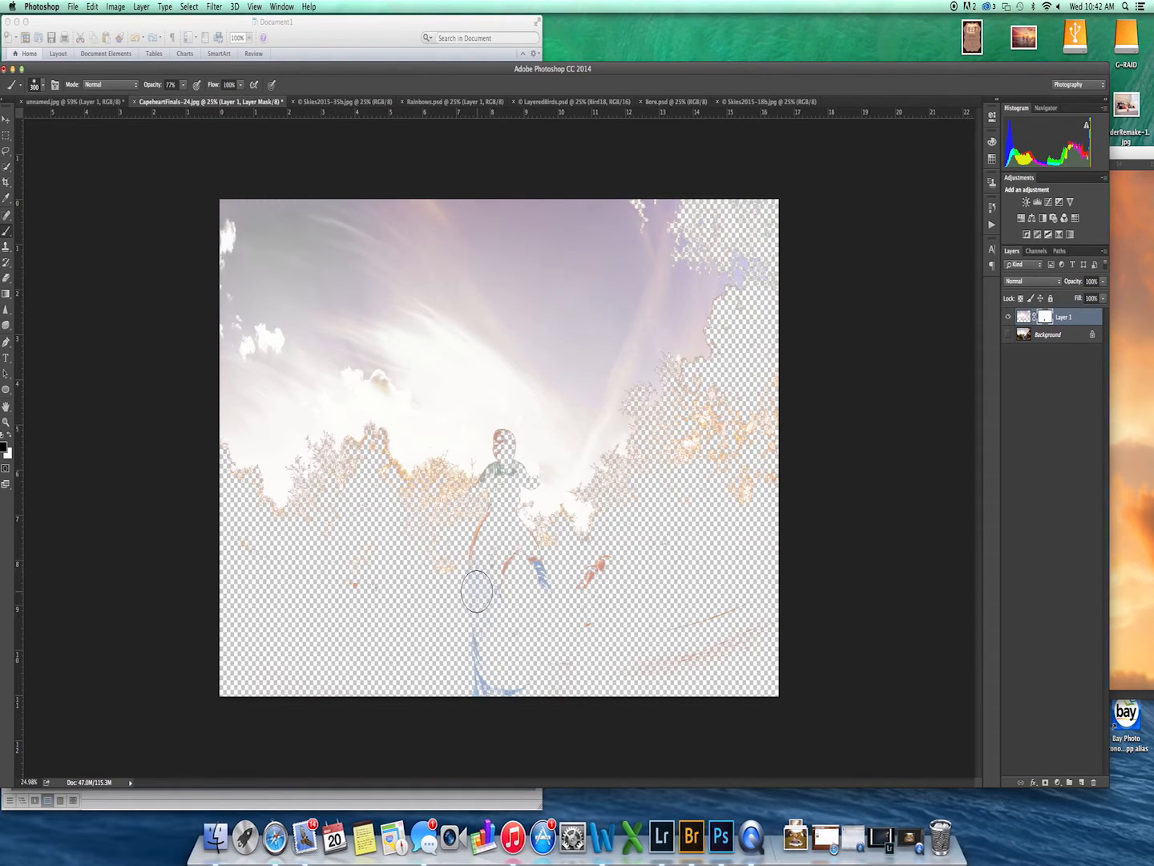
mouse_move(482, 554)
left_mouse_down()
mouse_move(498, 640)
mouse_move(487, 675)
mouse_move(566, 625)
mouse_move(578, 600)
left_mouse_up()
Mask out the baby and the garden path with a brush reduced to 175, and show the background layer again
key("bracketleft")
key("bracketleft")
key("bracketleft")
key("bracketleft")
key("bracketleft")
key("bracketleft")
key("bracketleft")
key("bracketleft")
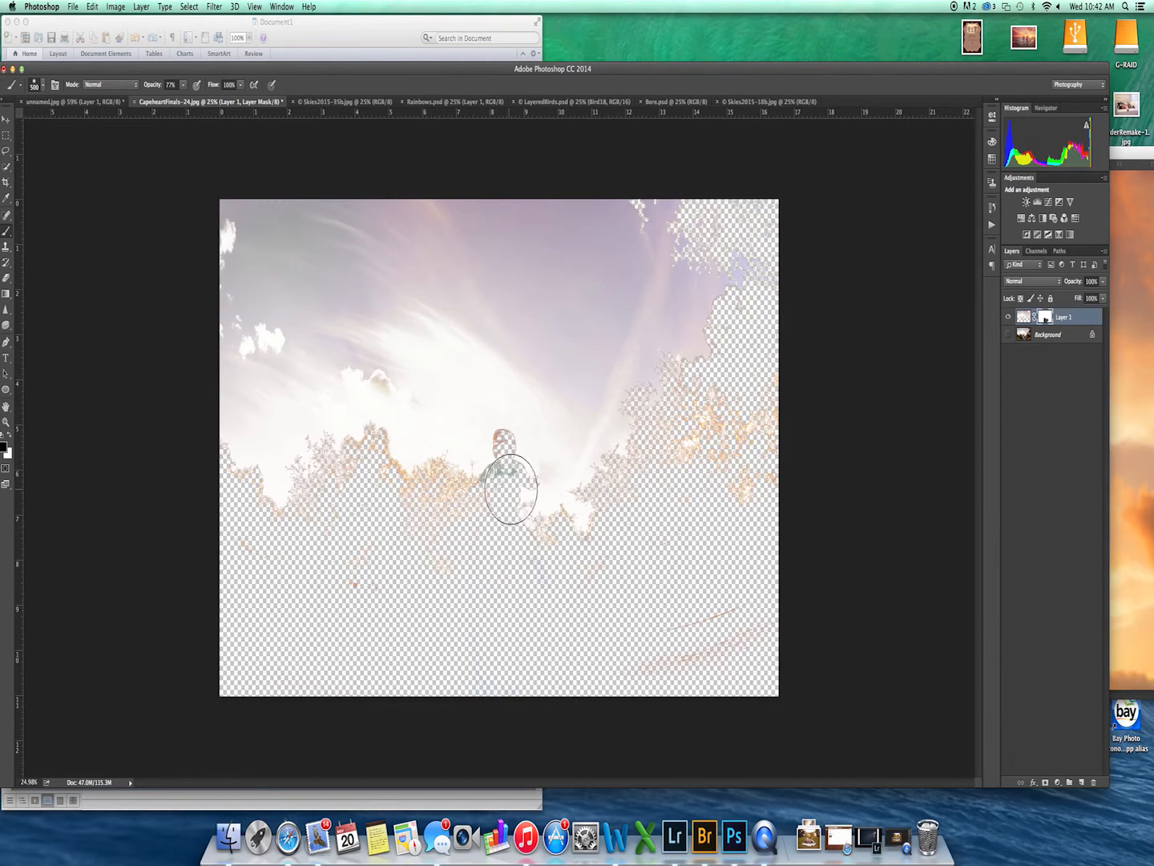
left_click_drag(505, 451, 504, 453)
left_click(510, 477)
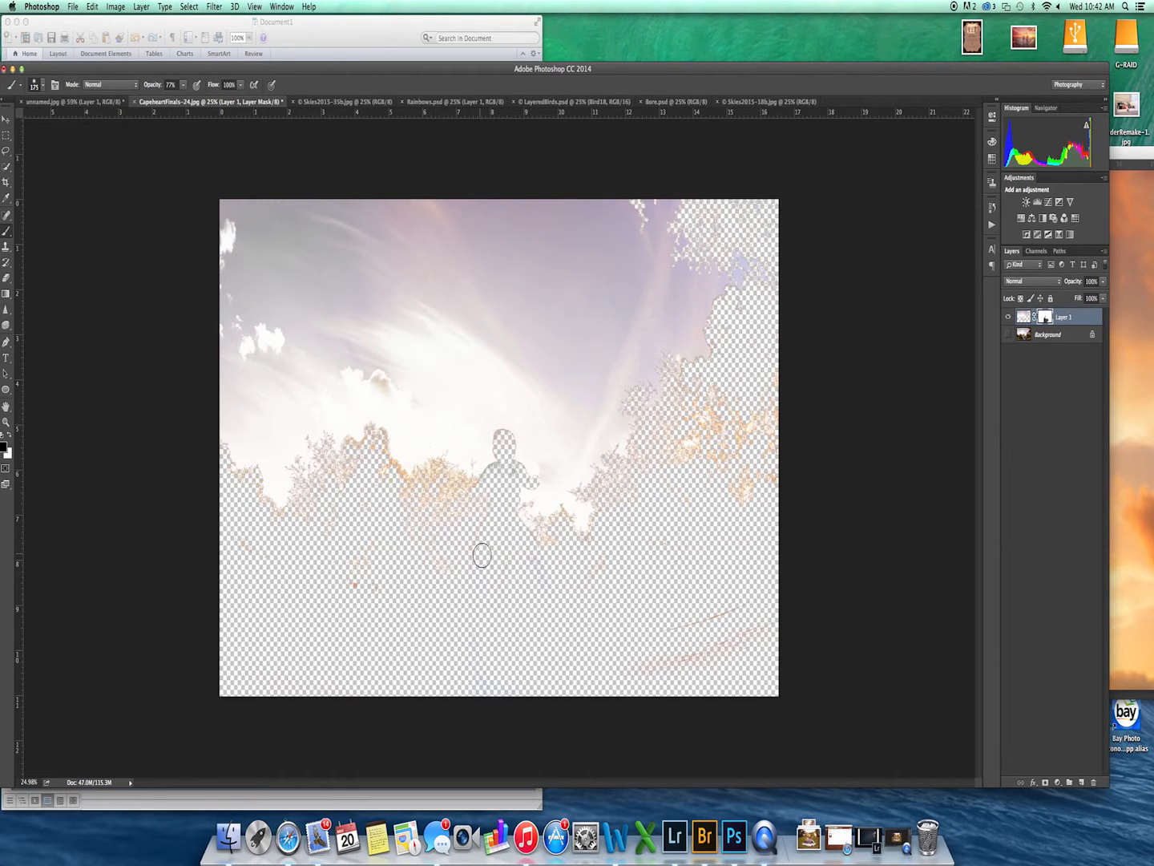
mouse_move(648, 639)
left_mouse_down()
mouse_move(743, 614)
mouse_move(686, 656)
mouse_move(724, 603)
left_mouse_up()
left_click(1008, 334)
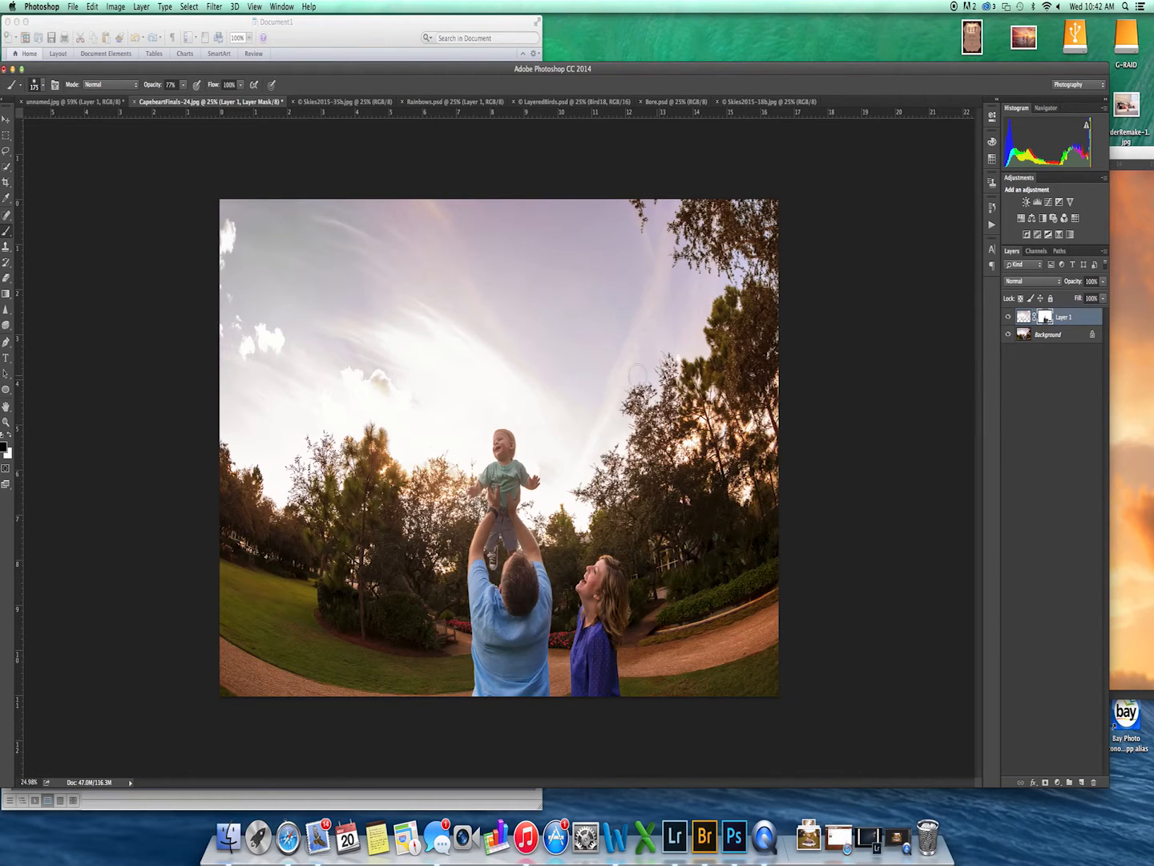
Copy the sunset sky from Skies2015-35b.jpg into the family photo as a layer above the highlights layer
key("v")
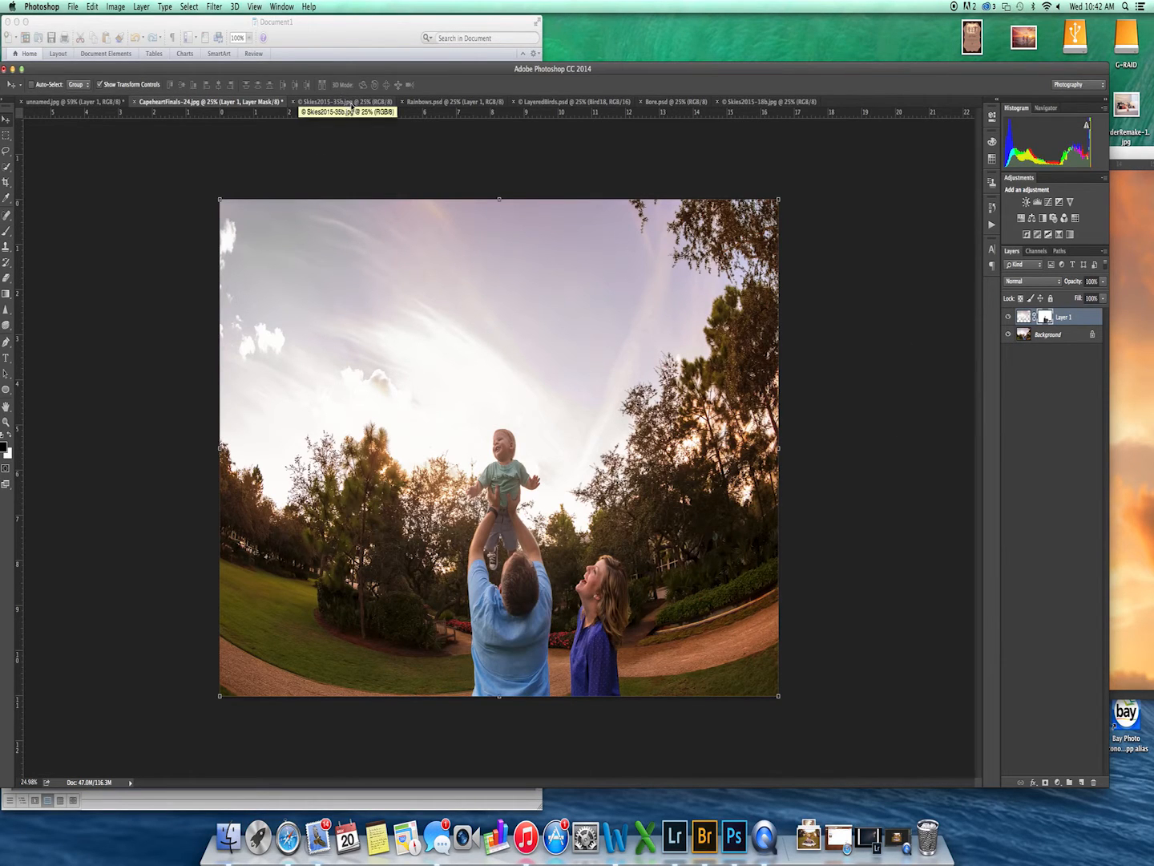
left_click_drag(358, 105, 400, 129)
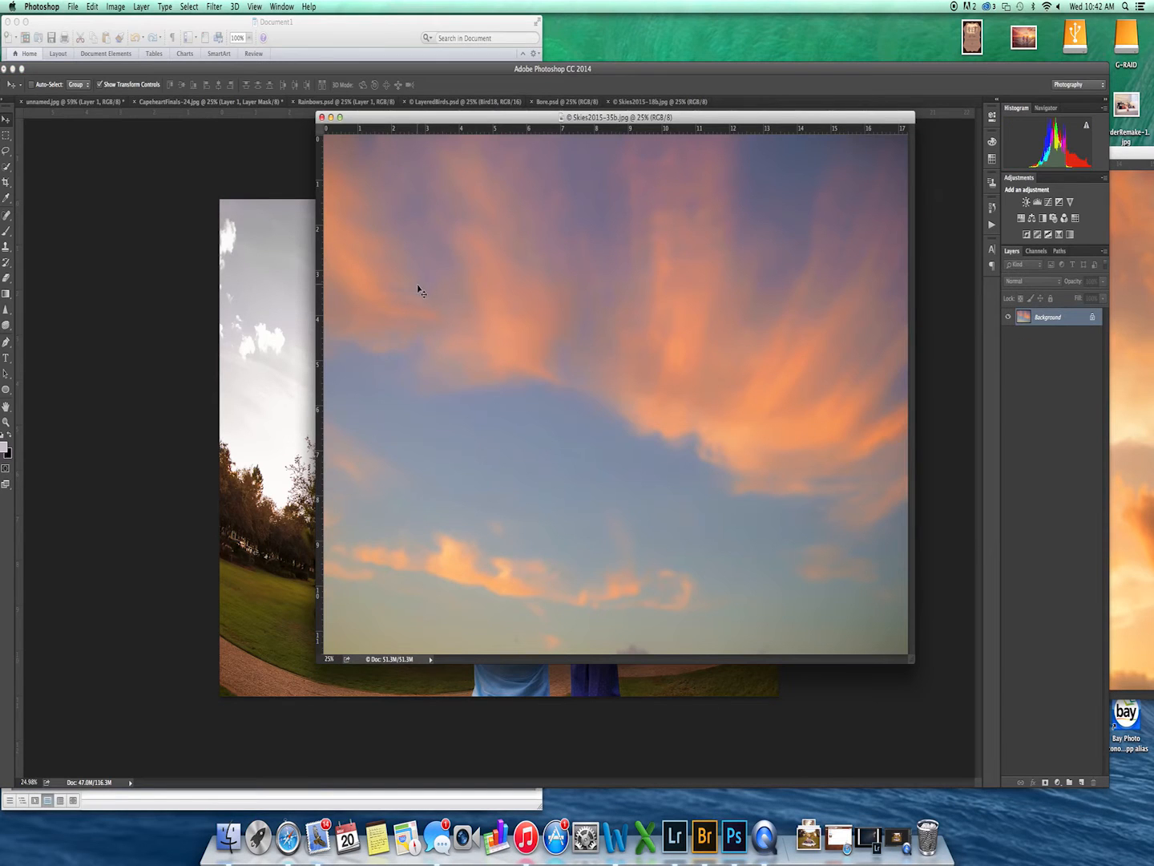
left_click_drag(392, 323, 405, 288)
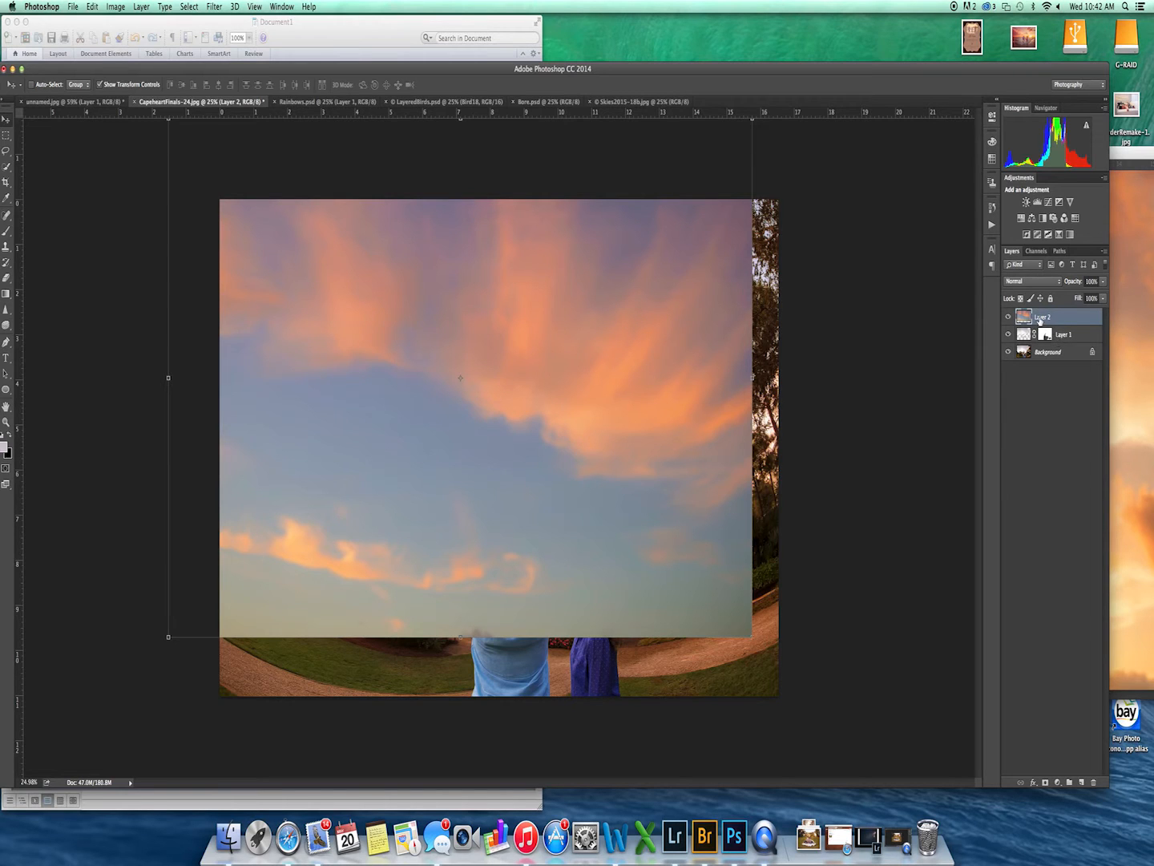
Clip the sunset sky layer to the highlights layer and shift it up and to the right over the sky area
right_click(1041, 319)
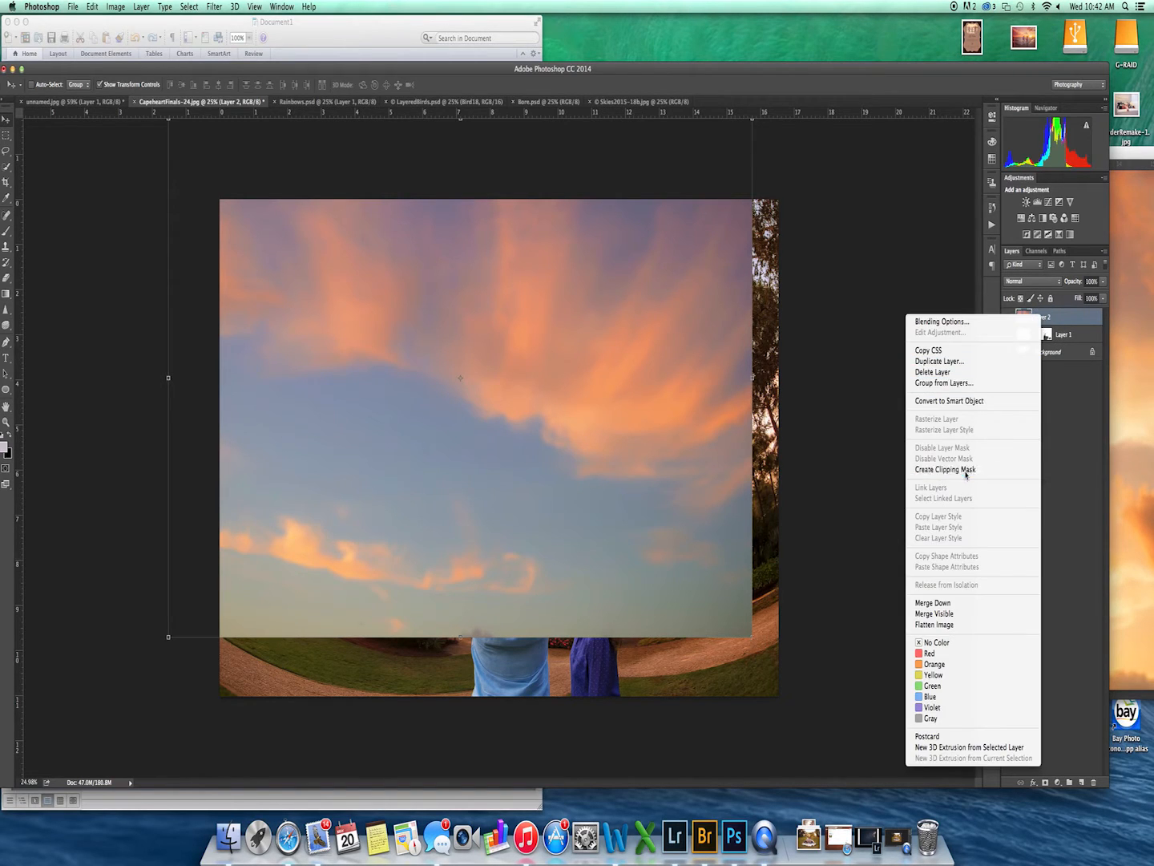
left_click(964, 470)
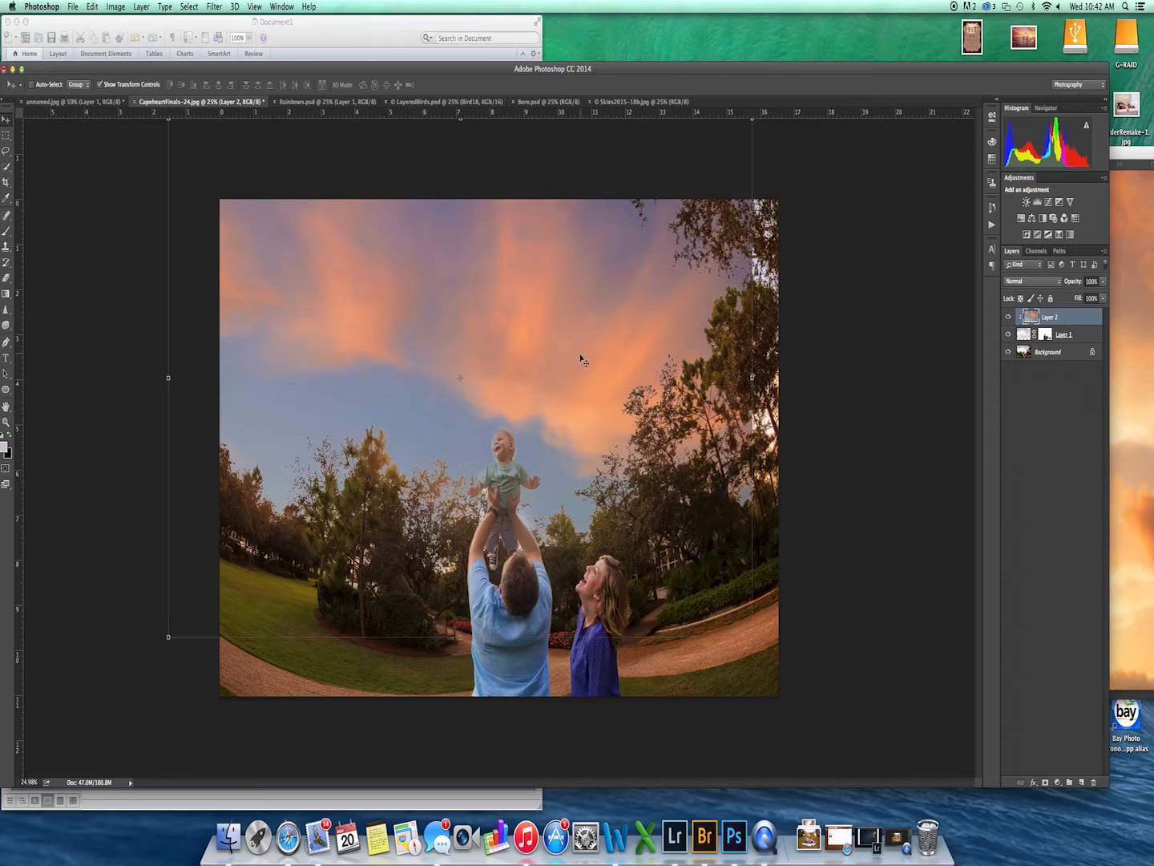
left_click_drag(583, 345, 635, 261)
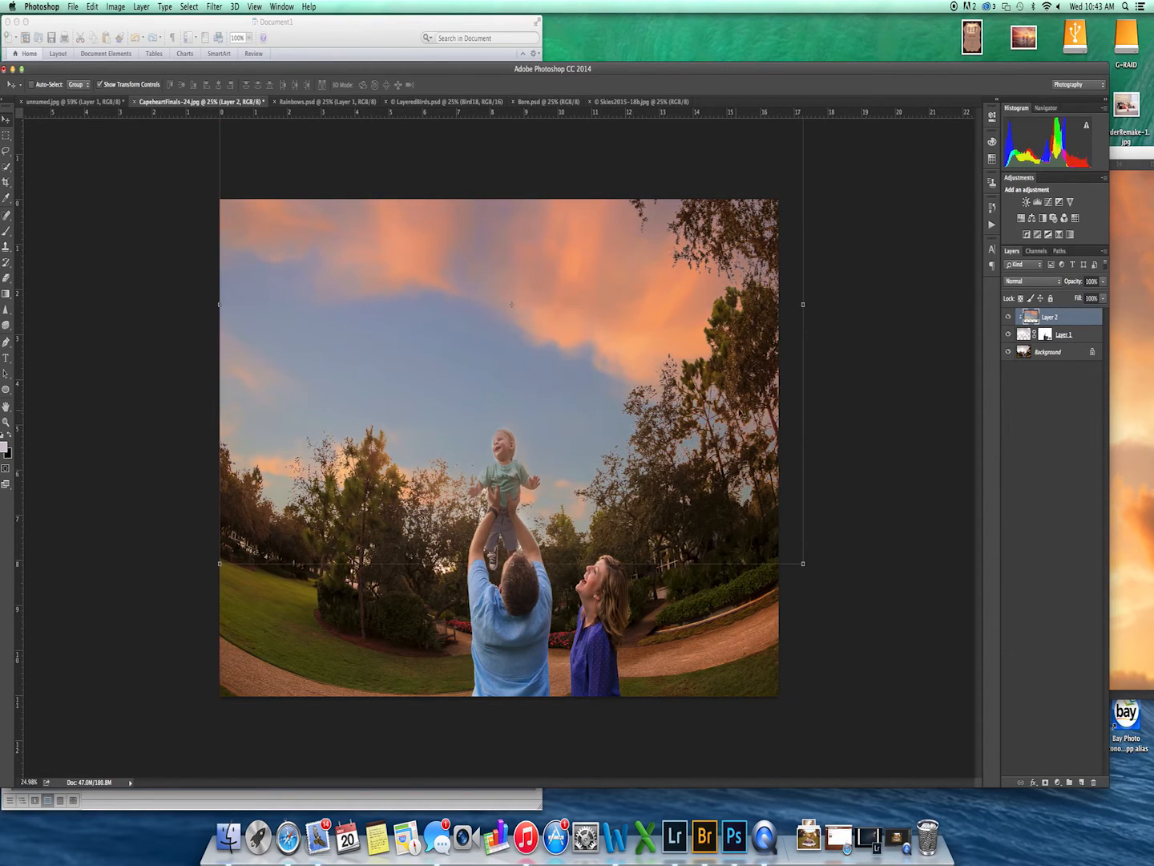
Try the Multiply and Darken blend modes on the sunset sky layer
left_click(1034, 282)
left_click(1023, 311)
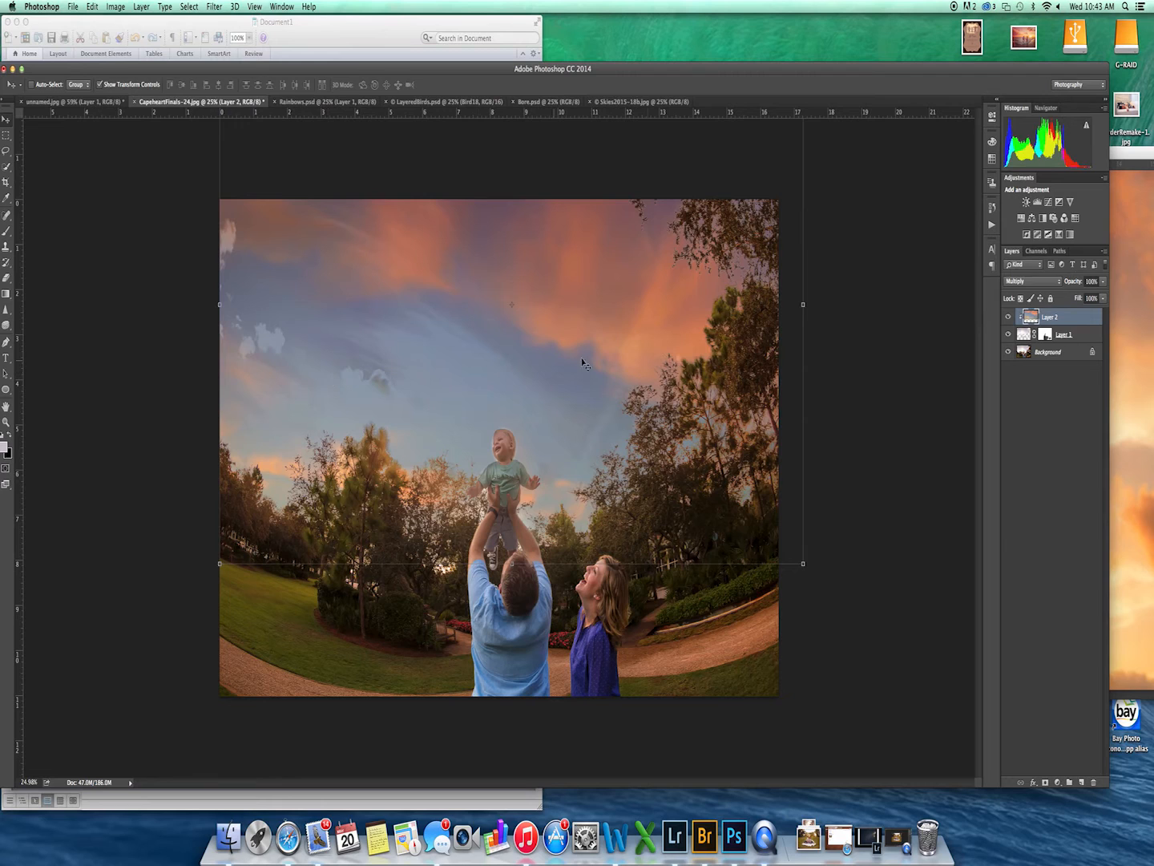
left_click(1045, 283)
left_click(1047, 274)
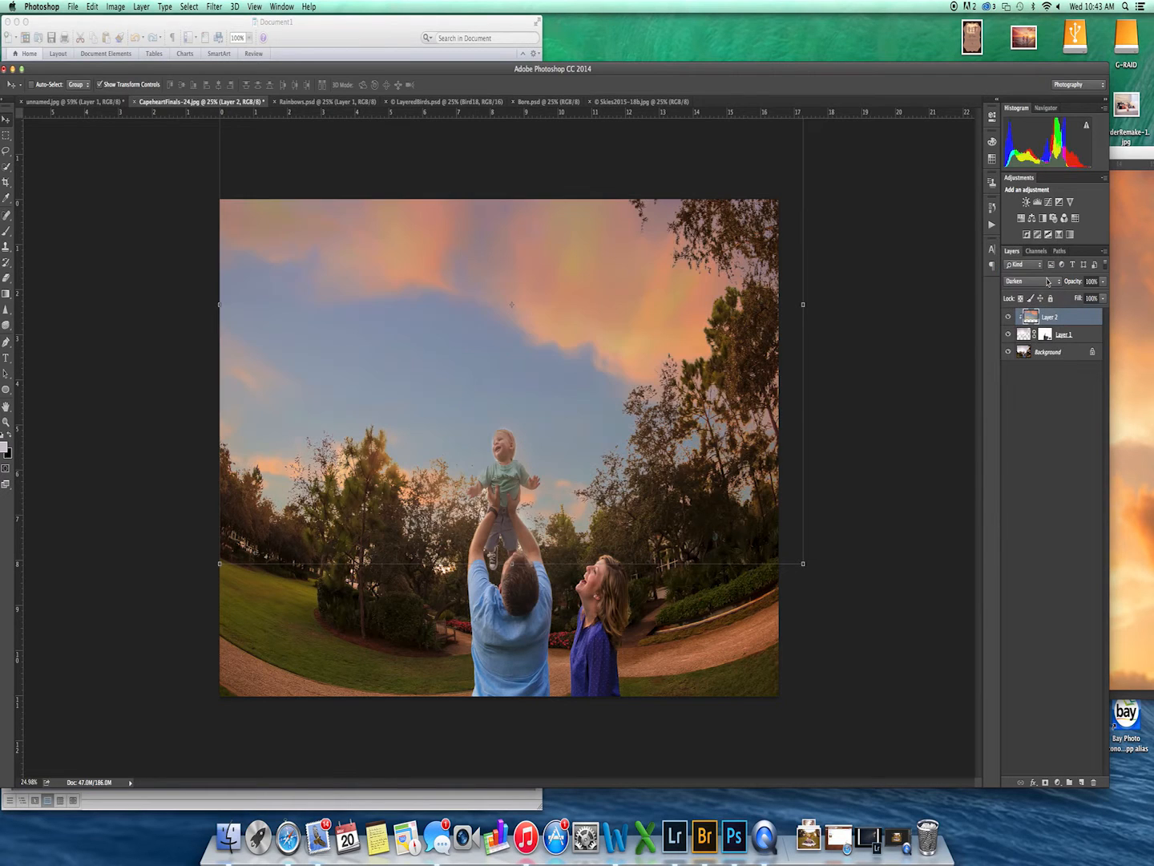
Lower the sunset sky layer's opacity to 72% and set its blend mode to Normal
left_click(1103, 282)
left_click_drag(1105, 293, 1090, 293)
left_click(1045, 283)
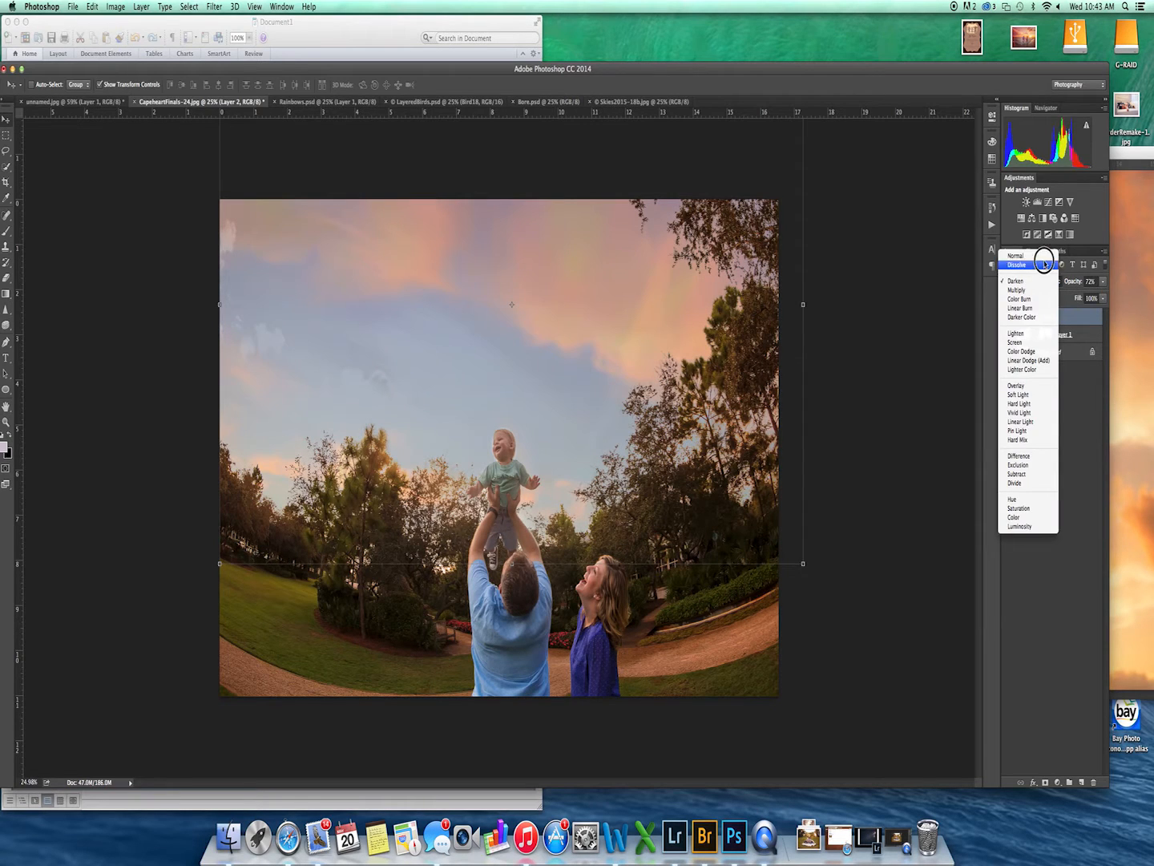
left_click(1040, 255)
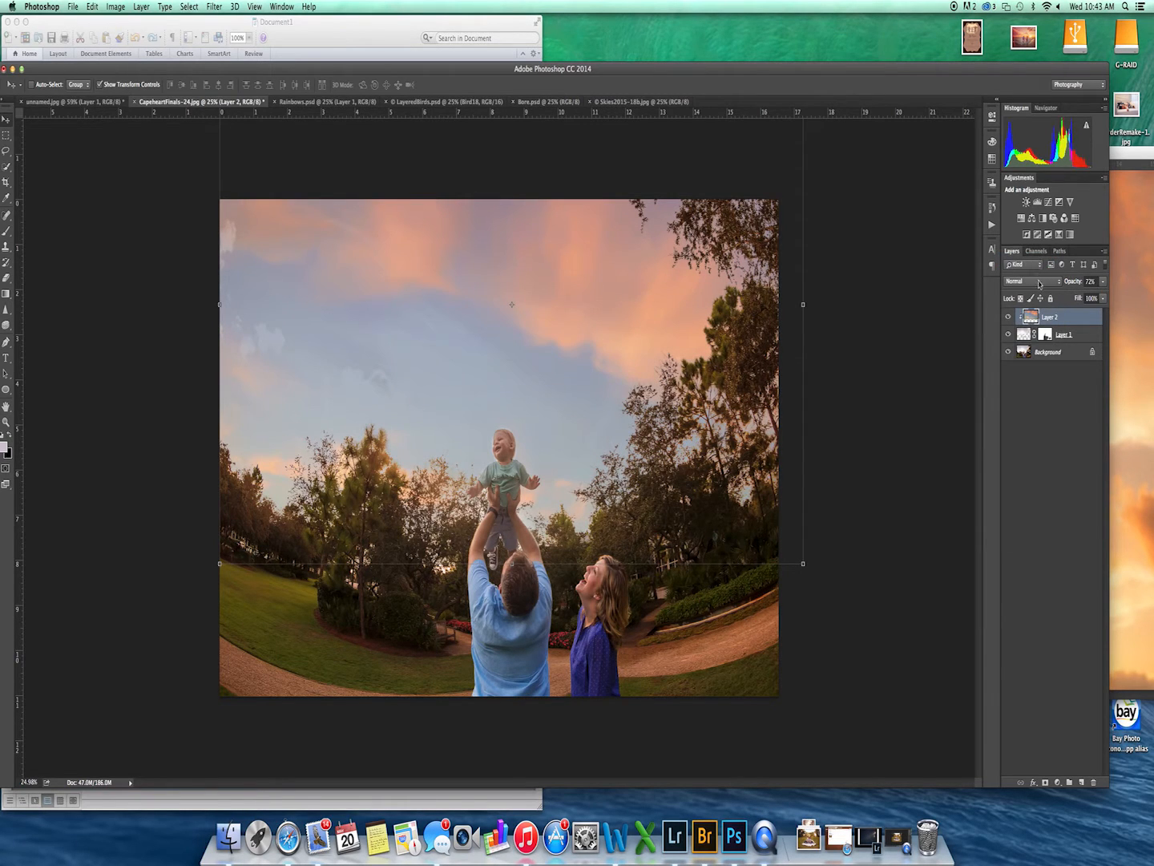
Remove the leftover original clouds from the highlights layer with the content-aware Spot Healing Brush at size 400
left_click(1009, 316)
left_click(1008, 317)
left_click(1026, 335)
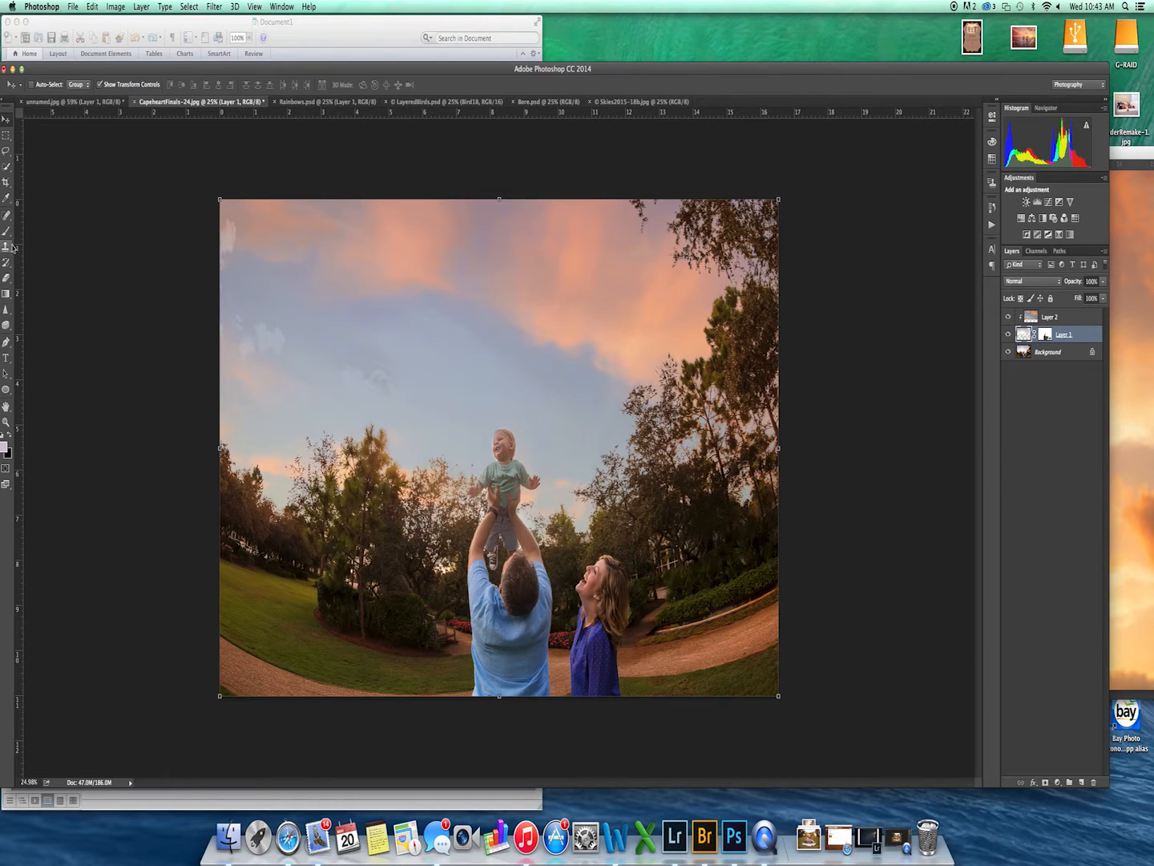
key("j")
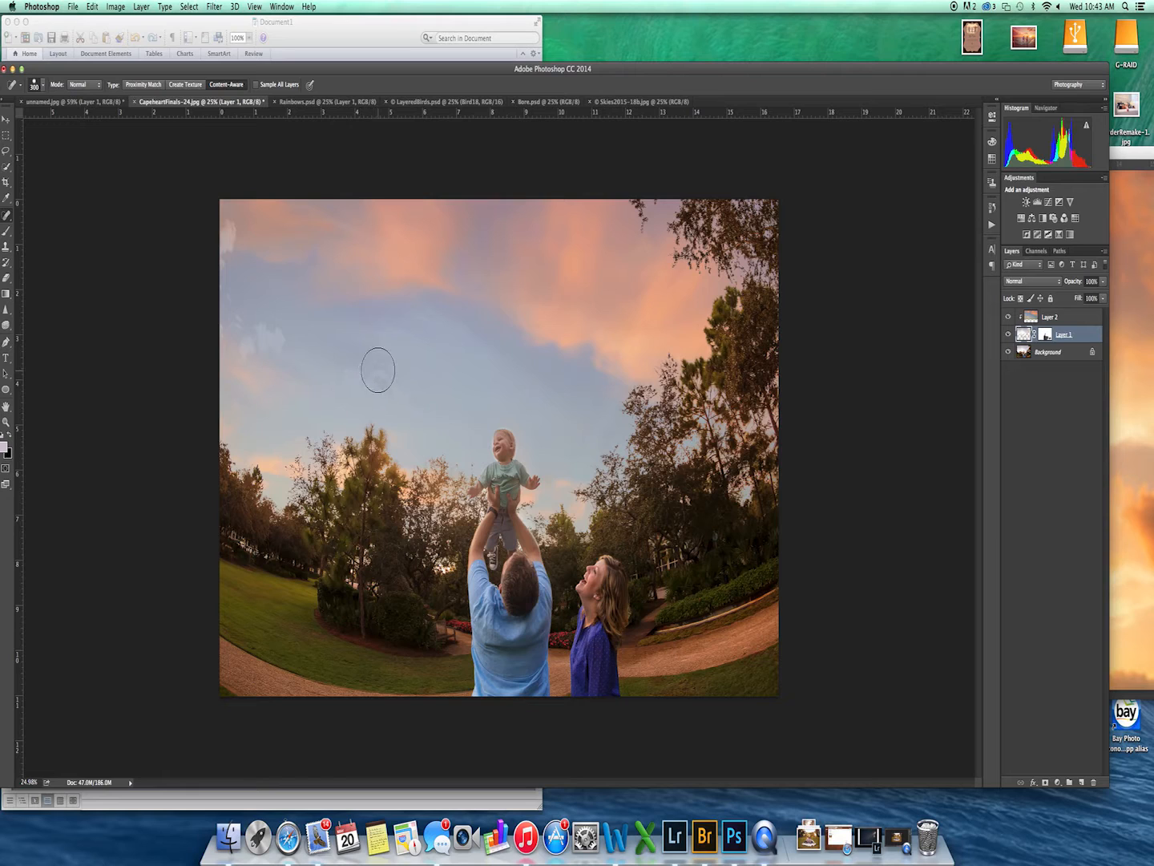
key("bracketright")
left_click(374, 373)
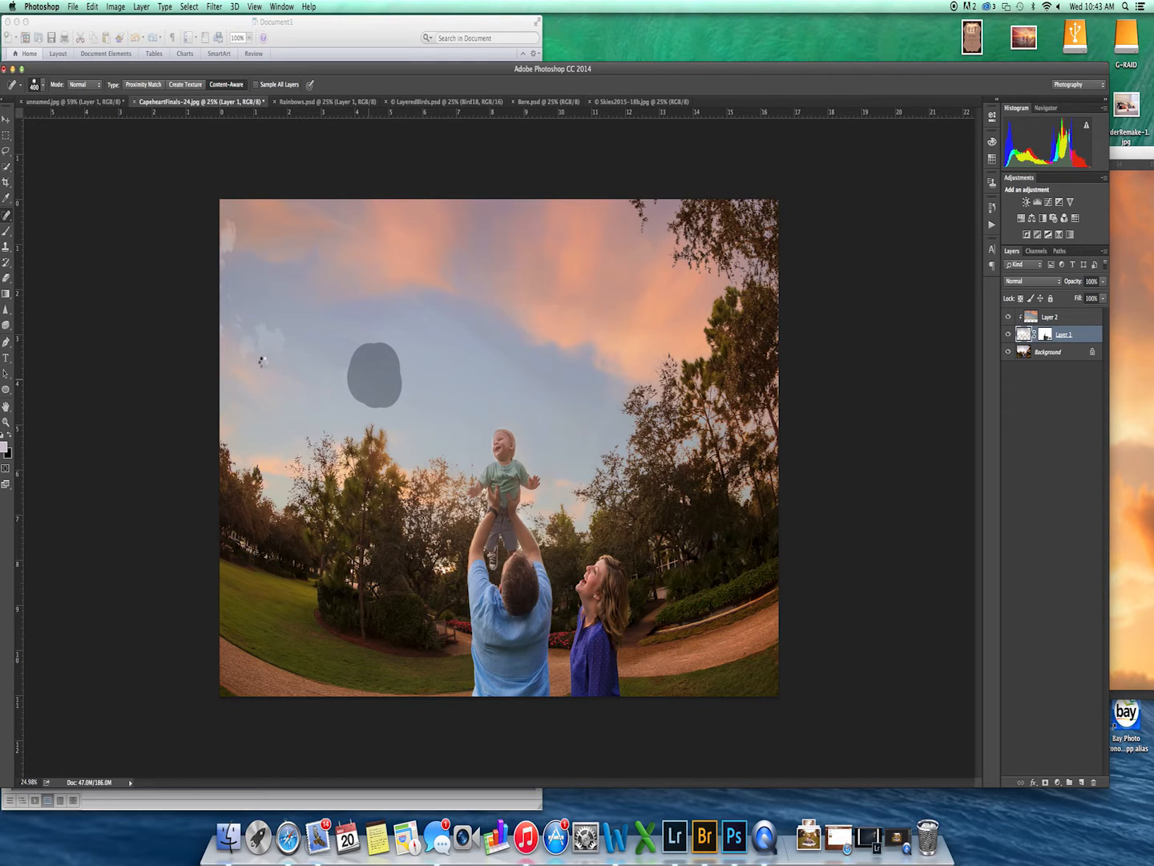
mouse_move(263, 356)
left_mouse_down()
mouse_move(265, 329)
mouse_move(244, 311)
left_mouse_up()
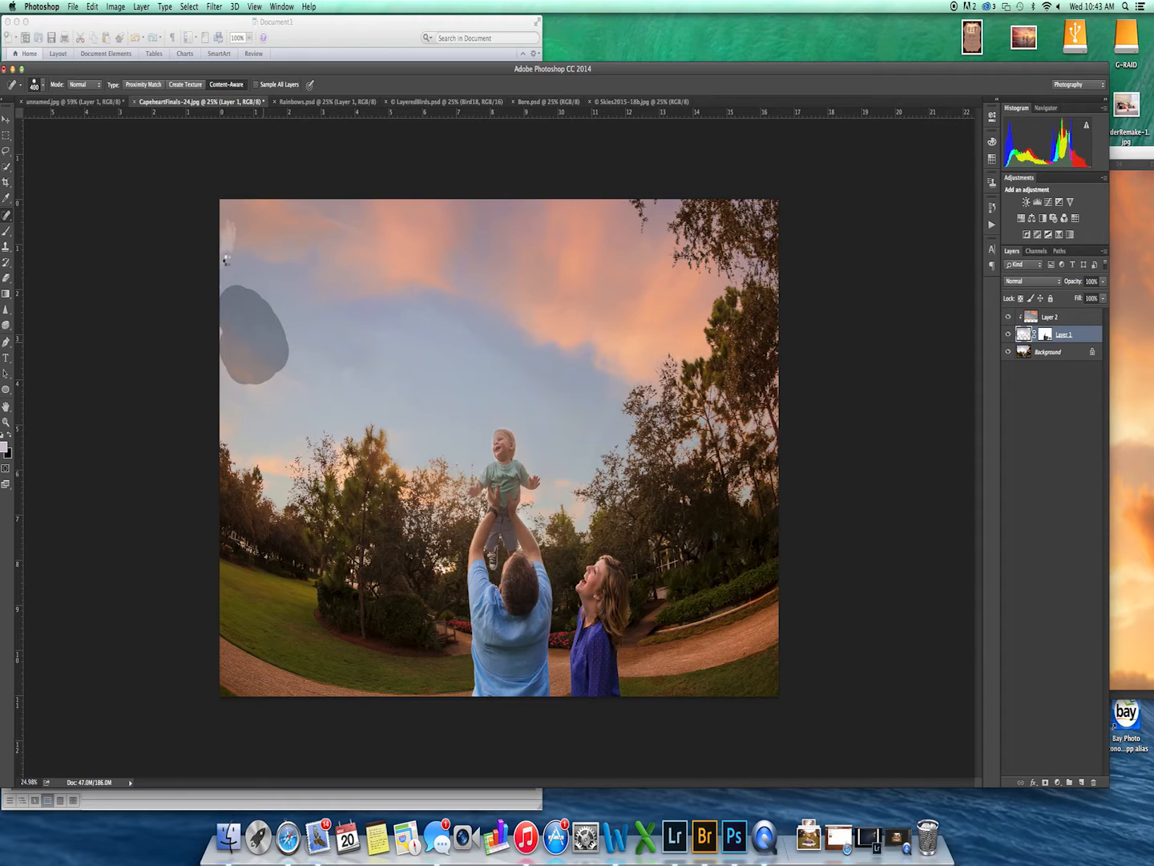
left_click_drag(227, 263, 228, 258)
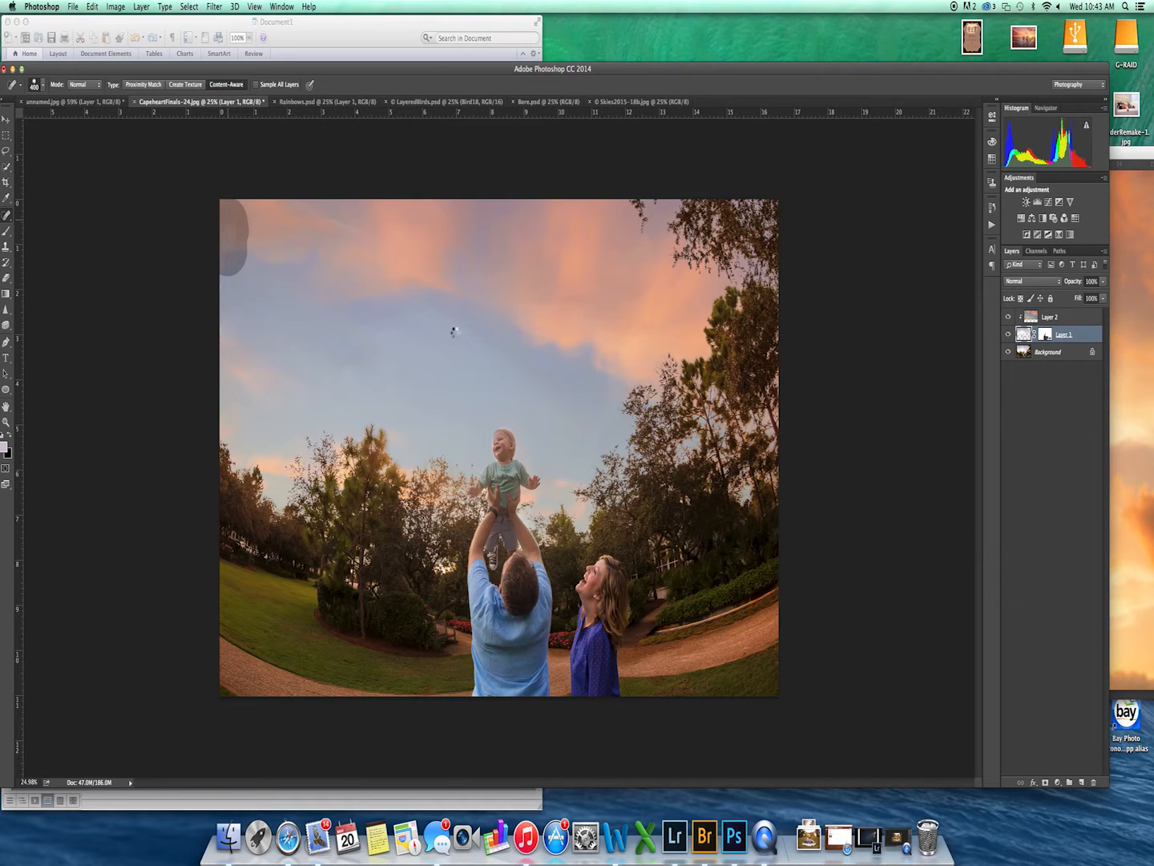
mouse_move(409, 305)
left_mouse_down()
mouse_move(474, 346)
mouse_move(522, 401)
left_mouse_up()
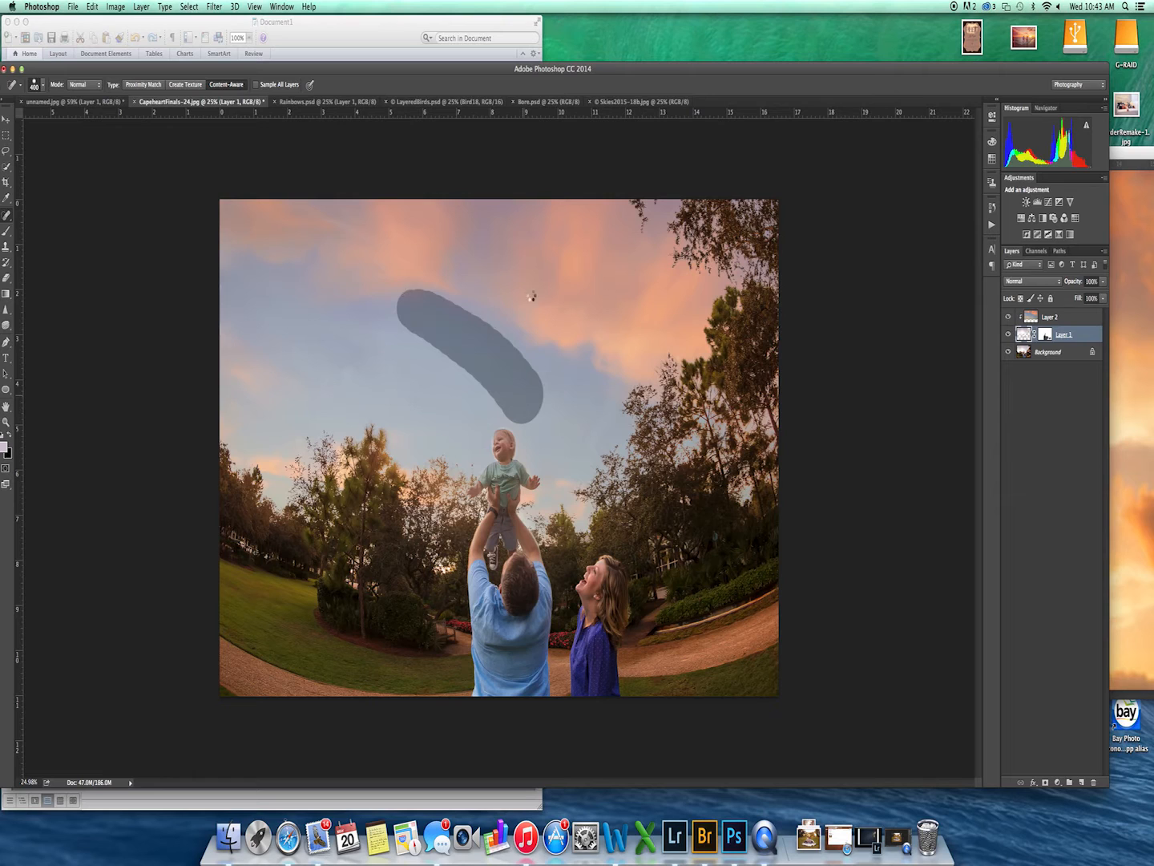
Transform the sunset sky layer to 92.39% height and move it higher over the family photo
left_click(1032, 319)
key("ctrl+t")
left_click_drag(516, 553, 517, 522)
left_click_drag(586, 404, 584, 373)
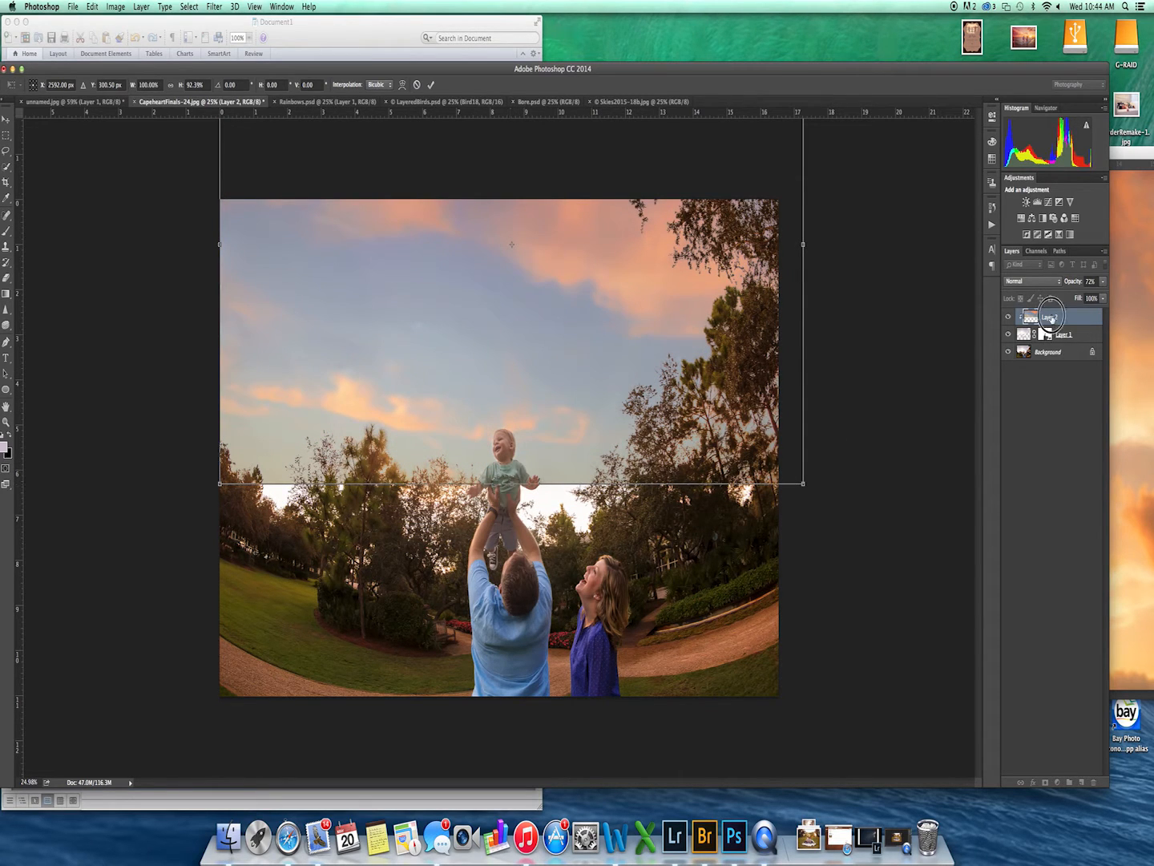
key("Return")
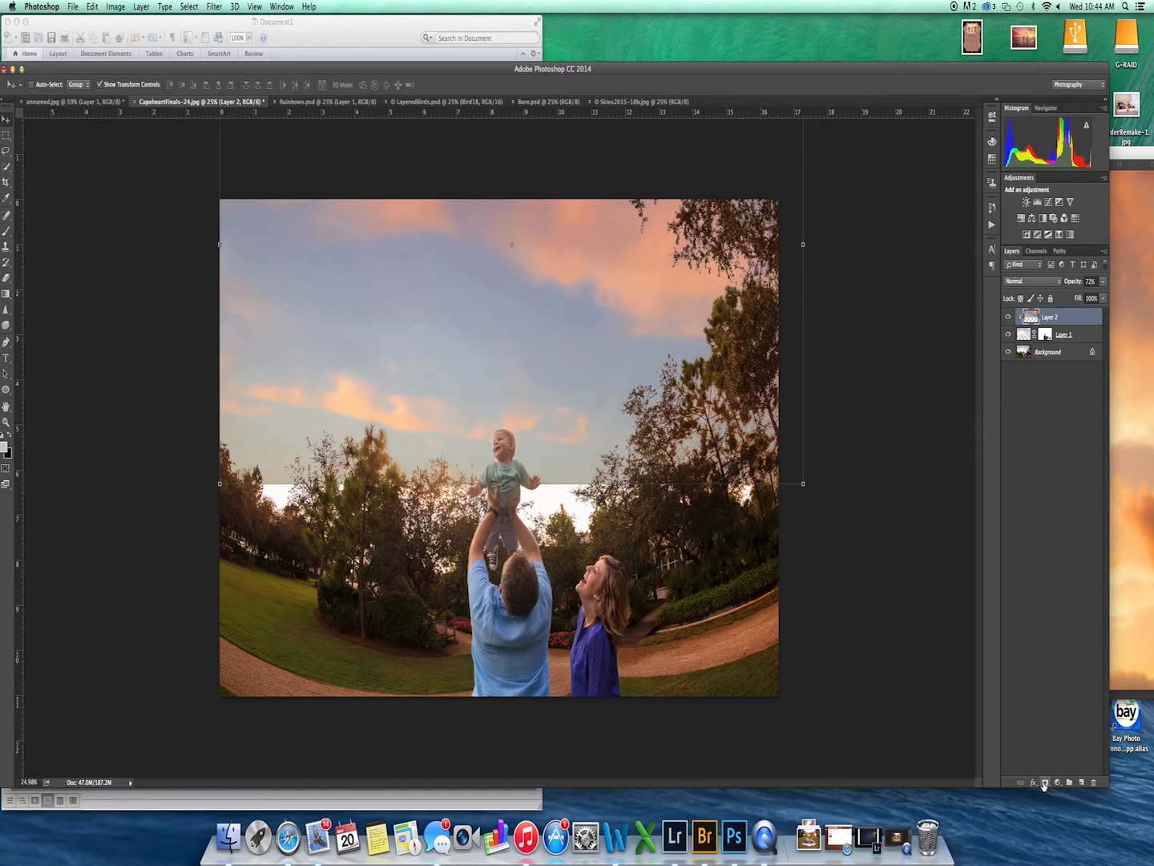
Add a mask to the sunset sky layer and paint its hard lower edge with a black brush at 16% opacity, size 600
left_click(1044, 782)
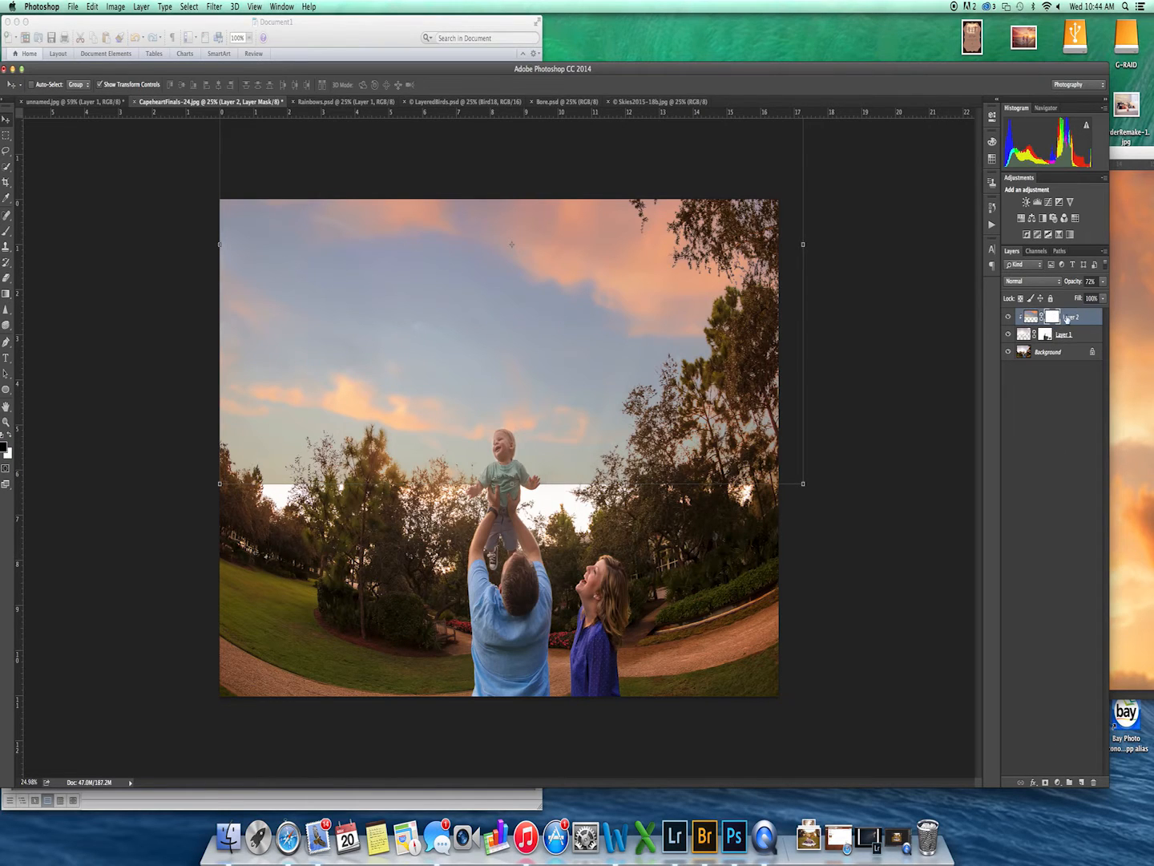
key("b")
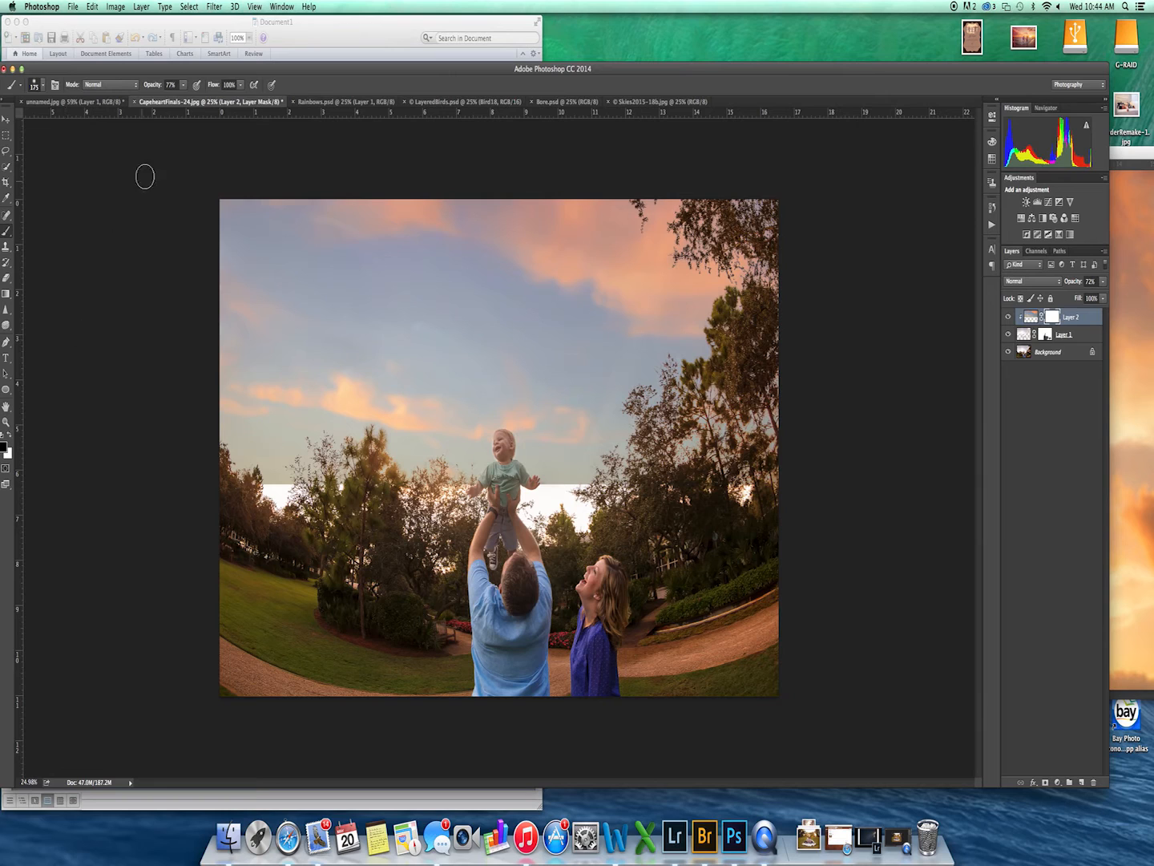
left_click_drag(182, 84, 163, 105)
key("bracketright")
key("bracketright")
key("bracketright")
key("bracketright")
key("bracketright")
key("bracketright")
mouse_move(276, 488)
left_mouse_down()
mouse_move(257, 481)
mouse_move(402, 505)
mouse_move(624, 481)
mouse_move(592, 507)
mouse_move(568, 509)
mouse_move(565, 495)
mouse_move(502, 471)
mouse_move(337, 477)
mouse_move(503, 511)
mouse_move(686, 480)
left_mouse_up()
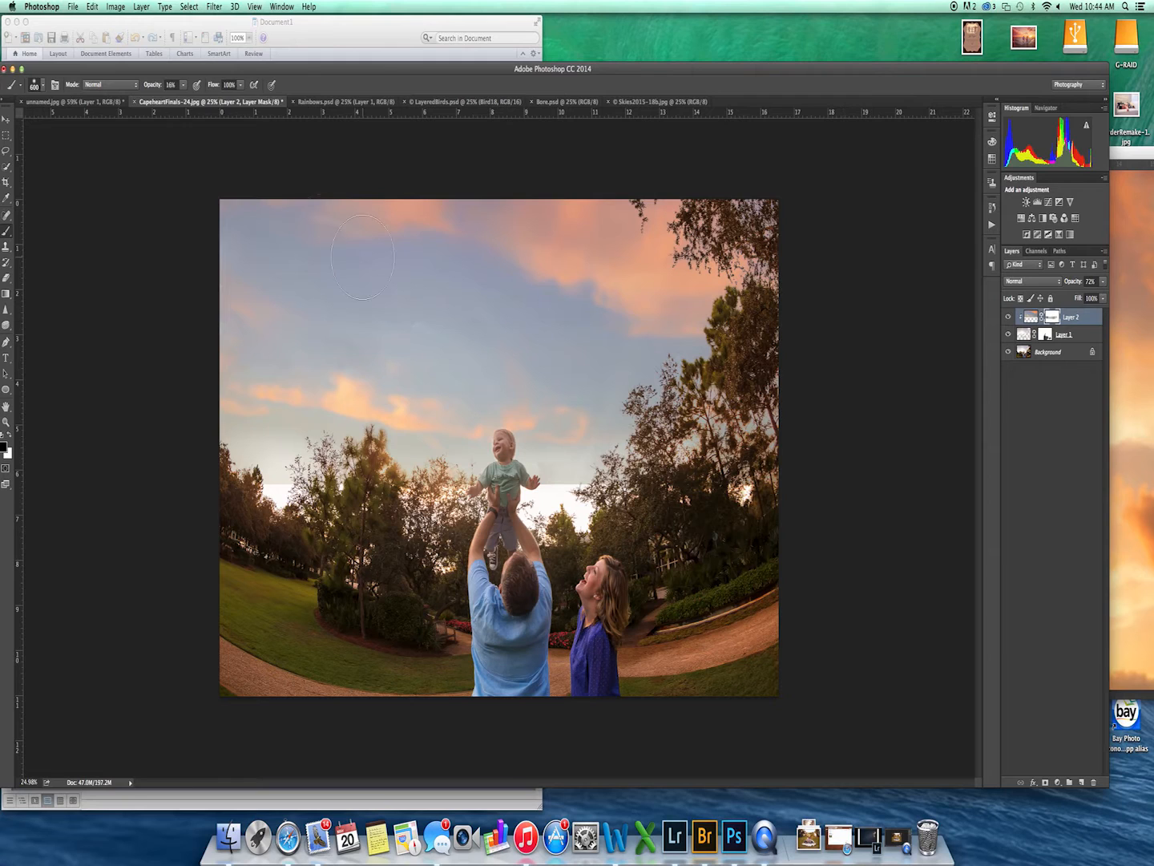
Draw upward Foreground to Transparent gradients in black on the sunset sky layer's mask, fading it from the tree line
left_click_drag(202, 69, 217, 43)
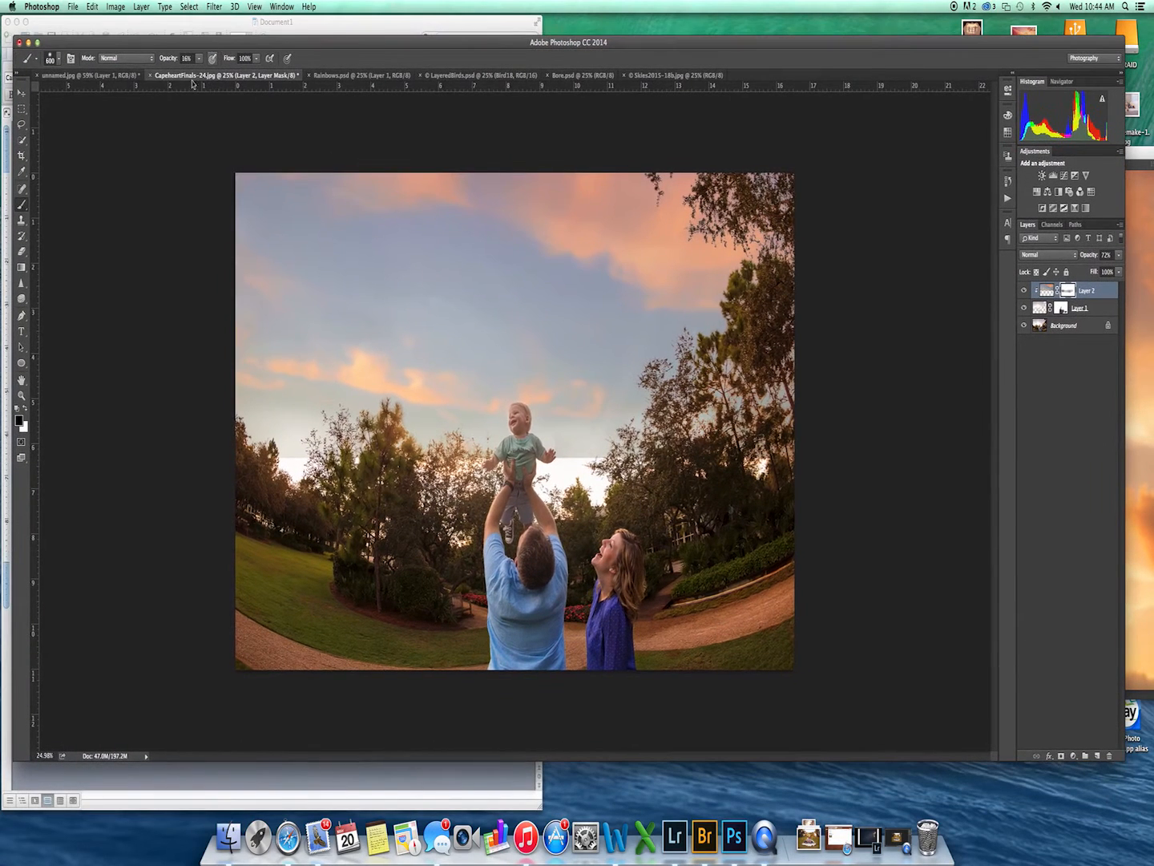
left_click(24, 271)
left_click(77, 60)
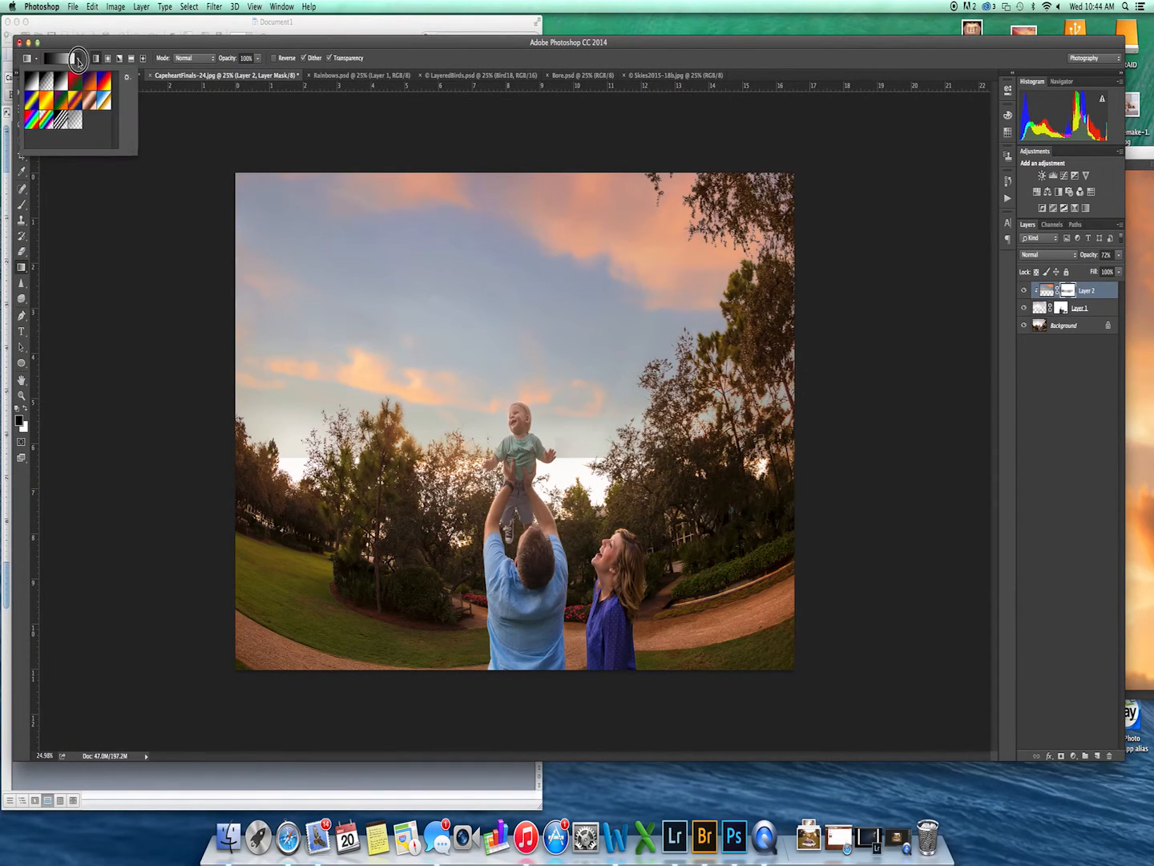
double_click(48, 85)
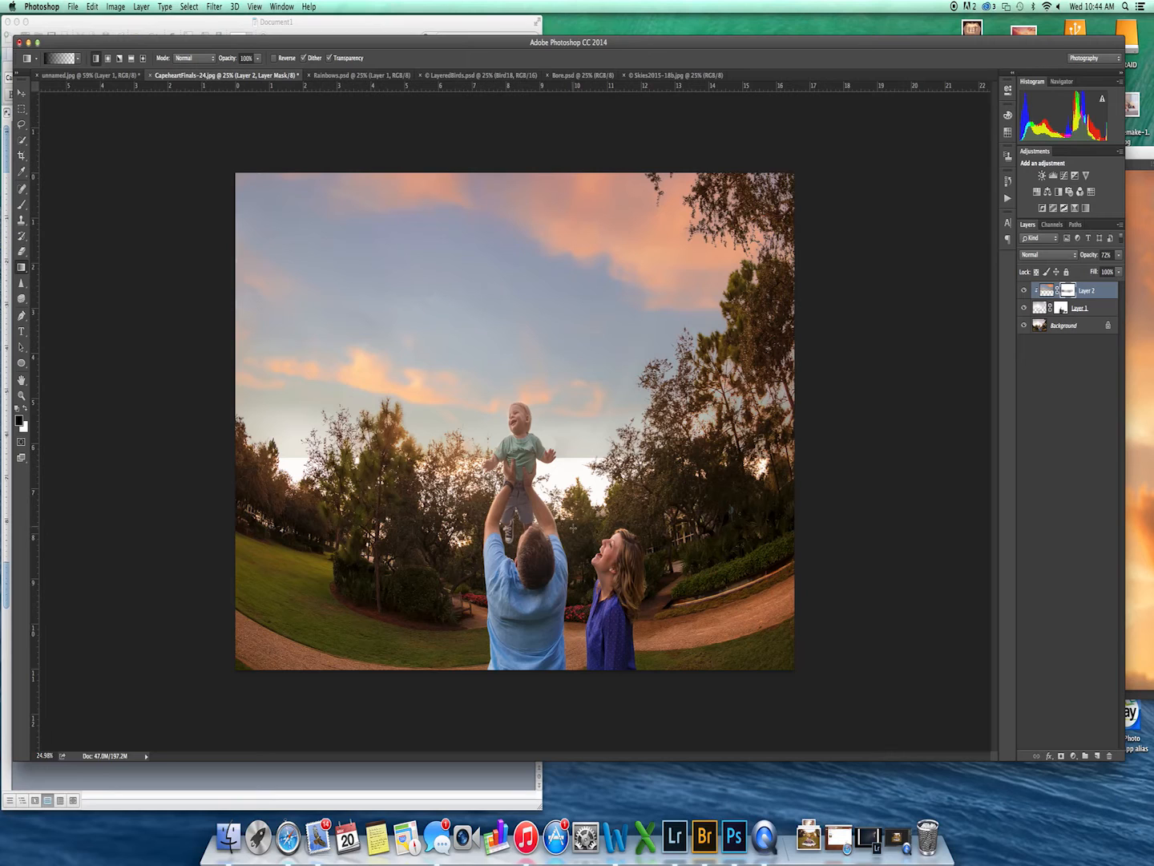
left_click_drag(570, 486, 577, 299)
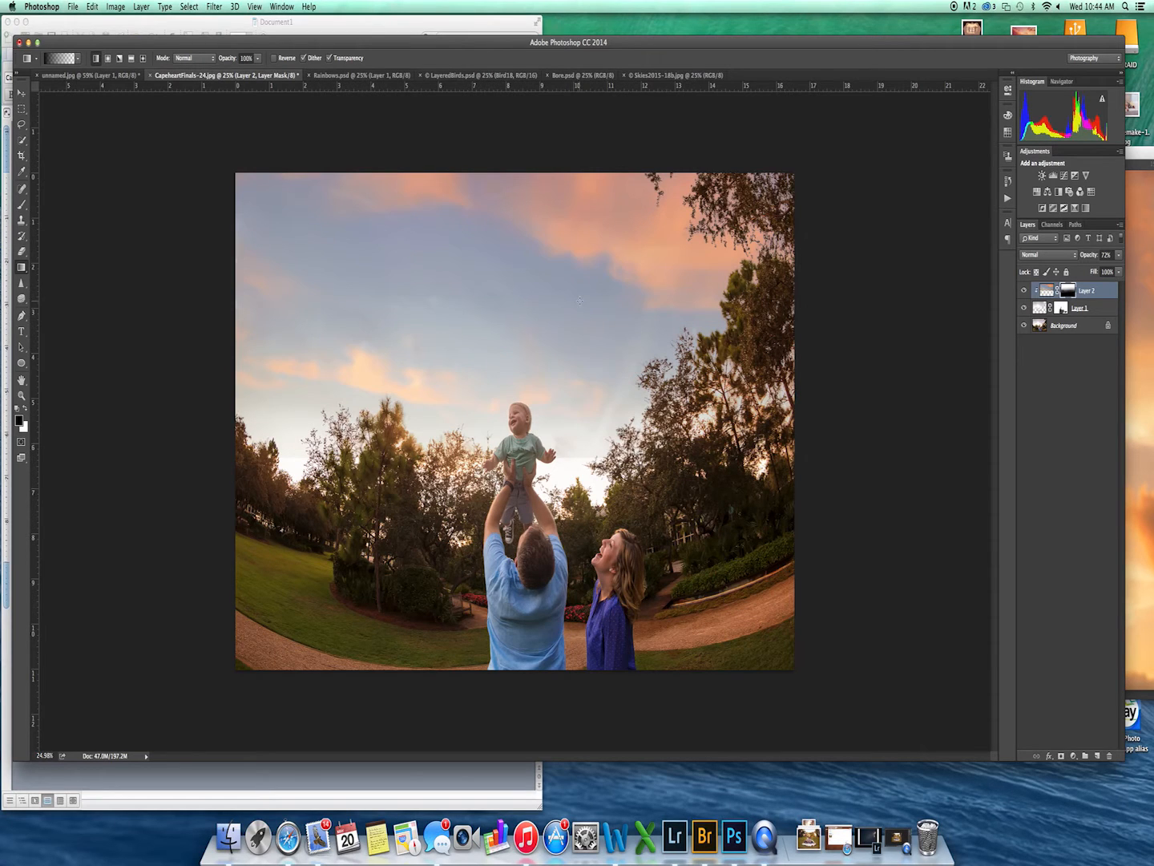
left_click_drag(586, 491, 594, 365)
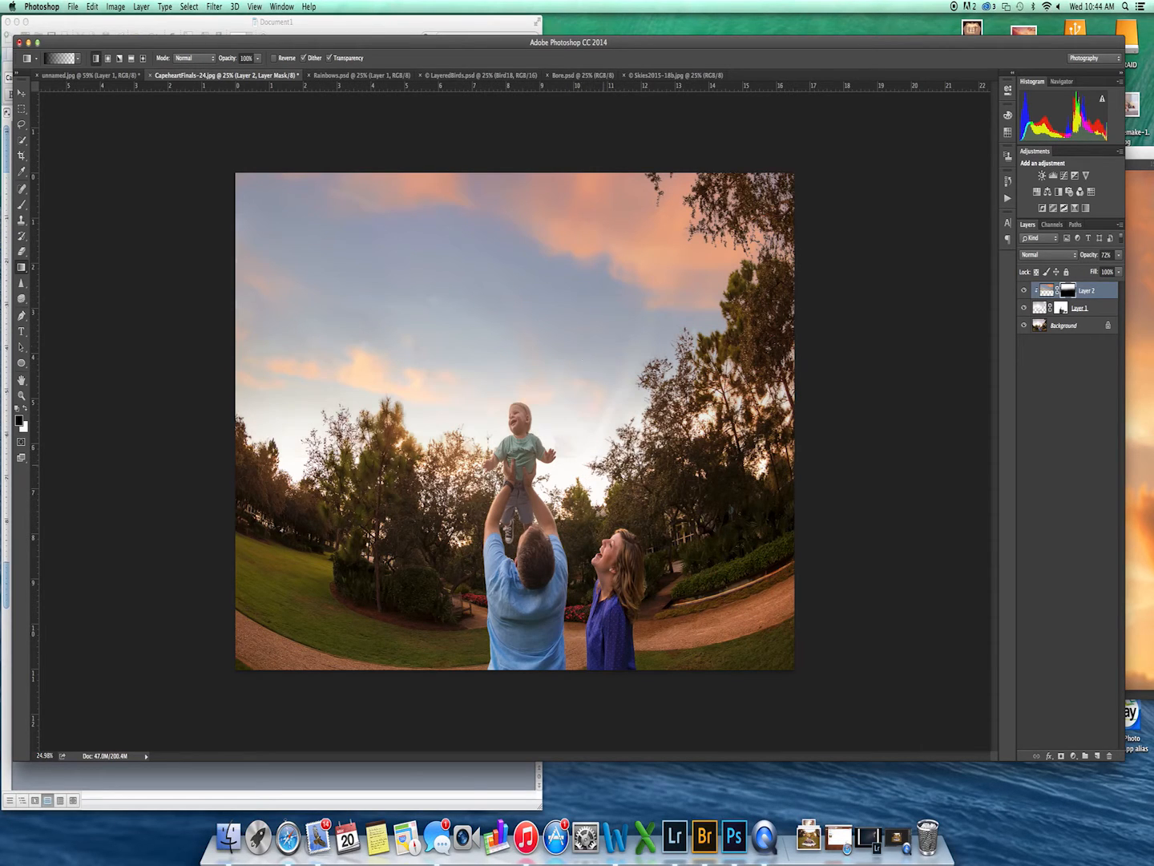
left_click_drag(639, 477, 635, 370)
Look at the sky layer's mask in the couple's portrait unnamed.jpg, and return to the family photo
left_click(124, 74)
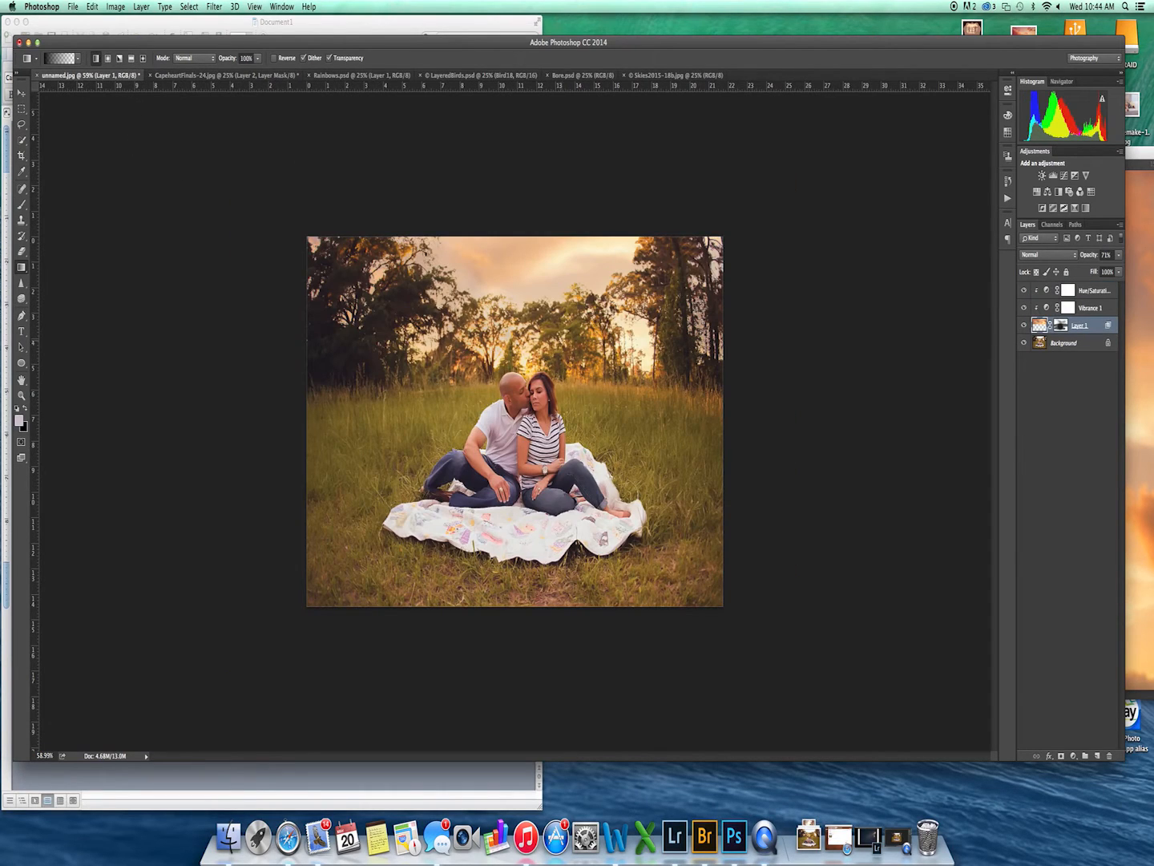
left_click(1062, 326)
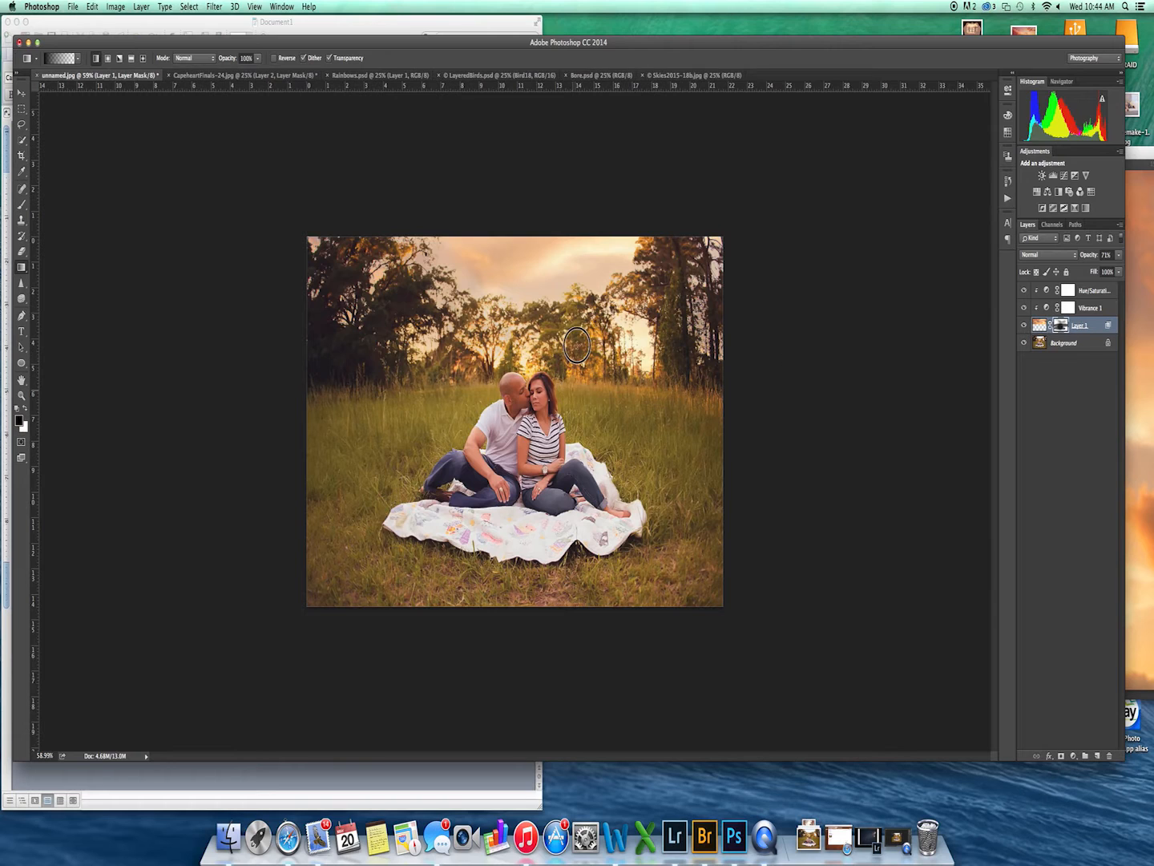
left_click(208, 75)
Try a gradient reaching higher into the sky on the sunset sky layer's mask, and undo it
left_click_drag(425, 423, 446, 280)
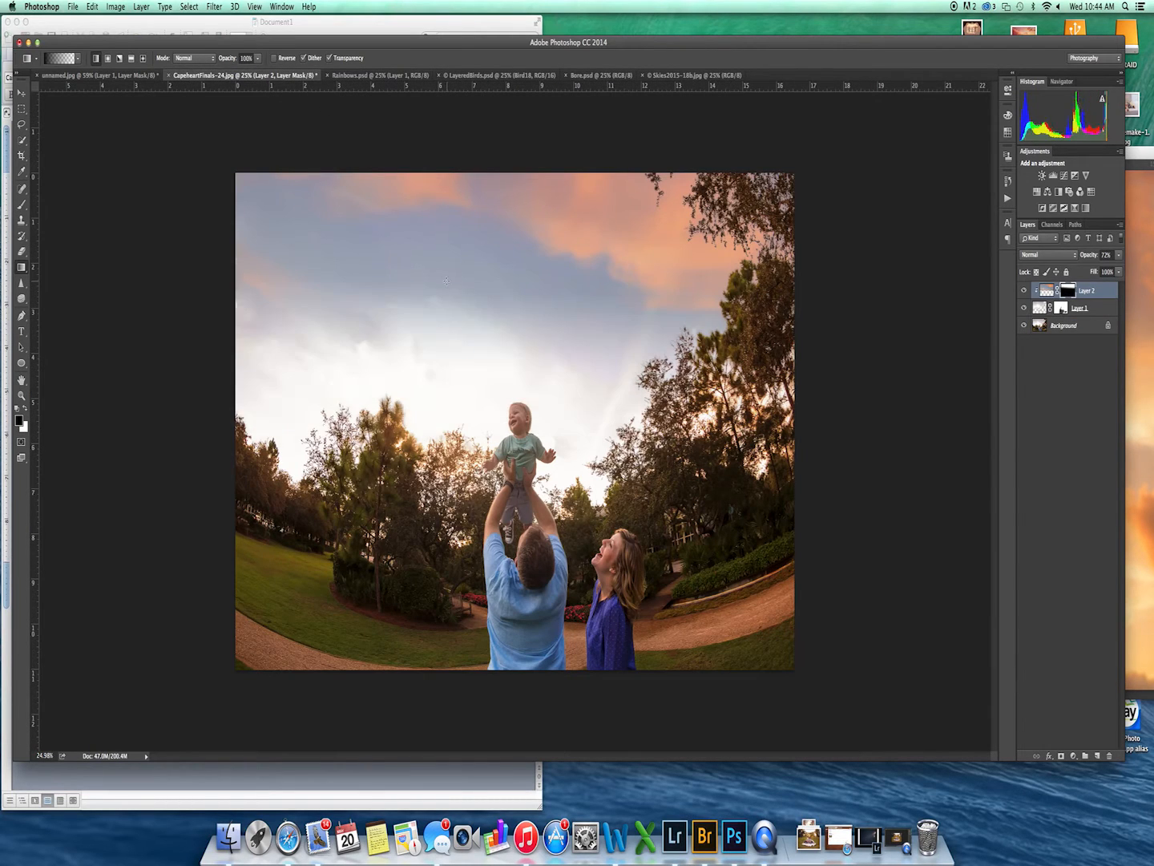
key("super+z")
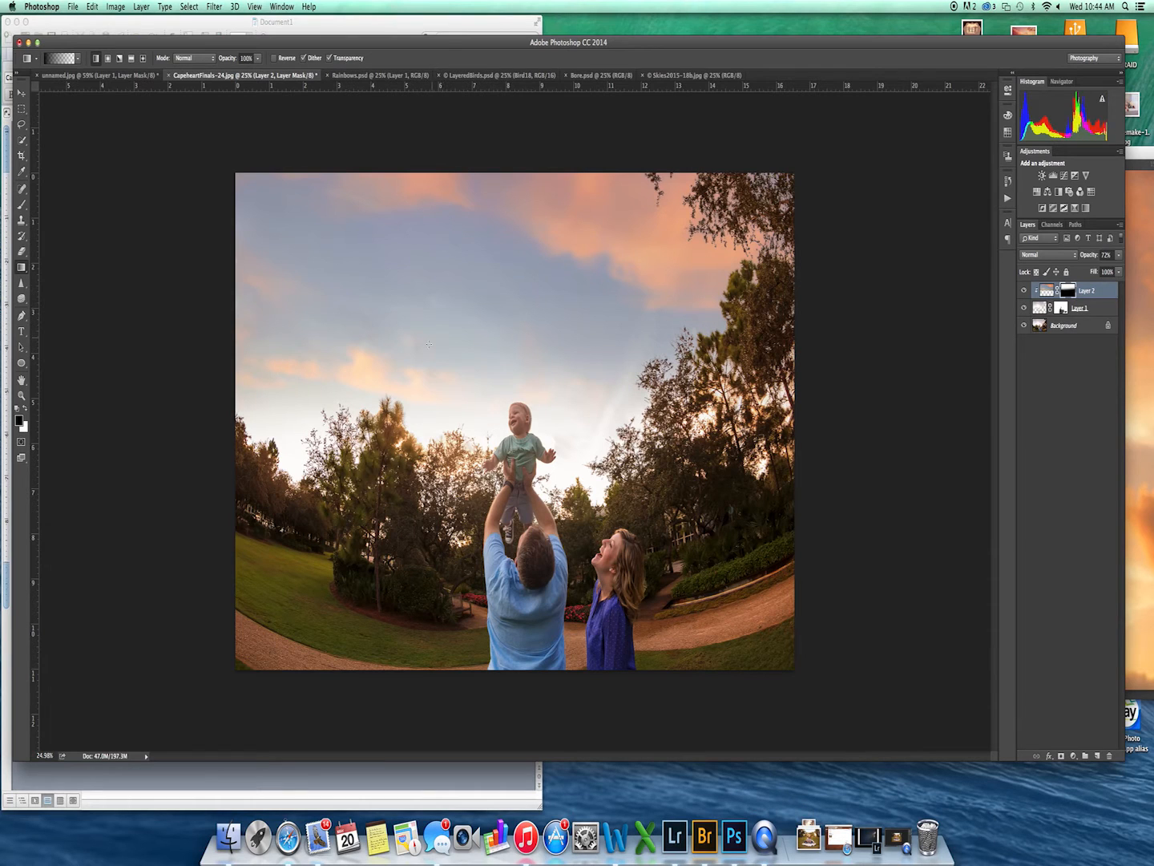
Select the sunset sky layer's image instead of its mask and move it slightly downward in the family photo
left_click(1046, 291)
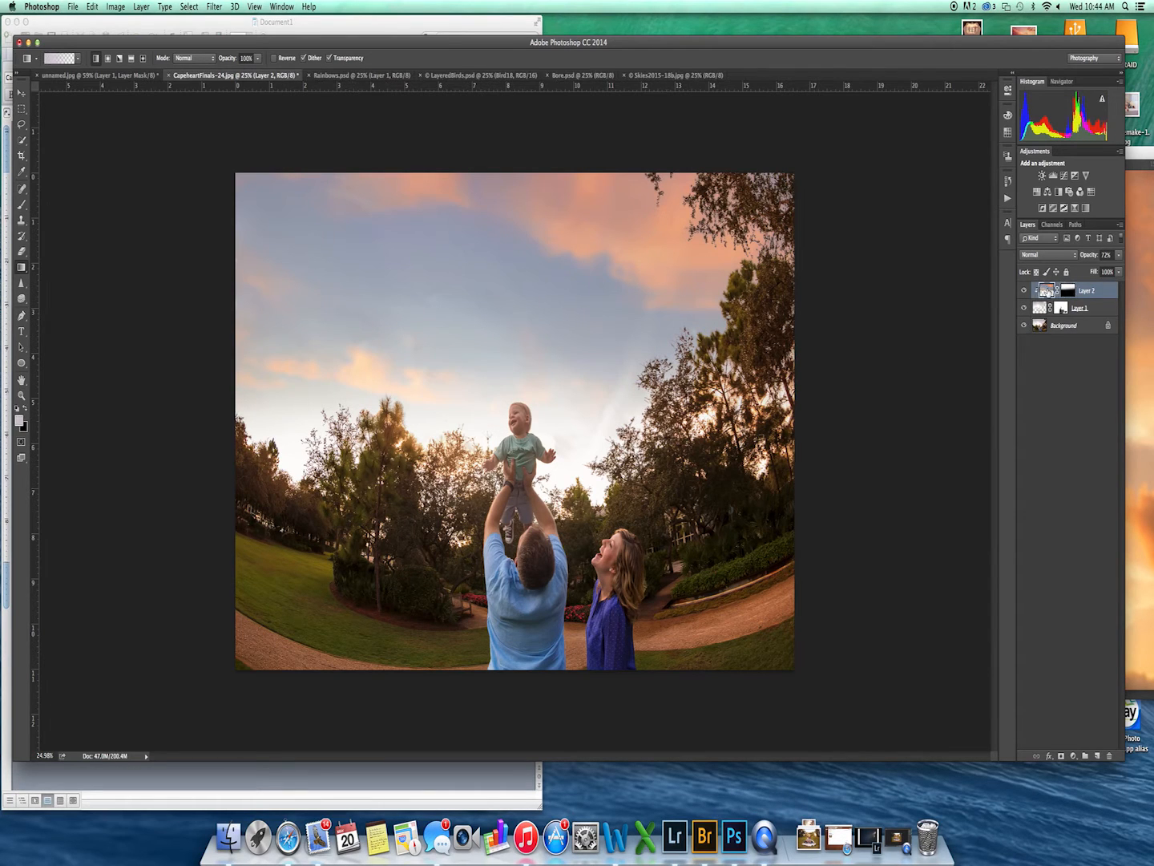
key("v")
mouse_move(593, 366)
left_mouse_down()
mouse_move(602, 393)
mouse_move(593, 383)
left_mouse_up()
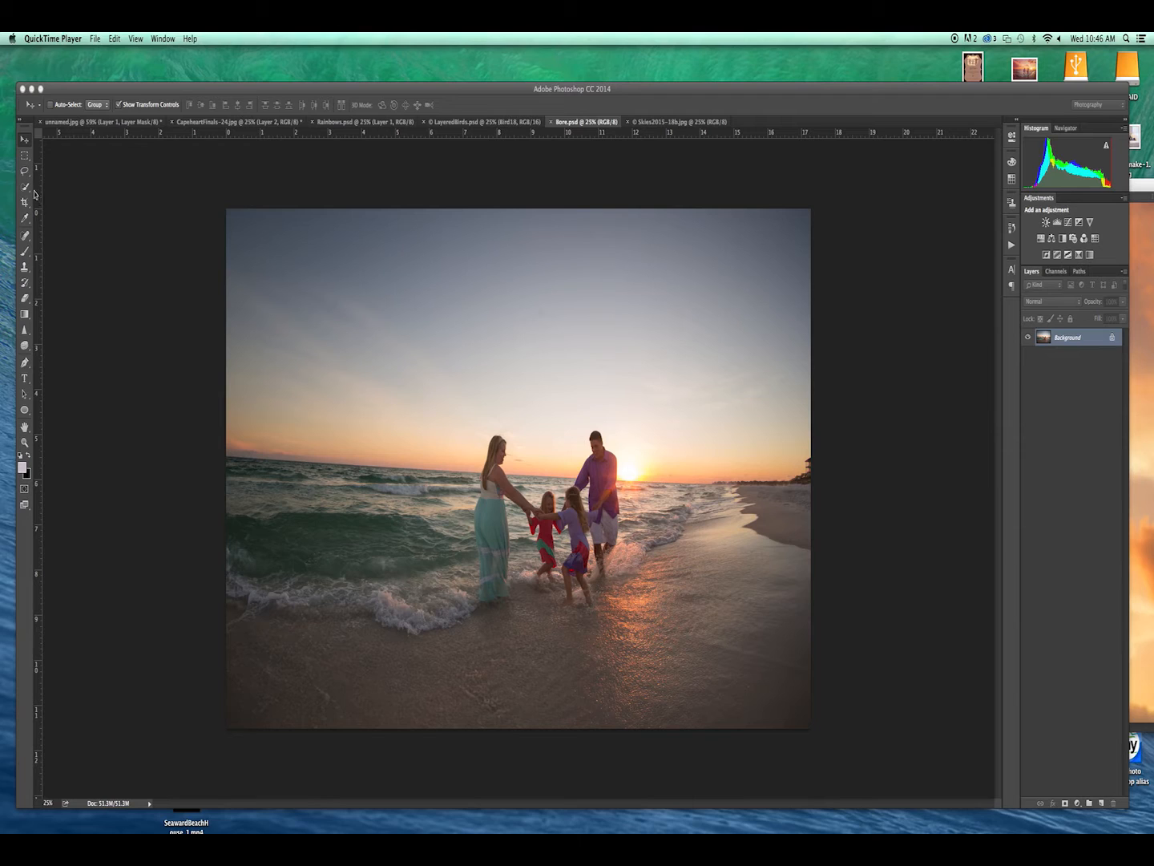
Quick-select the whole sky in Bore.psd and refine its edge with radius 2.2 px, smooth 65, feather 5.5 px and shift edge +20%
left_click(26, 188)
left_click(25, 188)
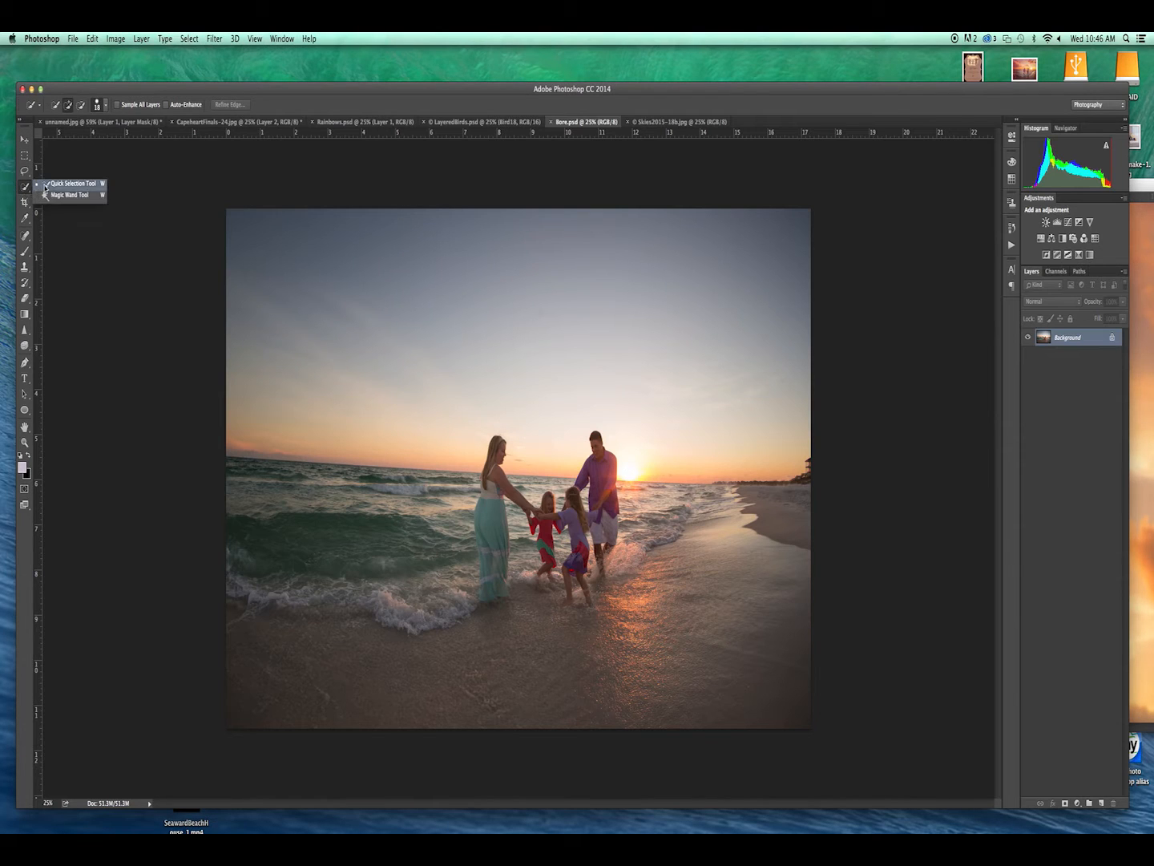
left_click(47, 184)
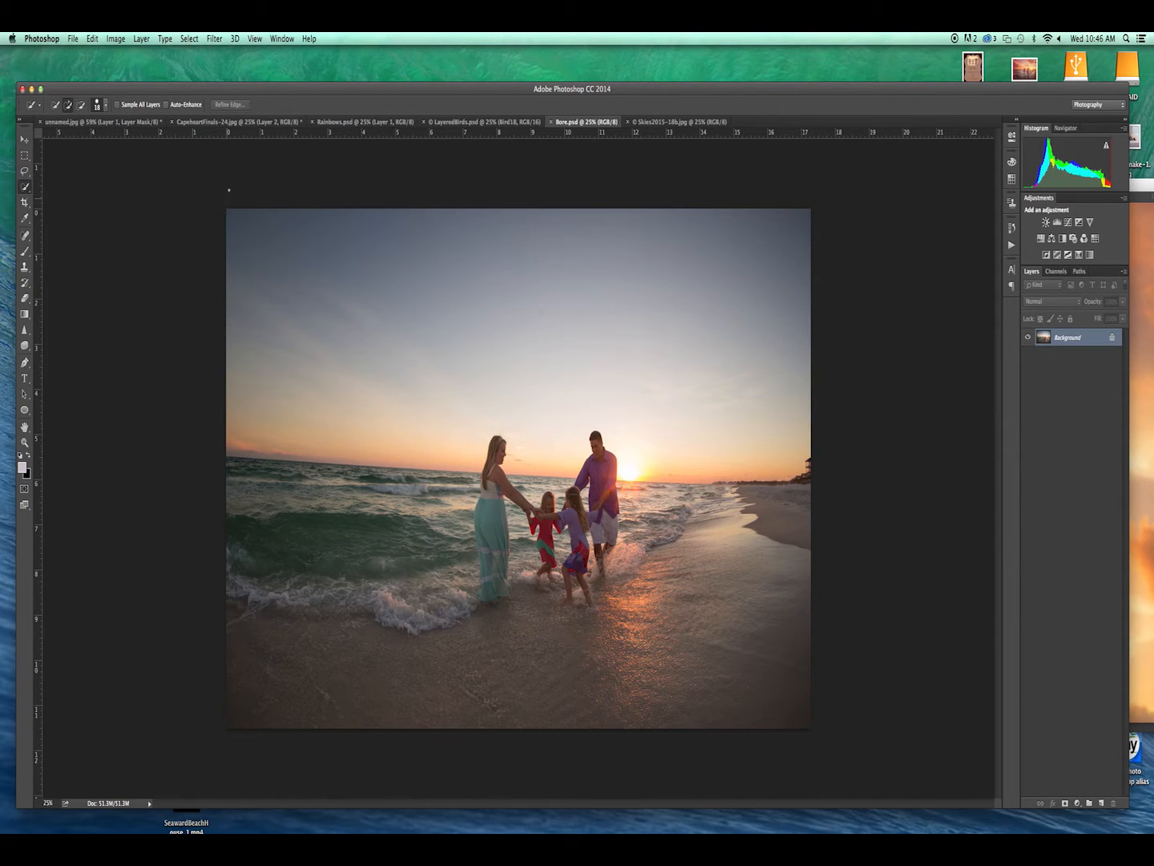
mouse_move(272, 265)
left_mouse_down()
mouse_move(349, 308)
mouse_move(434, 325)
mouse_move(745, 349)
left_mouse_up()
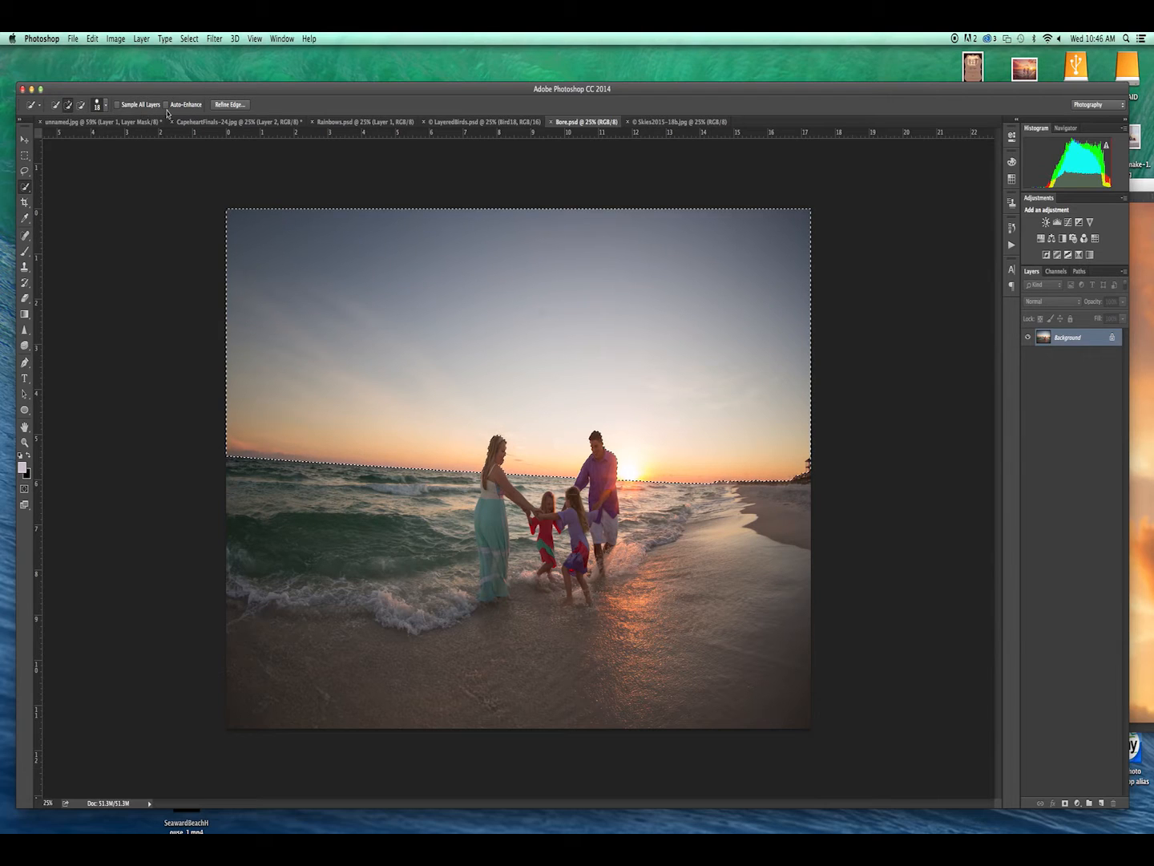
left_click(229, 105)
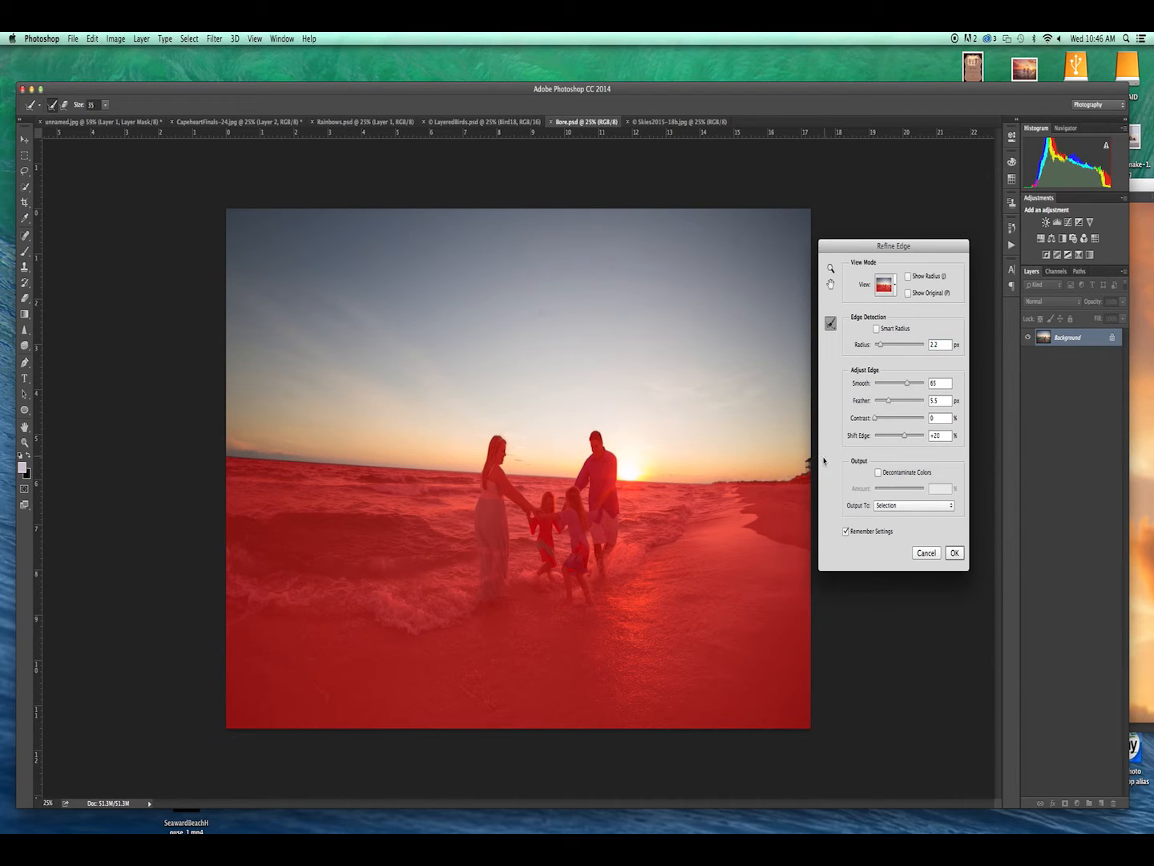
left_click(952, 553)
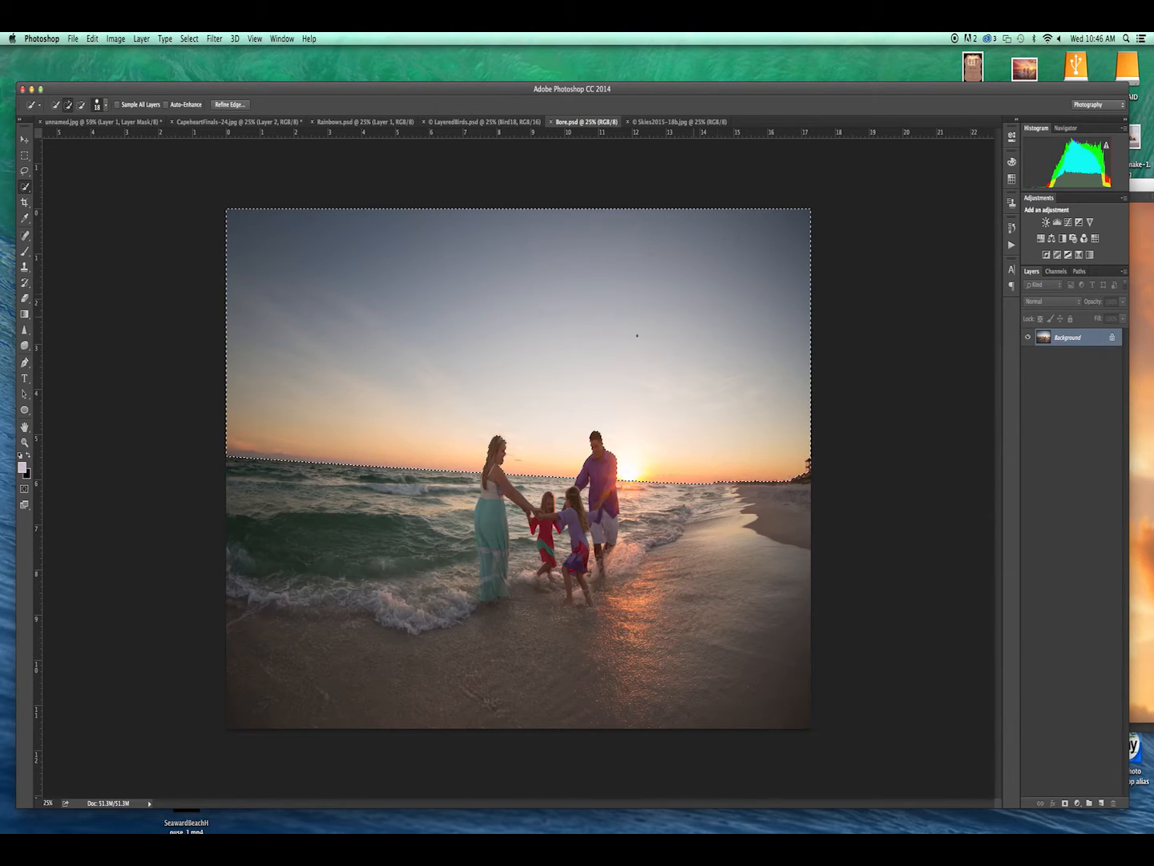
Float the Skies2015-18b.jpg sky image in its own window beside the beach photo
key("v")
left_click(714, 124)
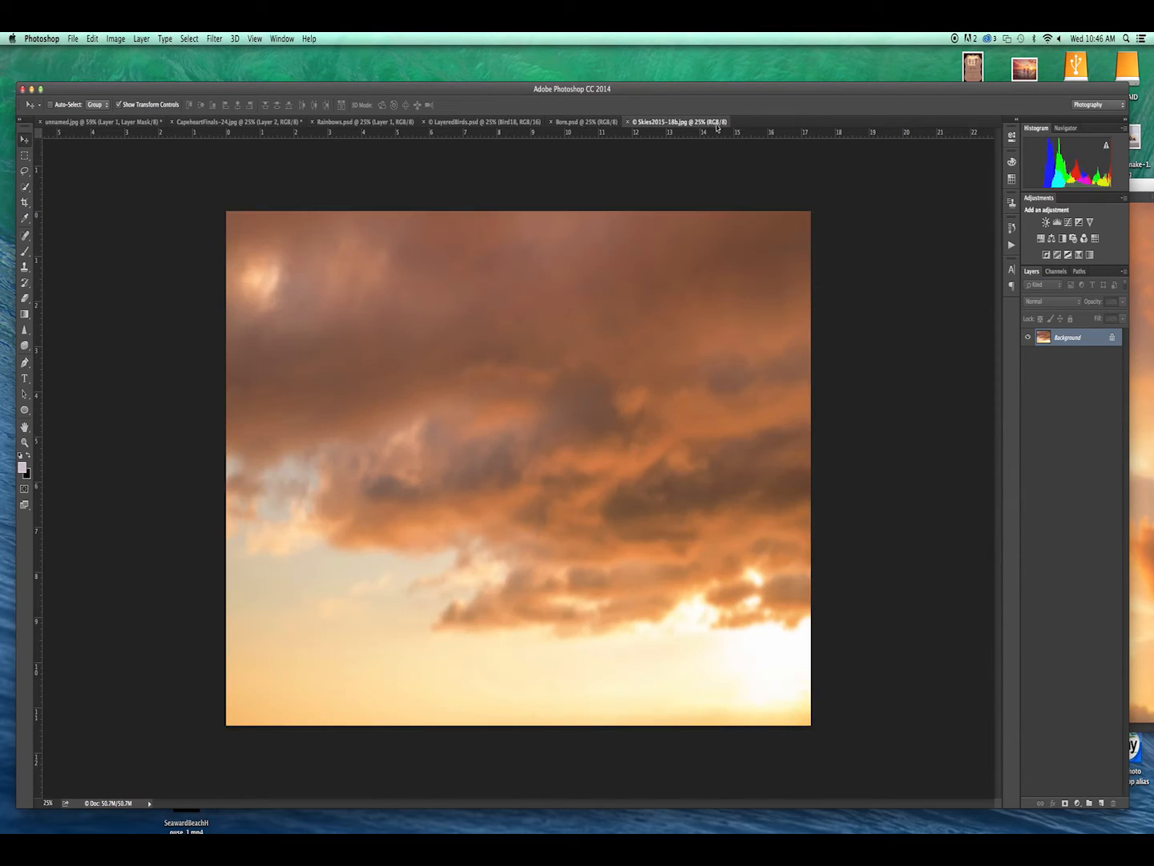
left_click_drag(715, 124, 788, 151)
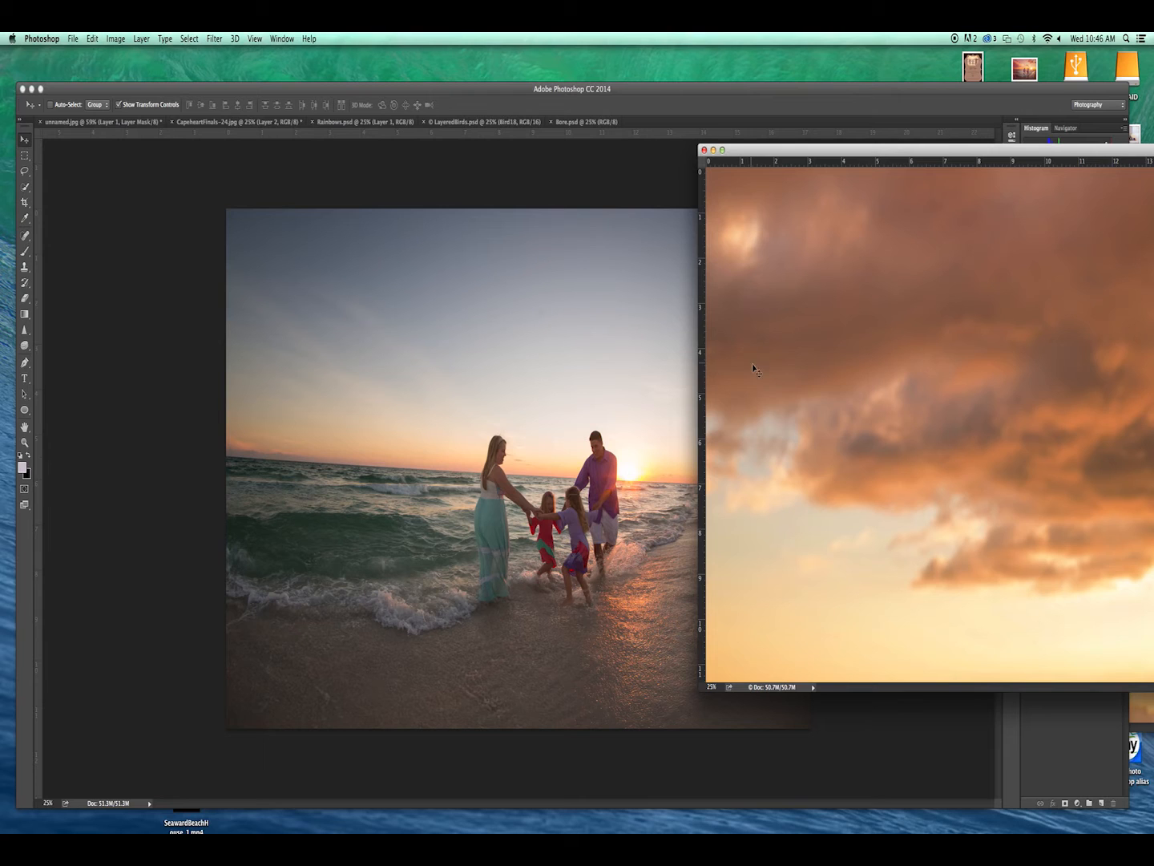
left_click_drag(777, 370, 509, 319)
left_click_drag(727, 362, 639, 324)
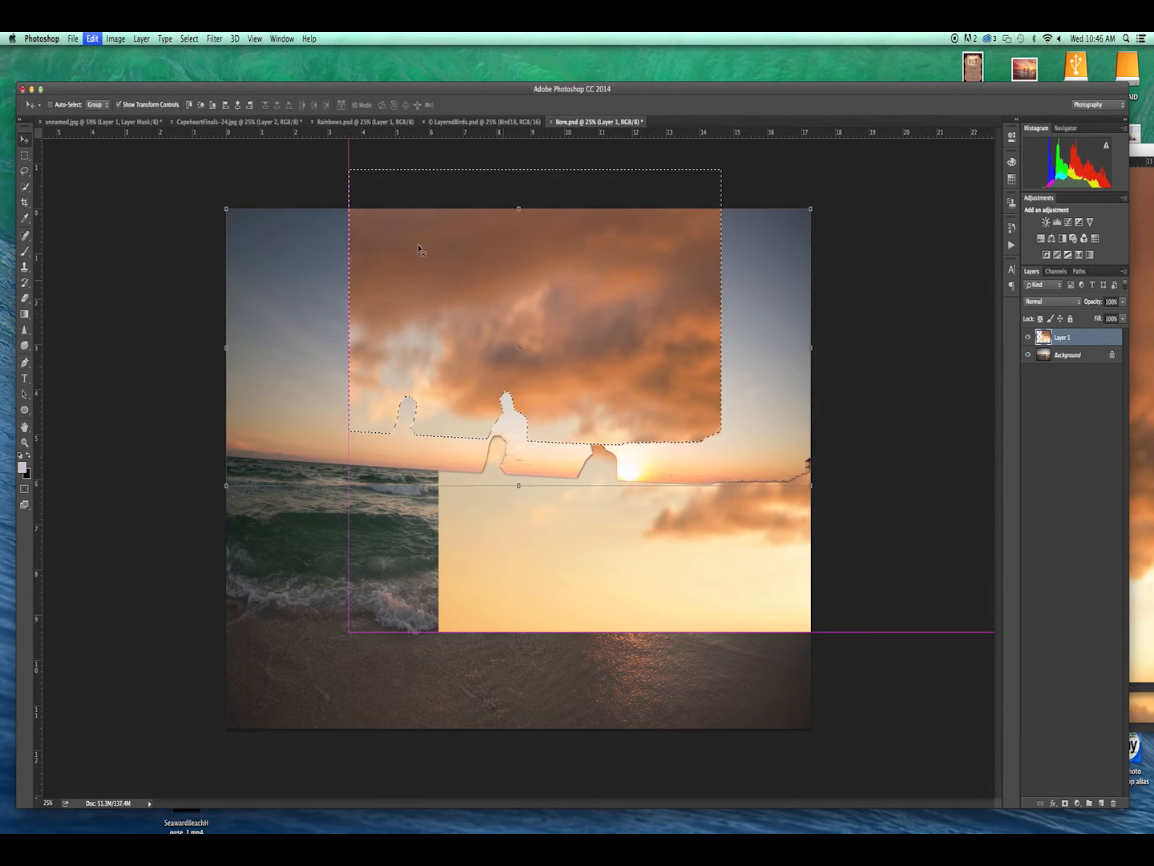
key("super+z")
left_click(92, 38)
left_click(117, 75)
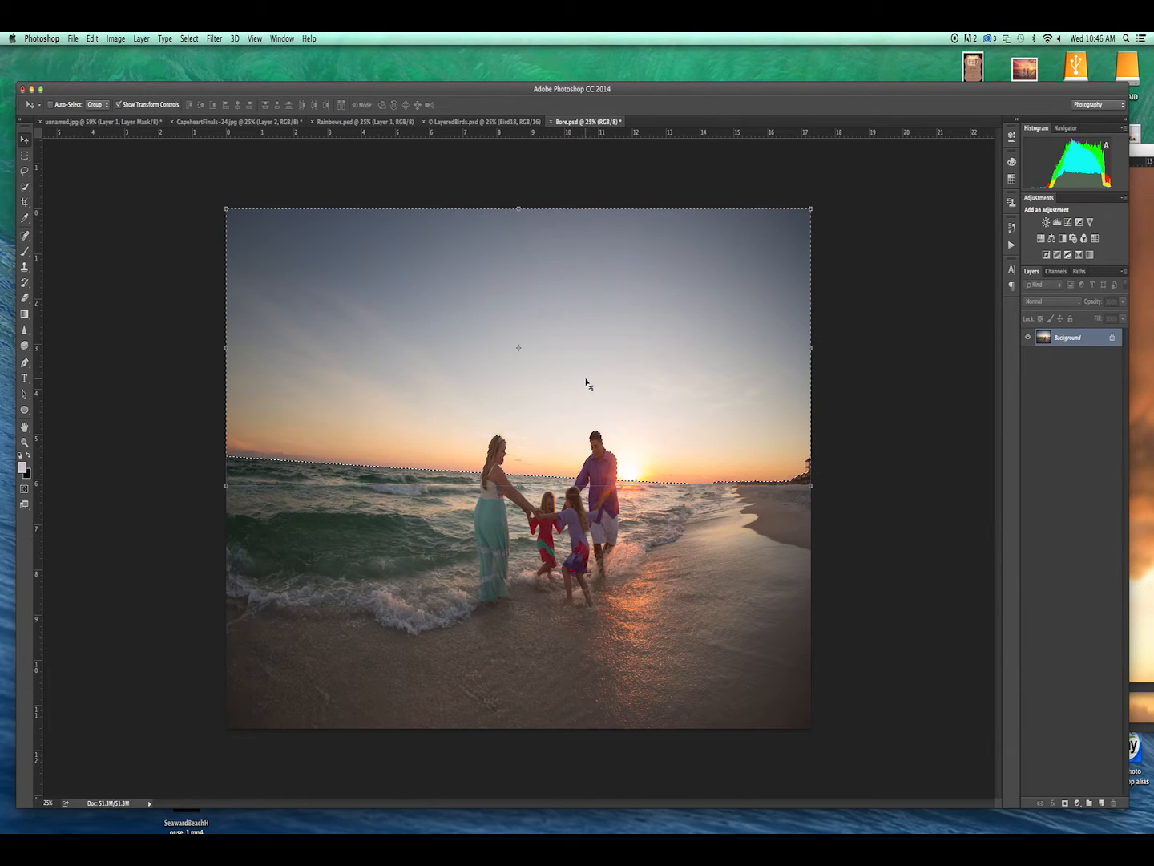
Copy the selected beach sky onto its own layer and check the cutout with the background hidden
key("super+j")
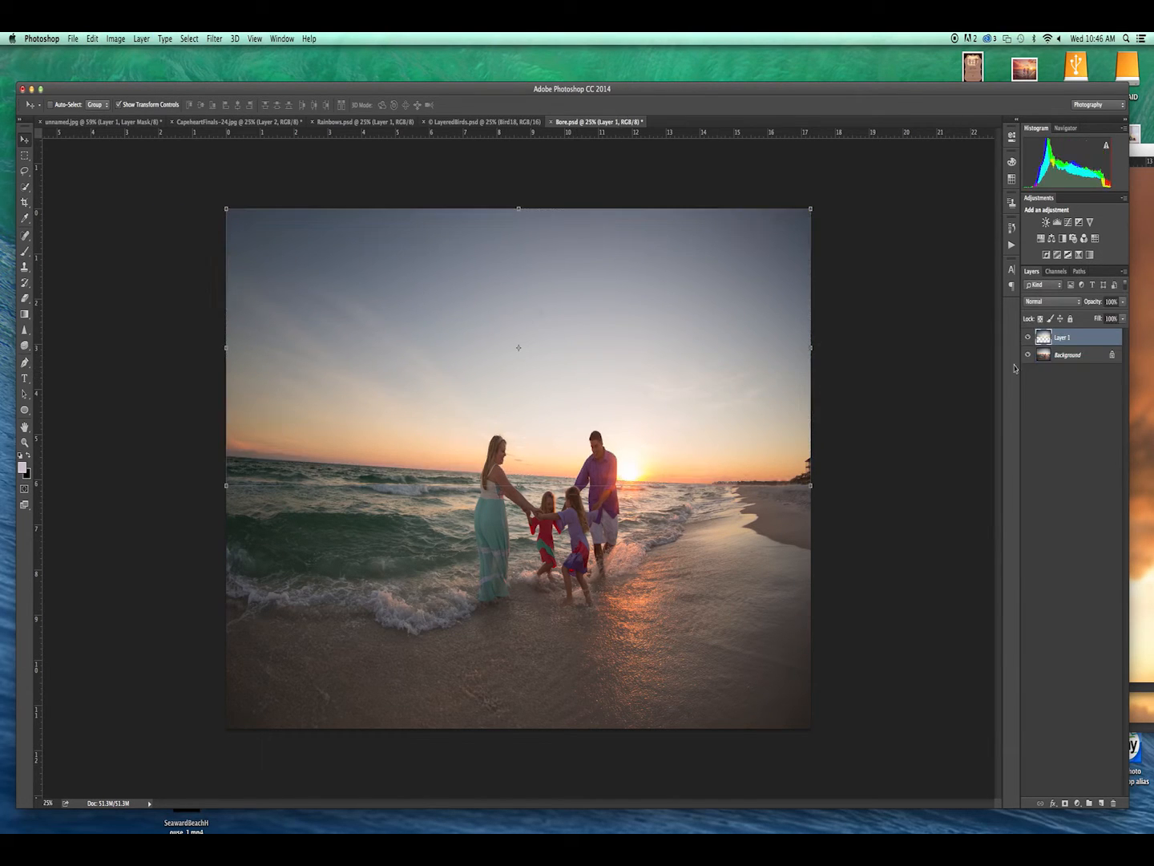
left_click(1027, 355)
left_click(1027, 355)
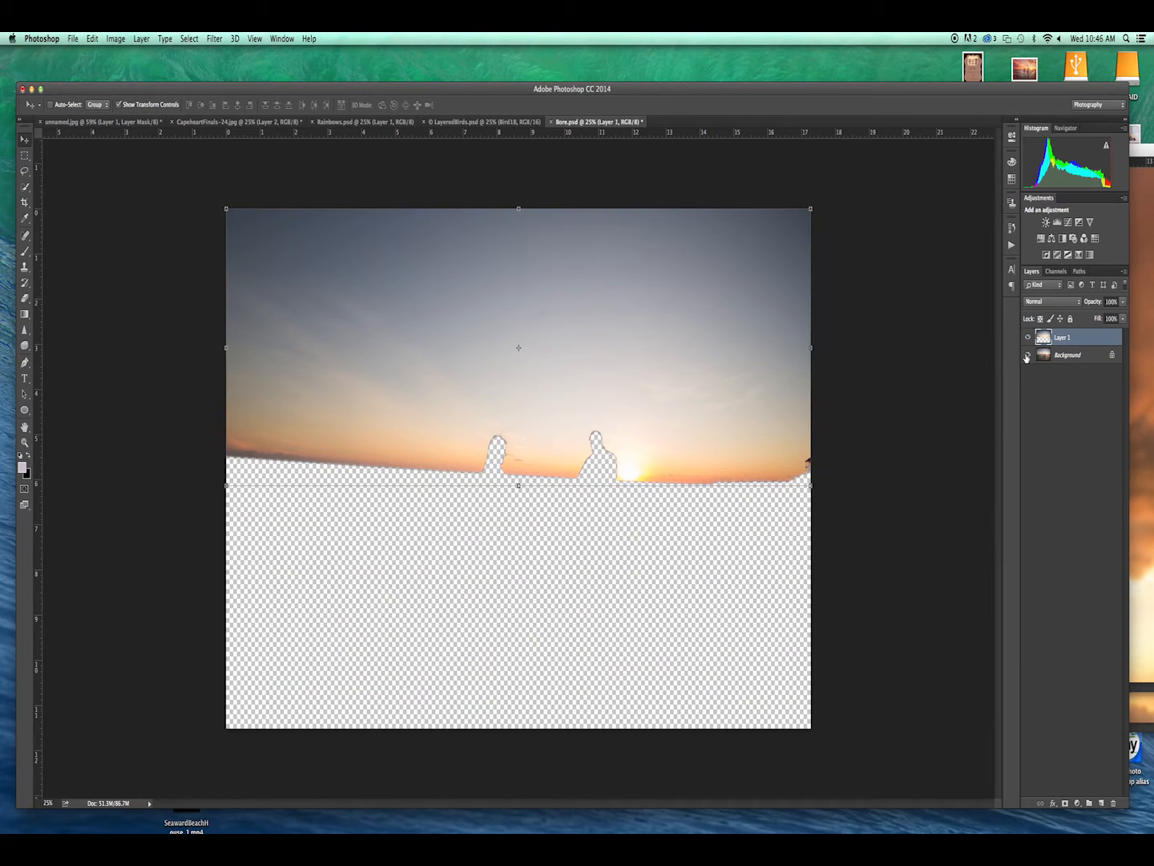
Bring the Skies2015-18b sky into the beach photo, clipped to the copied sky layer and covering its full width down to the horizon
left_click_drag(748, 92, 715, 87)
left_click_drag(1132, 289, 534, 277)
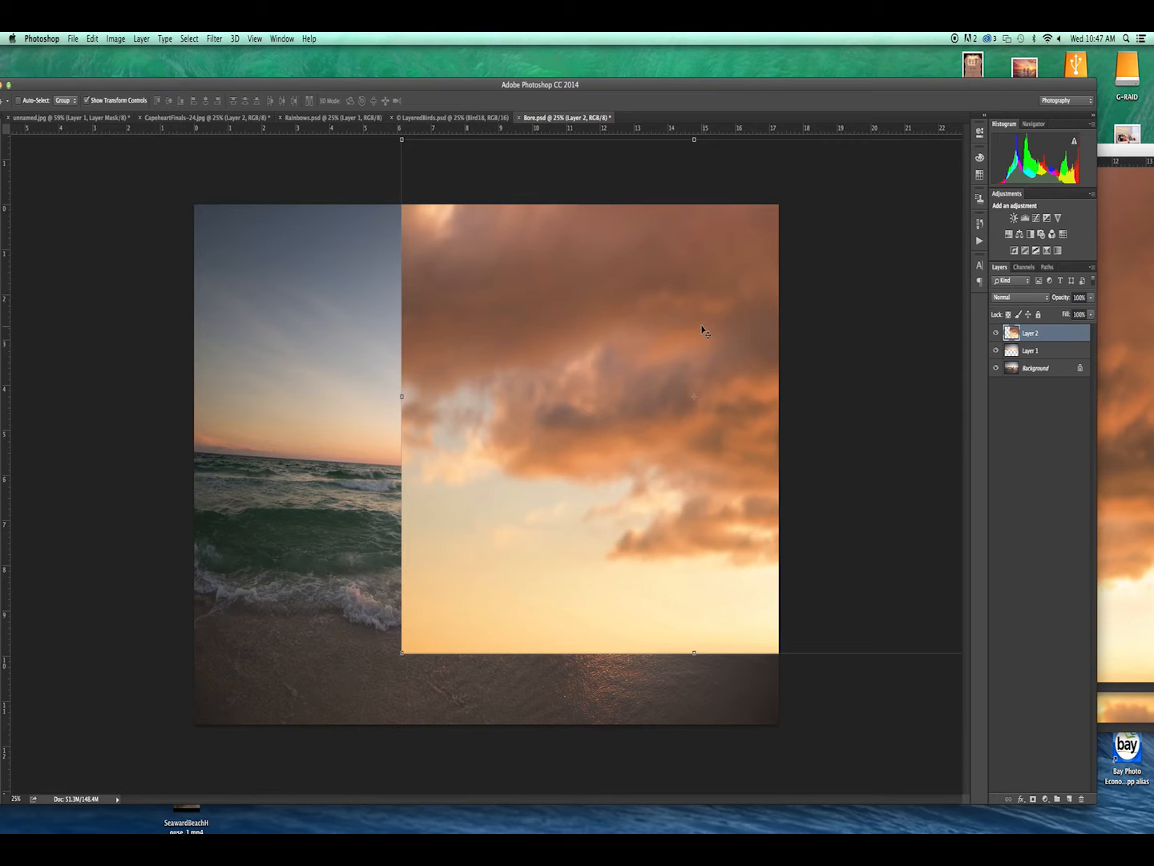
right_click(1042, 331)
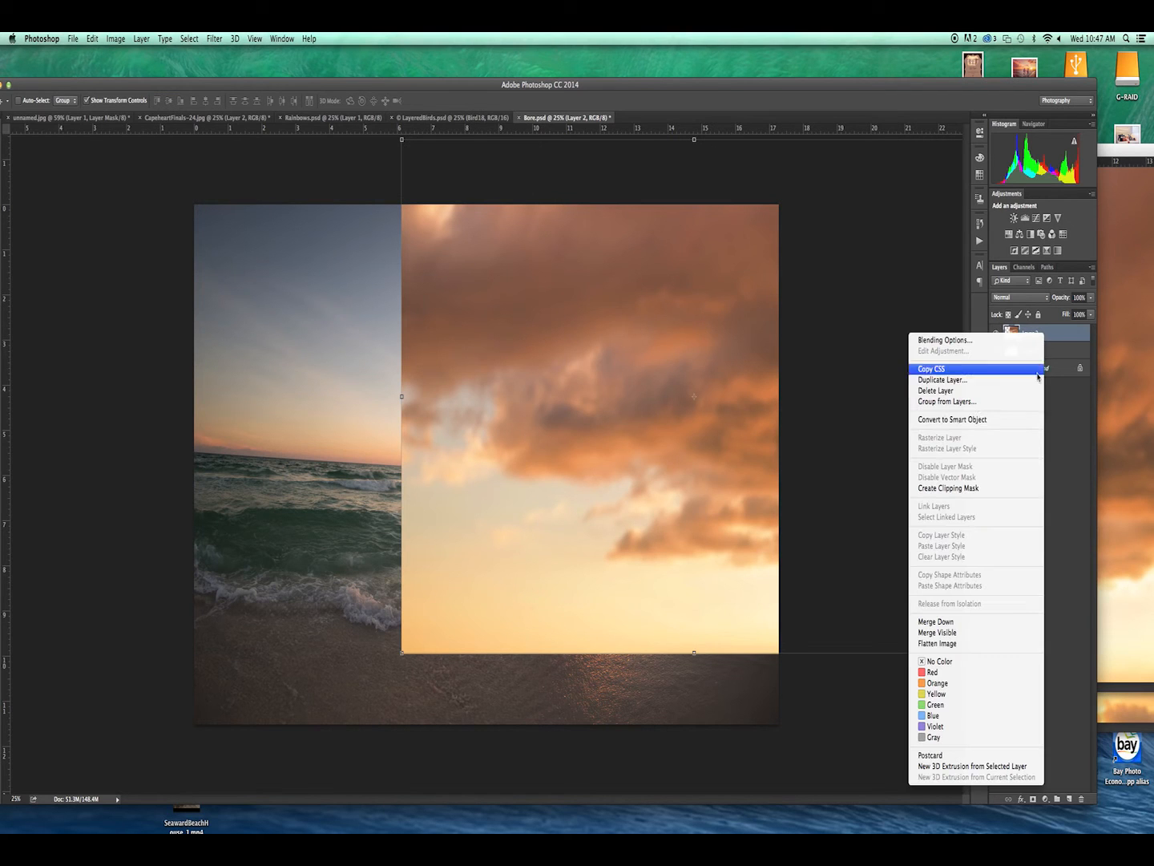
left_click(982, 491)
left_click_drag(707, 288, 528, 168)
left_click_drag(542, 254, 530, 230)
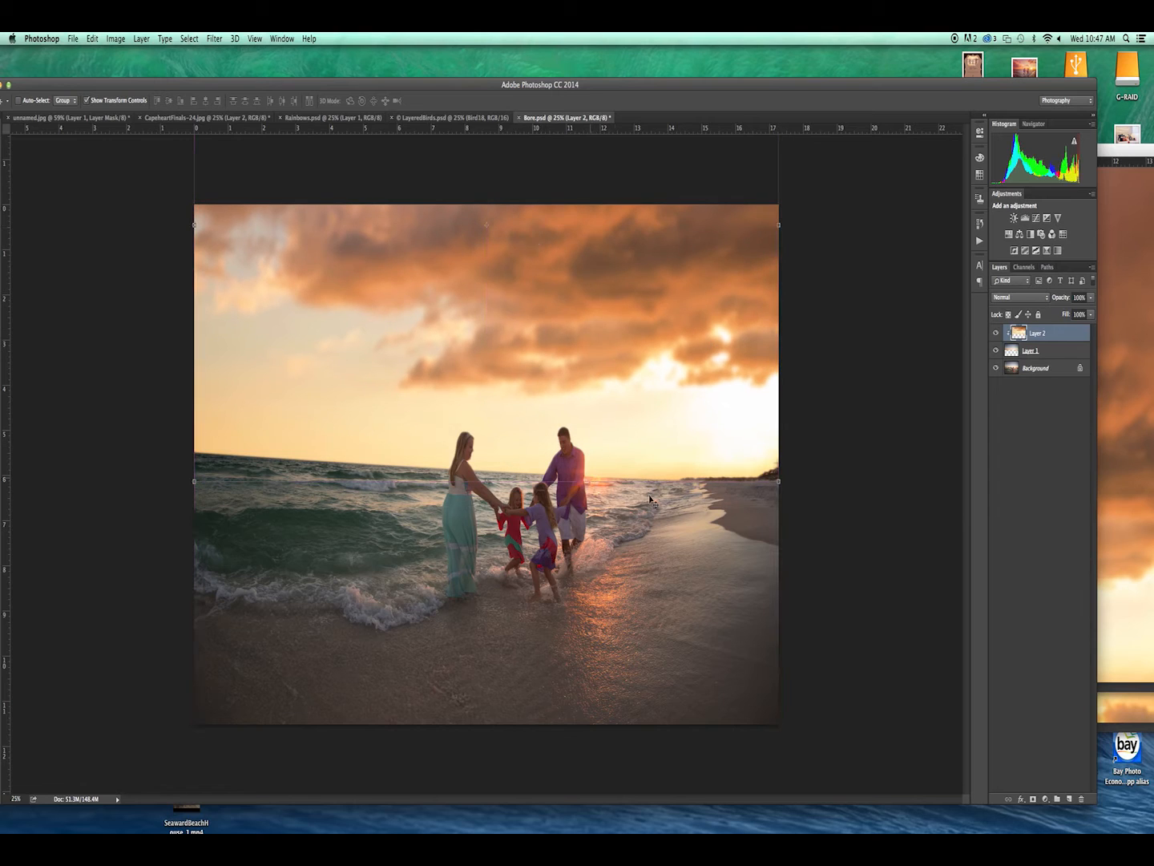
Add a mask to the clipped sky layer and paint along the horizon with a black brush at 16% opacity, size 600
left_click(1033, 799)
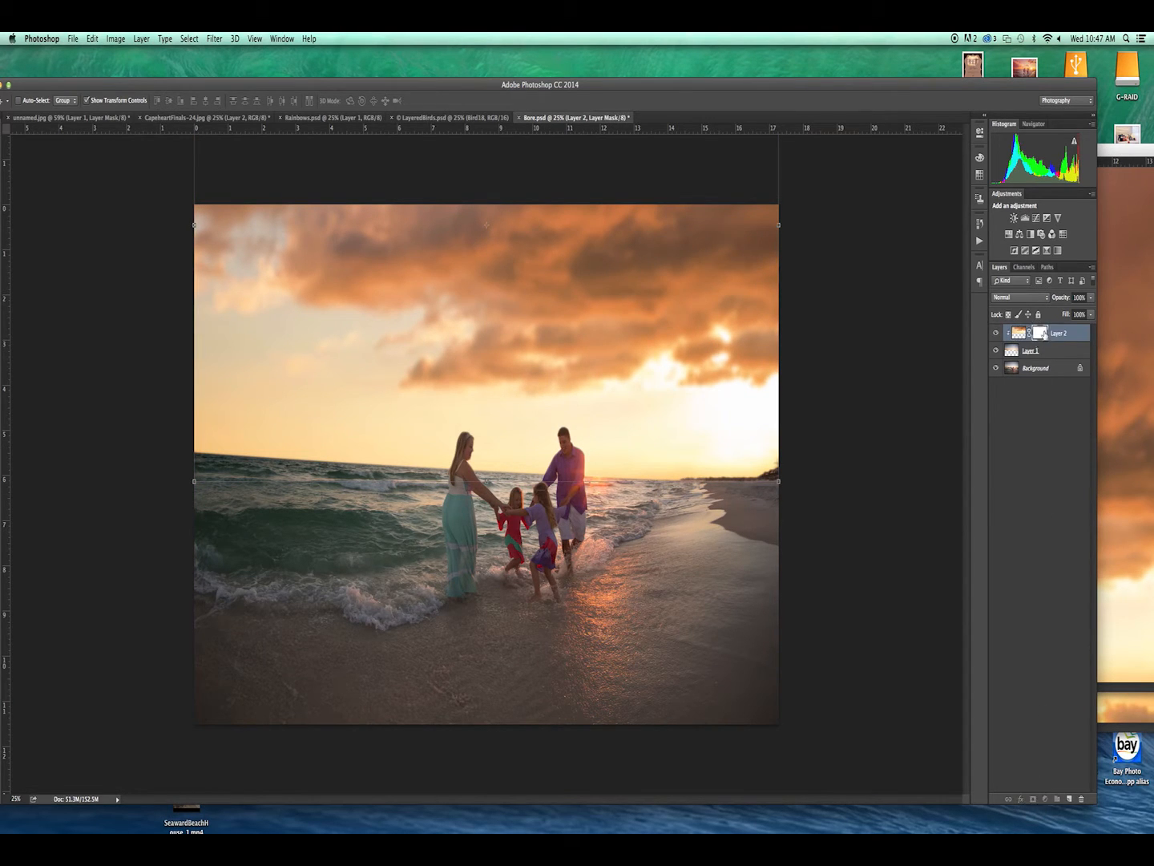
left_click_drag(111, 87, 135, 74)
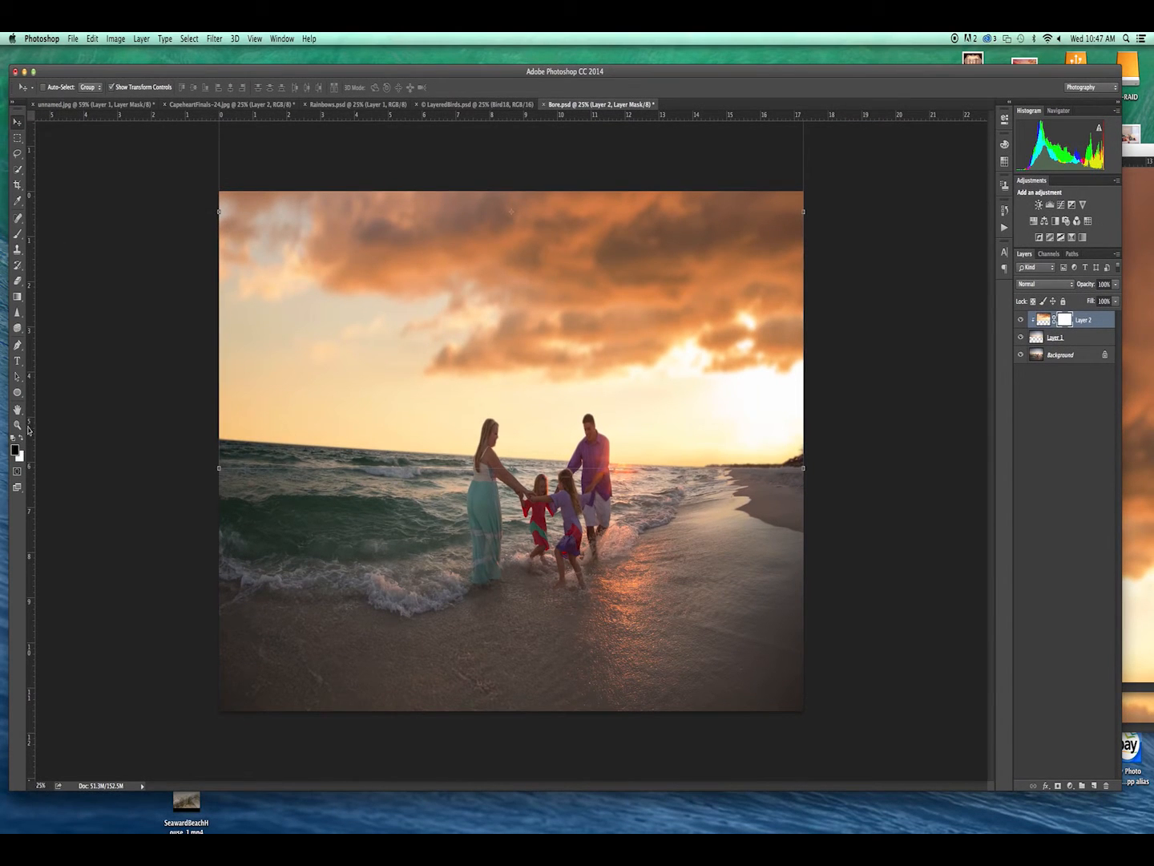
key("b")
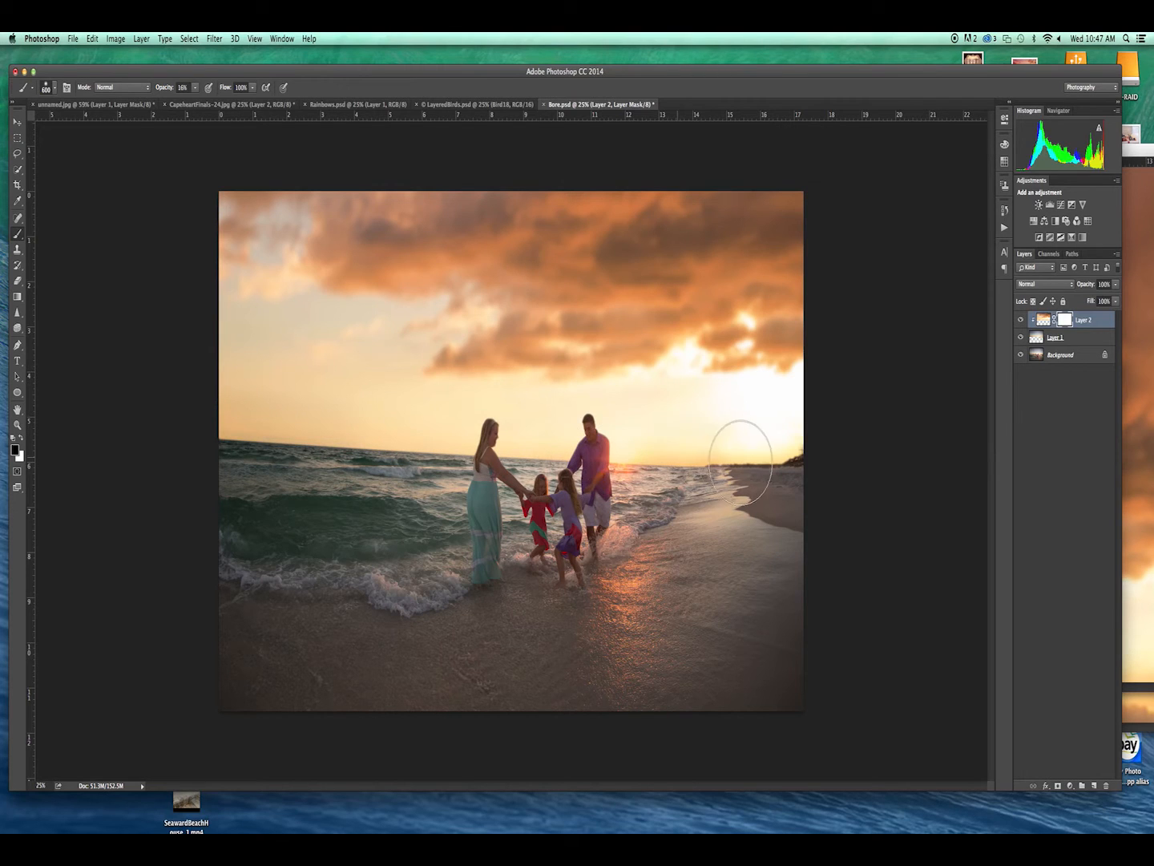
left_click_drag(713, 464, 797, 448)
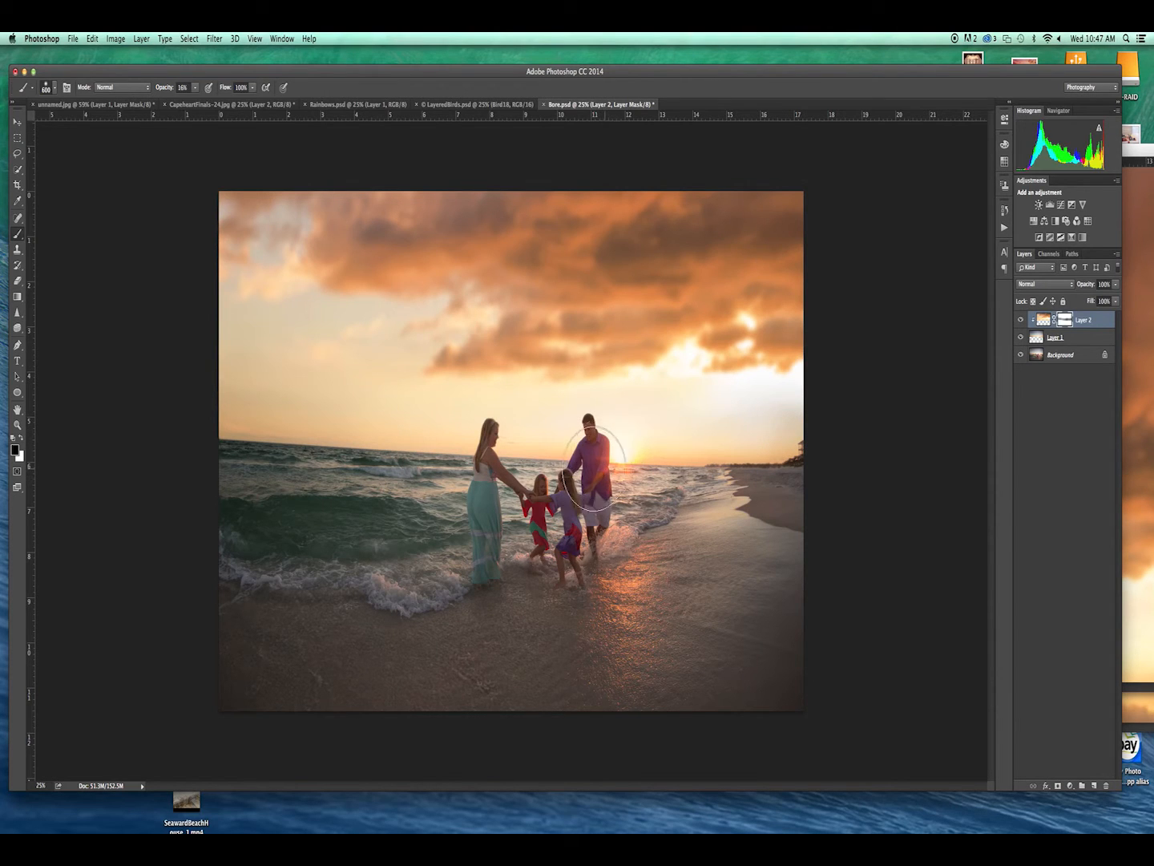
Compare the beach photo with and without the new sky layer, and look at its clipping mask option
left_click(1021, 322)
left_click(1021, 321)
left_click(1021, 321)
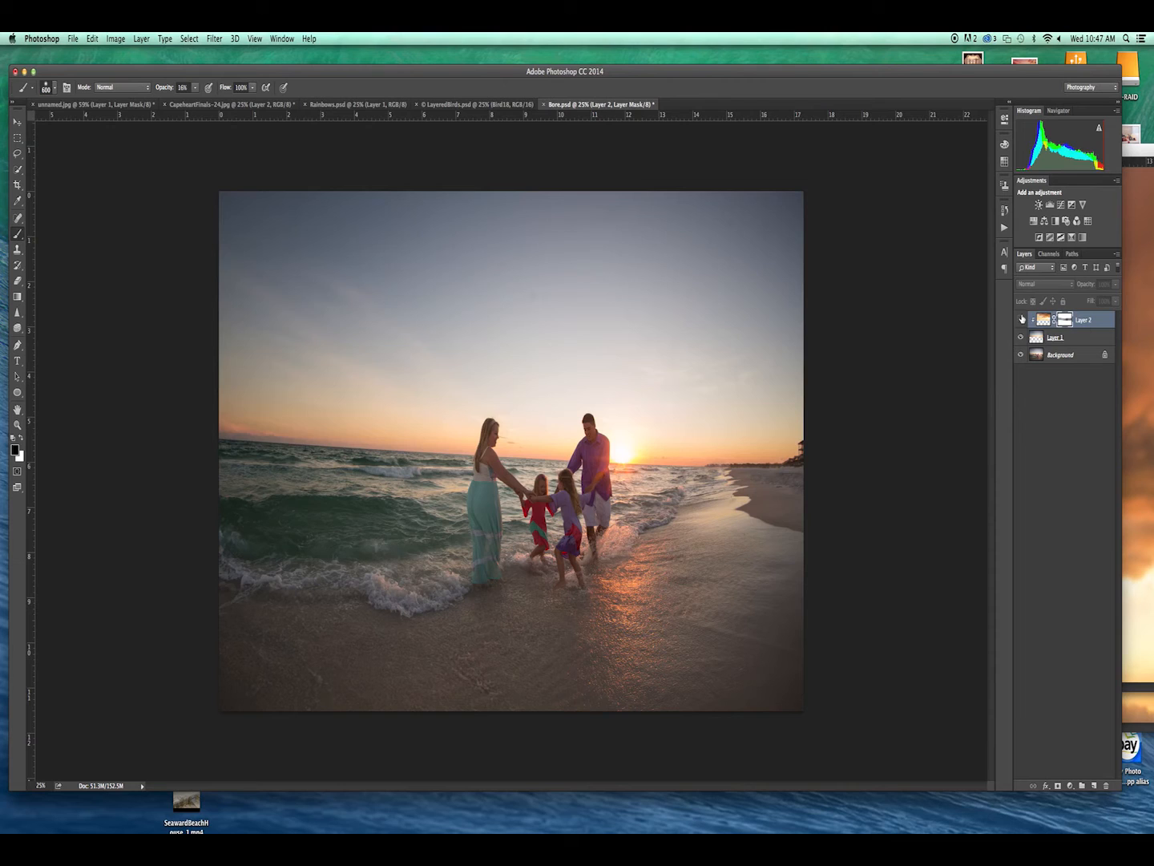
left_click(1021, 322)
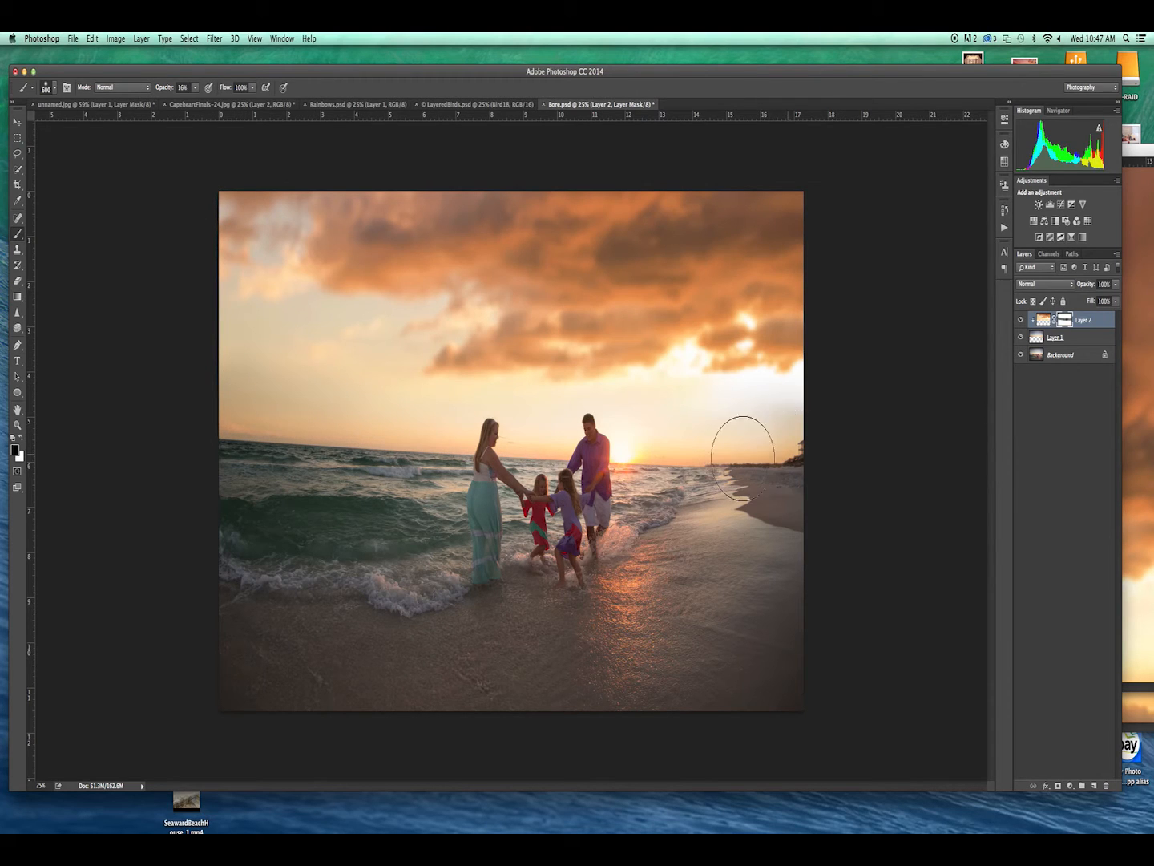
left_click(1020, 320)
left_click(1021, 320)
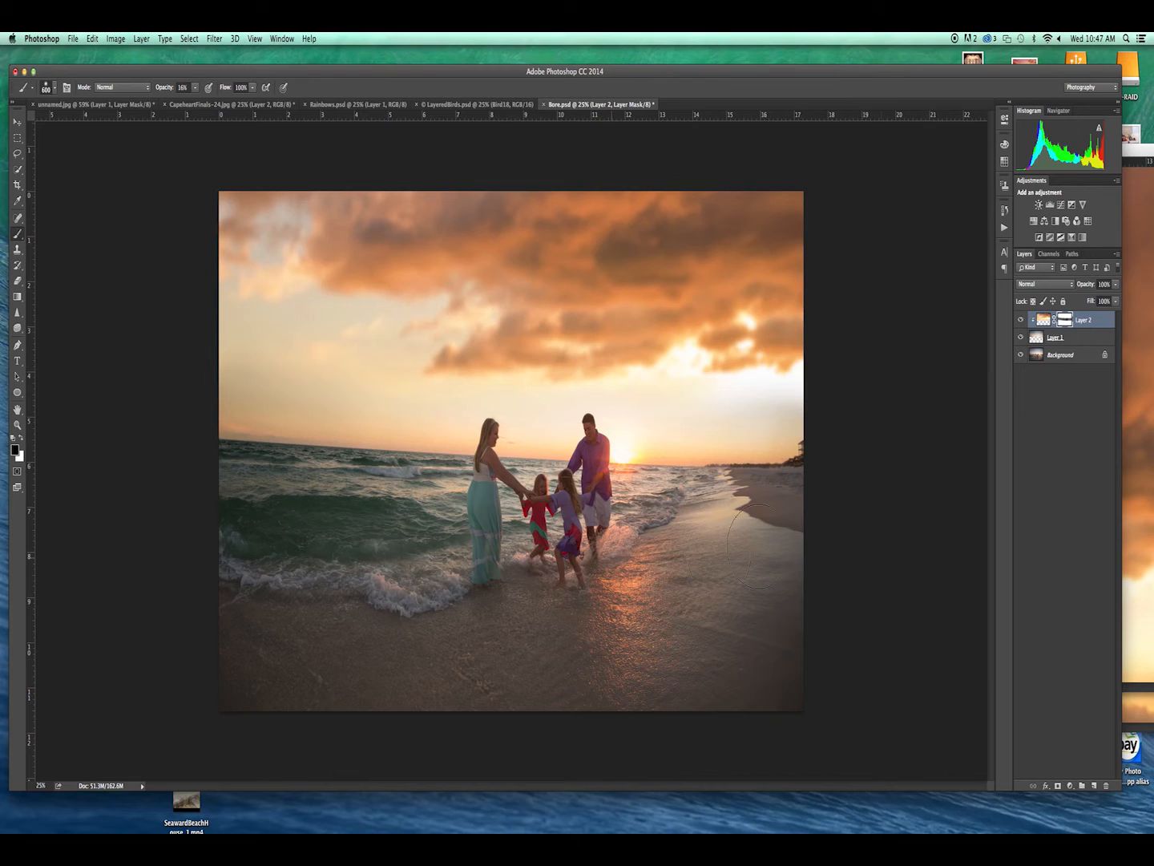
right_click(1087, 323)
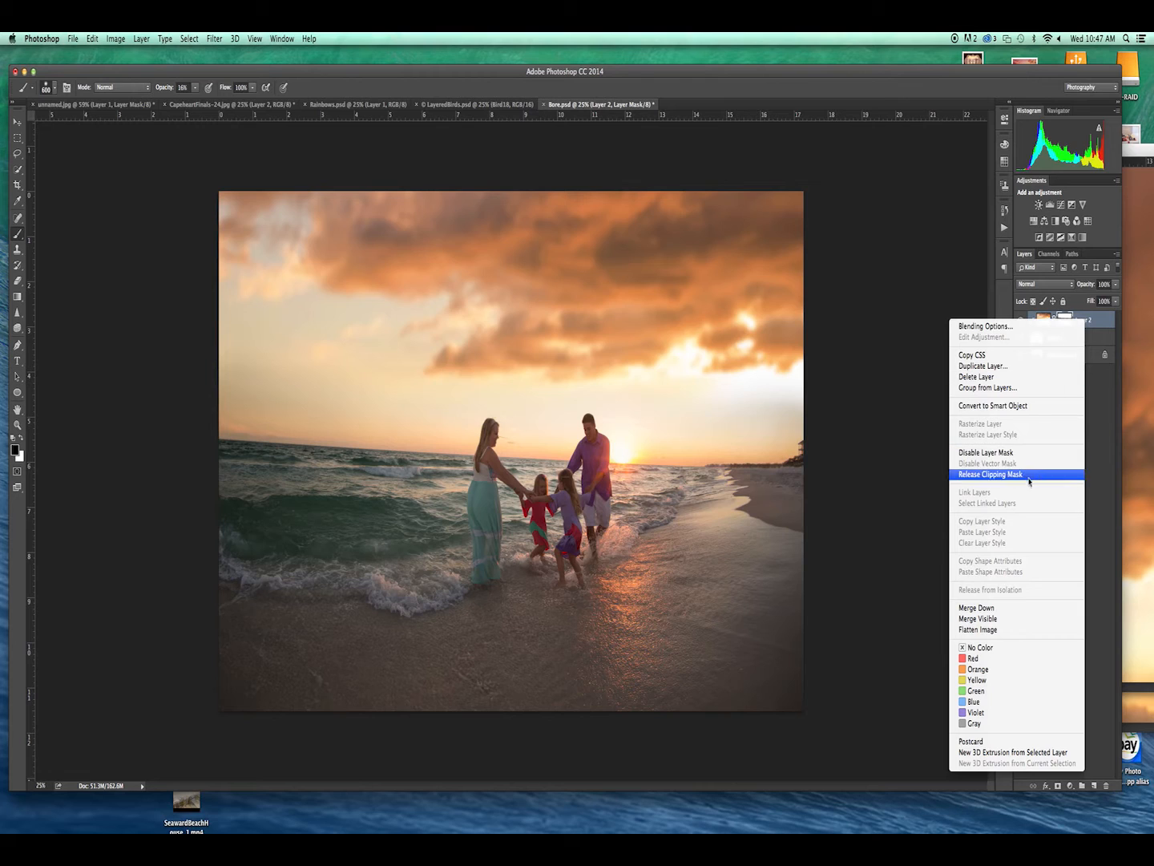
left_click(1100, 327)
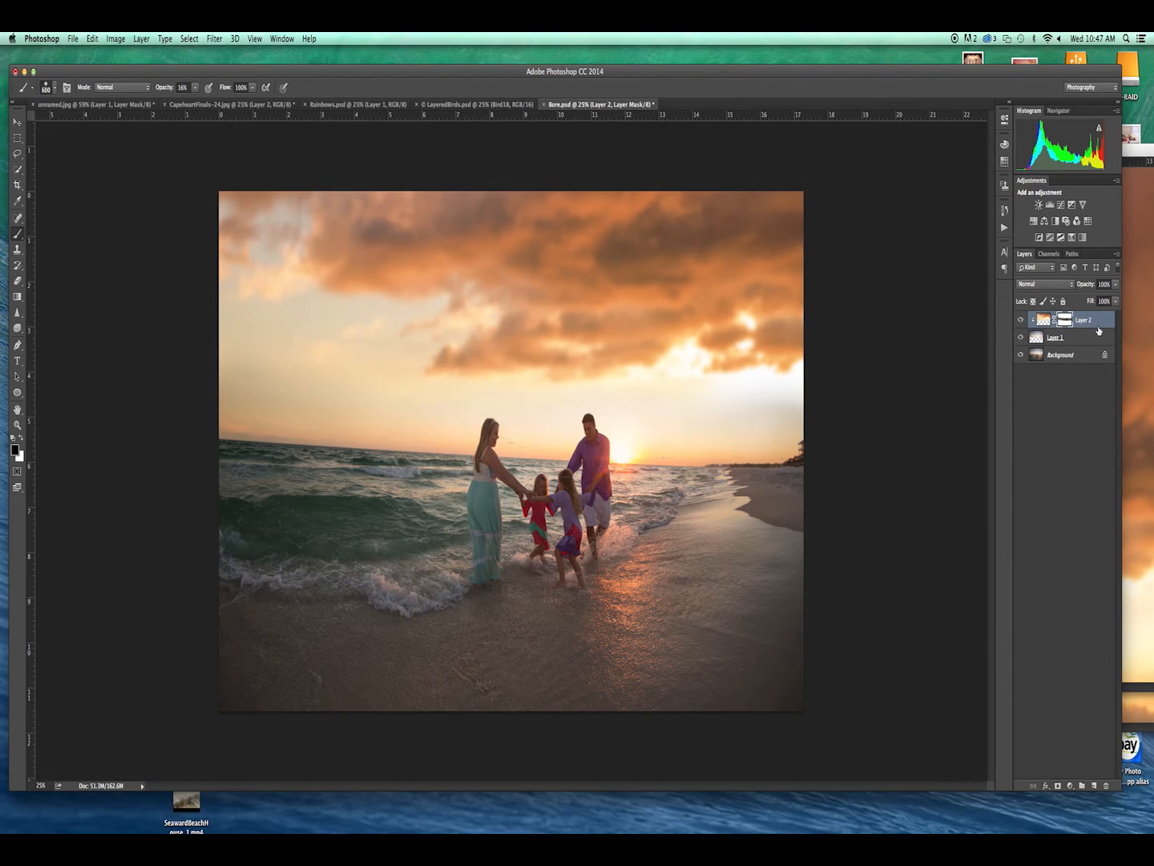
Duplicate the clipped sky layer, flip the copy vertically to about 89% height, and place it over the water and sand as a reflection
key("super+j")
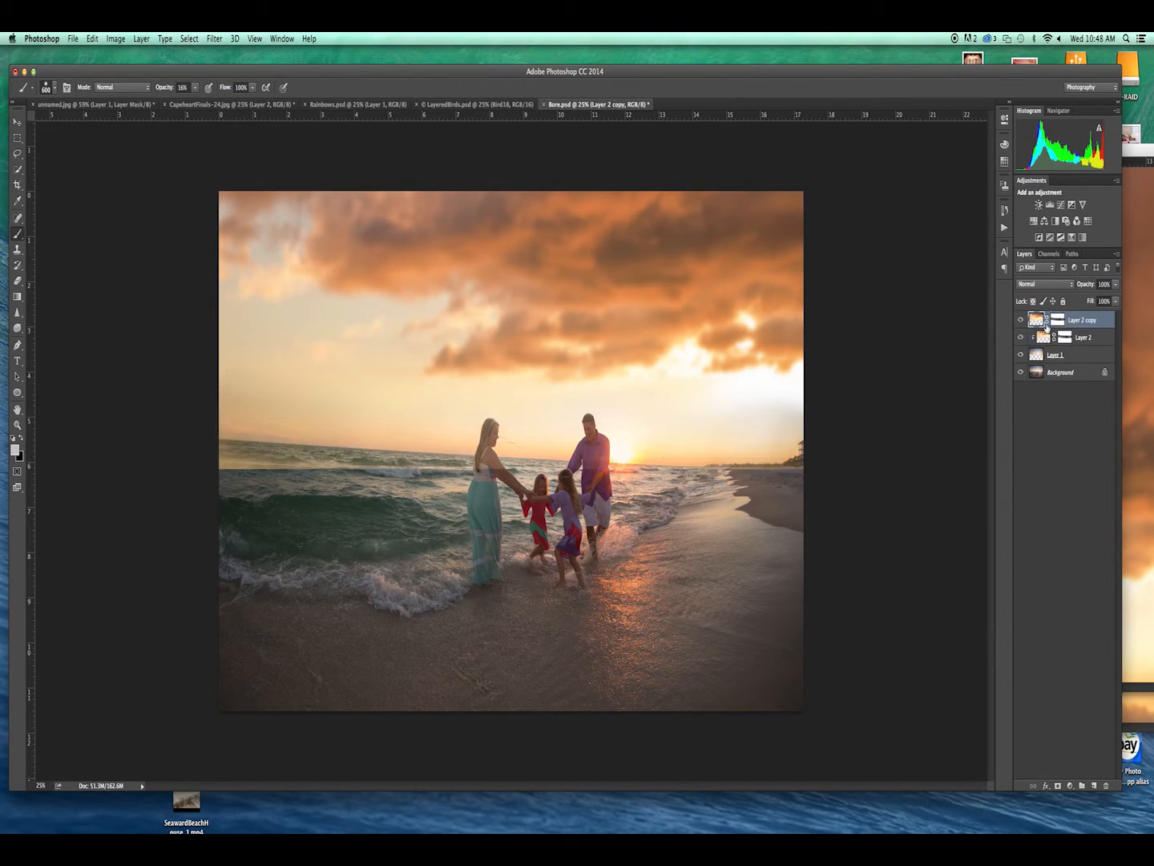
key("v")
left_click_drag(598, 276, 559, 319)
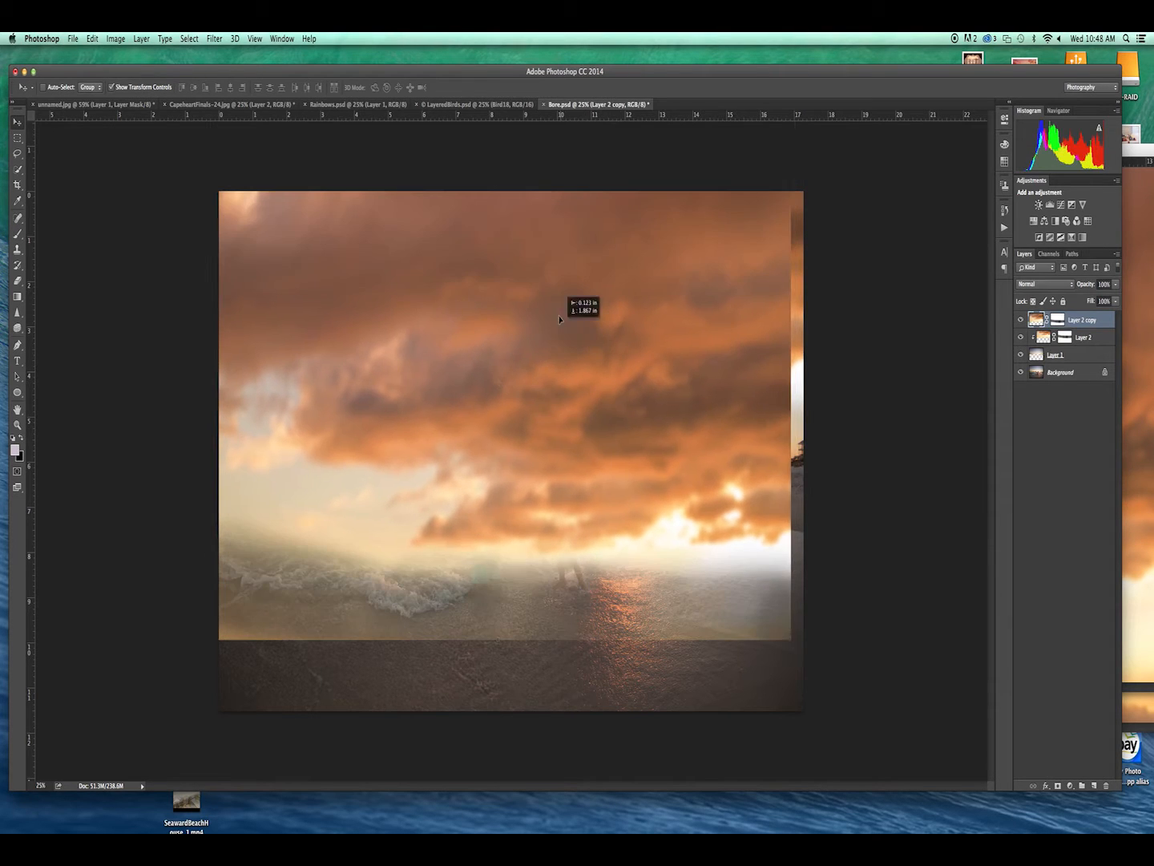
left_click_drag(500, 133, 508, 846)
left_click_drag(496, 640, 530, 431)
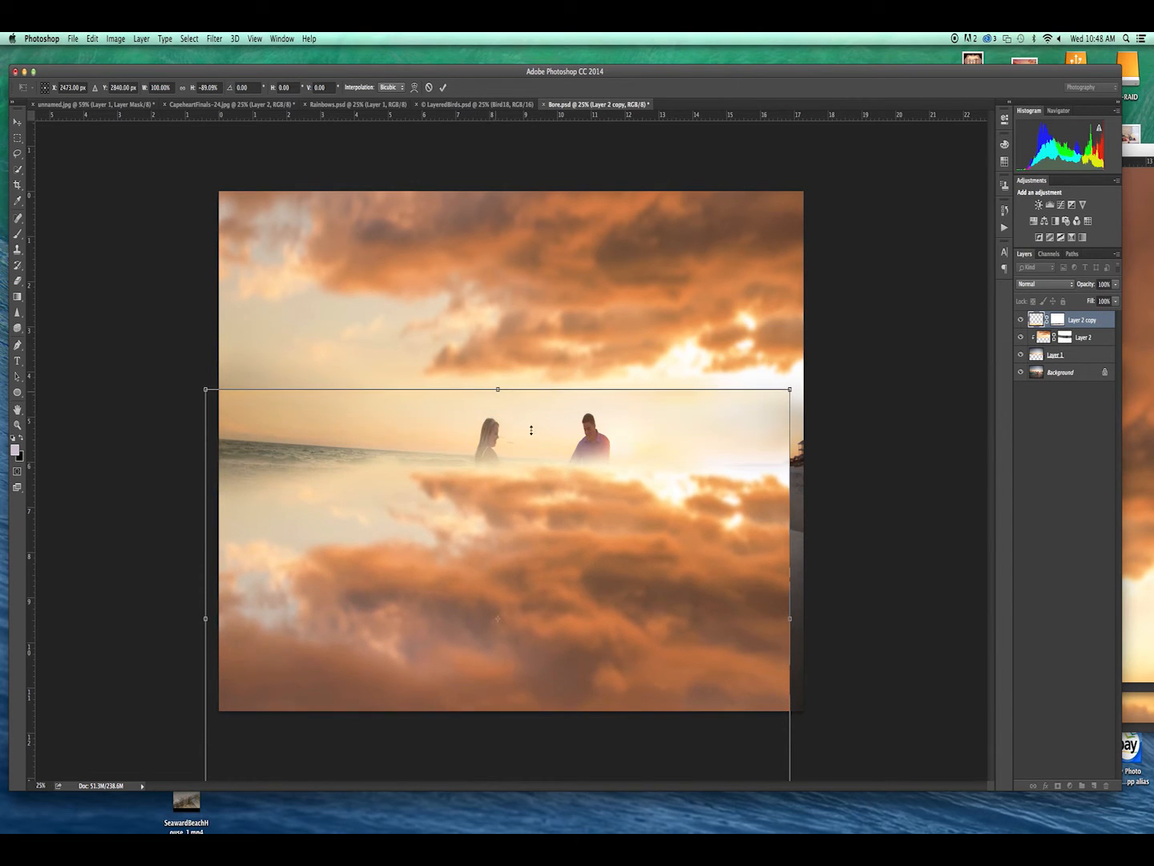
mouse_move(690, 436)
left_mouse_down()
mouse_move(698, 431)
mouse_move(694, 457)
left_mouse_up()
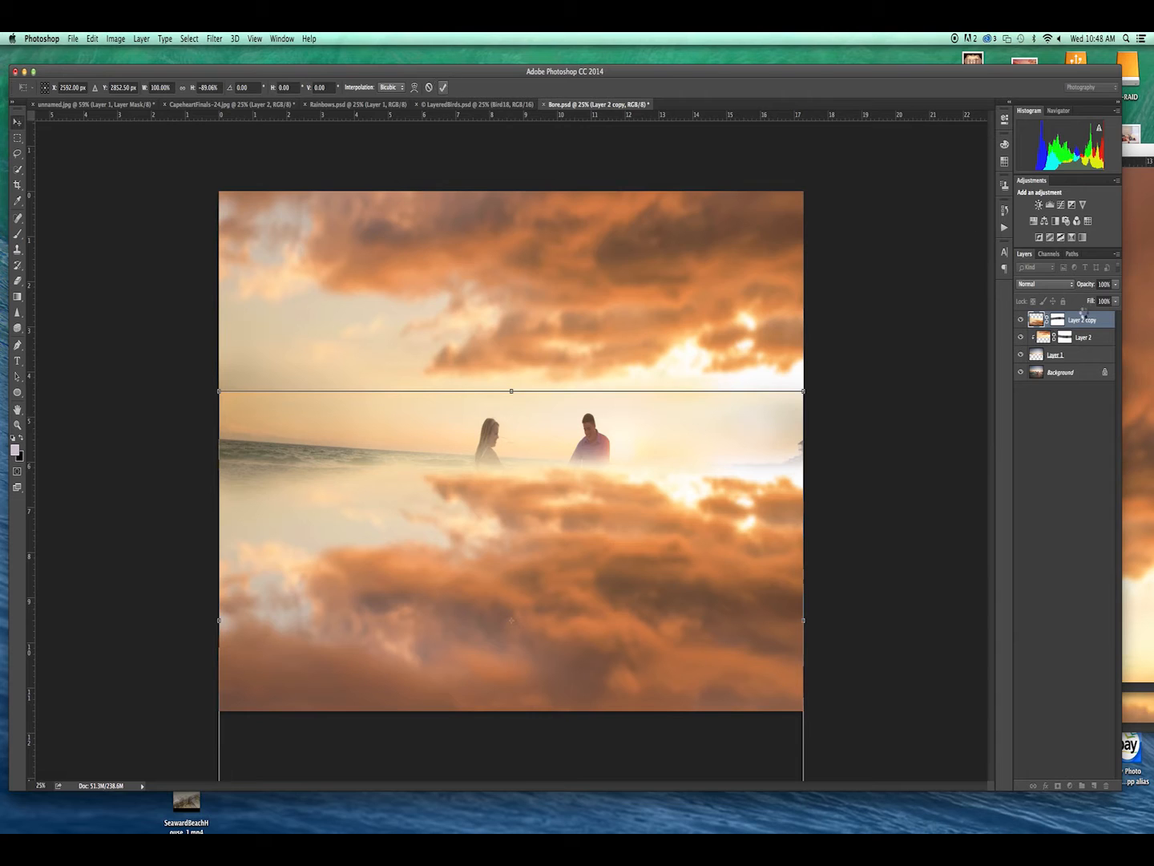
key("Return")
left_click_drag(682, 589, 710, 626)
Blend the flipped sky copy with Multiply at 17% opacity, and compare the photo with and without it
left_click(1046, 284)
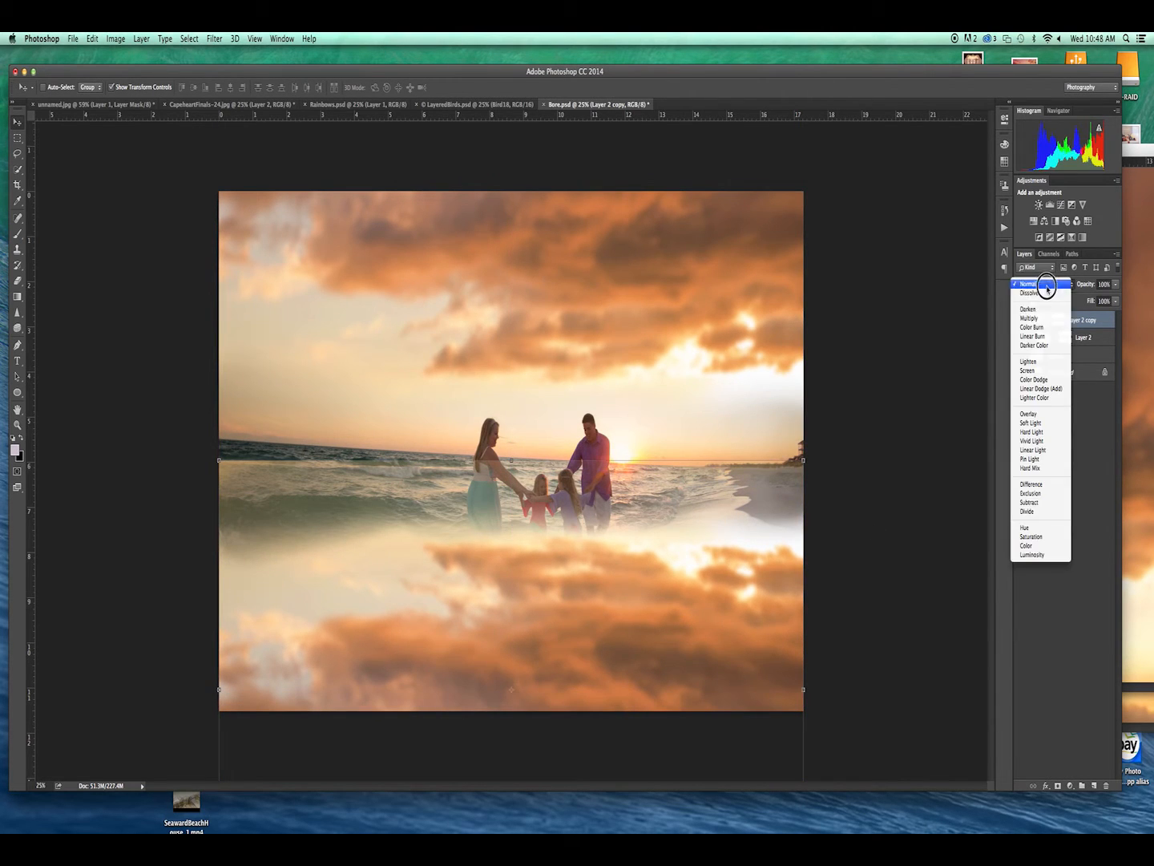
left_click(1044, 315)
left_click(1114, 285)
left_click_drag(1083, 299, 1080, 298)
left_click(1019, 321)
left_click(1019, 320)
left_click(1019, 321)
left_click(1019, 321)
Paint on the flipped sky copy's mask with a black brush at 58% opacity, and check the result
left_click(1057, 319)
key("b")
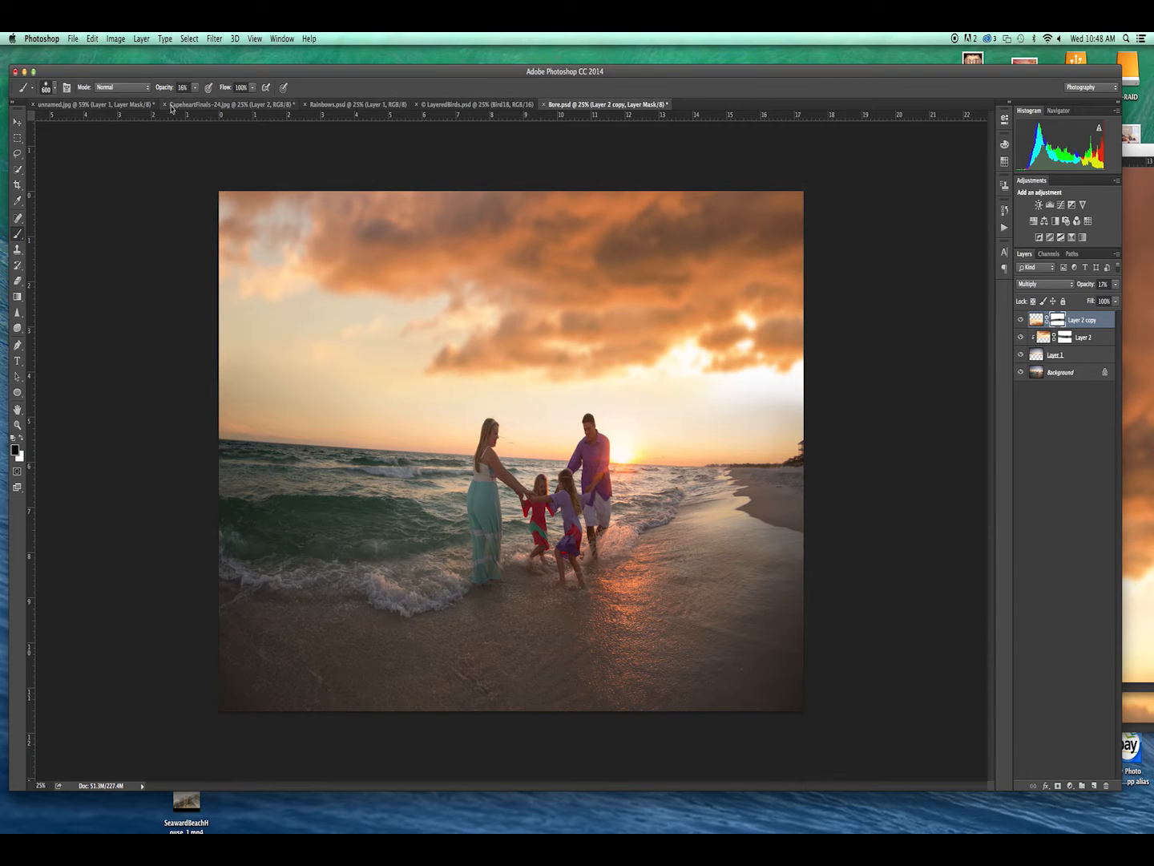
key("5")
key("8")
left_click(1020, 321)
Draw an upward black Foreground to Transparent gradient on the clipped sky layer's mask, fading the clouds out from the horizon
left_click(1065, 339)
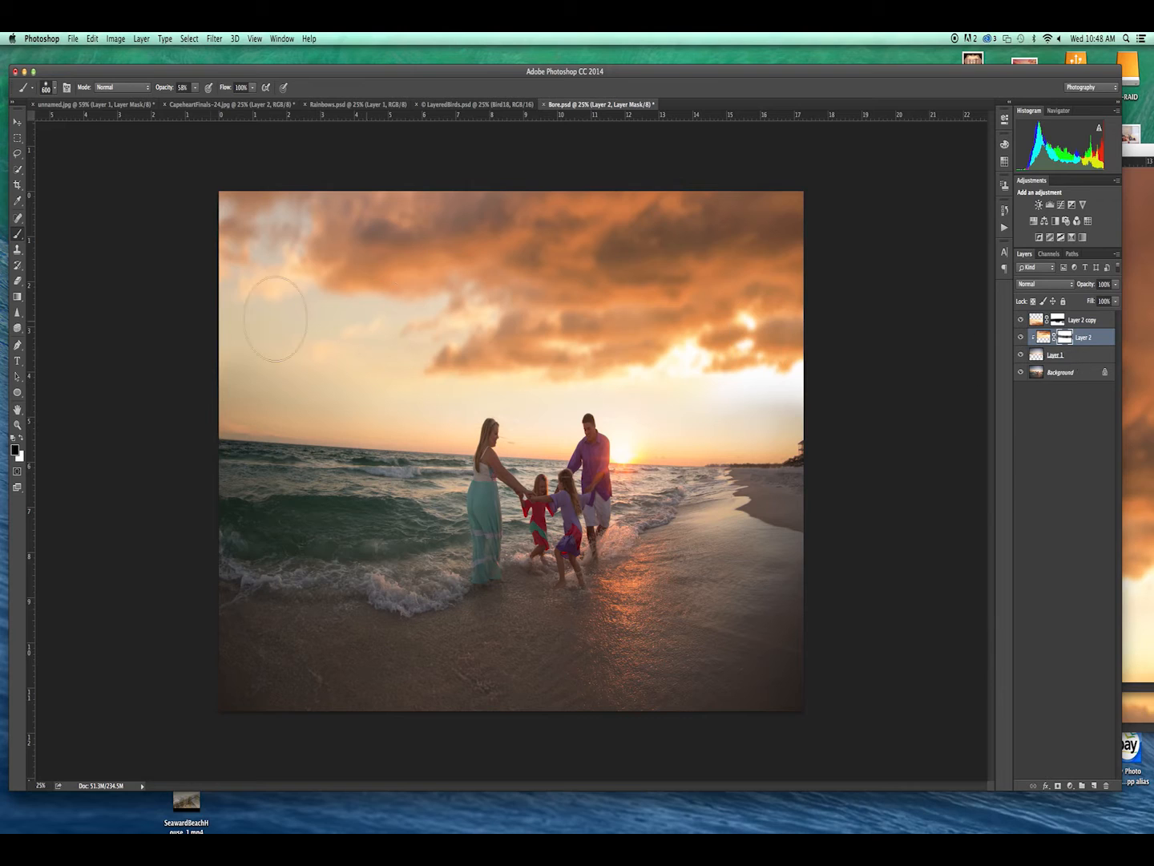
left_click(18, 297)
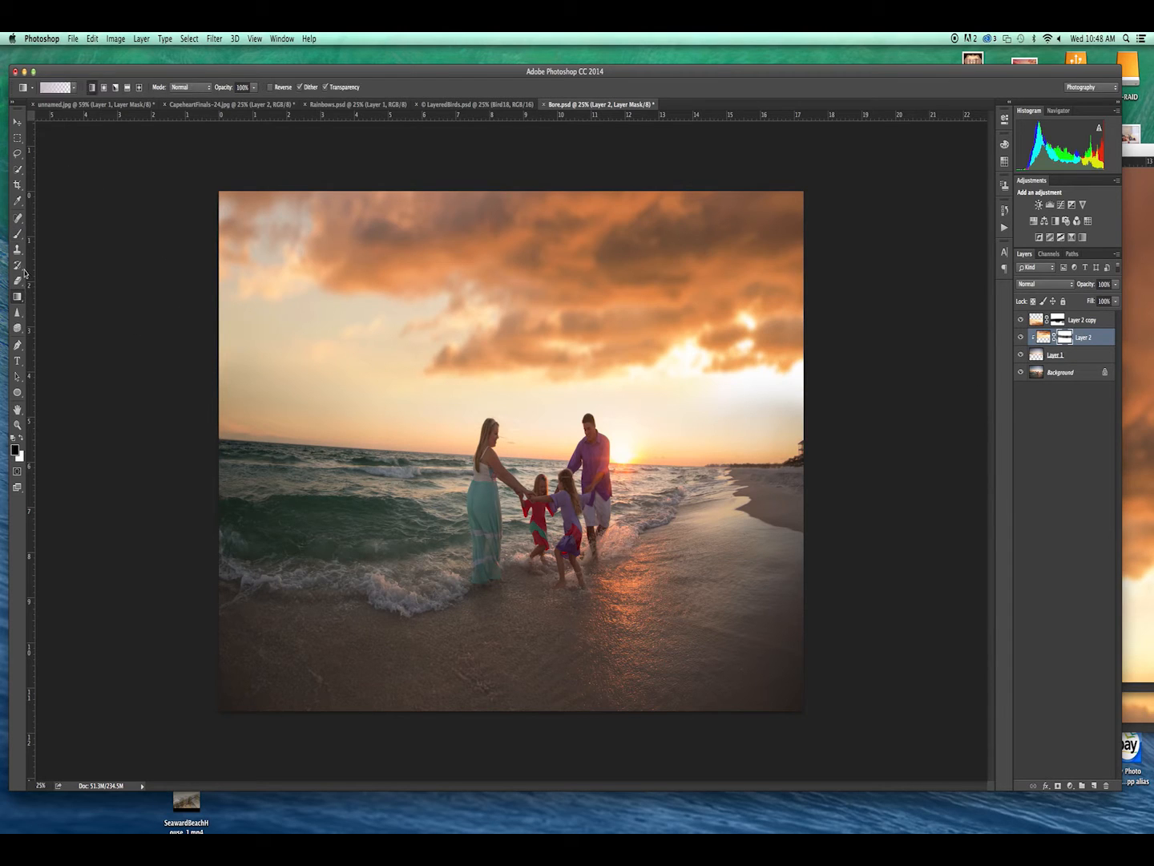
left_click(75, 90)
left_click(44, 112)
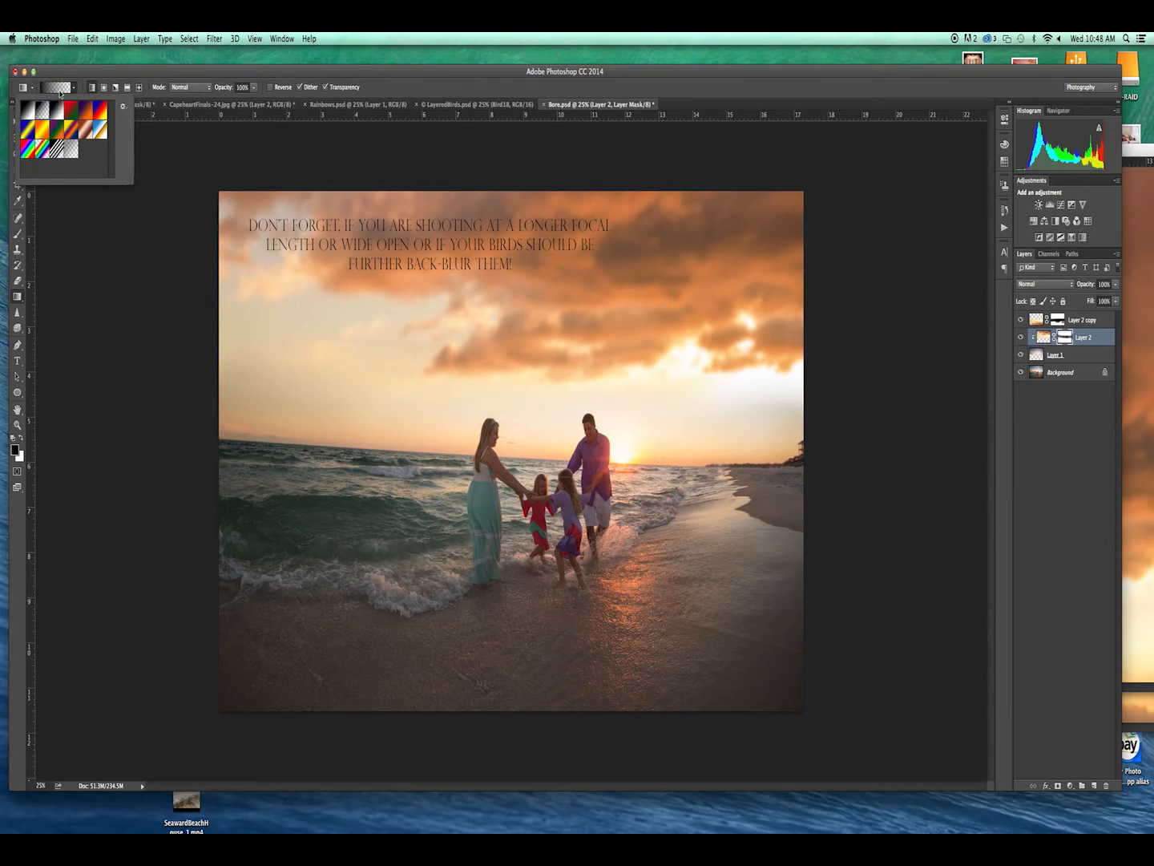
left_click_drag(643, 469, 653, 312)
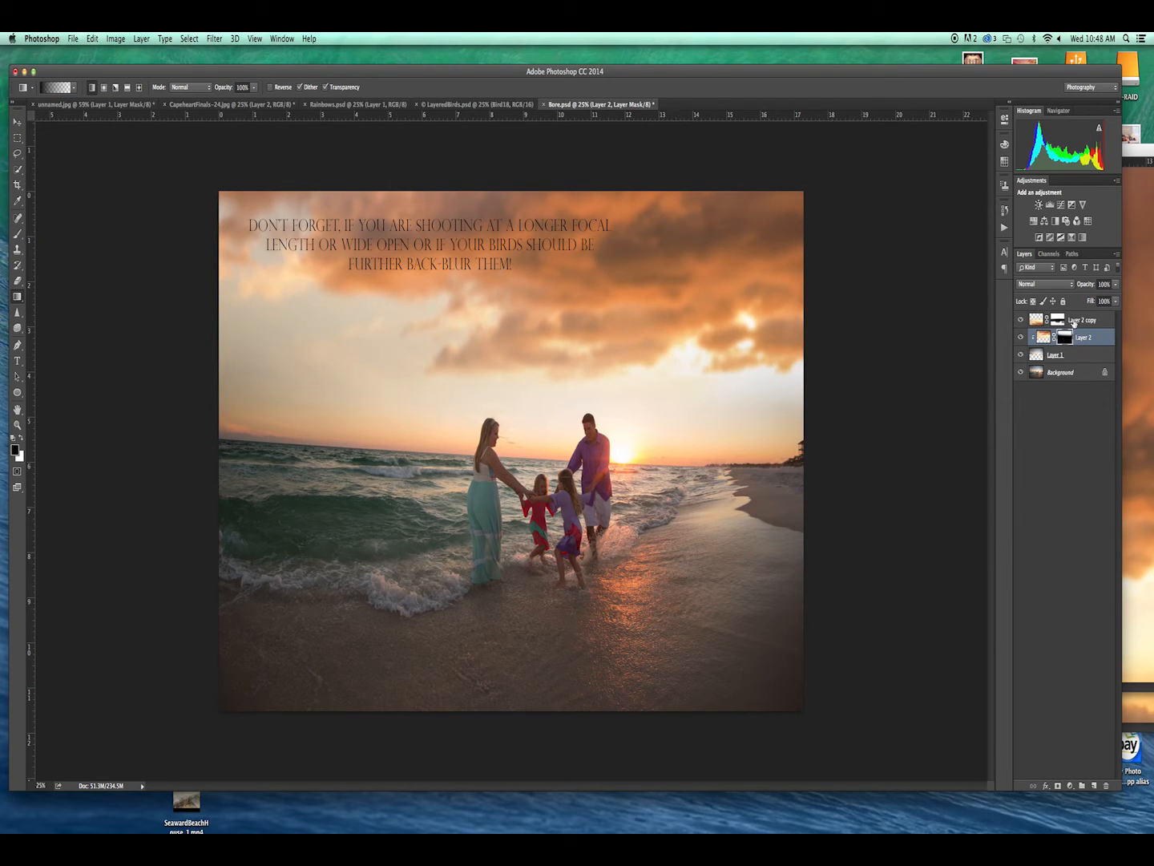
Copy the layer with all the birds from LayeredBirds.psd onto the beach photo, above the flipped sky copy
left_click(1080, 322)
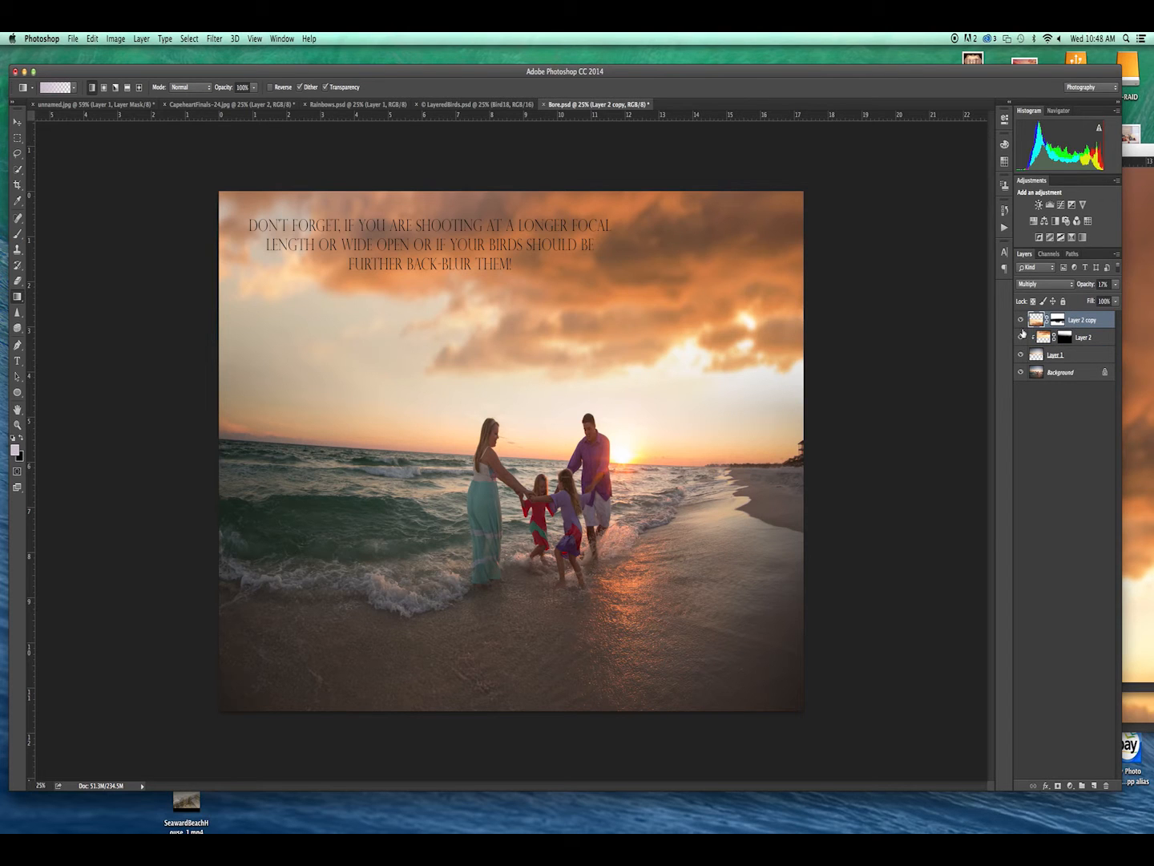
key("v")
left_click(472, 104)
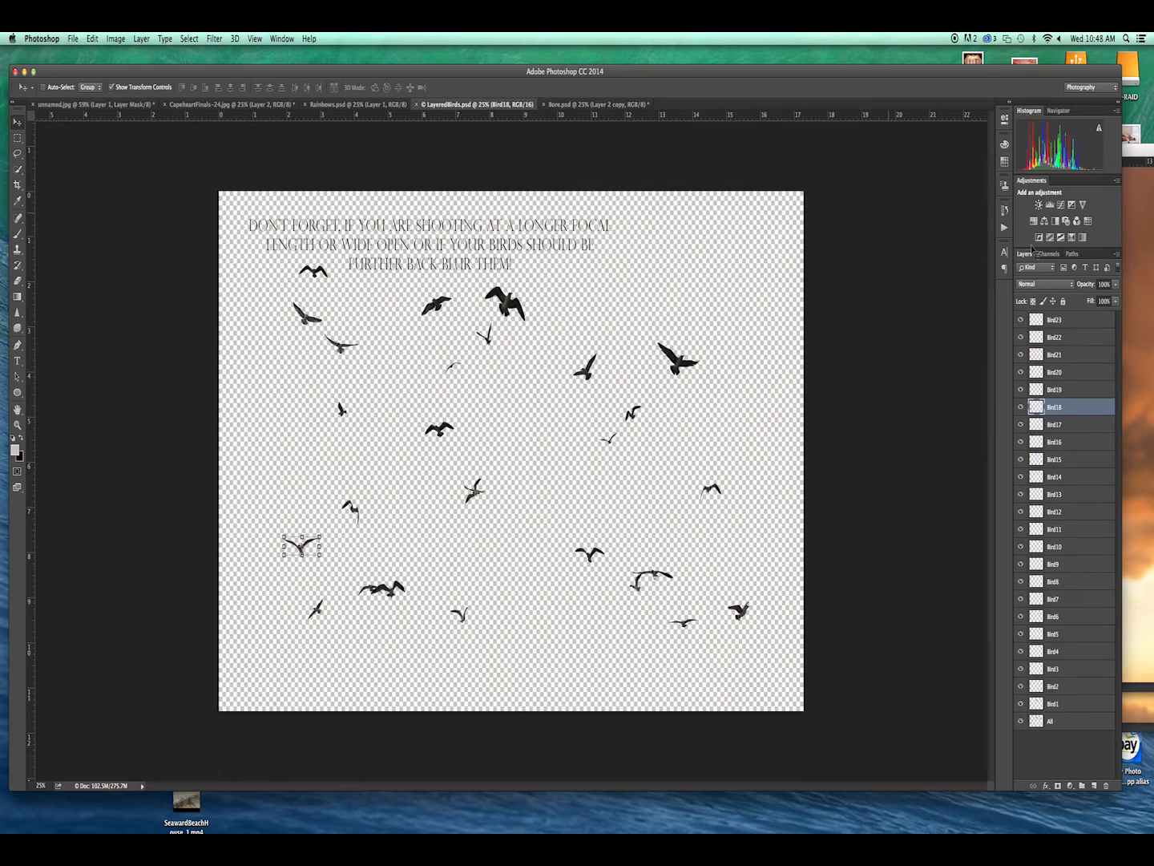
left_click(1068, 324)
left_click(1062, 721)
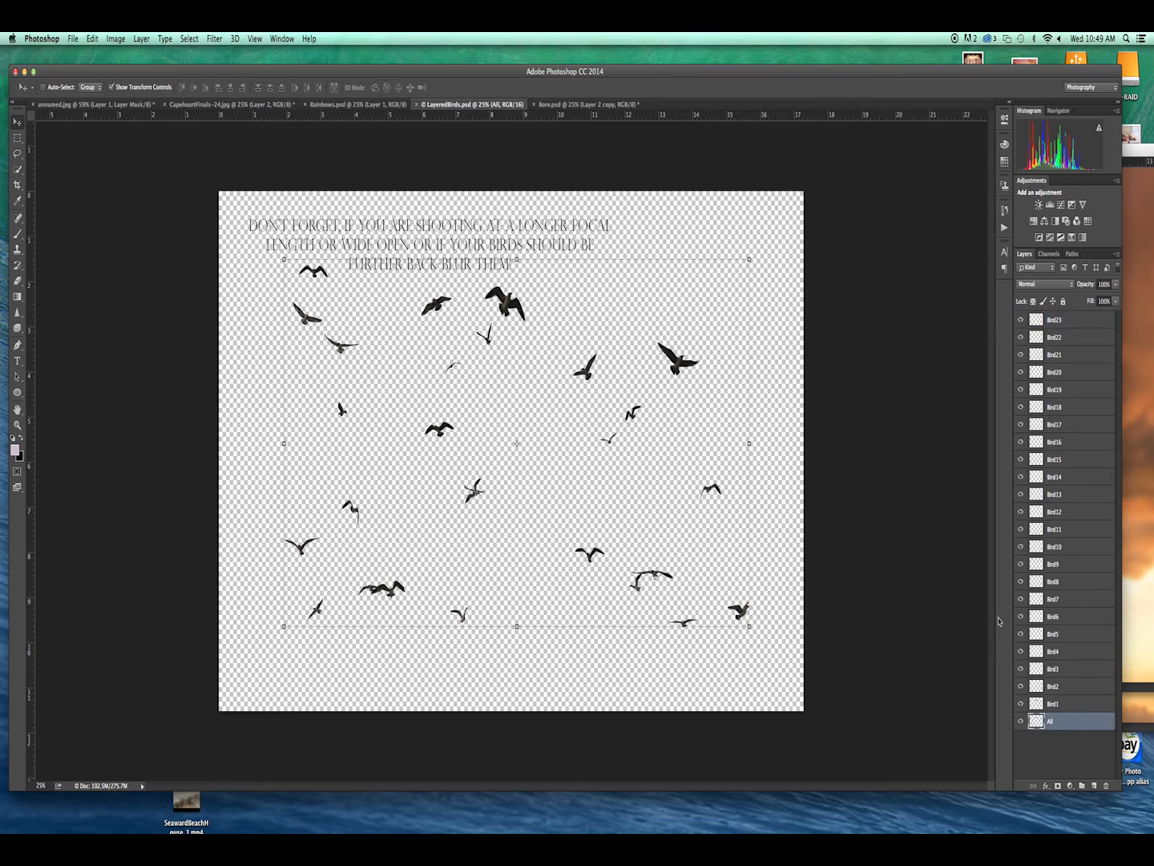
left_click_drag(503, 105, 801, 135)
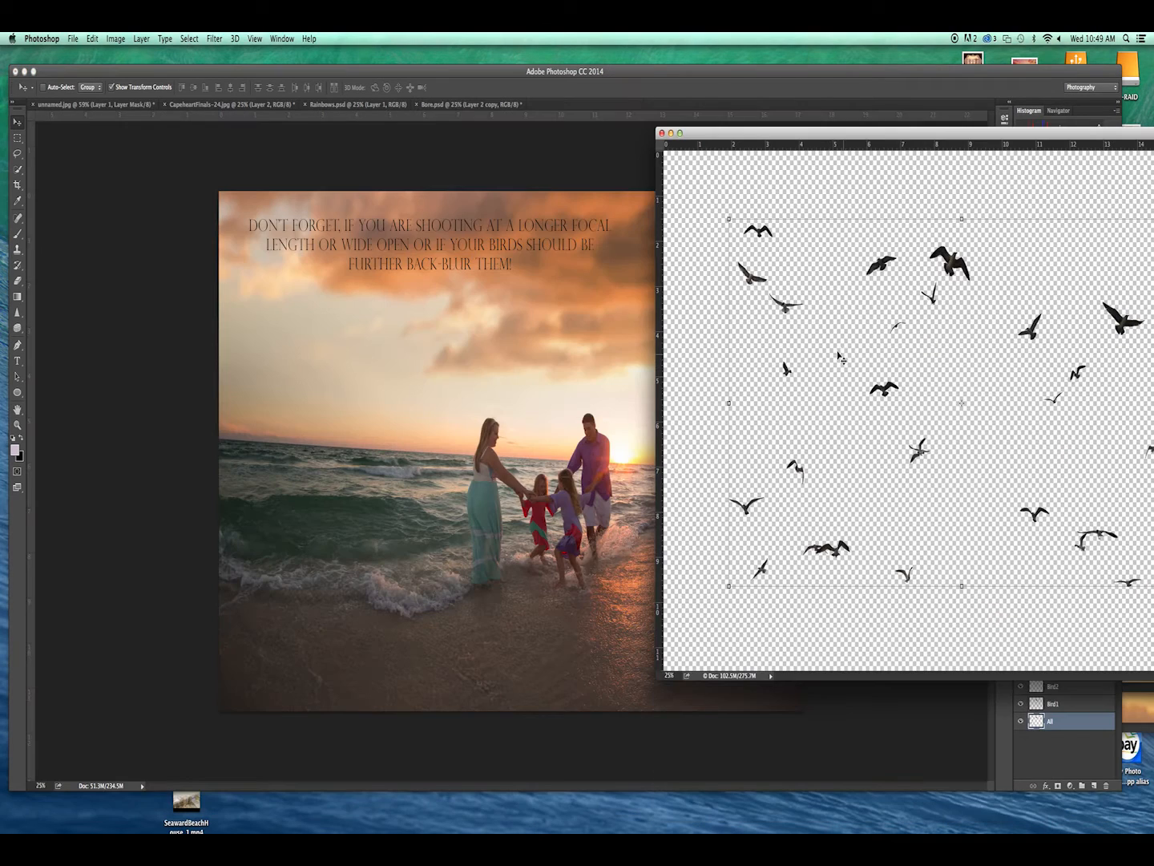
left_click_drag(490, 370, 559, 305)
left_click(645, 326)
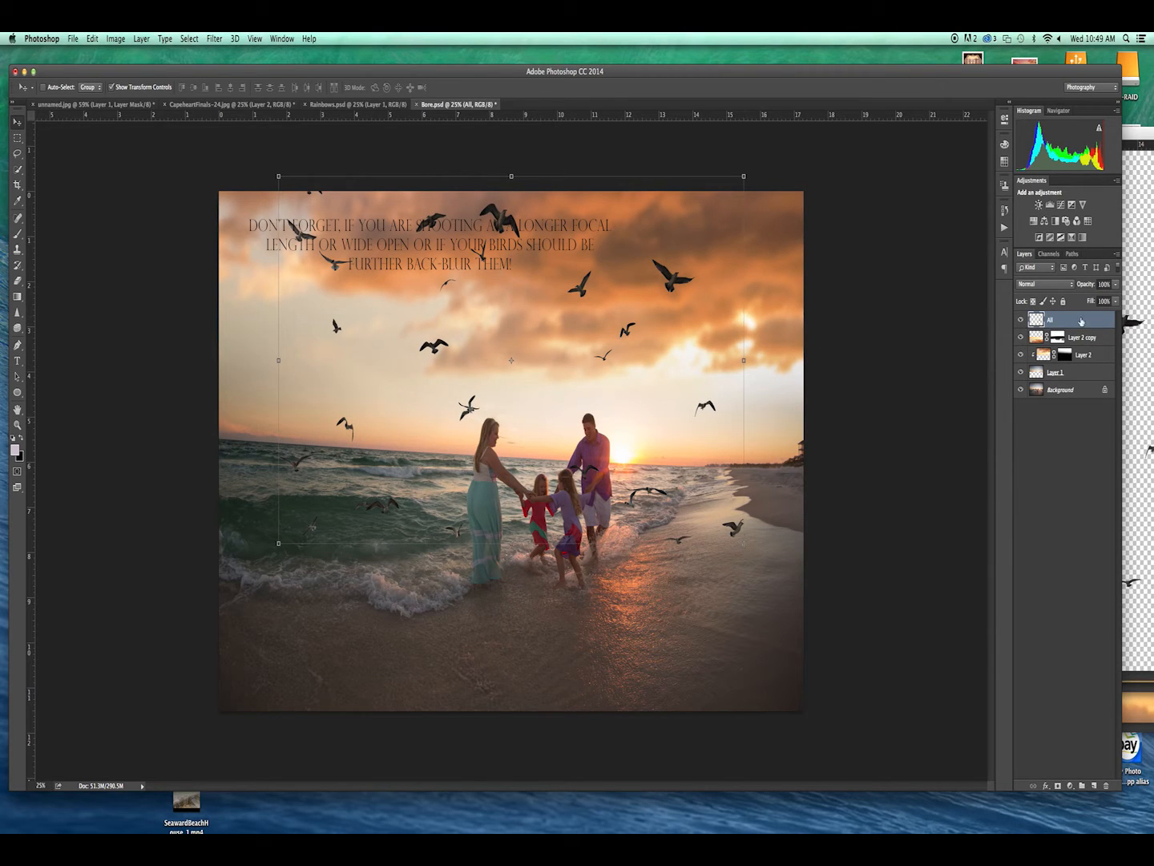
Mask the birds layer, paint out the bird above the woman and one over the sand with a black brush, and compare before and after
left_click(1058, 786)
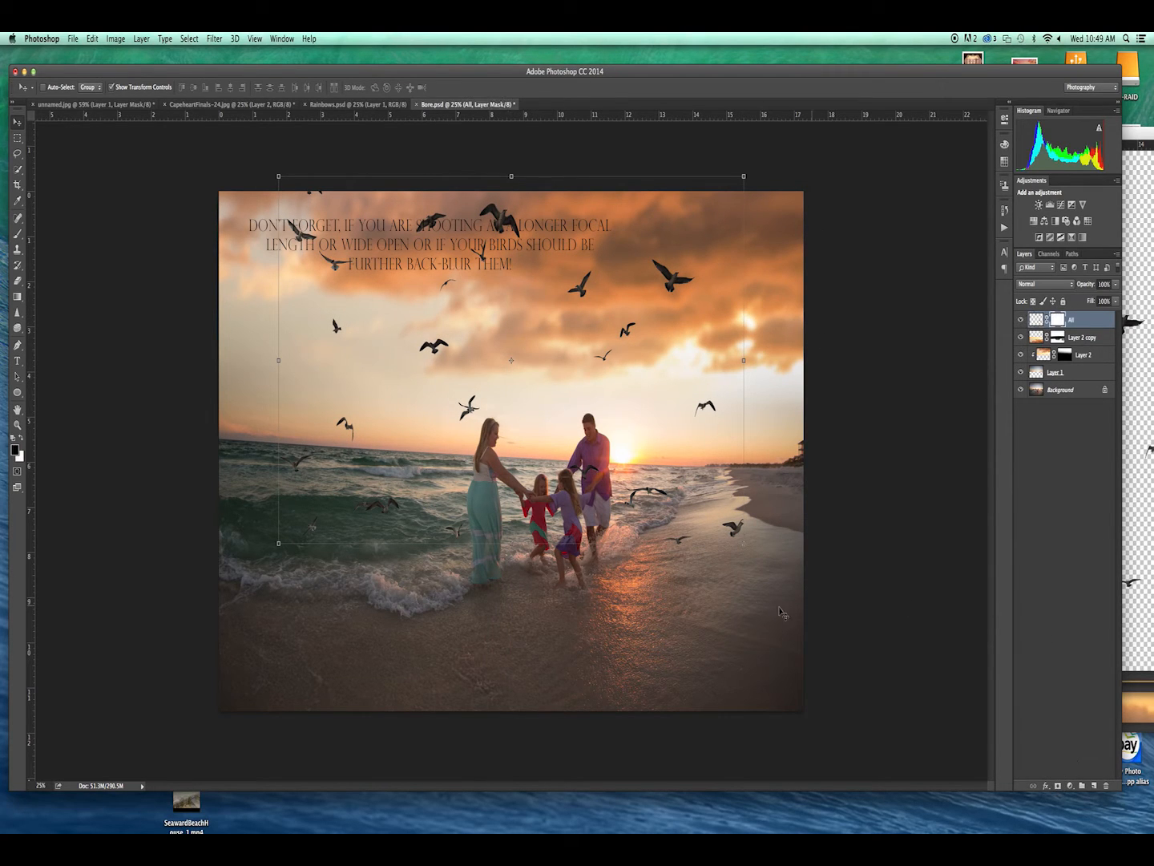
key("b")
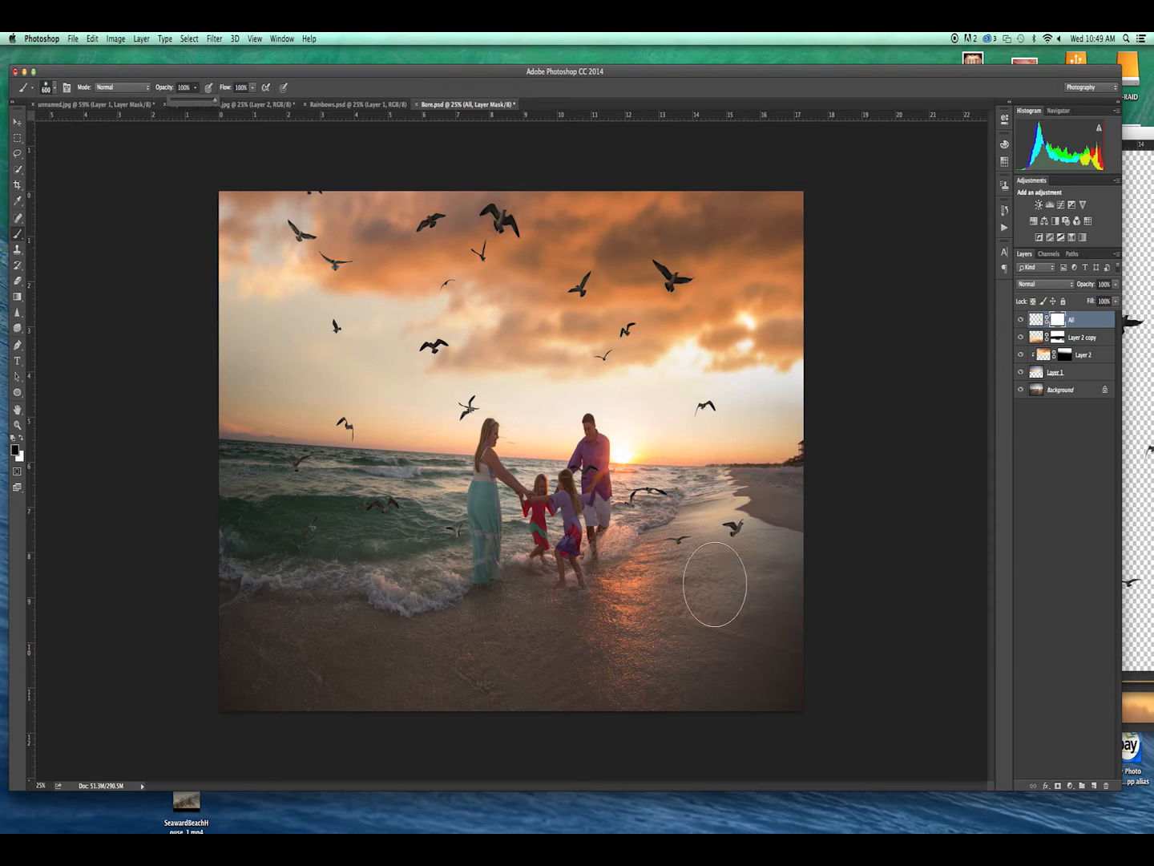
left_click(470, 414)
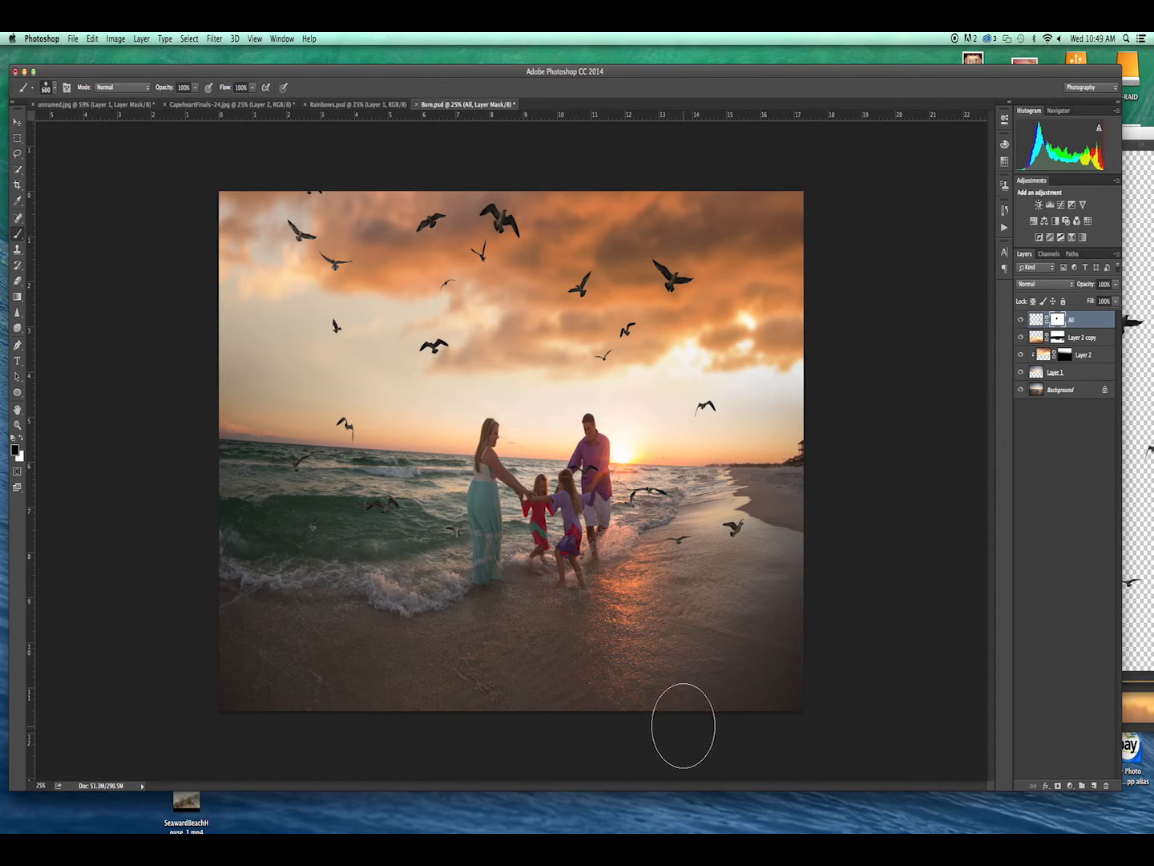
left_click(677, 544)
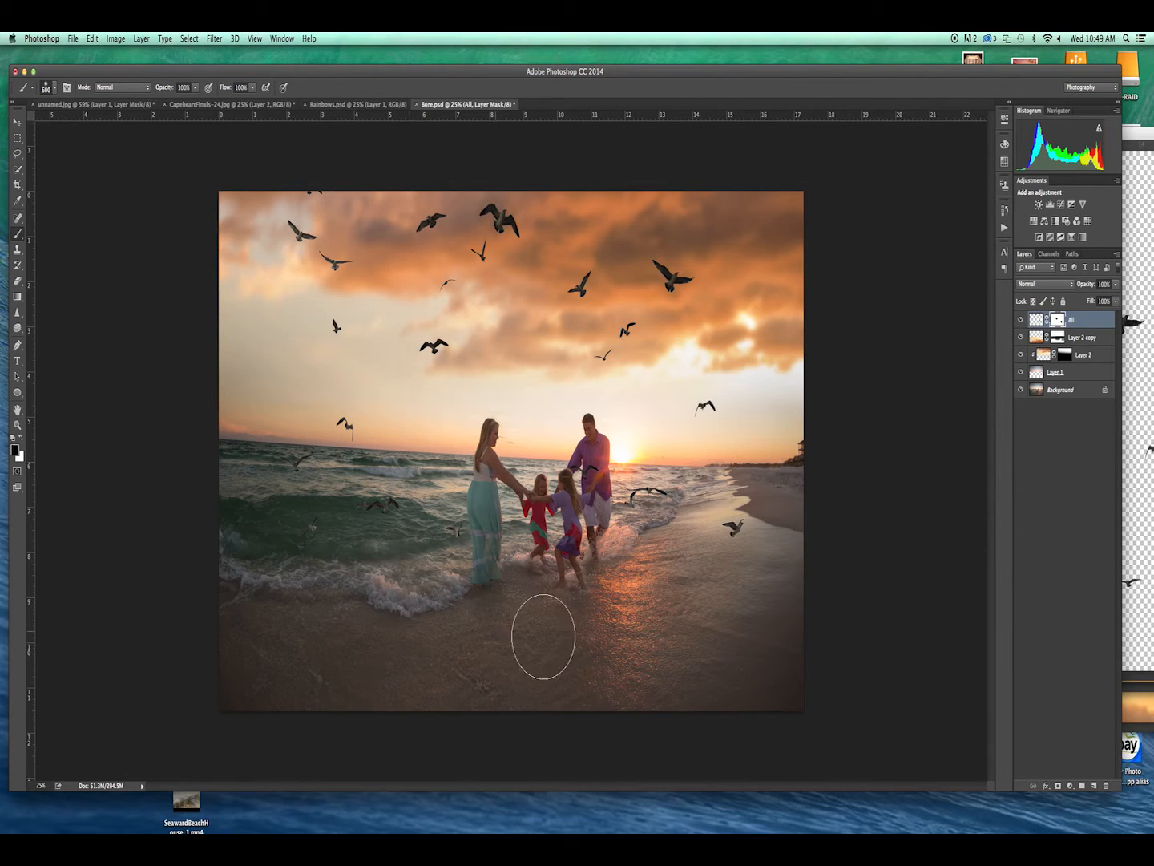
left_click(1022, 321)
left_click(1022, 322)
left_click(1022, 322)
left_click(1022, 322)
Shift the flock slightly down and right, paint out the birds overlapping the family on its mask, and check the result
key("v")
left_click_drag(717, 334, 739, 350)
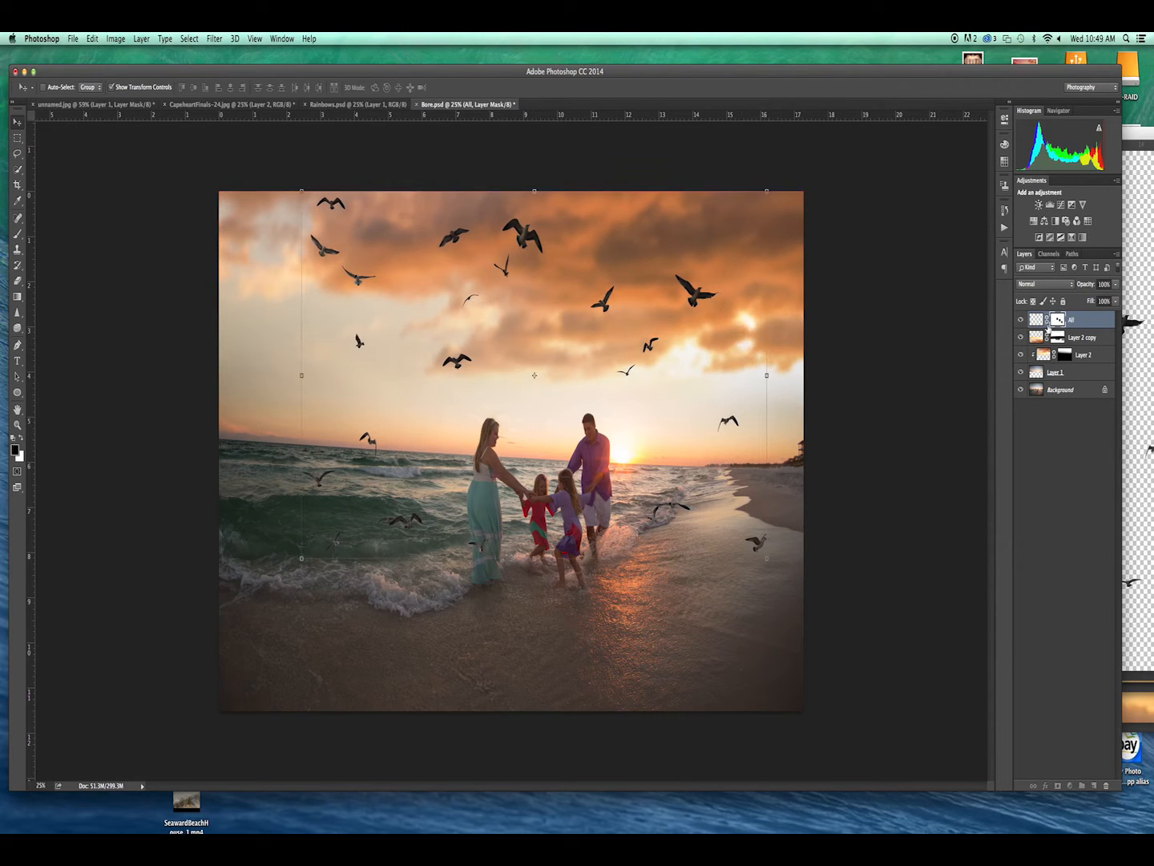
key("b")
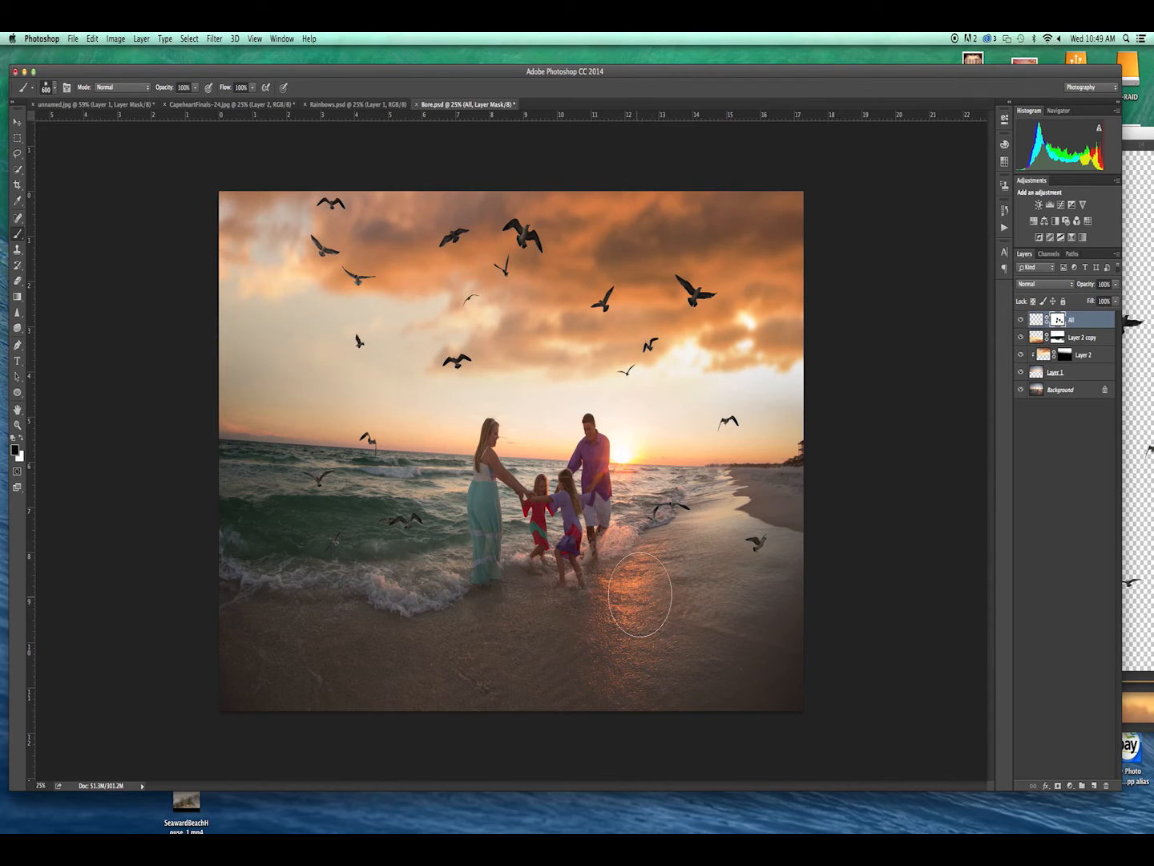
left_click(1020, 320)
left_click(1021, 320)
Copy the PrimaryRainbow layer from Rainbows.psd into the park family photo, arching over the left part of the sky above Layer 2
left_click(285, 105)
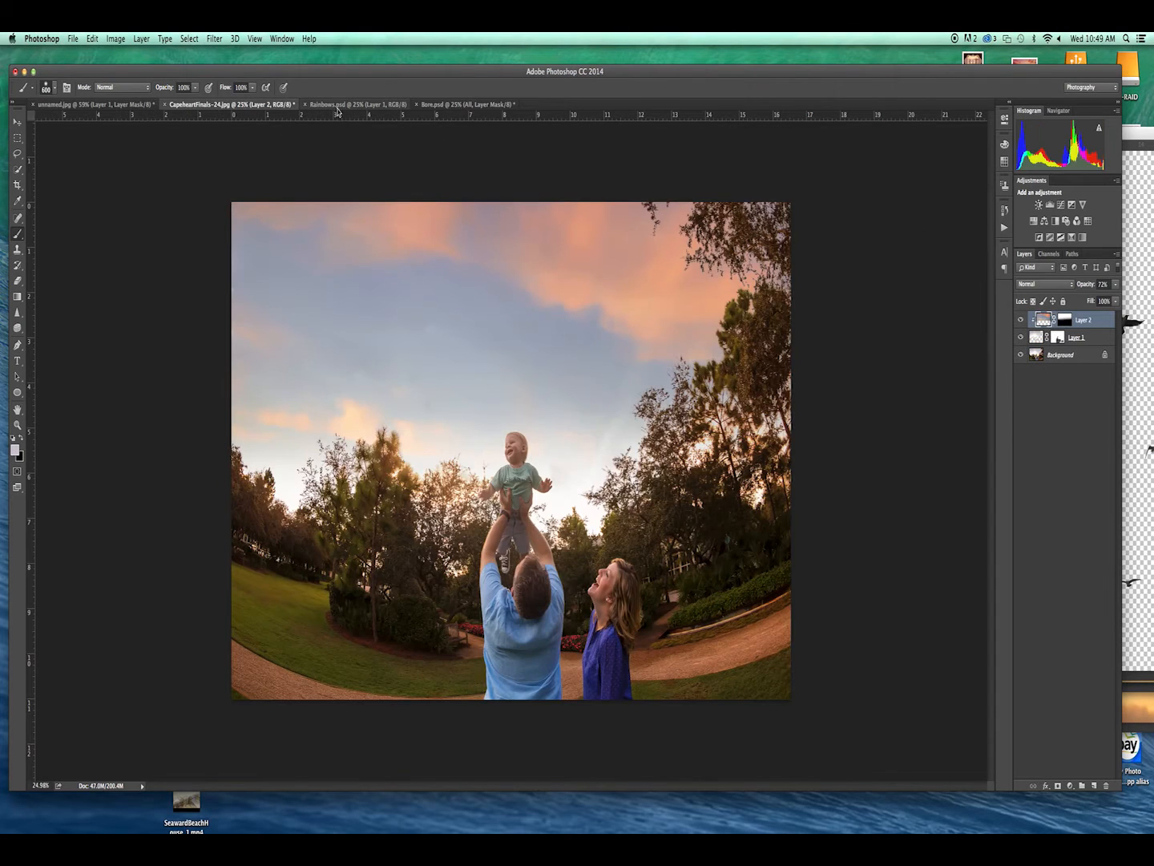
left_click(342, 105)
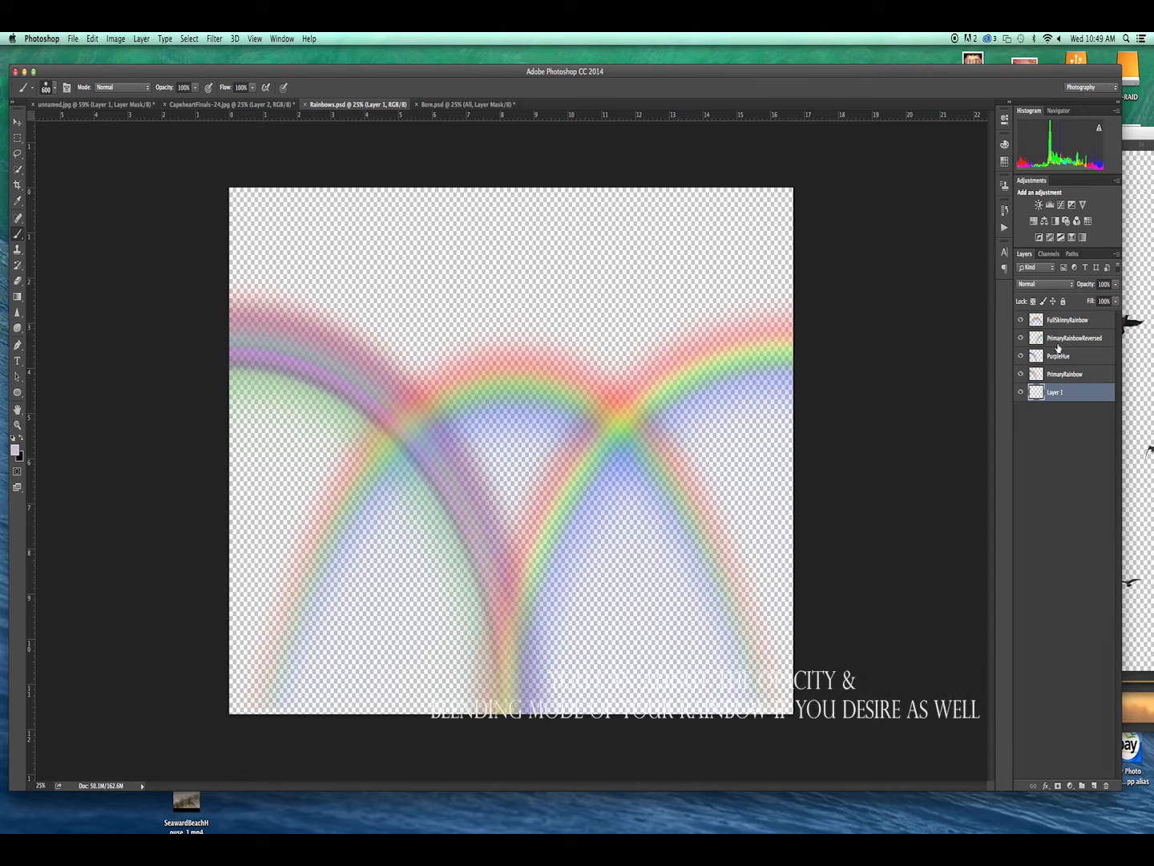
left_click(1064, 376)
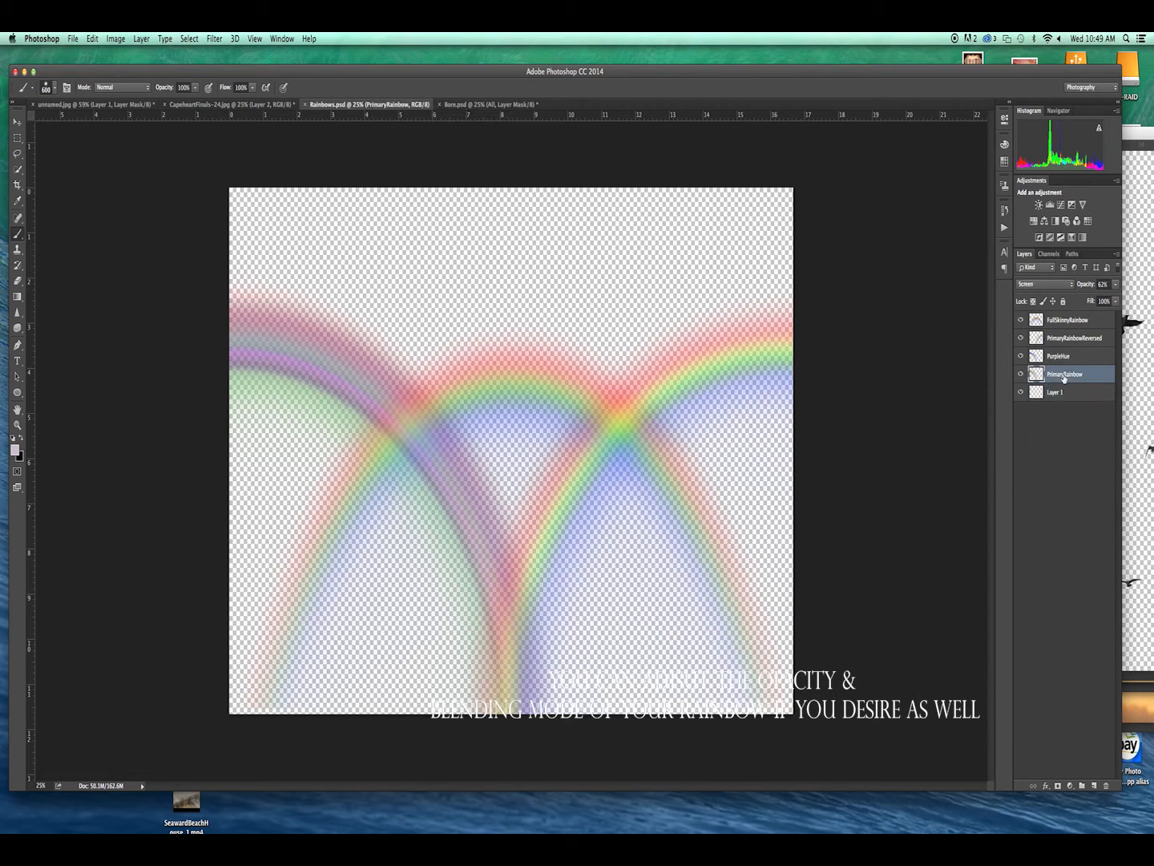
key("v")
left_click(276, 105)
left_click_drag(370, 105, 490, 158)
left_click_drag(446, 304, 380, 297)
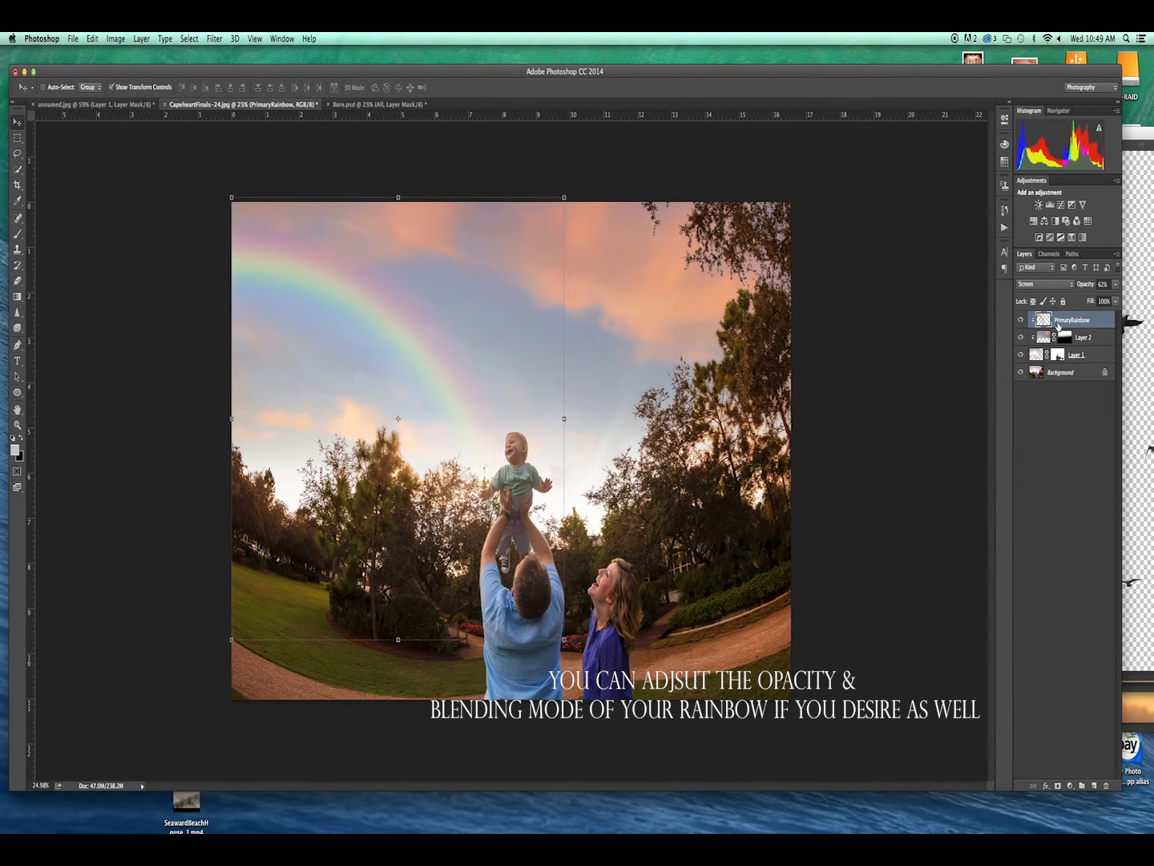
Add a mask to the rainbow layer, paint it off the child with a black brush at 100% opacity, and compare before and after
left_click(1058, 785)
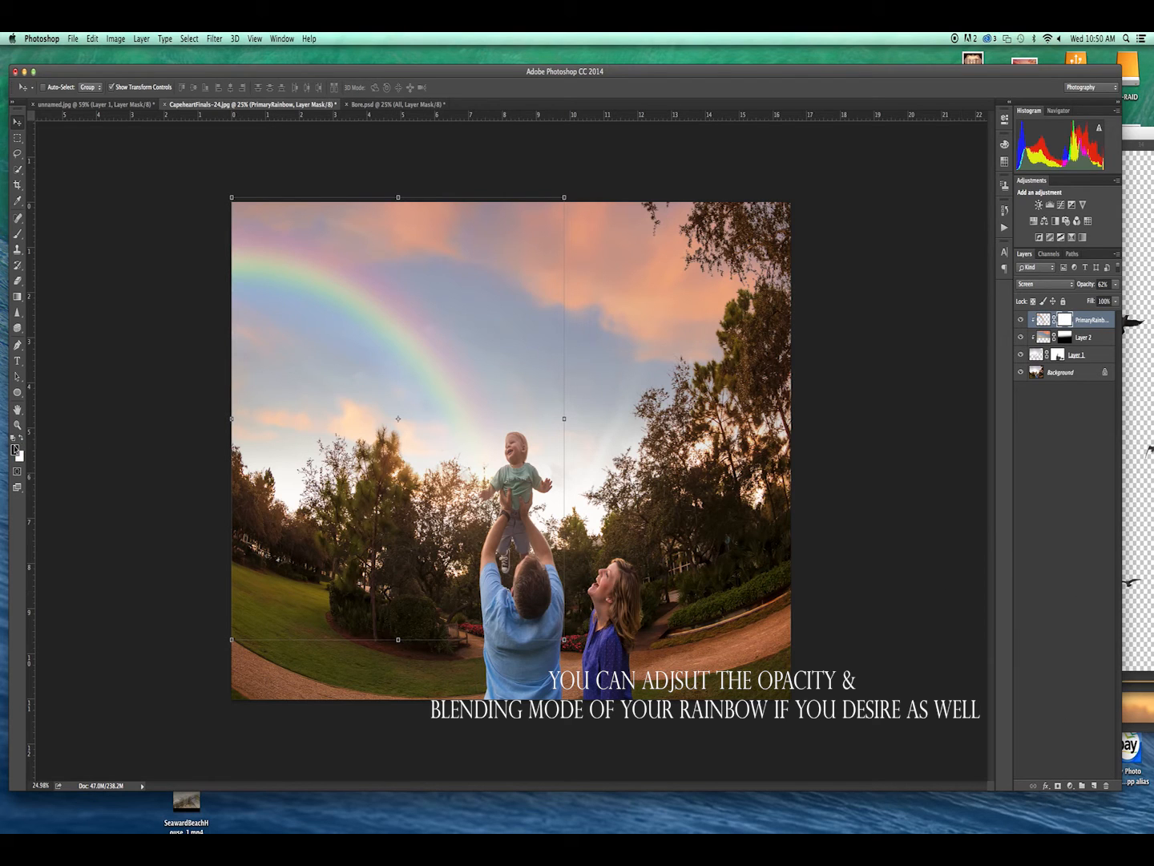
key("b")
mouse_move(513, 443)
left_mouse_down()
mouse_move(501, 473)
mouse_move(516, 472)
left_mouse_up()
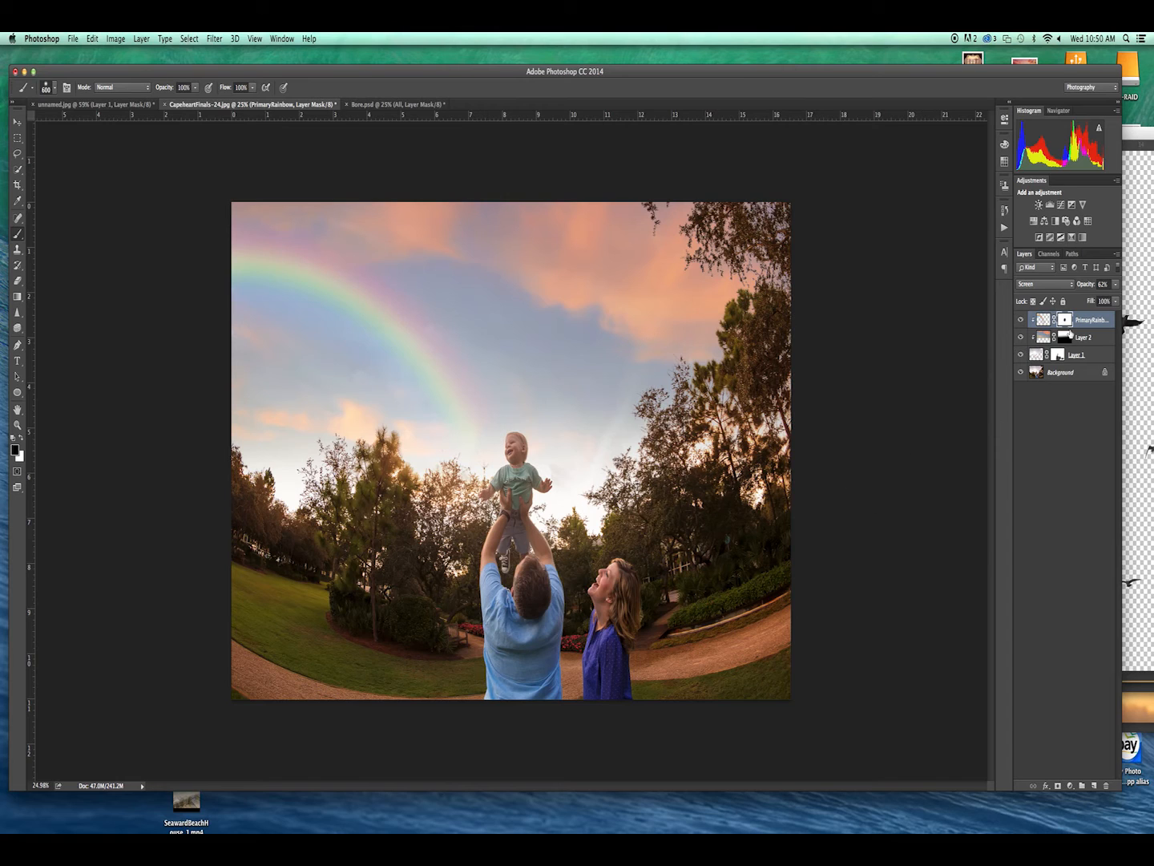
left_click(1020, 319)
left_click(1021, 320)
left_click(1020, 320)
left_click(1020, 320)
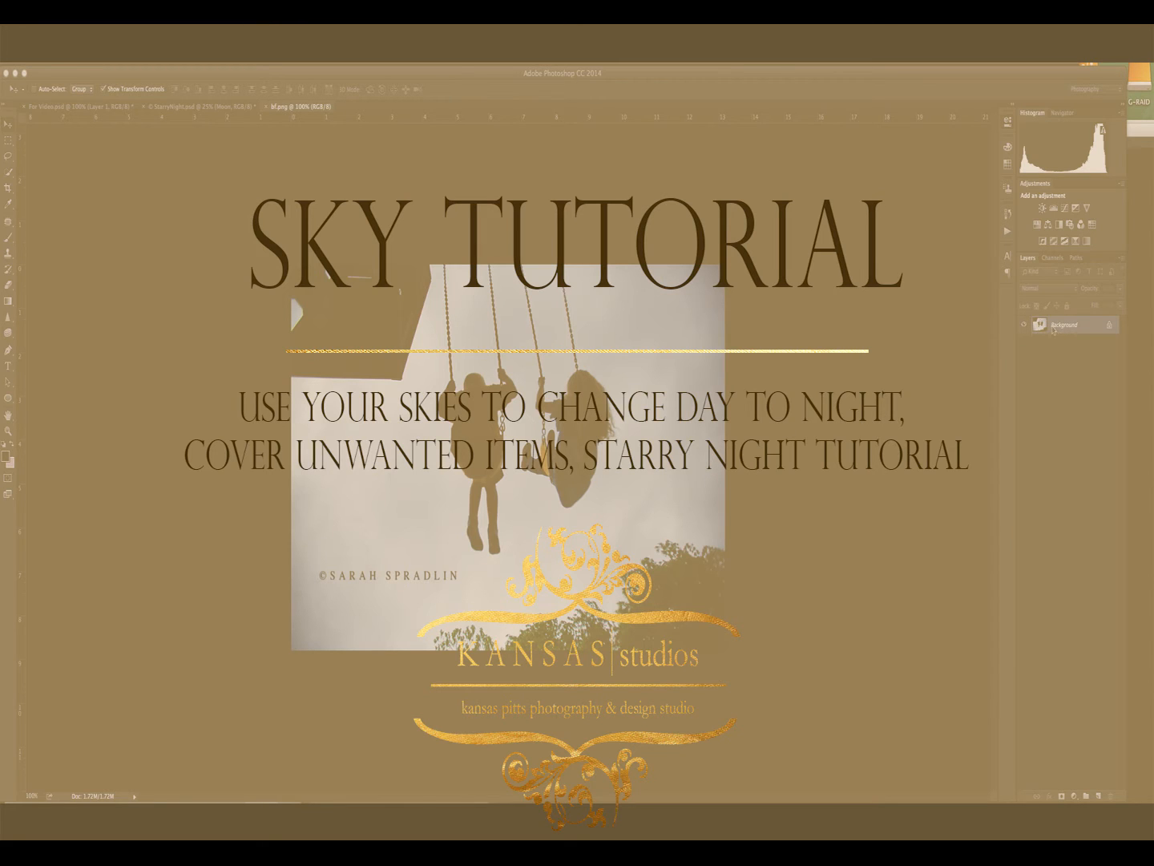
Darken the swing photo with Hue/Saturation and Brightness/Contrast adjustment layers, lowering the brightness strongly and setting the contrast to 58
left_click(1038, 225)
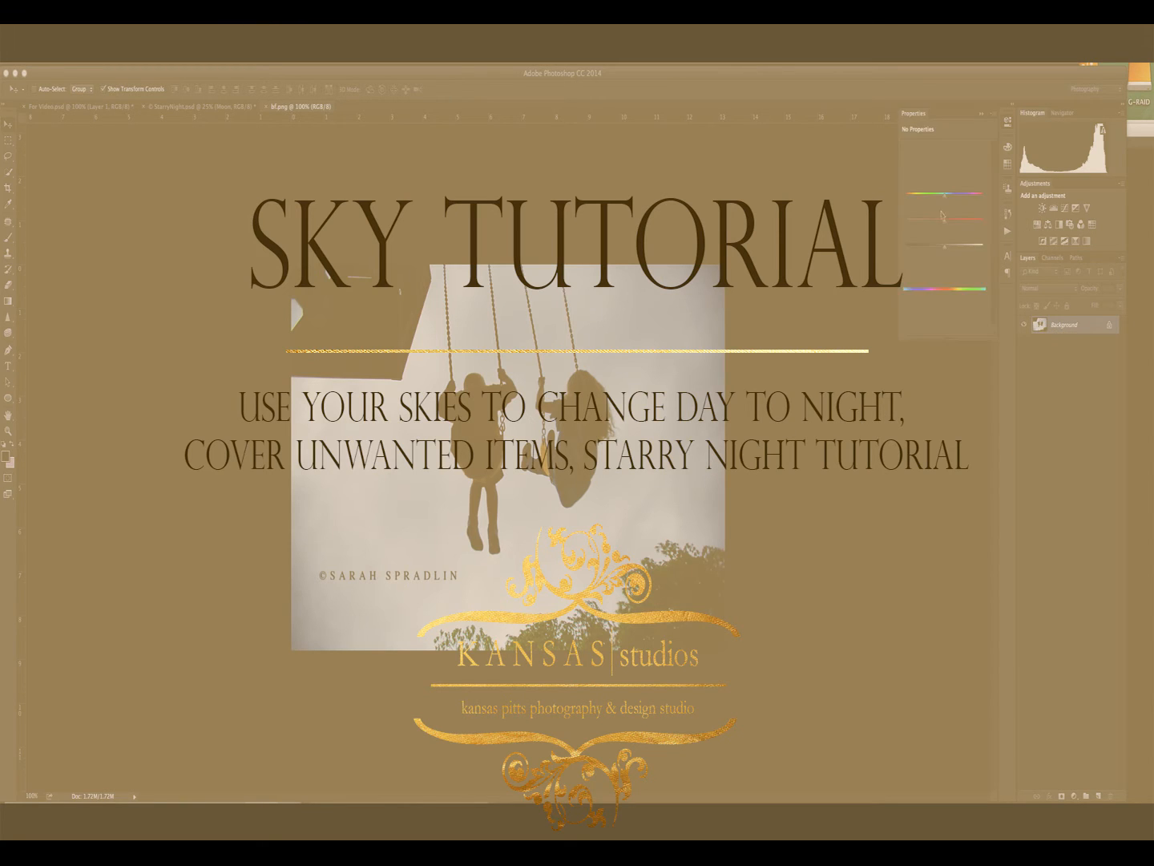
left_click_drag(944, 219, 941, 249)
left_click(1042, 208)
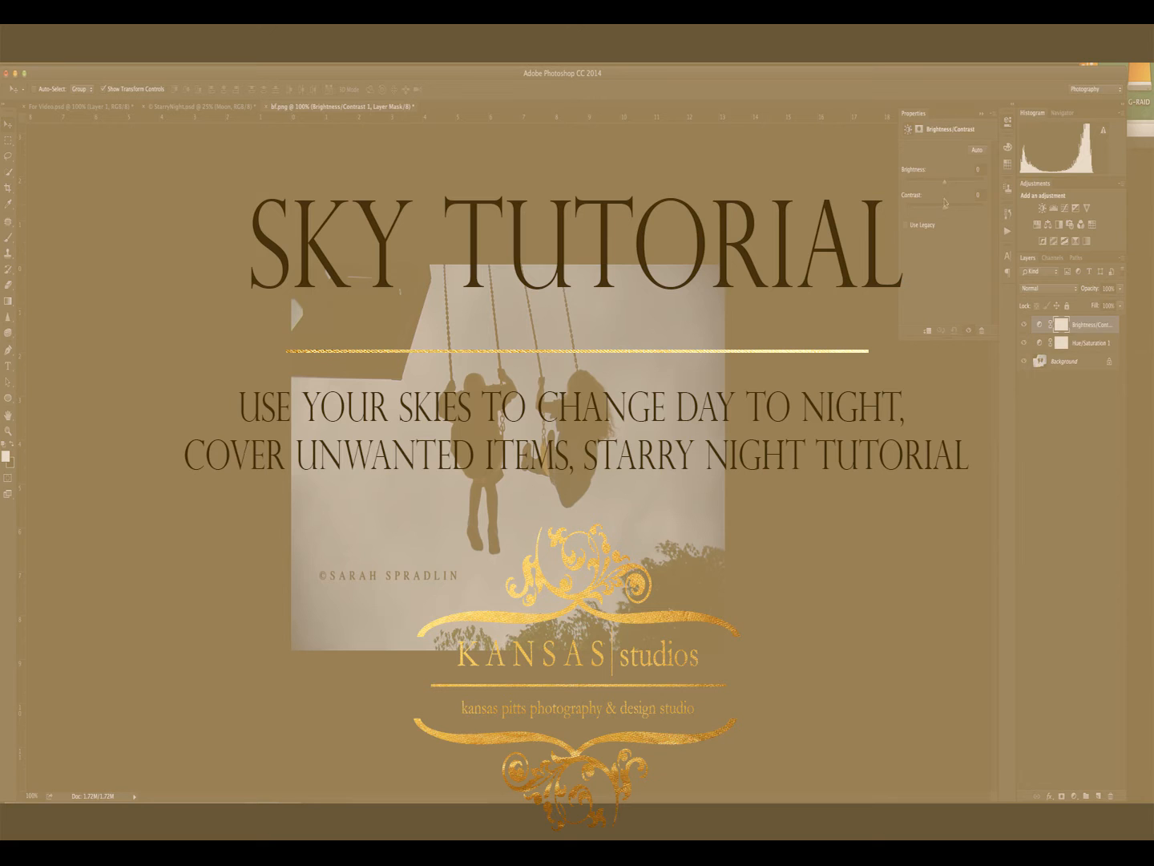
left_click_drag(946, 183, 967, 215)
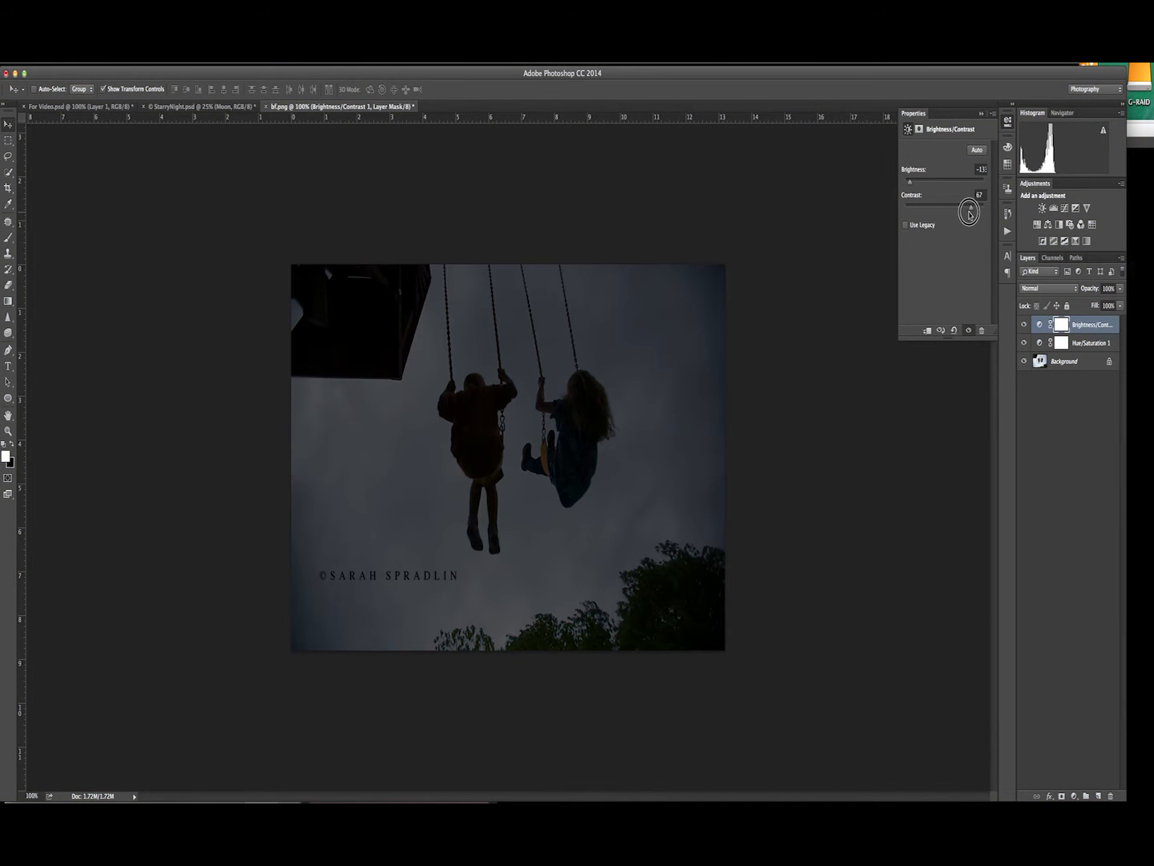
Merge both adjustment layers with the swing photo's background
left_click(1071, 362, "shift")
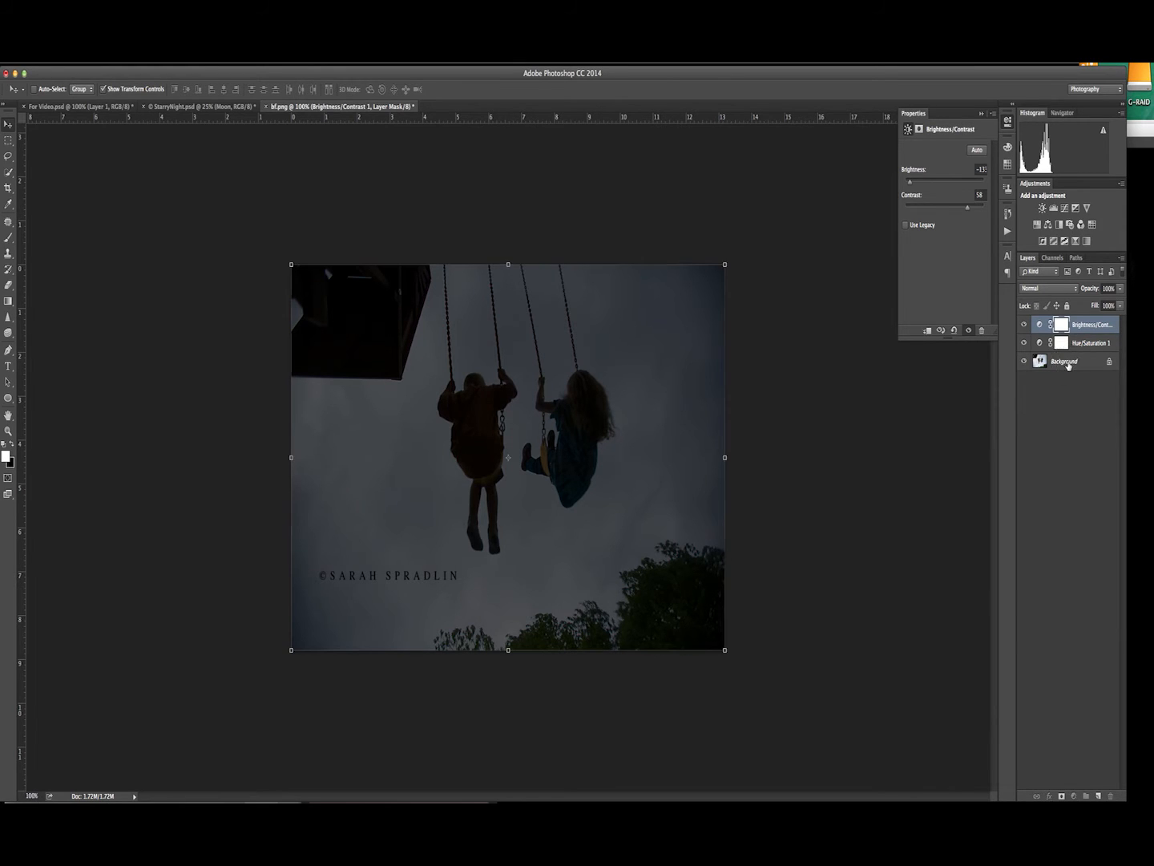
right_click(1069, 361)
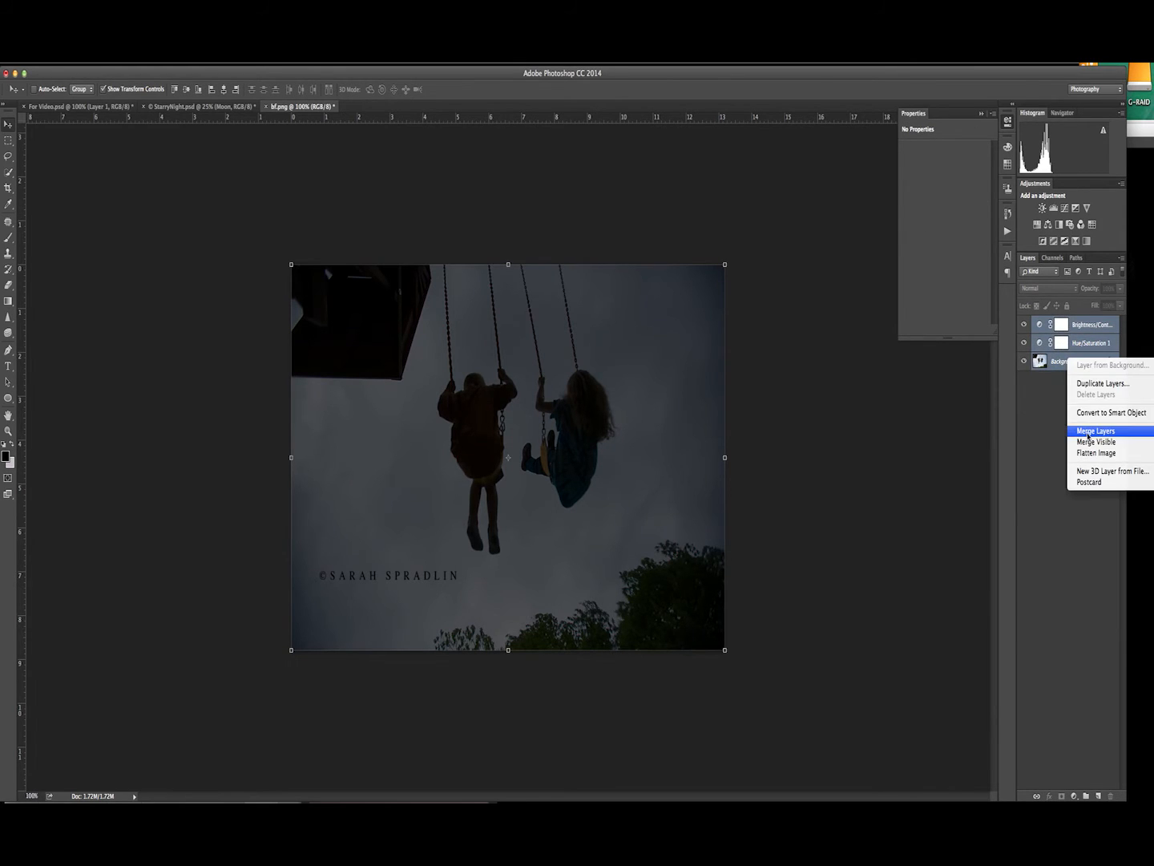
left_click(1092, 430)
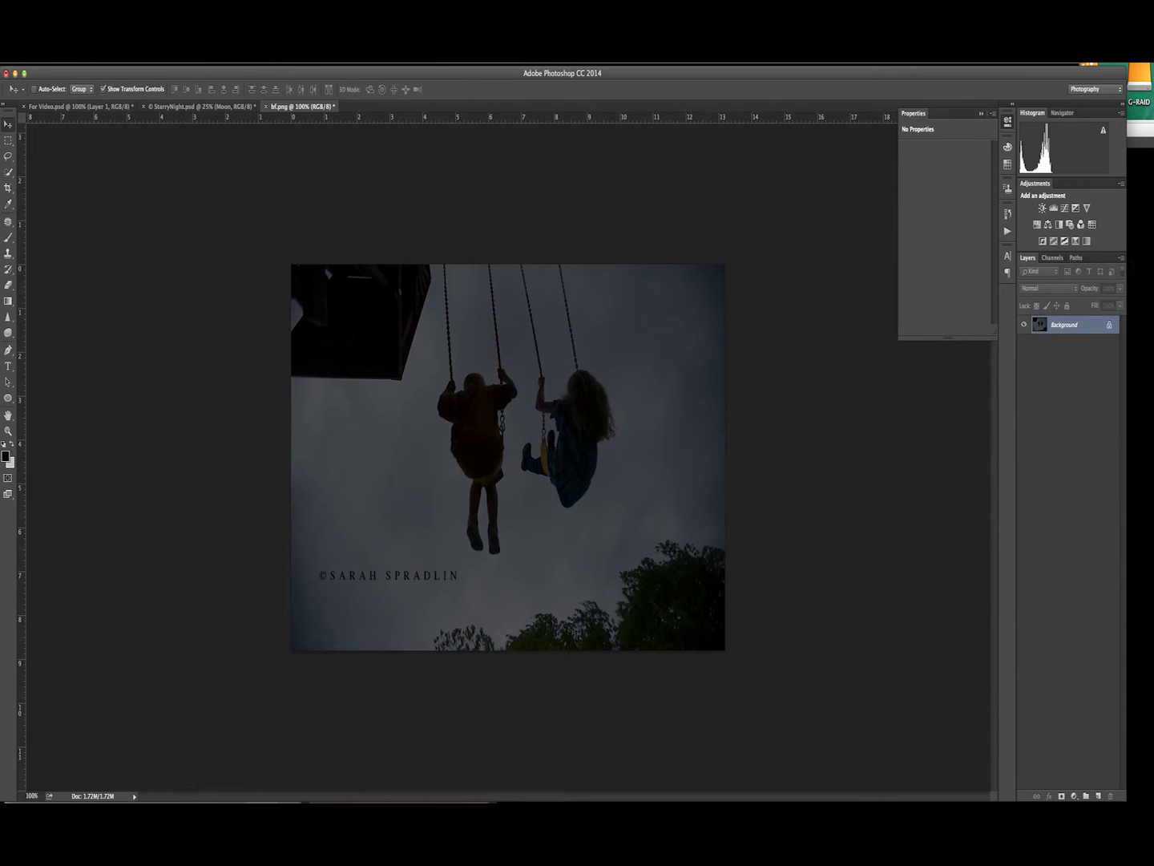
Select the swing photo's shadows by Color Range with a fuzziness of 20% and a range of 27
left_click(190, 46)
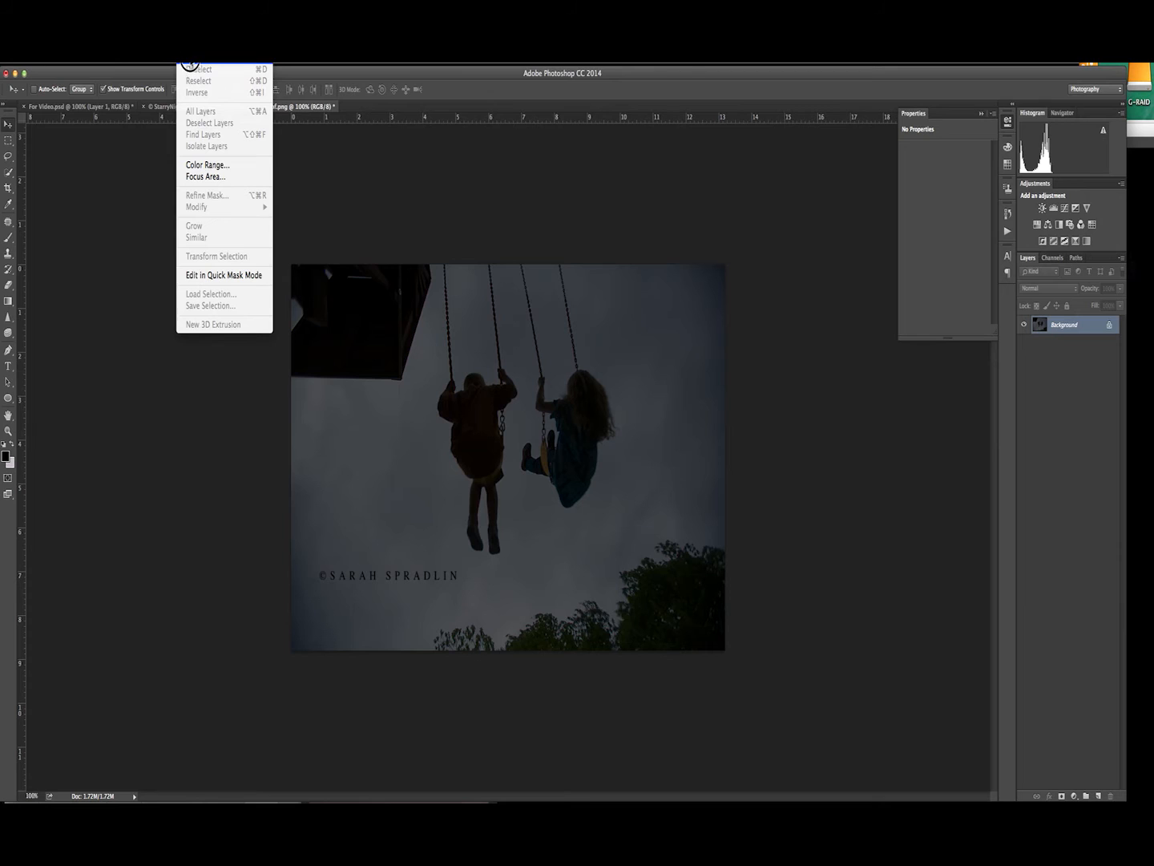
left_click(200, 166)
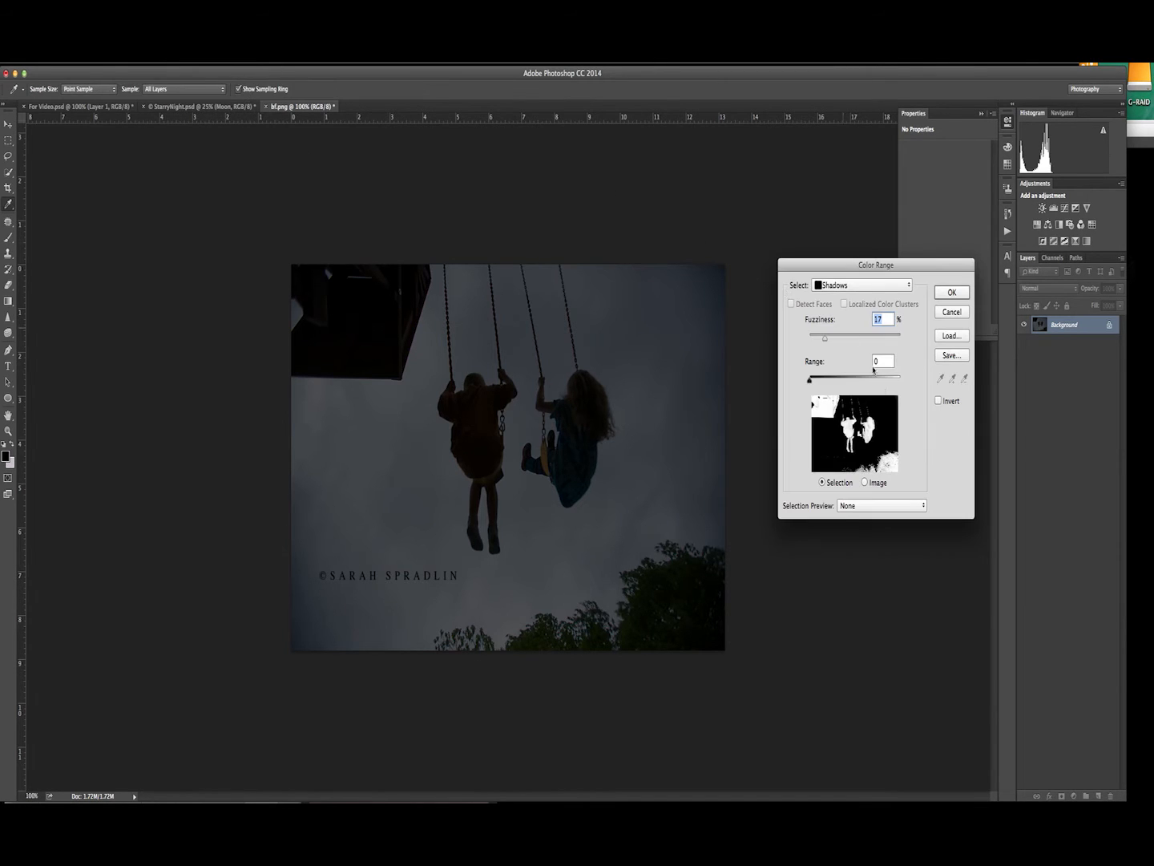
left_click_drag(813, 384, 821, 386)
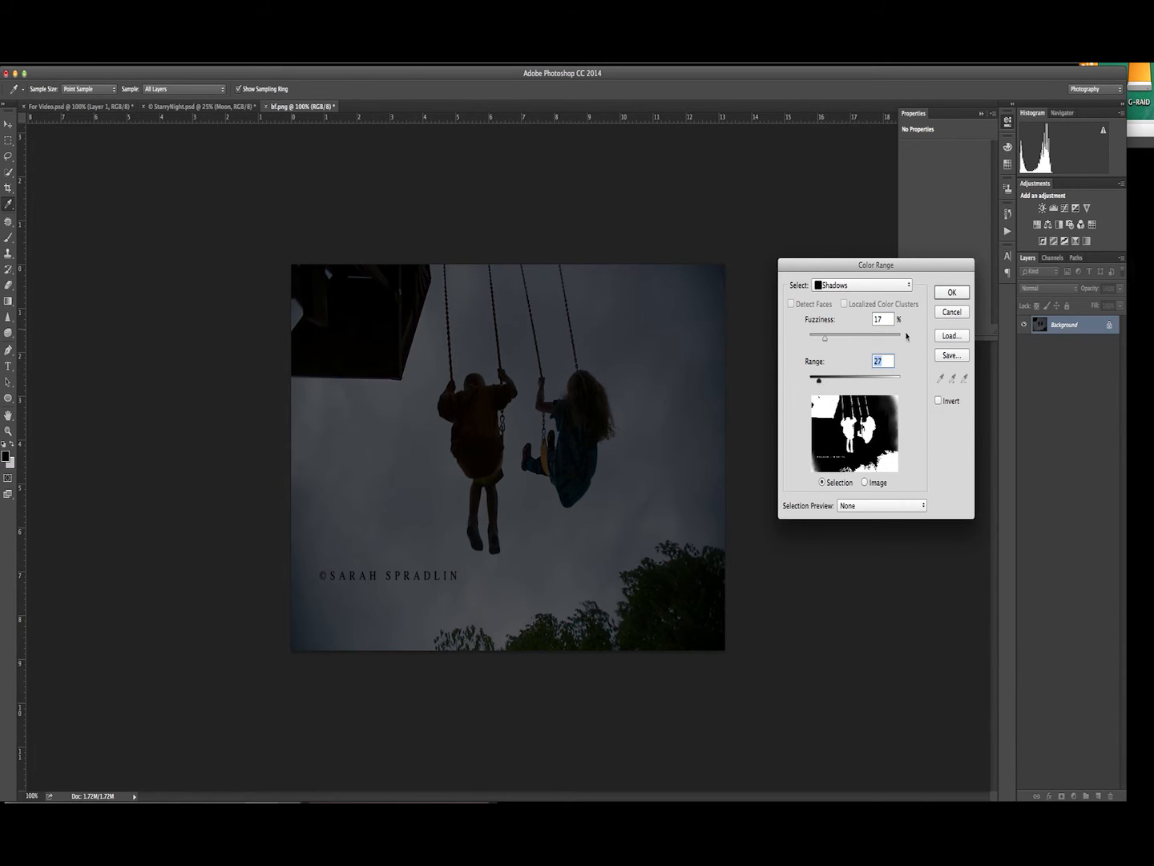
left_click_drag(825, 338, 828, 339)
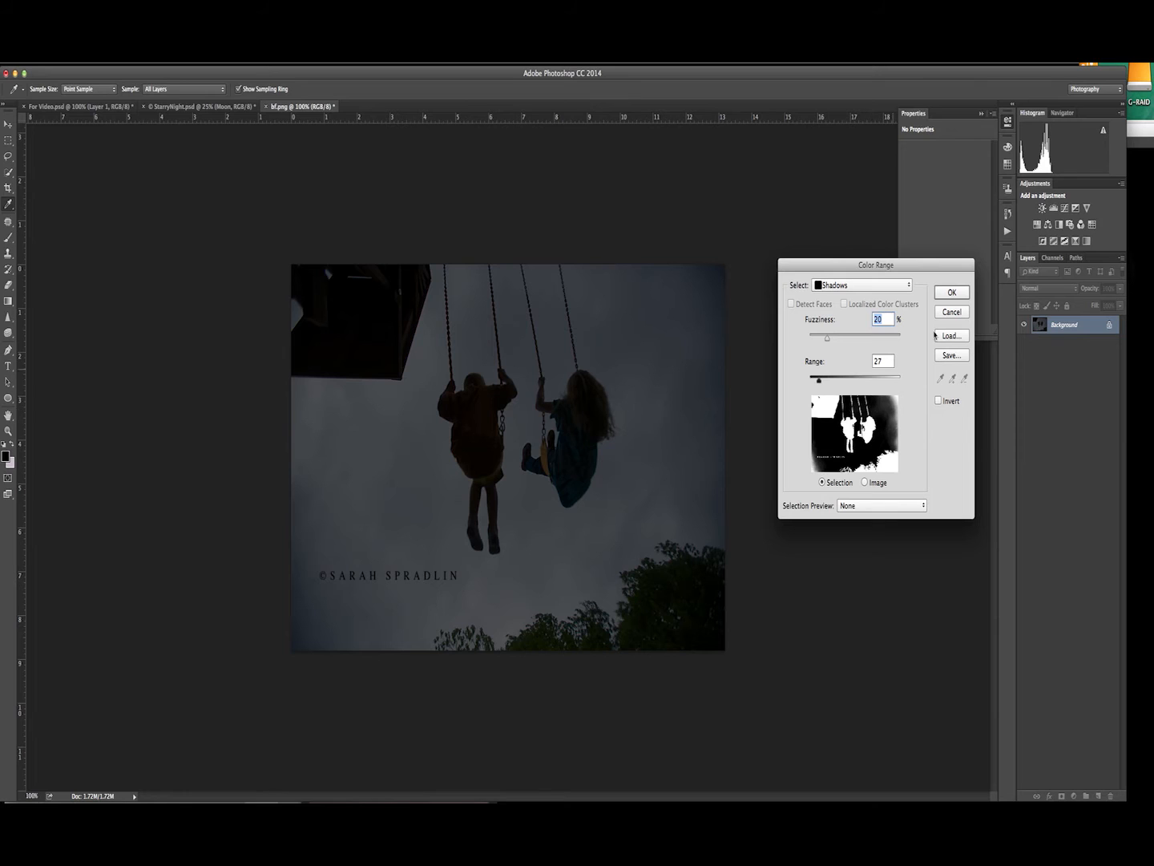
left_click(939, 295)
key("v")
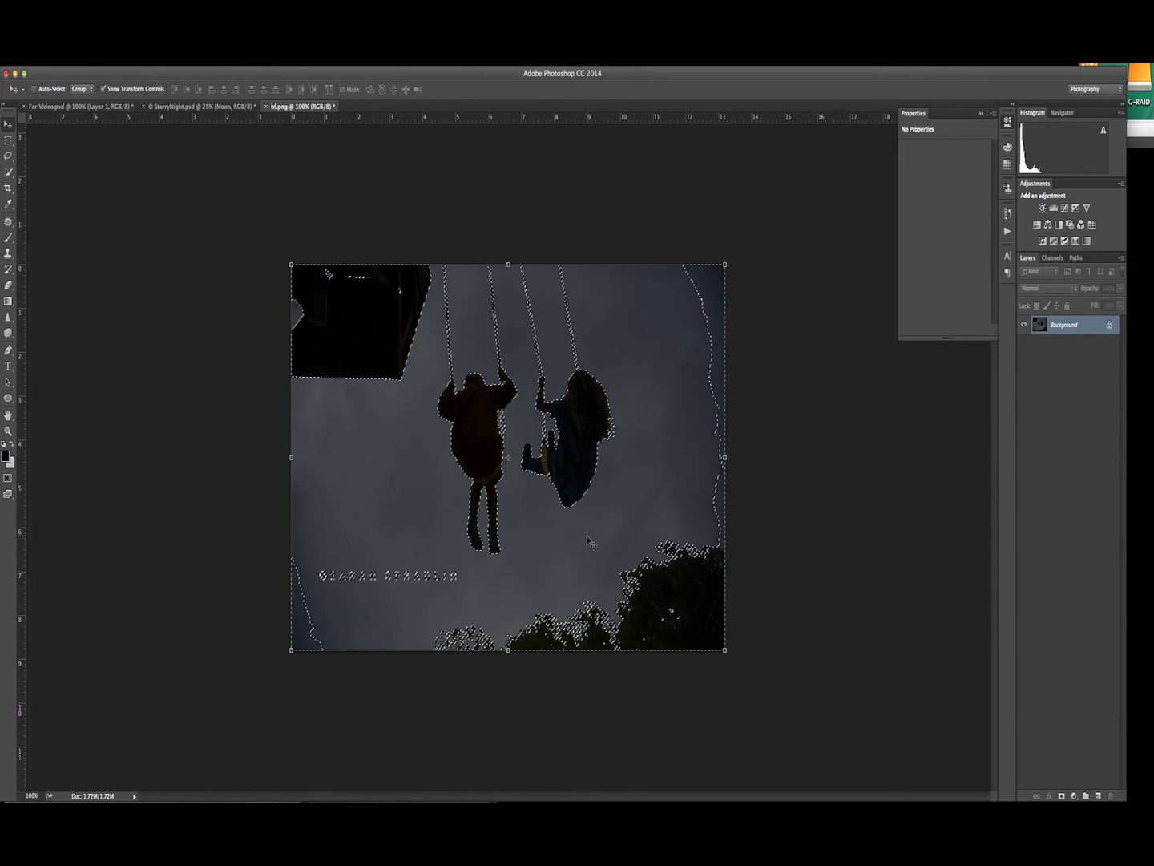
Copy the selected shadows to a new layer and check the cut-out with the background hidden
key("super+j")
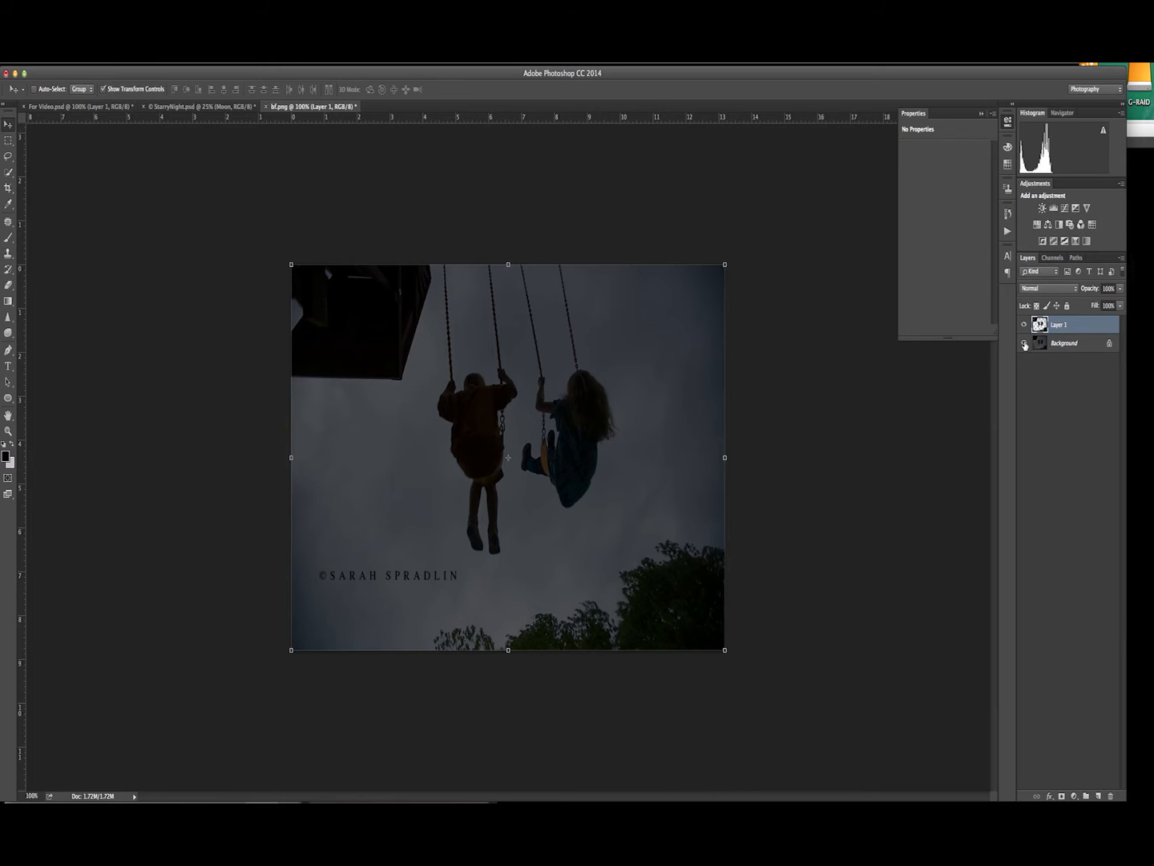
left_click(1023, 343)
left_click(1023, 343)
Merge the visible layers of StarryNight.psd and copy the night sky into the swing photo, between the background and the shadows cut-out
left_click(1062, 351)
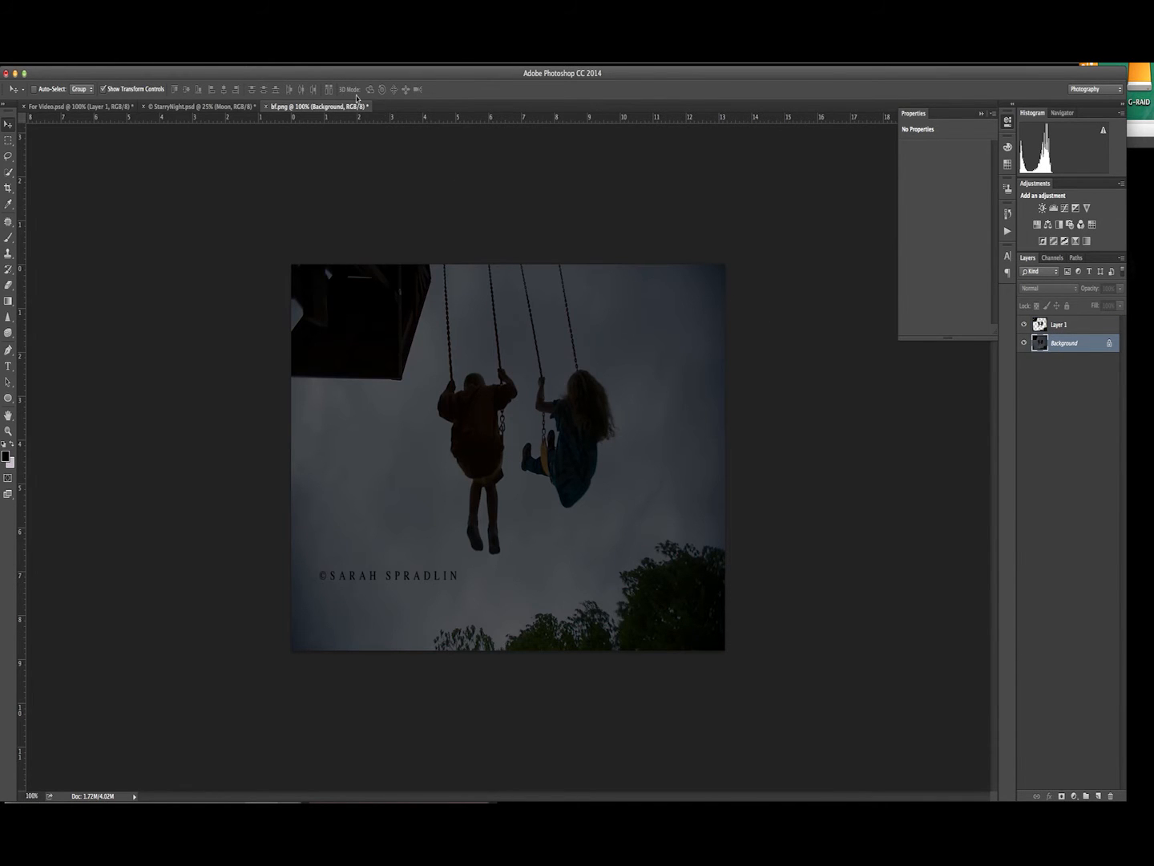
left_click(238, 106)
left_click(1075, 329)
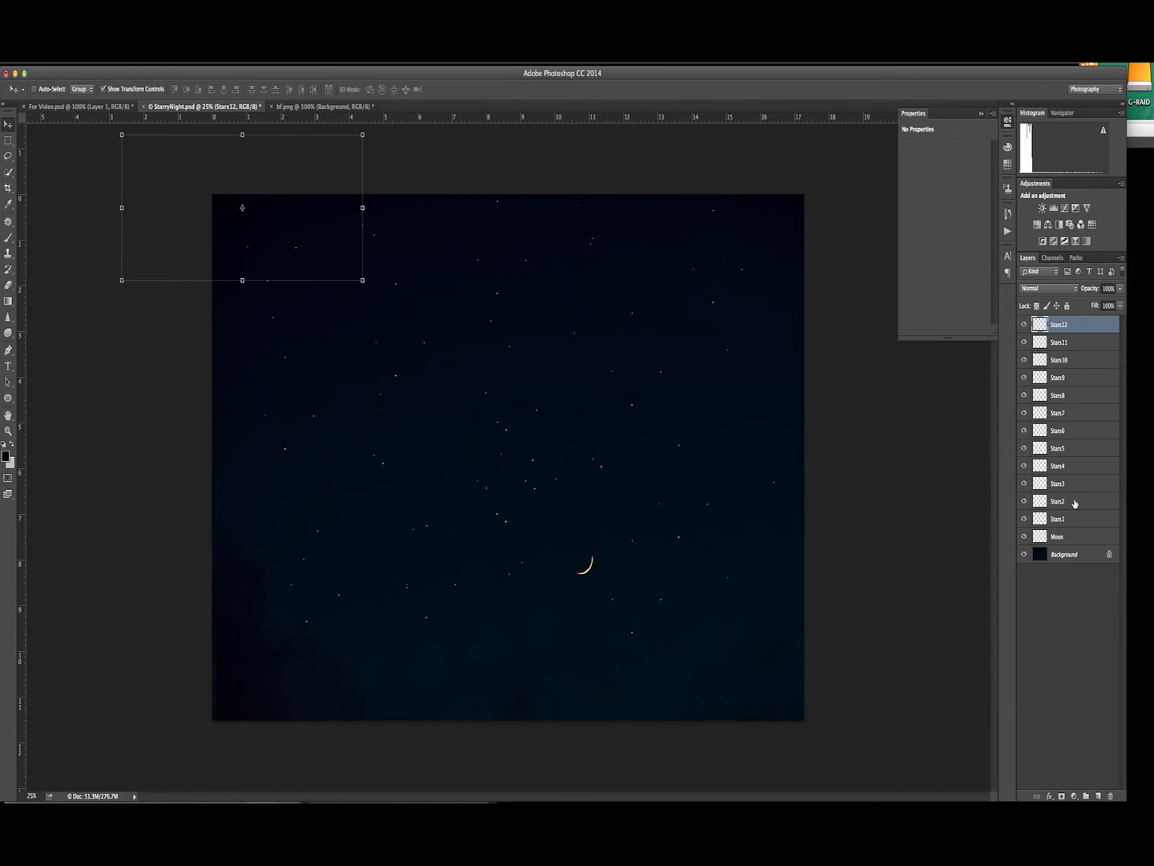
key("shift+super+e")
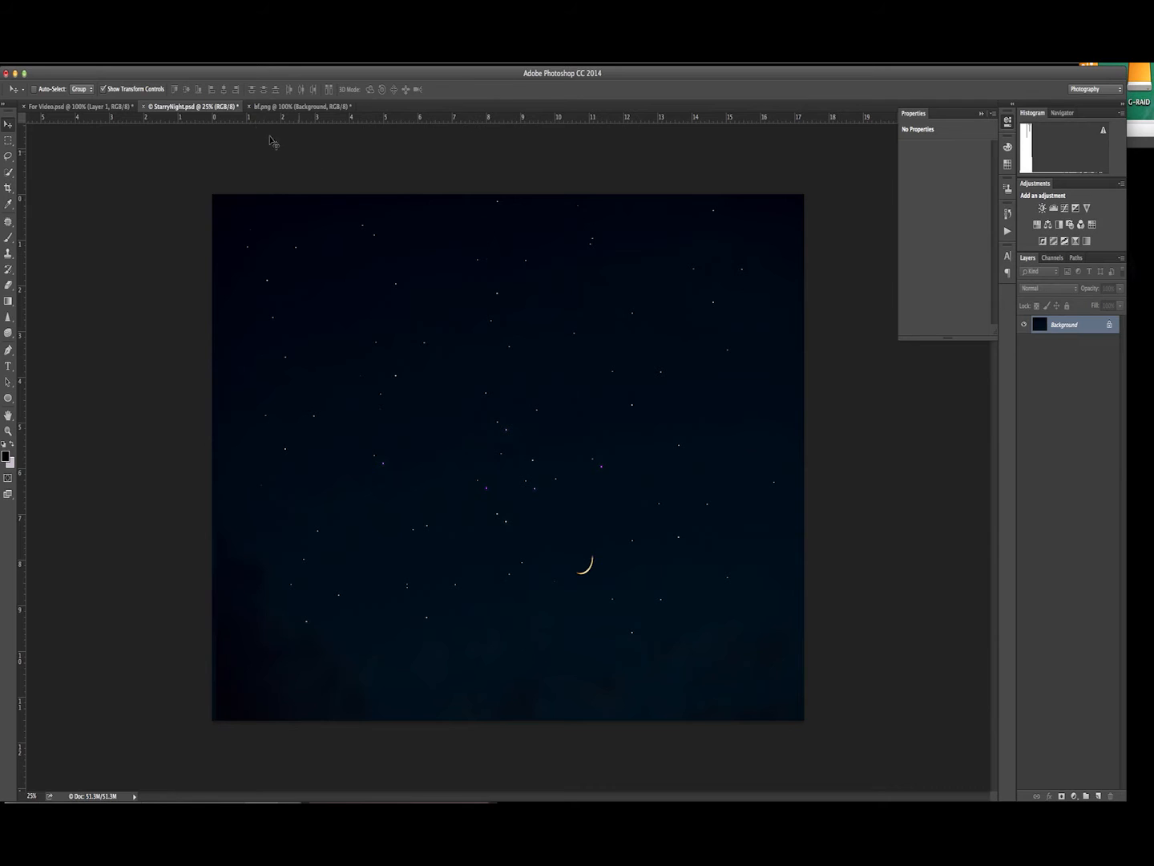
left_click_drag(230, 106, 295, 179)
left_click_drag(284, 313, 143, 309)
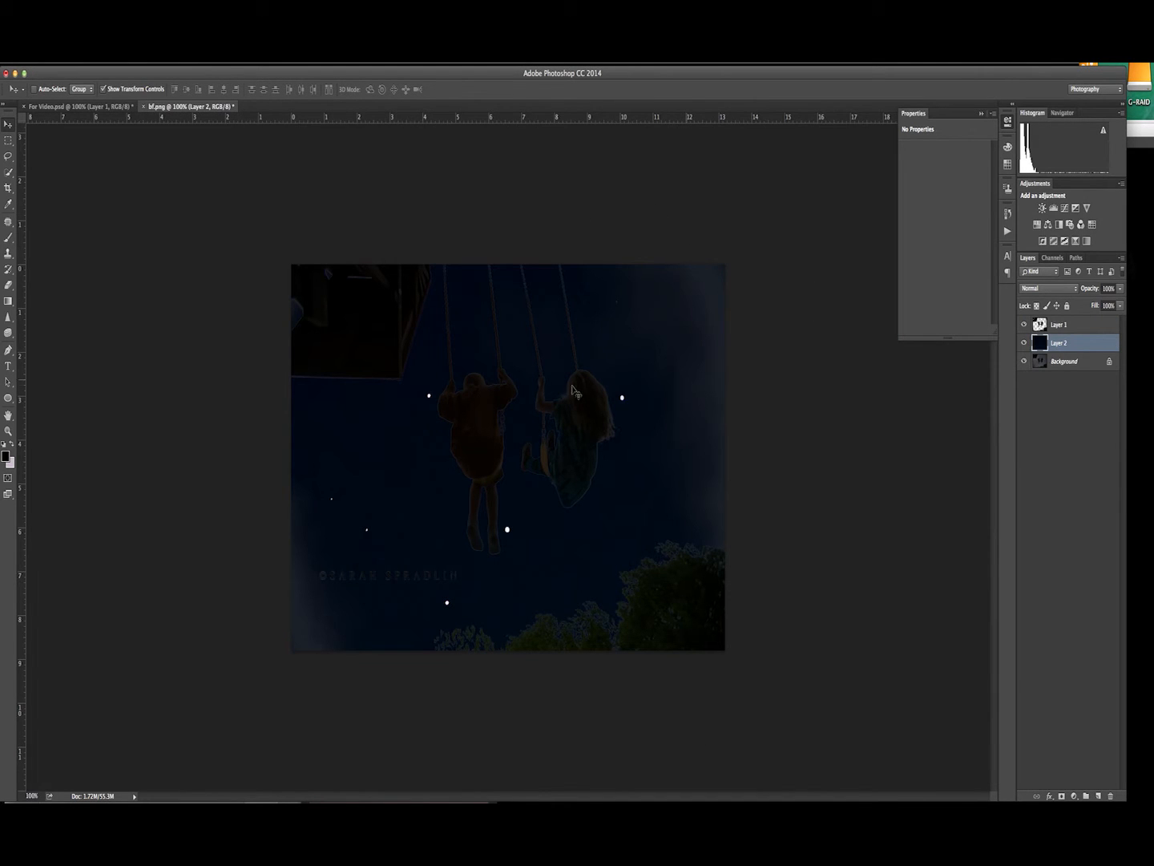
Scale the starry sky layer down to just cover the whole swing photo, with the crescent moon below the girl, and apply the transform
left_click_drag(167, 231, 425, 399)
left_click_drag(221, 333, 281, 375)
left_click_drag(169, 253, 147, 322)
left_click_drag(134, 196, 644, 566)
left_click_drag(660, 694, 213, 242)
left_click_drag(173, 181, 717, 589)
left_click_drag(746, 693, 304, 258)
left_click_drag(248, 203, 753, 617)
left_click_drag(788, 707, 348, 295)
left_click_drag(297, 223, 776, 559)
left_click_drag(784, 705, 332, 334)
left_click_drag(718, 271, 741, 256)
left_click_drag(291, 655, 278, 668)
left_click(438, 90)
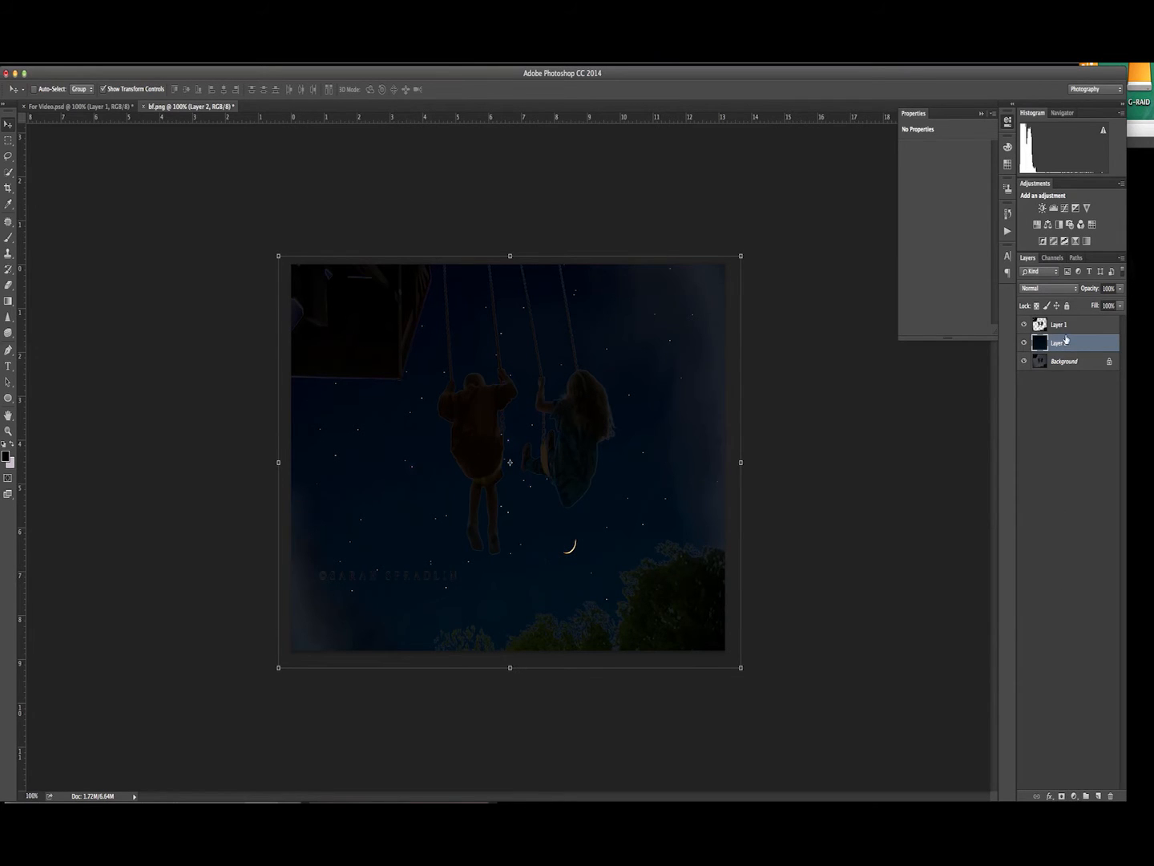
Add a mask to the shadows cut-out layer and paint out the roof, trees and watermark around the swinging children in black
left_click(1073, 327)
left_click(1062, 795)
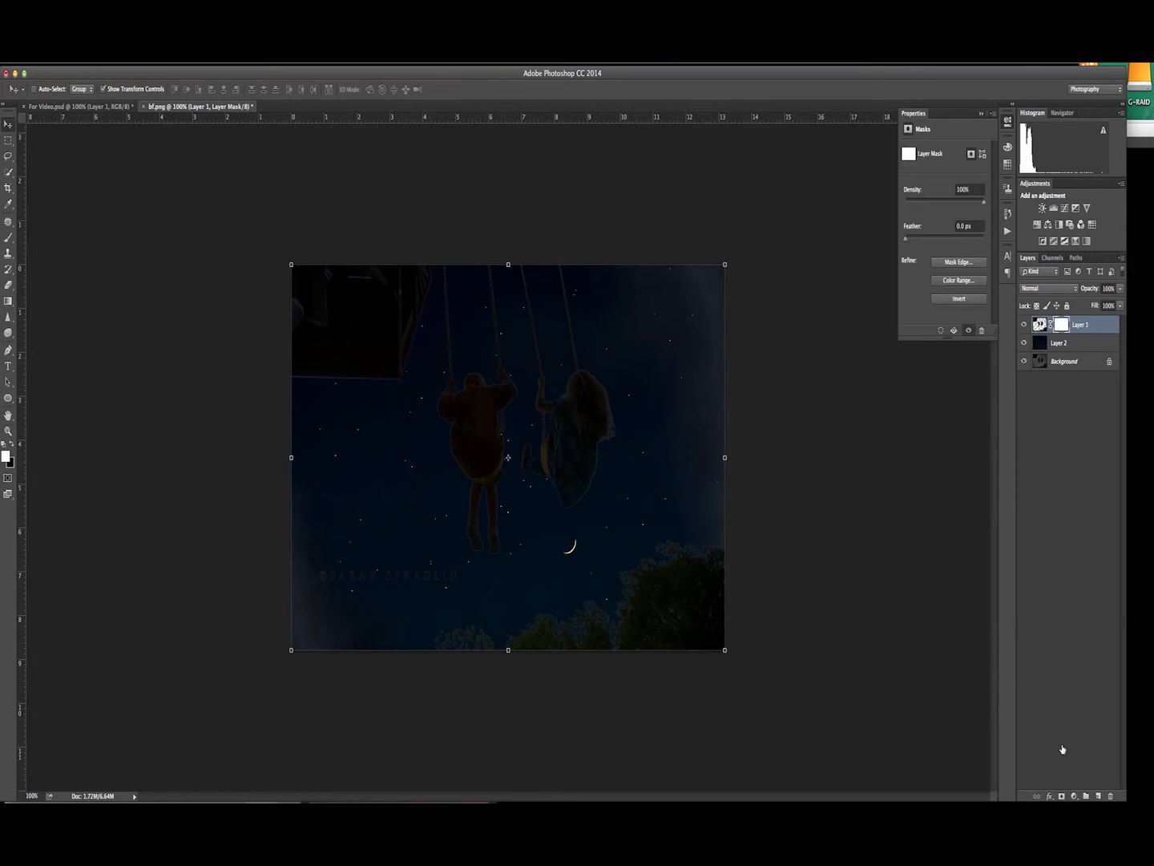
key("b")
left_click(12, 444)
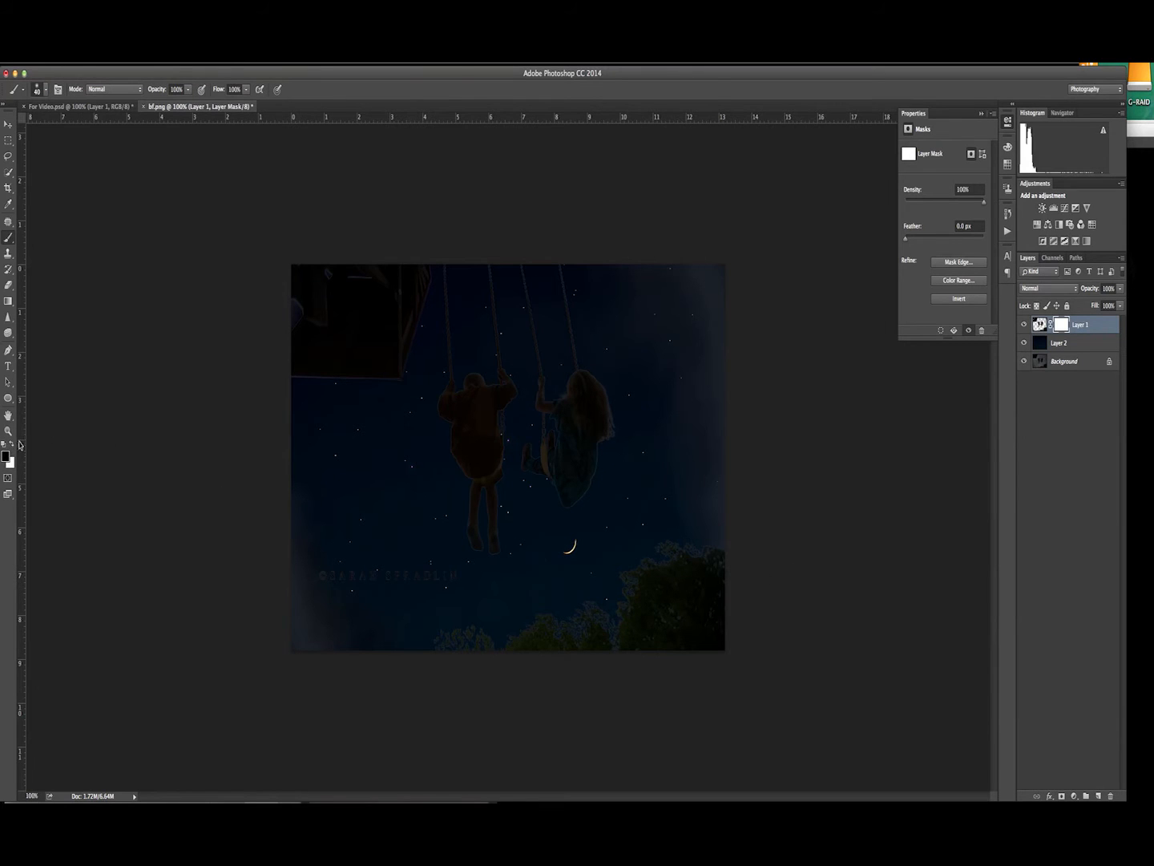
key("bracketright")
key("bracketright")
key("bracketright")
key("bracketright")
key("bracketright")
key("bracketright")
key("bracketright")
key("bracketright")
key("bracketright")
key("bracketright")
key("bracketright")
key("bracketright")
mouse_move(687, 583)
left_mouse_down()
mouse_move(651, 630)
mouse_move(483, 678)
mouse_move(445, 662)
mouse_move(414, 604)
mouse_move(294, 630)
mouse_move(315, 600)
mouse_move(314, 318)
mouse_move(332, 351)
mouse_move(358, 318)
mouse_move(354, 299)
mouse_move(346, 306)
mouse_move(361, 314)
mouse_move(384, 289)
left_mouse_up()
Refine the cut-out's mask with an 80 px brush near the ropes and a 250 px brush along the hazy right edge, comparing layer visibility
key("bracketleft")
key("bracketleft")
key("bracketleft")
key("bracketleft")
key("bracketleft")
key("bracketleft")
key("bracketleft")
key("bracketleft")
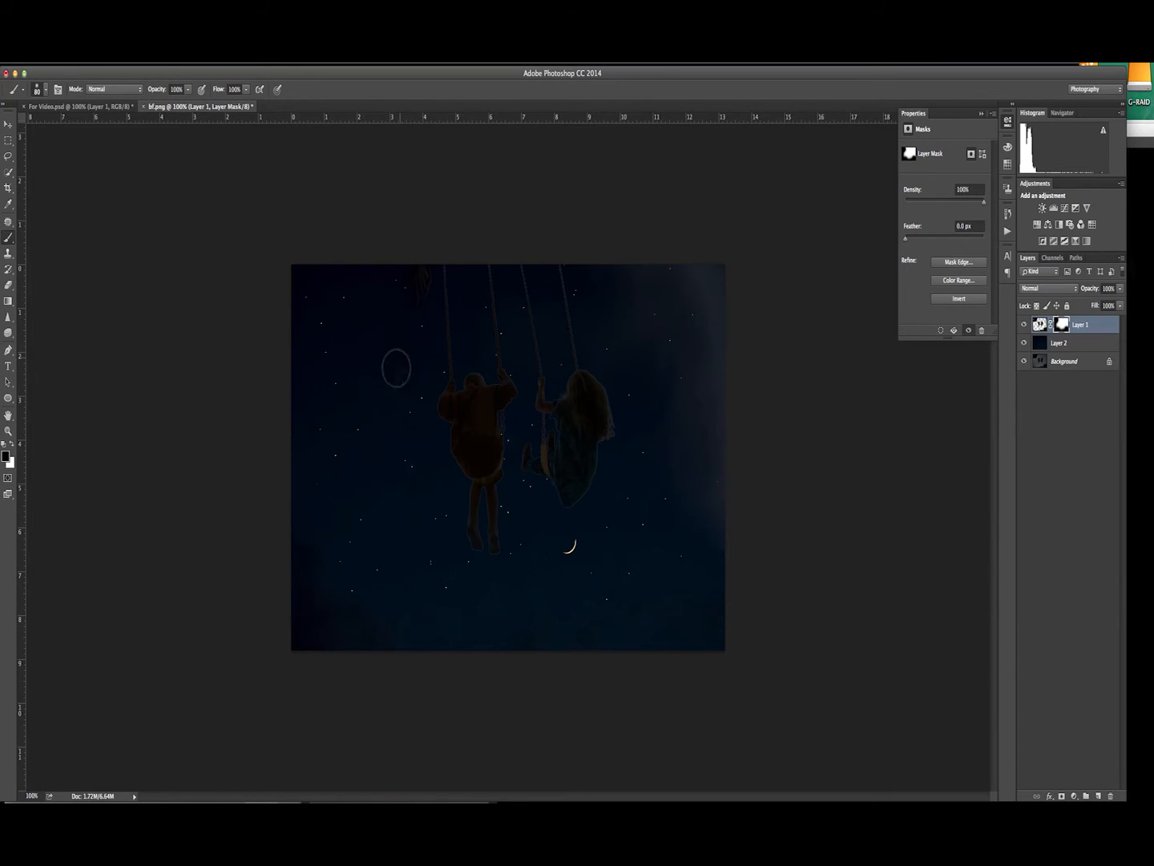
key("bracketright")
key("bracketright")
key("bracketright")
key("bracketright")
key("bracketright")
key("bracketright")
key("bracketright")
mouse_move(714, 472)
left_mouse_down()
mouse_move(698, 333)
mouse_move(717, 453)
mouse_move(705, 343)
mouse_move(650, 318)
mouse_move(647, 297)
mouse_move(713, 270)
mouse_move(734, 324)
left_mouse_up()
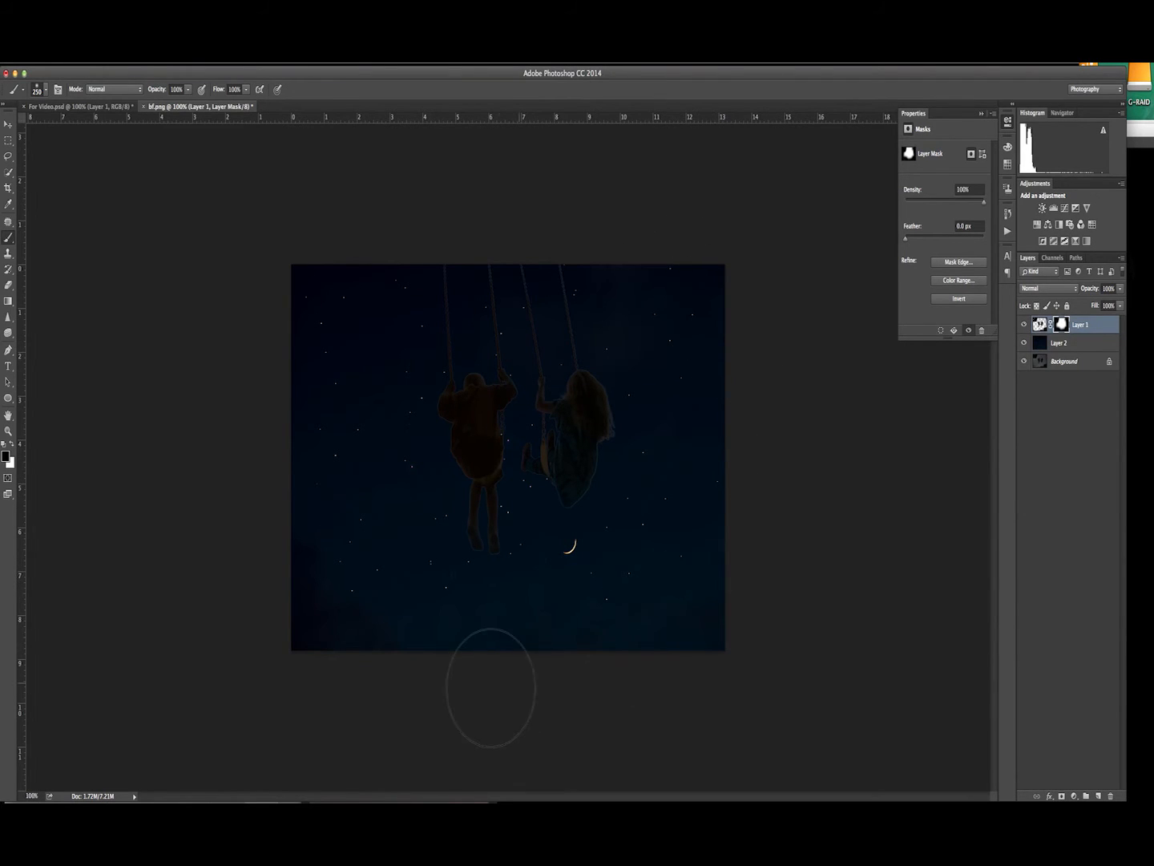
left_click(1023, 324)
left_click(1023, 324)
Darken the children into silhouettes with a Levels adjustment clipped to the cut-out layer, setting the midtones to 0.64
left_click(1041, 323)
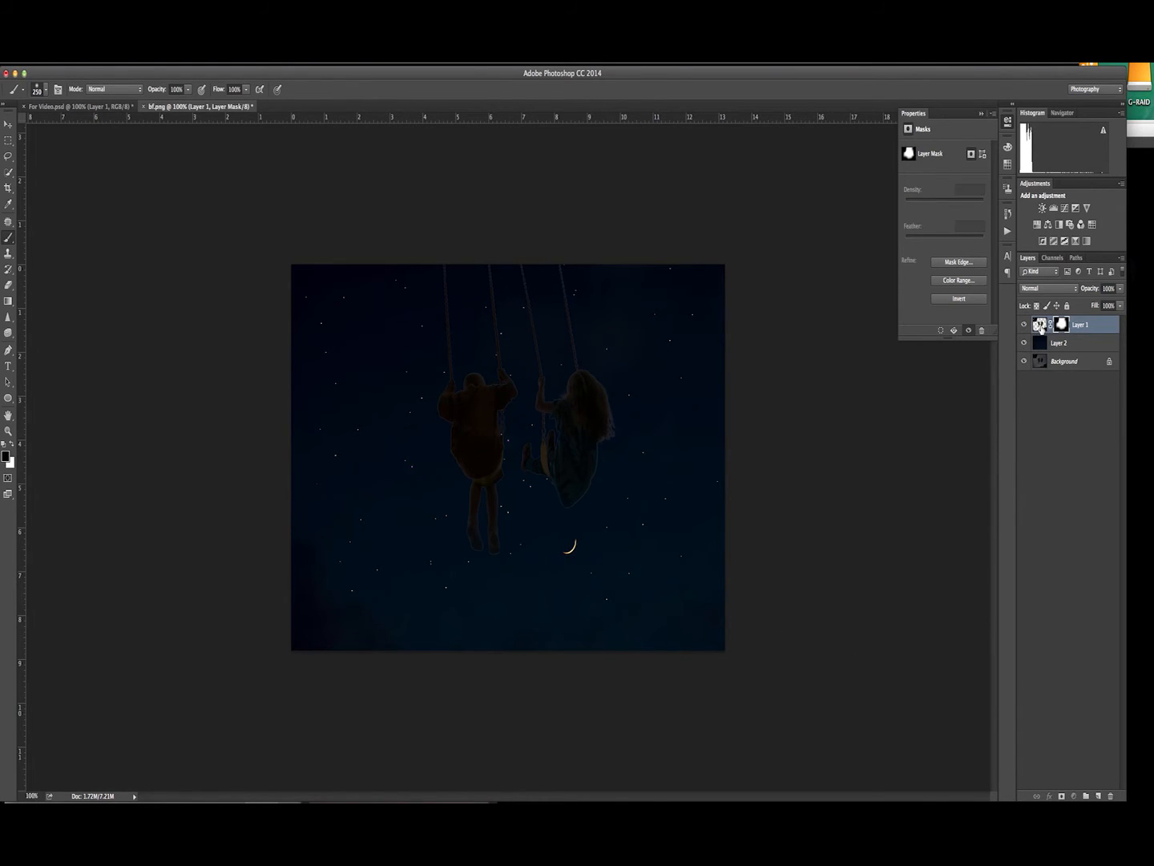
left_click(1053, 208)
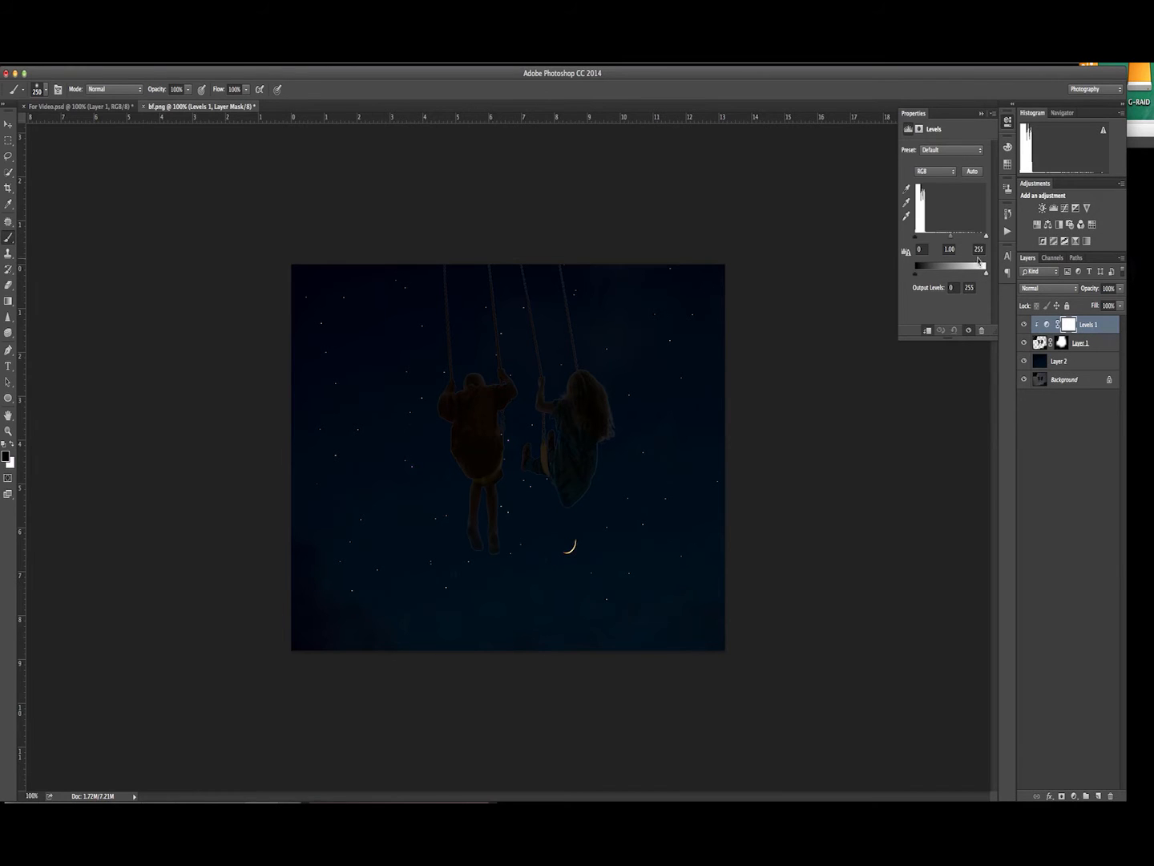
left_click_drag(951, 234, 962, 239)
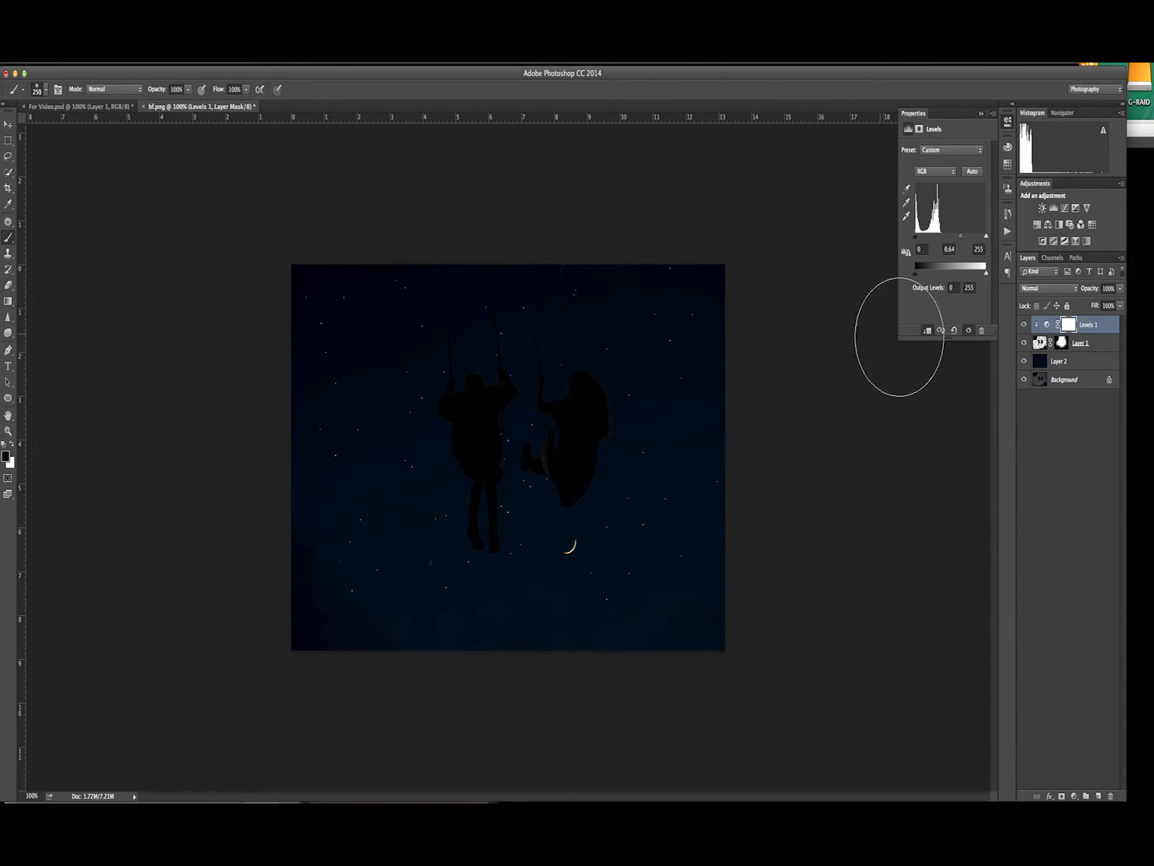
Add a radial gradient fill layer above the background, fading from near-white fcf8f8 to transparent
left_click(1064, 381)
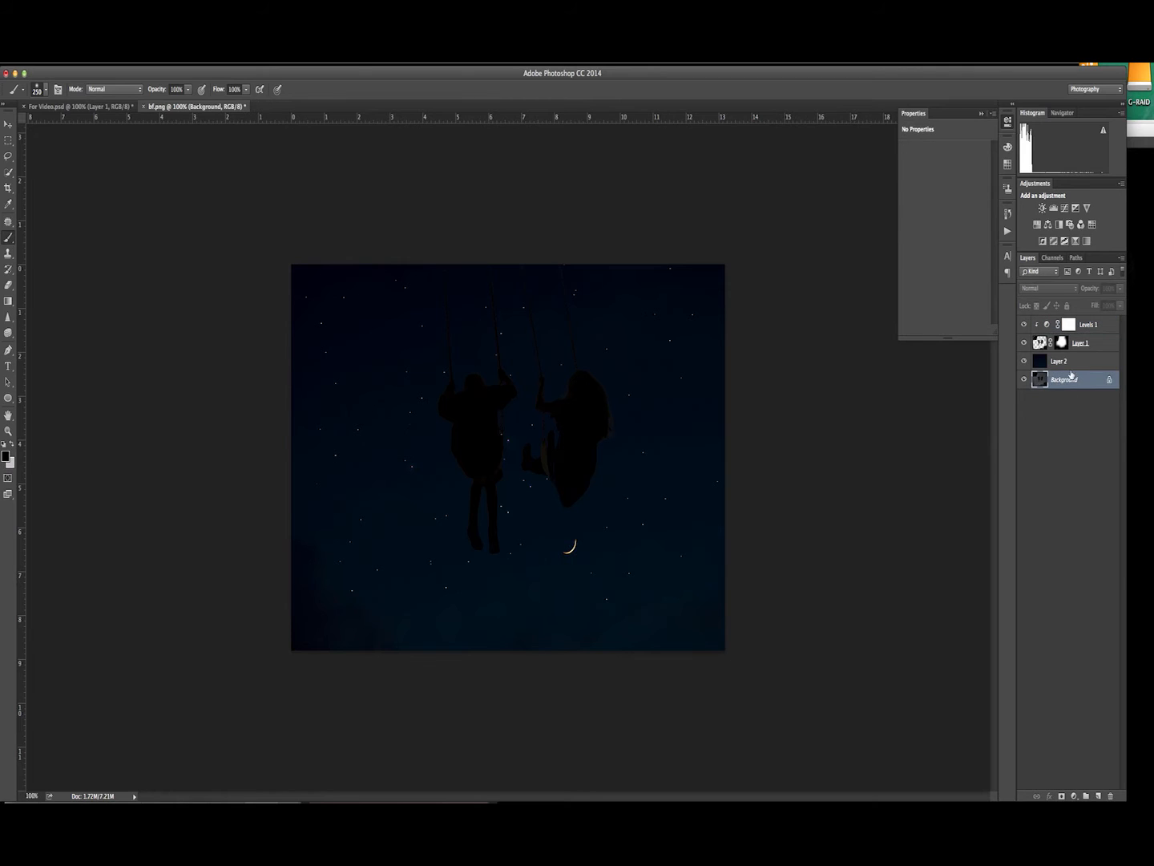
left_click(1088, 802)
left_click(778, 288)
left_click(771, 303)
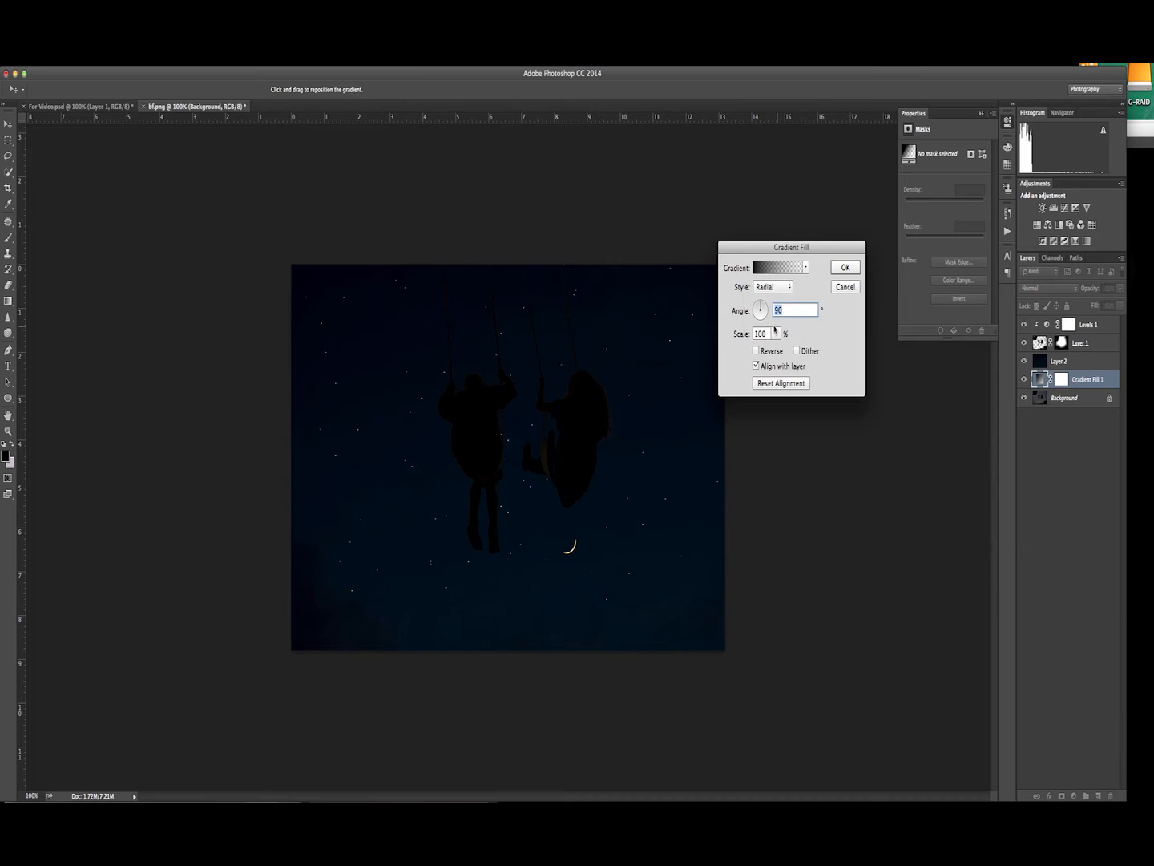
left_click(775, 267)
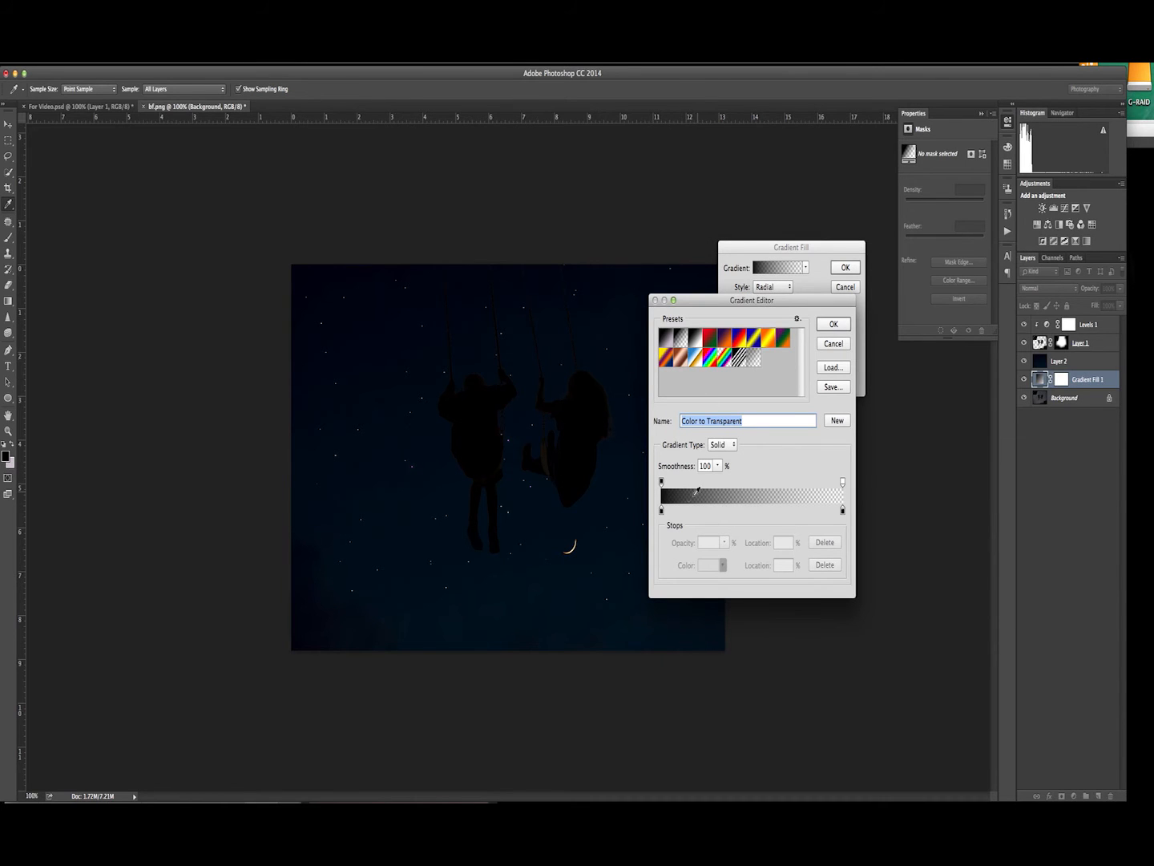
double_click(661, 510)
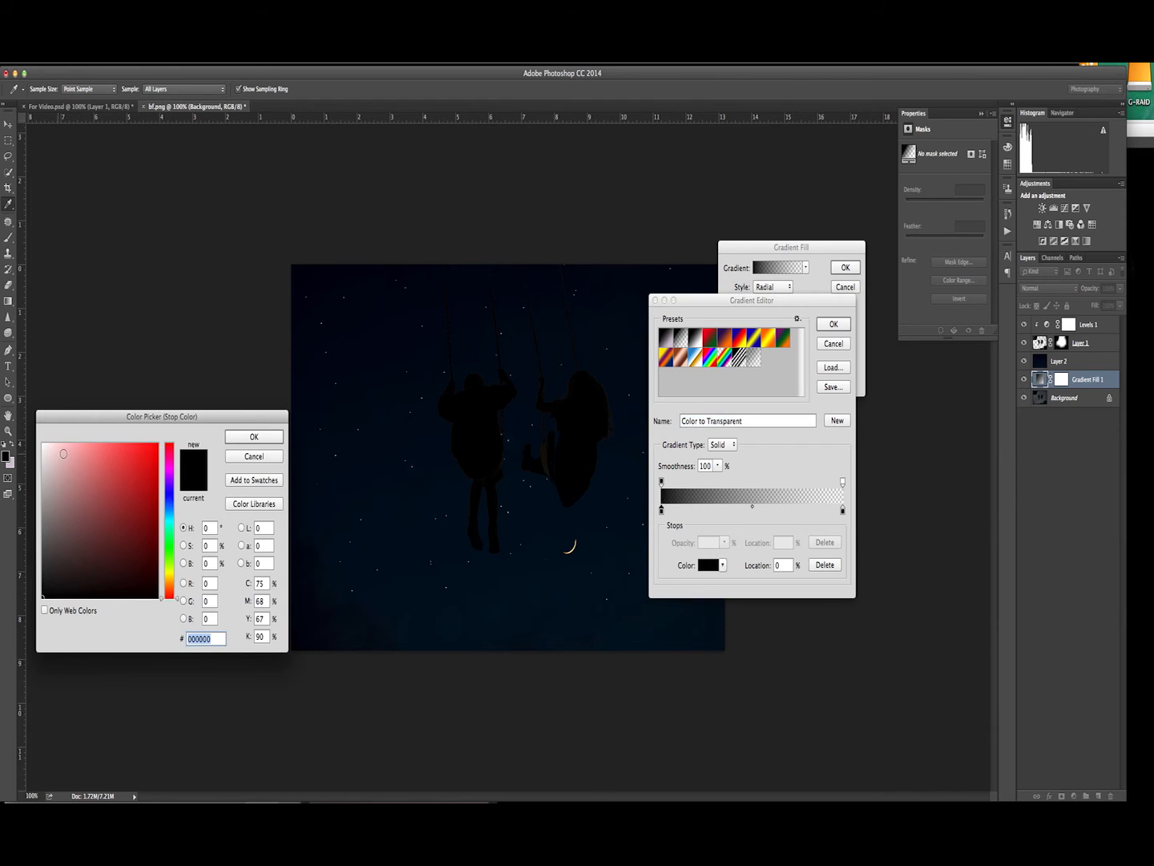
left_click(64, 448)
left_click(44, 445)
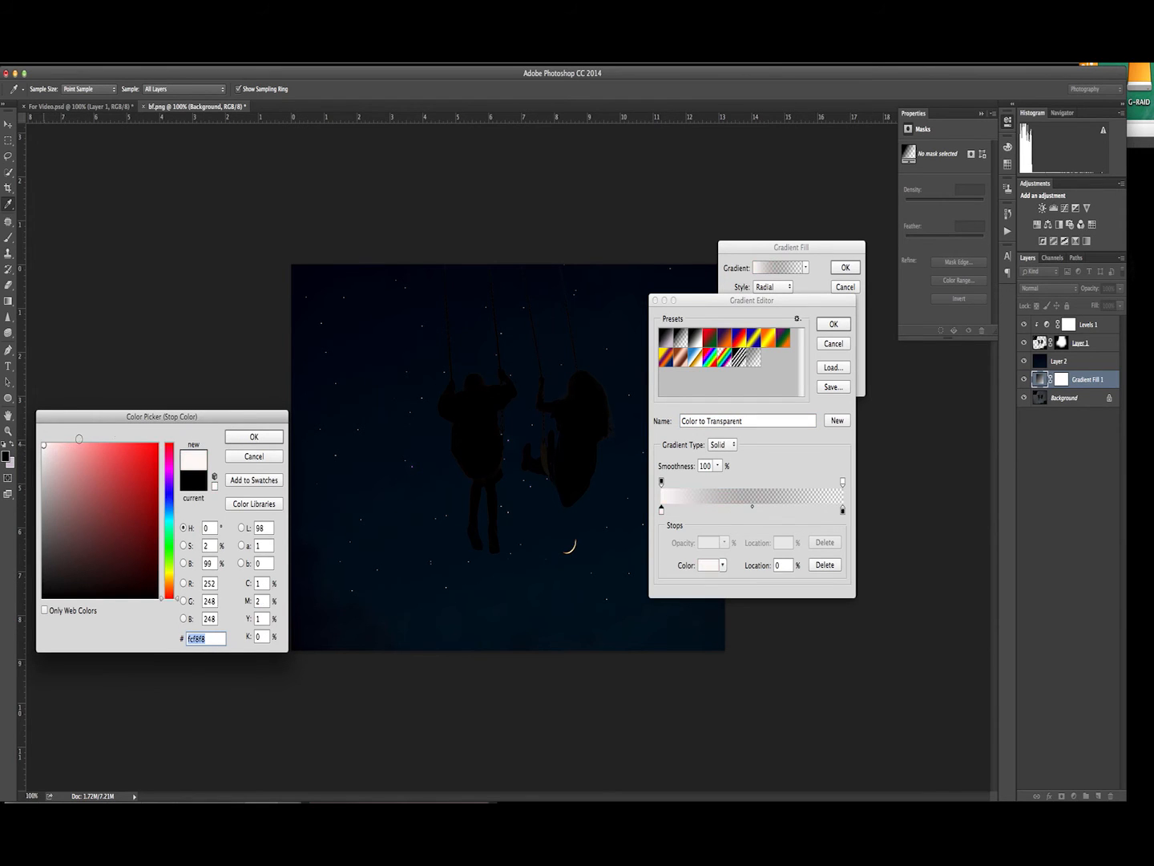
left_click(234, 437)
left_click(834, 324)
left_click(845, 267)
Place the gradient glow above the starry sky at 28% opacity and enlarge its scale to 166%
left_click_drag(1079, 380, 1081, 351)
left_click_drag(1120, 291, 1089, 301)
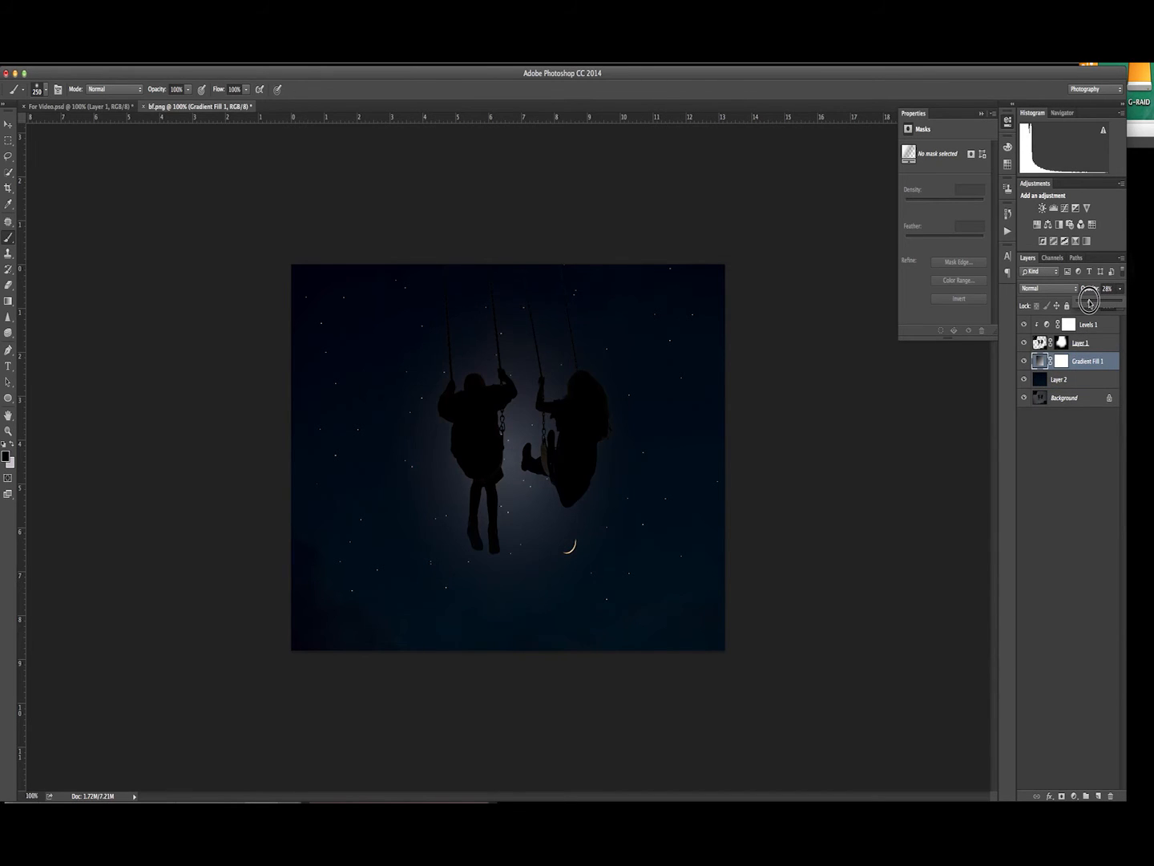
double_click(1040, 362)
left_click_drag(776, 334, 778, 350)
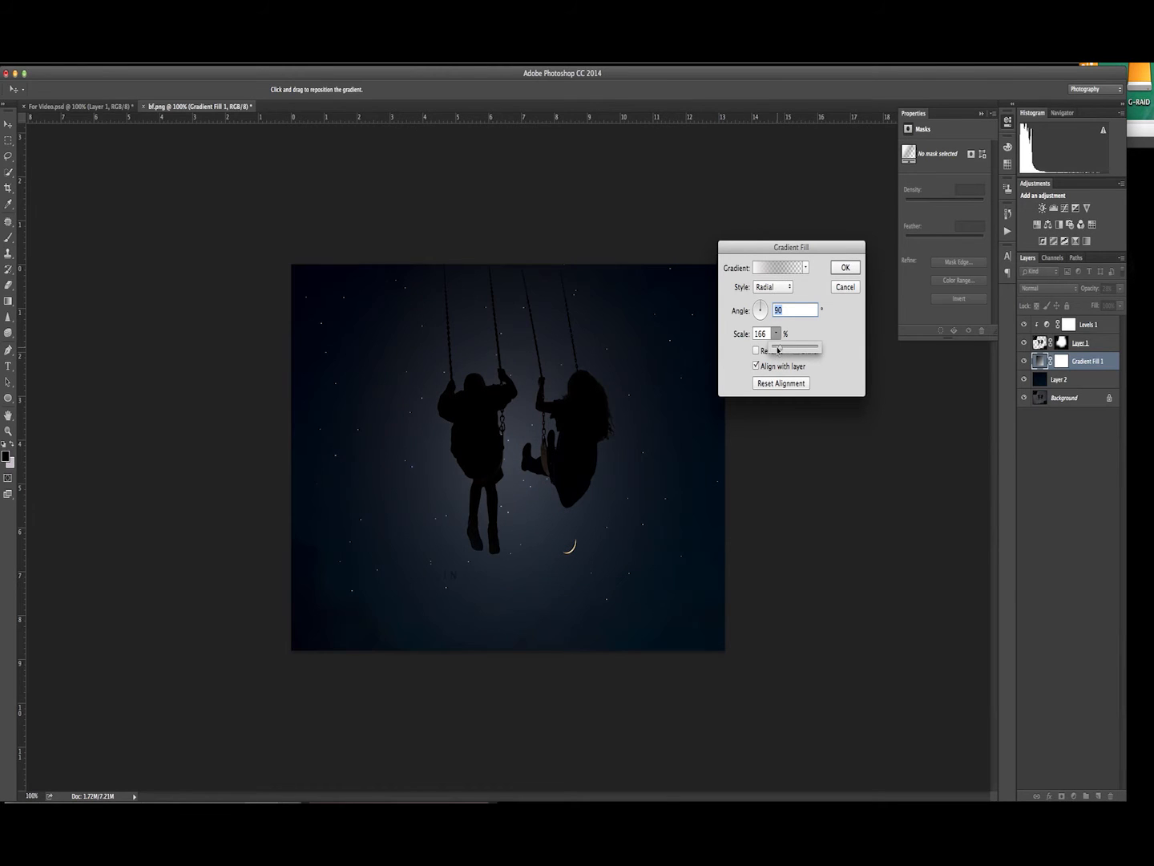
left_click(842, 272)
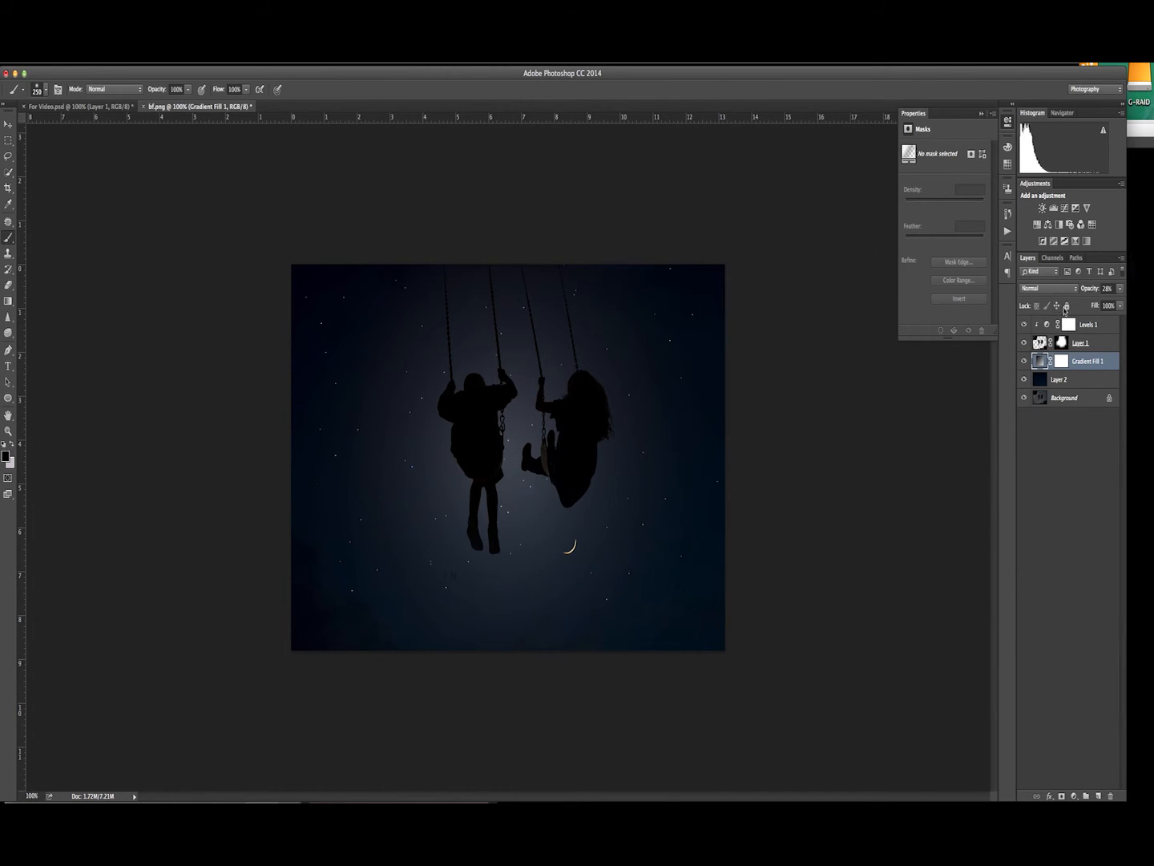
Lower the gradient glow to 15% opacity, switch it to a lightening blend mode and raise the opacity again
left_click(1120, 288)
left_click(1085, 300)
left_click(1058, 286)
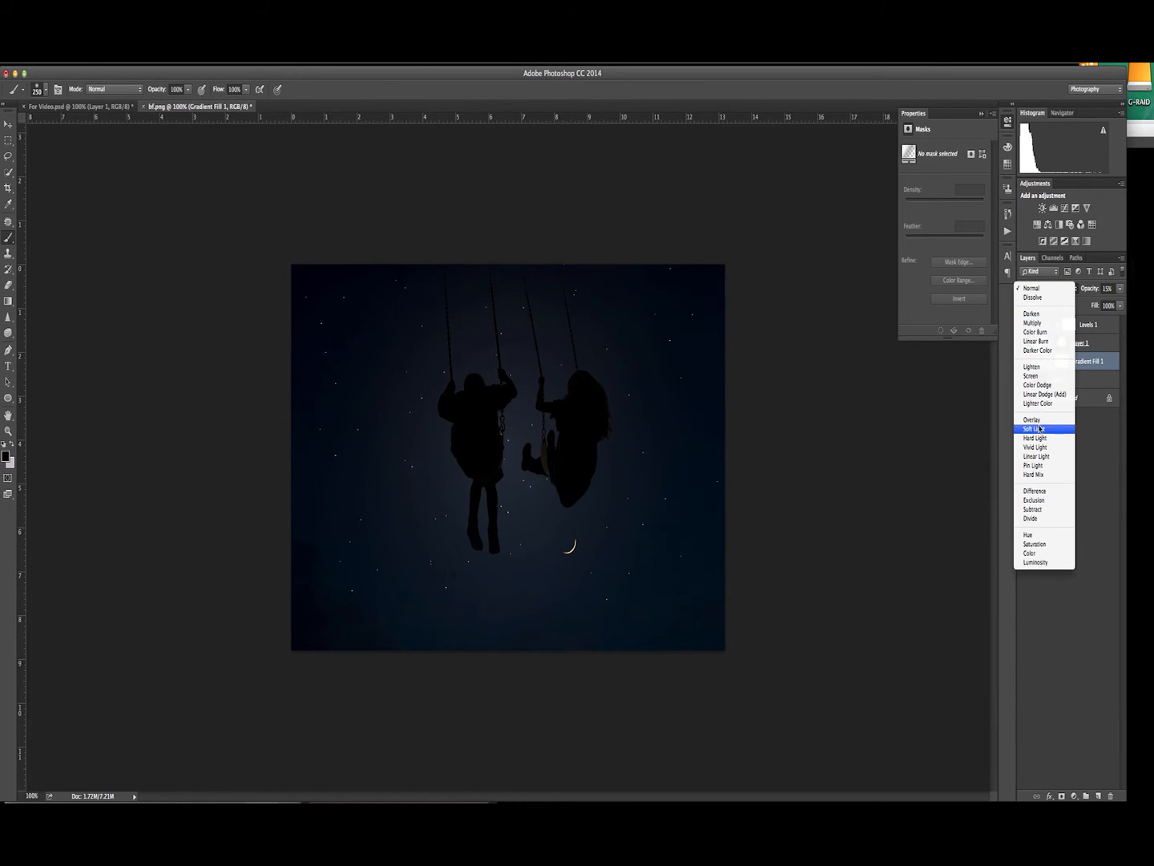
left_click(1058, 400)
left_click(1120, 288)
left_click_drag(1085, 301, 1098, 300)
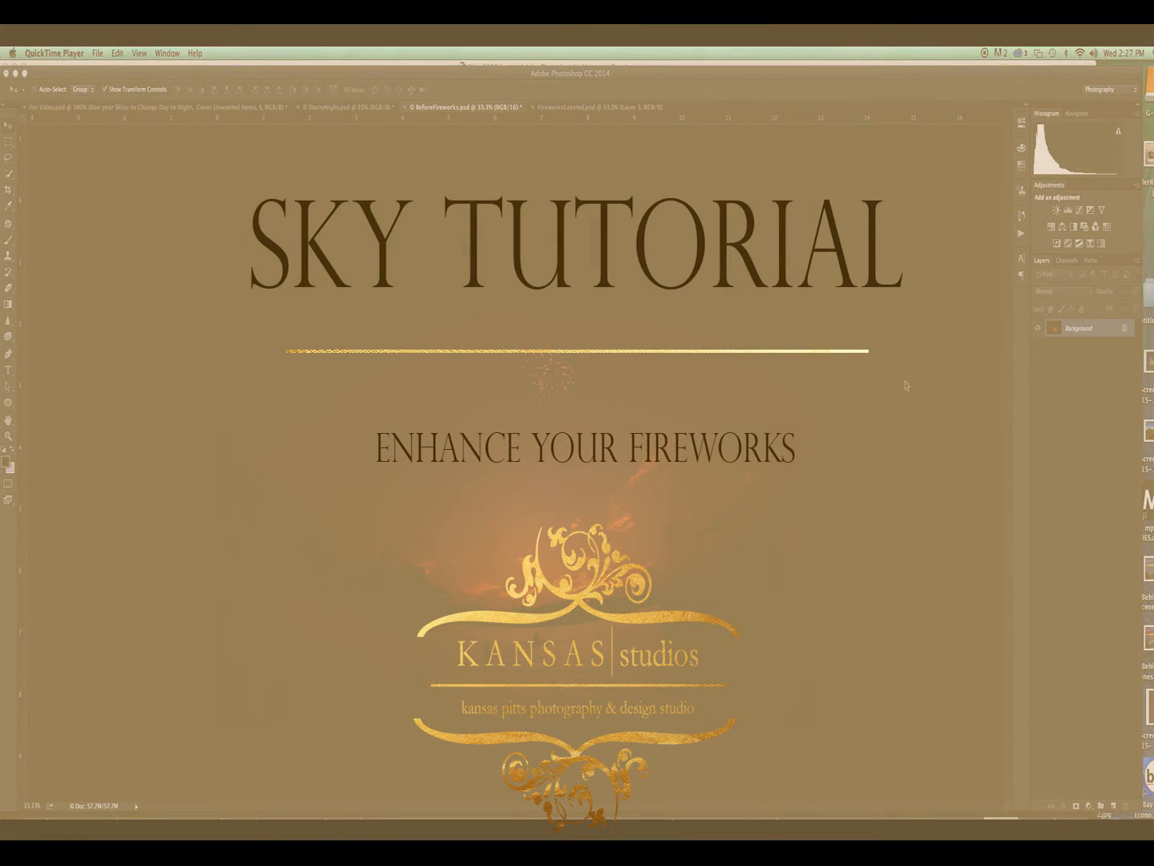
In FireworksLayered.psd, select the layers from BigBurst up to BigColor2, leaving out BokehGoldAfterburn
left_click(654, 107)
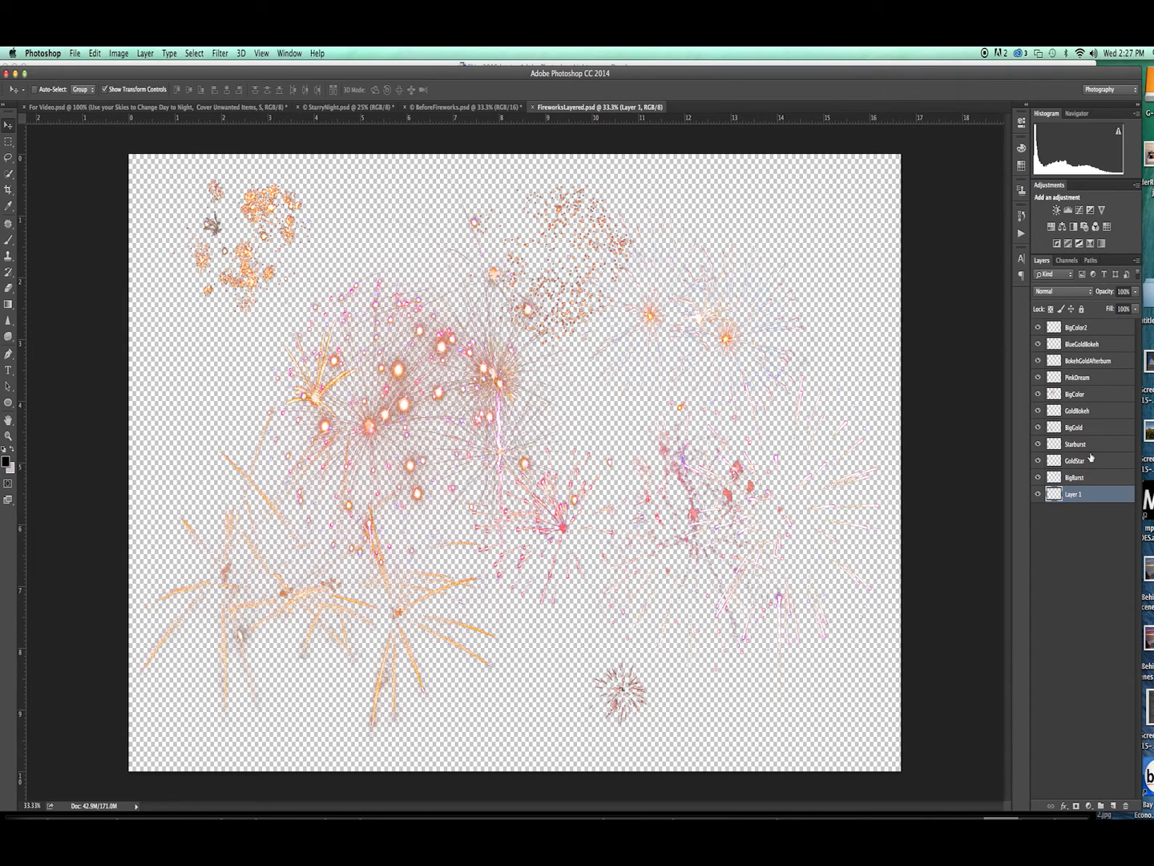
left_click(499, 110)
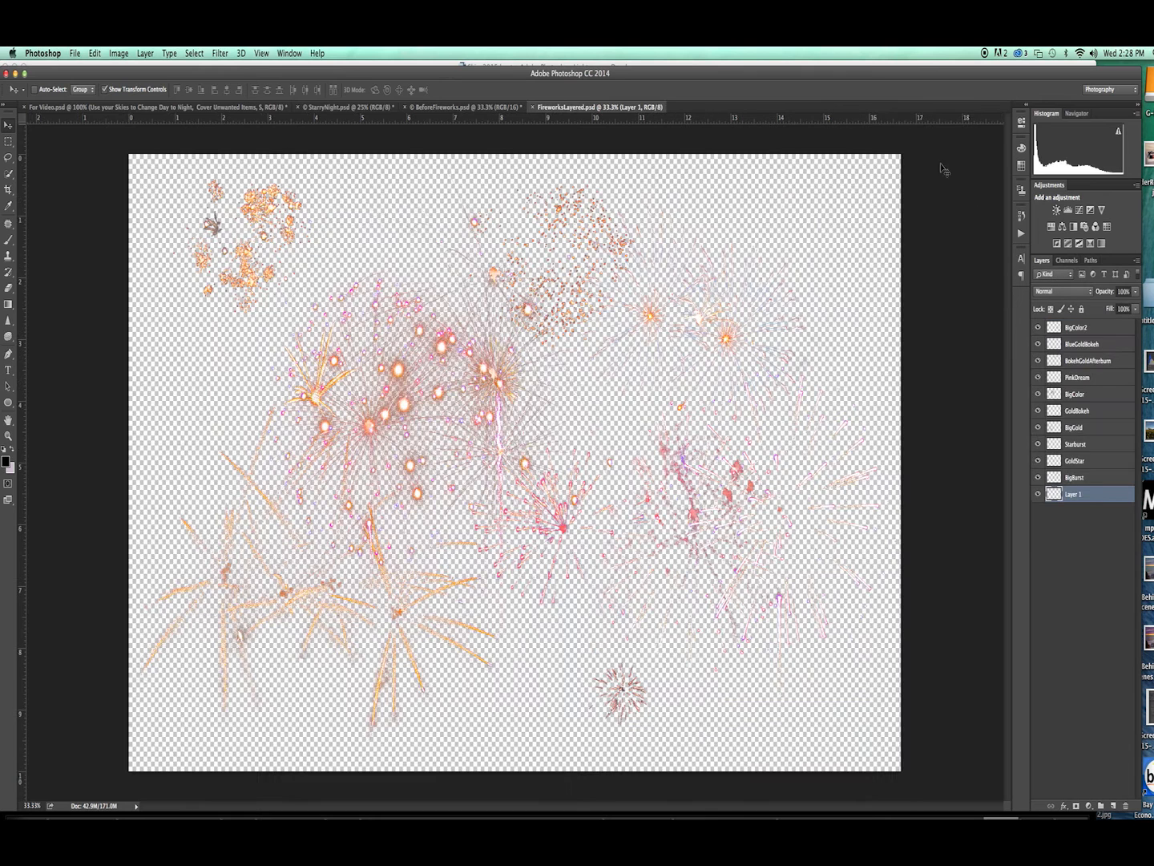
left_click(642, 109)
left_click(1078, 478)
left_click(1091, 330, "shift")
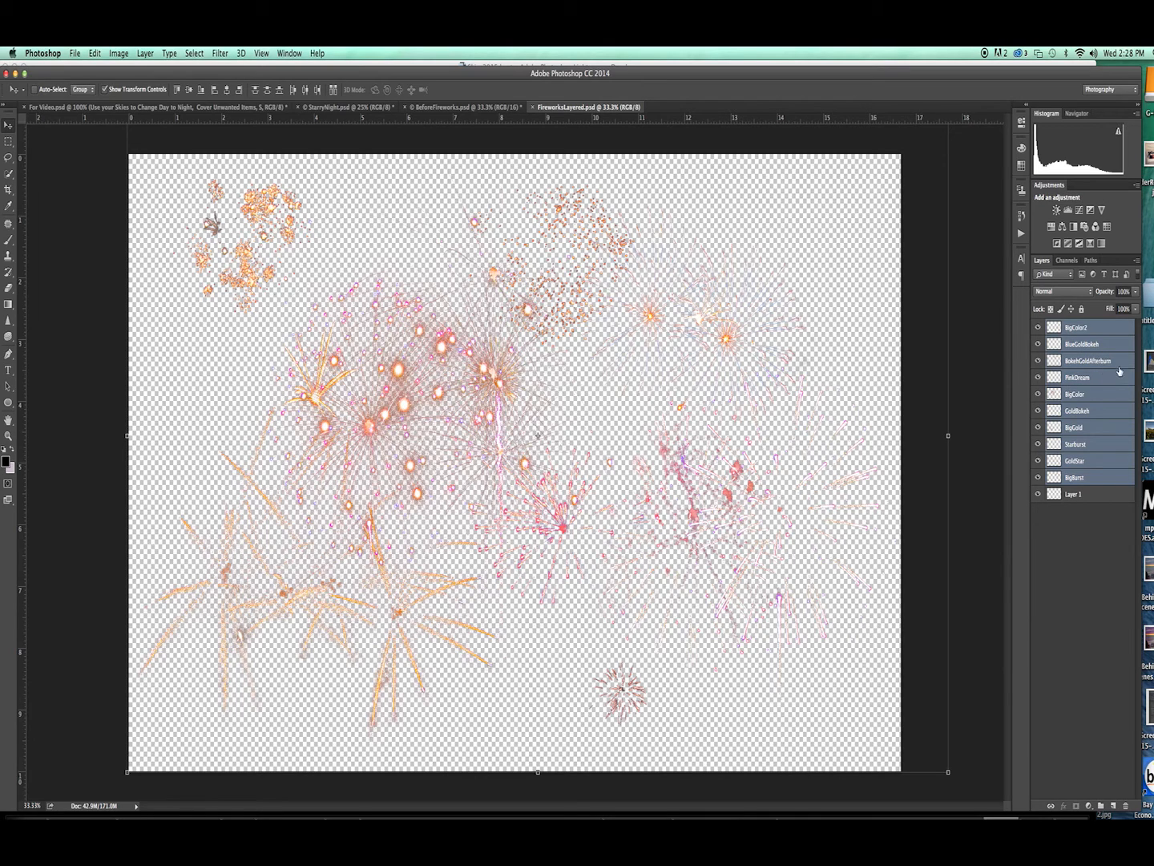
left_click(1118, 367, "super")
Copy the selected fireworks layers into BeforeFireworks.psd and scale them together to about 37% in the middle of the sky
left_click_drag(625, 106, 531, 405)
left_click(671, 354)
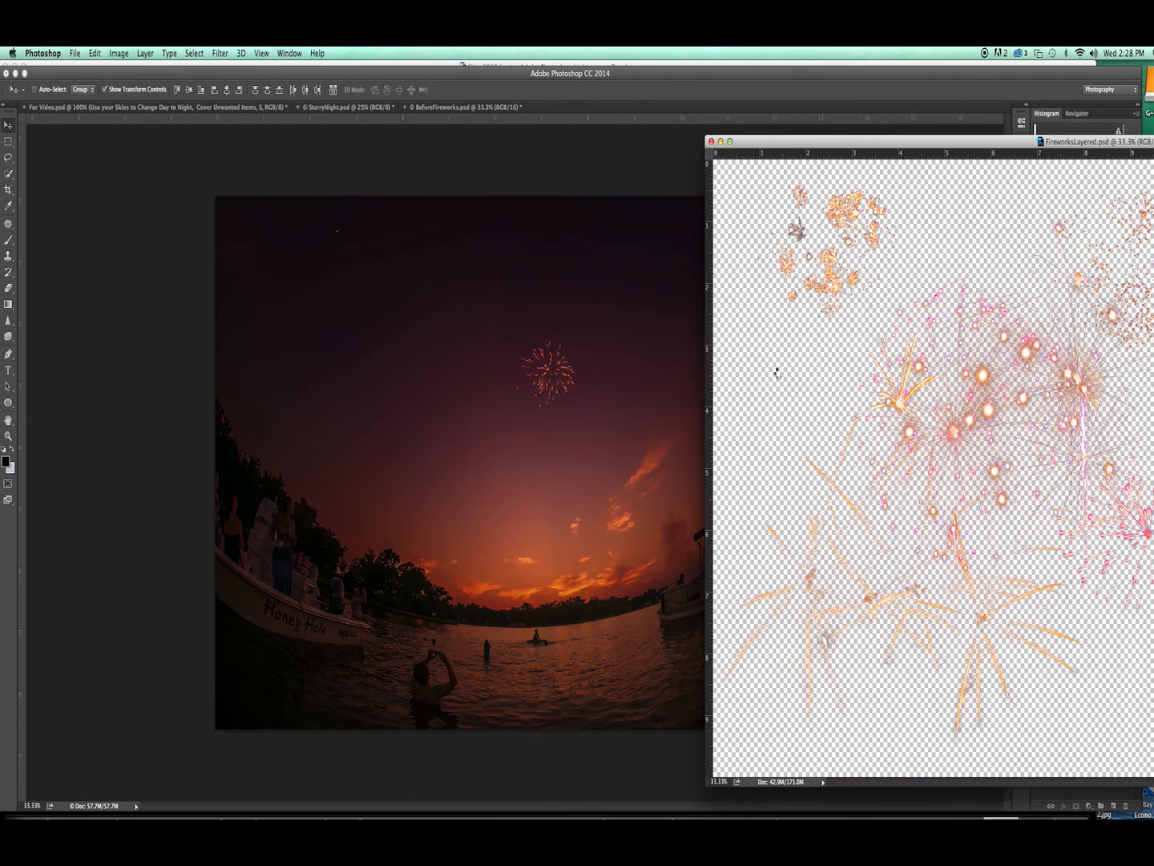
left_click_drag(355, 146, 435, 339)
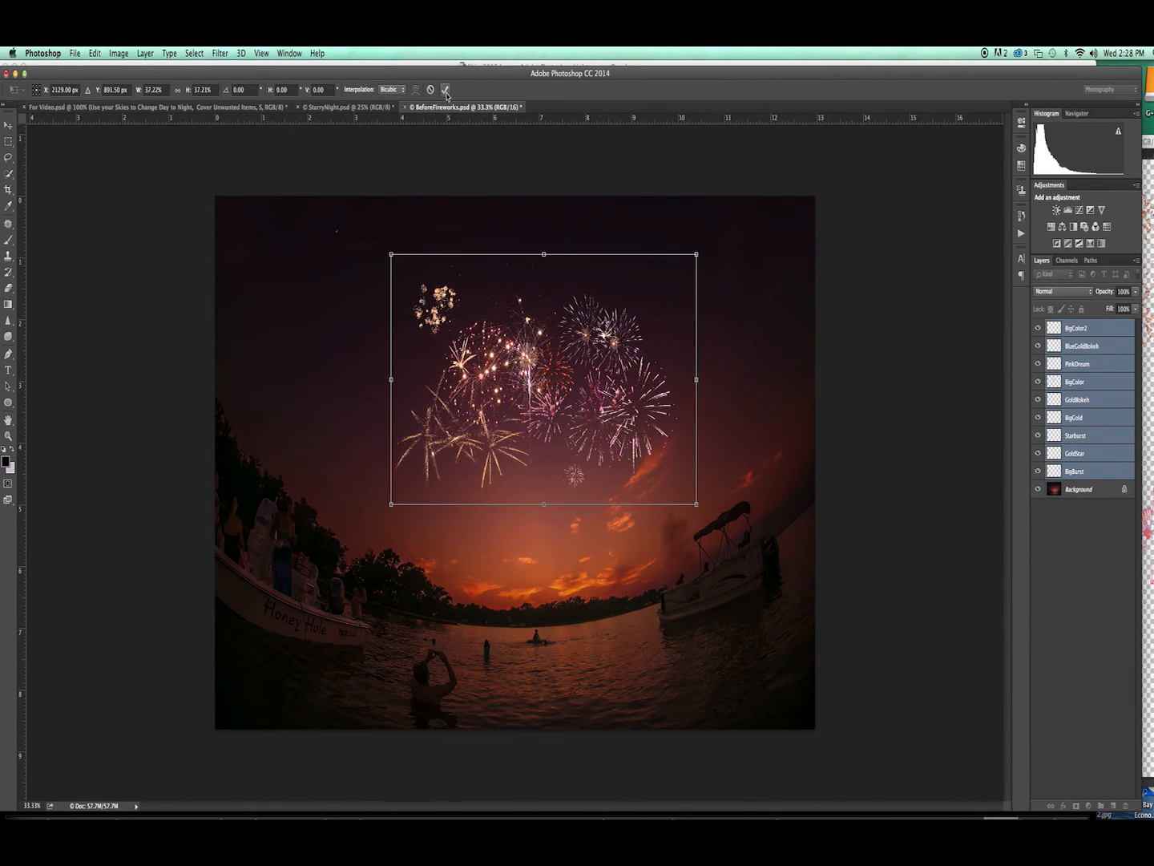
key("Return")
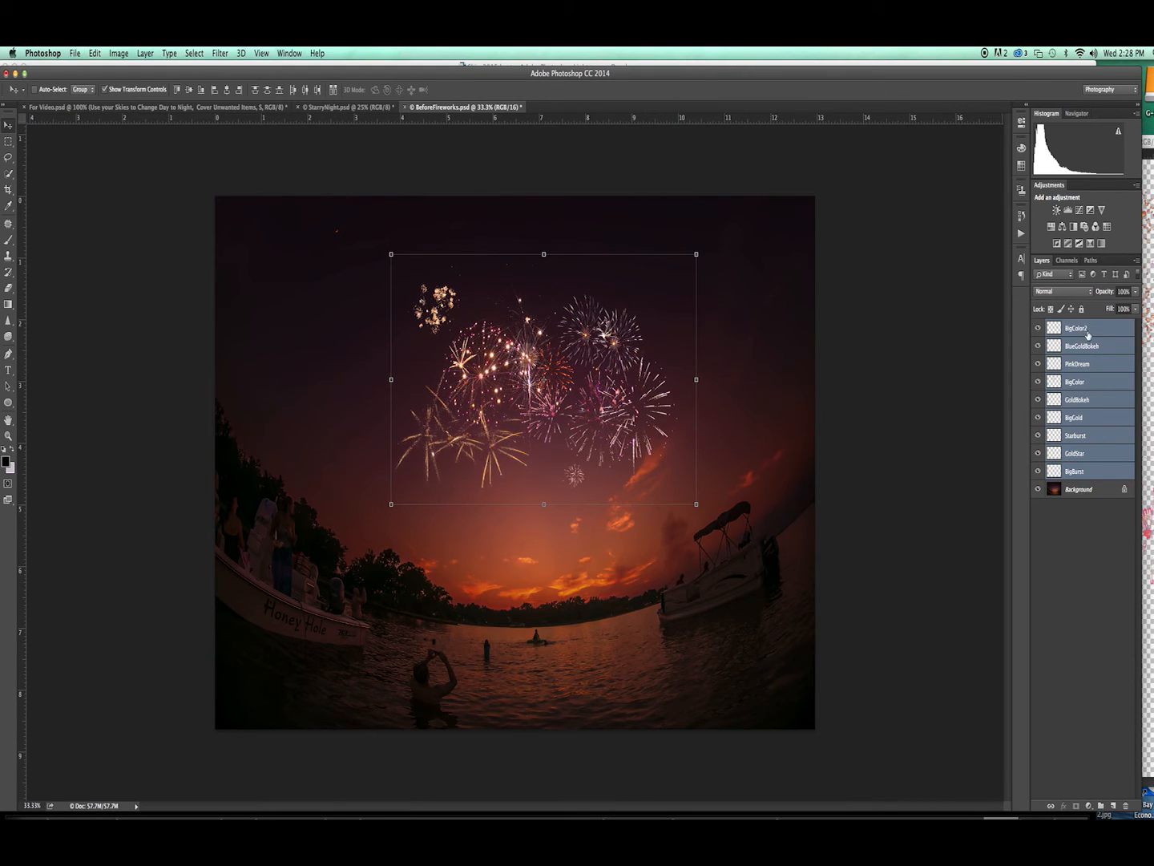
Enlarge the BlueGoldBokeh firework to about 235% and move it up into the middle of the fireworks cluster
left_click(1093, 348)
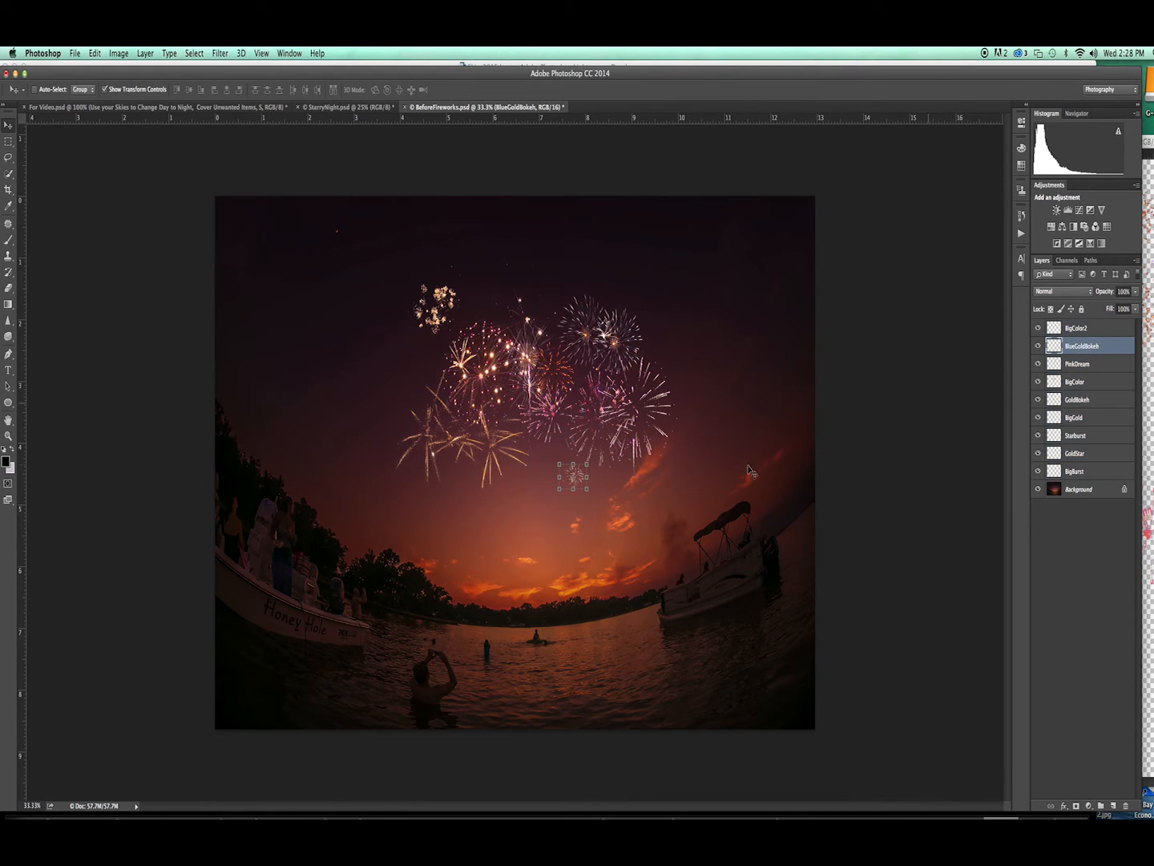
key("ctrl+t")
left_click_drag(587, 486, 593, 410)
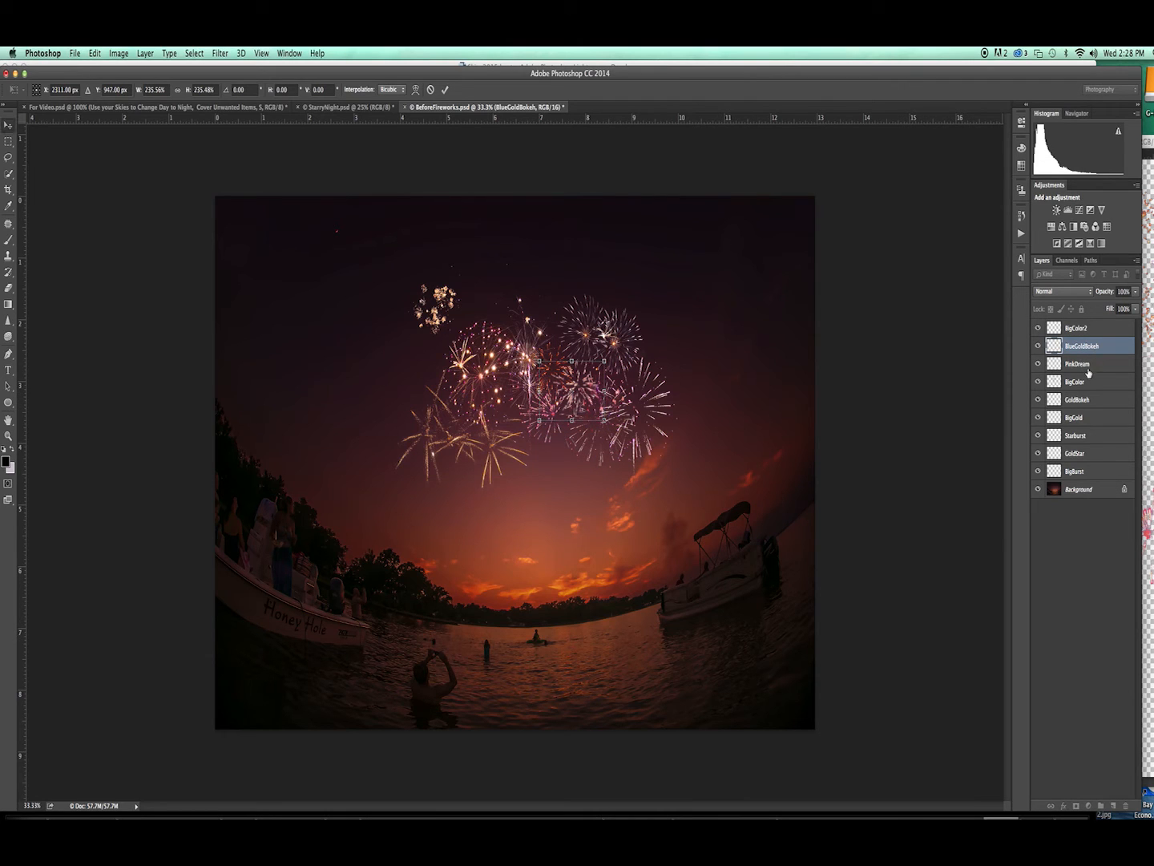
key("Return")
Move the BigColor firework to the cluster's lower right and the GoldBokeh firework into the cluster's right side
left_click(1087, 366)
left_click(1089, 384)
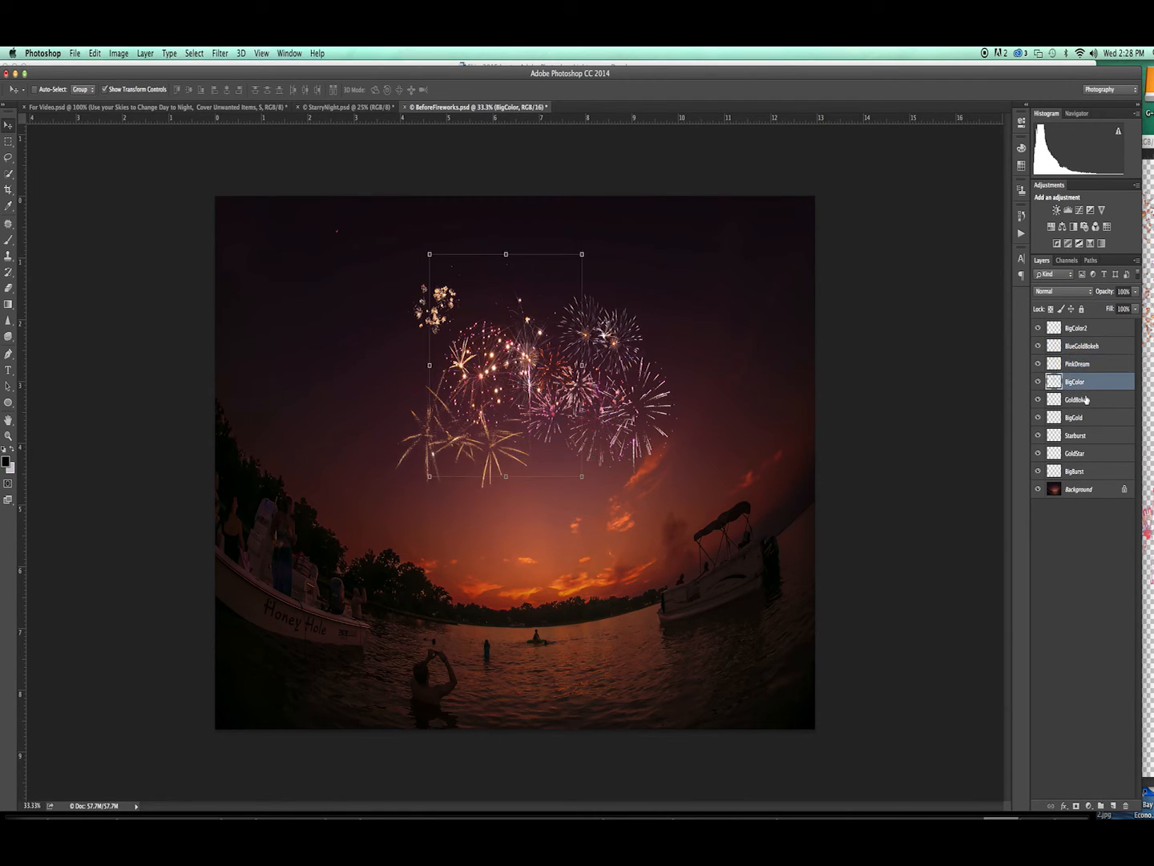
left_click_drag(577, 439, 699, 497)
left_click(1098, 401)
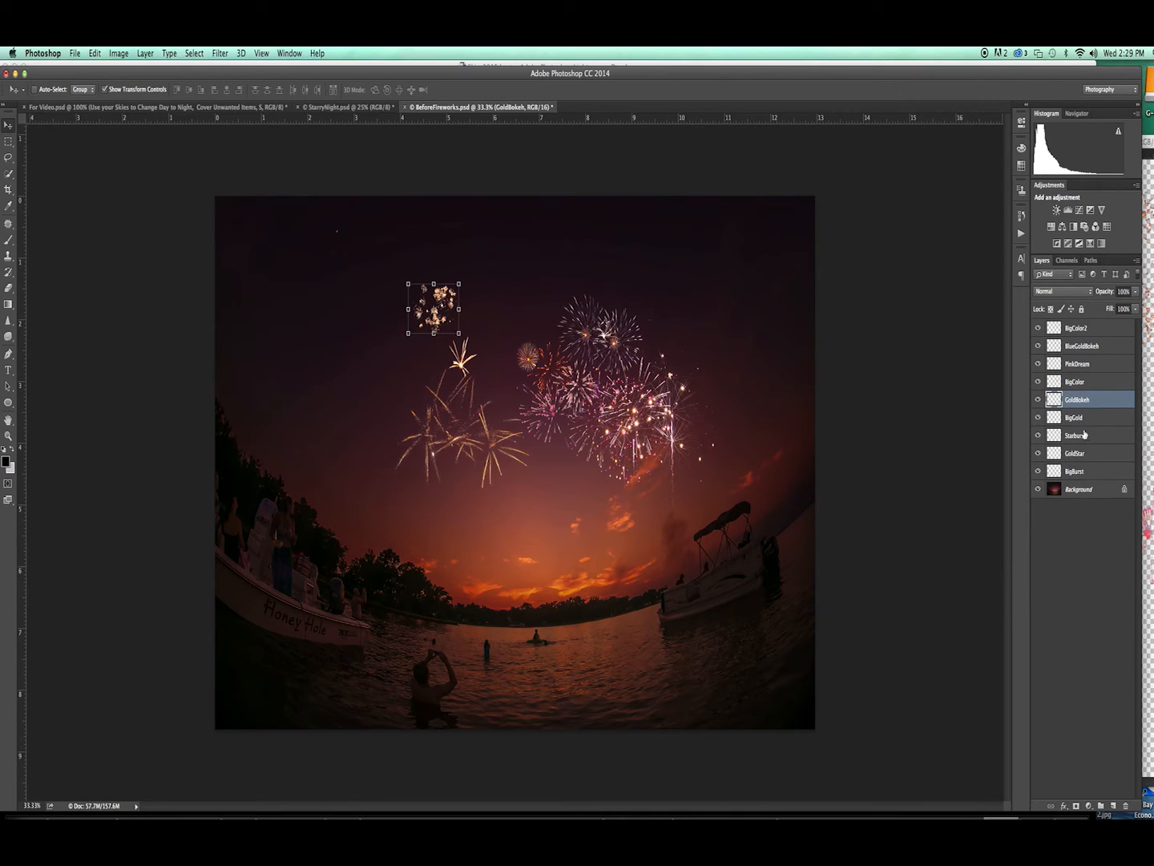
left_click_drag(447, 327, 651, 370)
Move the BigGold fireworks to the cluster's upper right and free-transform them to spread over its top
left_click(1106, 418)
left_click_drag(515, 428, 667, 352)
key("ctrl+t")
left_click_drag(686, 293, 727, 275)
key("Return")
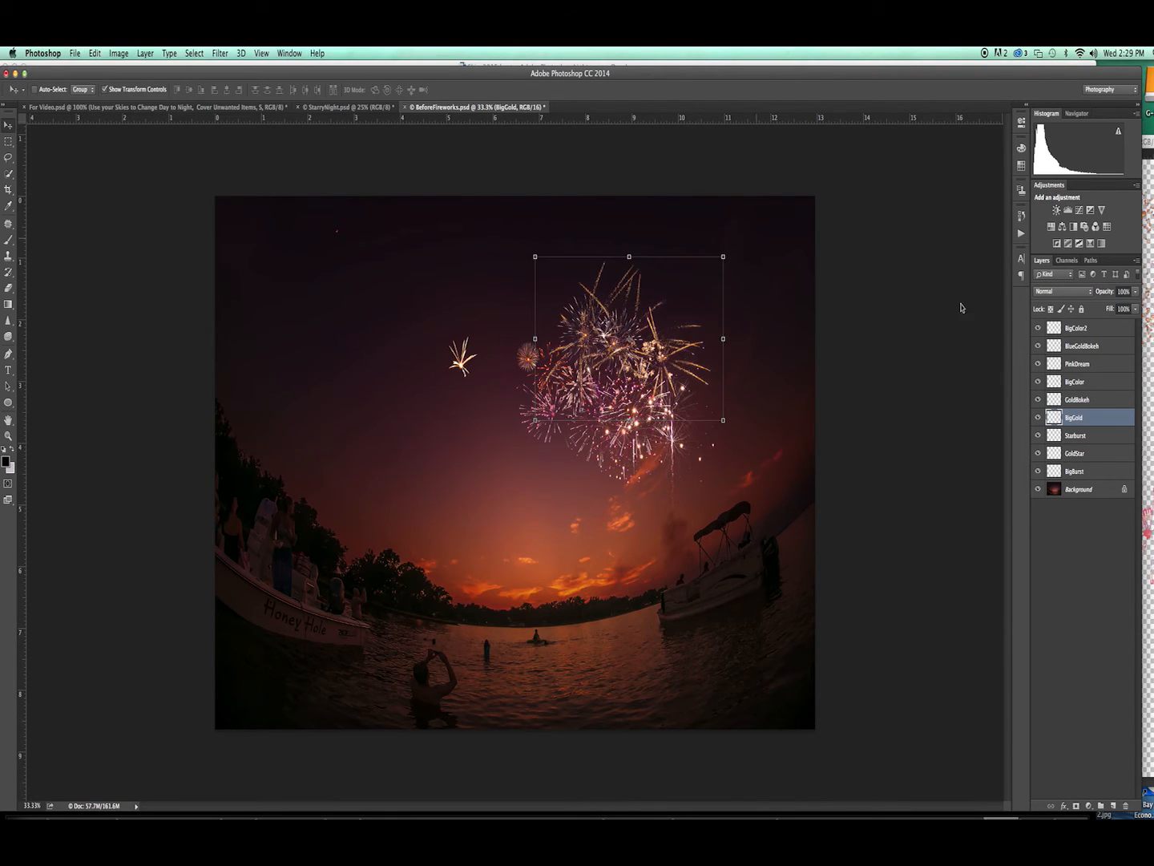
Move the GoldStar firework into the middle of the cluster and hide its layer
left_click(1082, 437)
left_click(1086, 454)
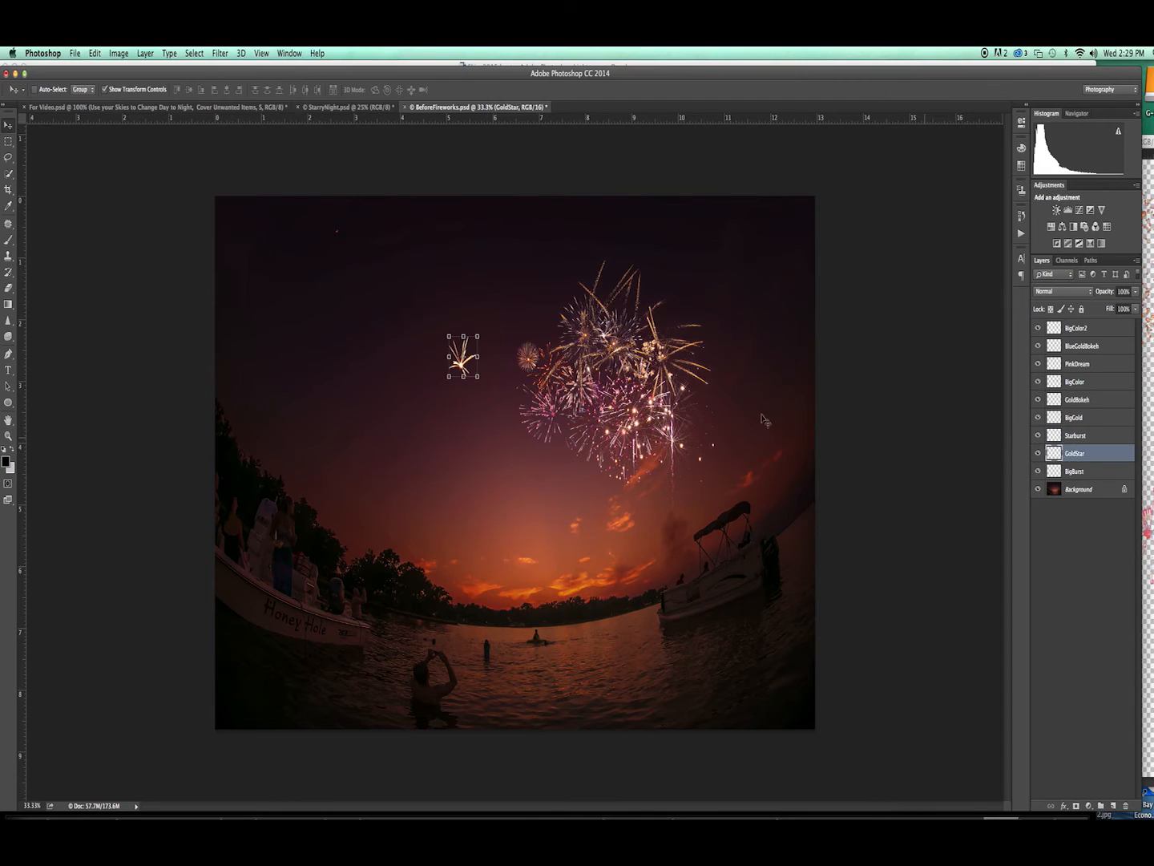
left_click_drag(468, 370, 623, 383)
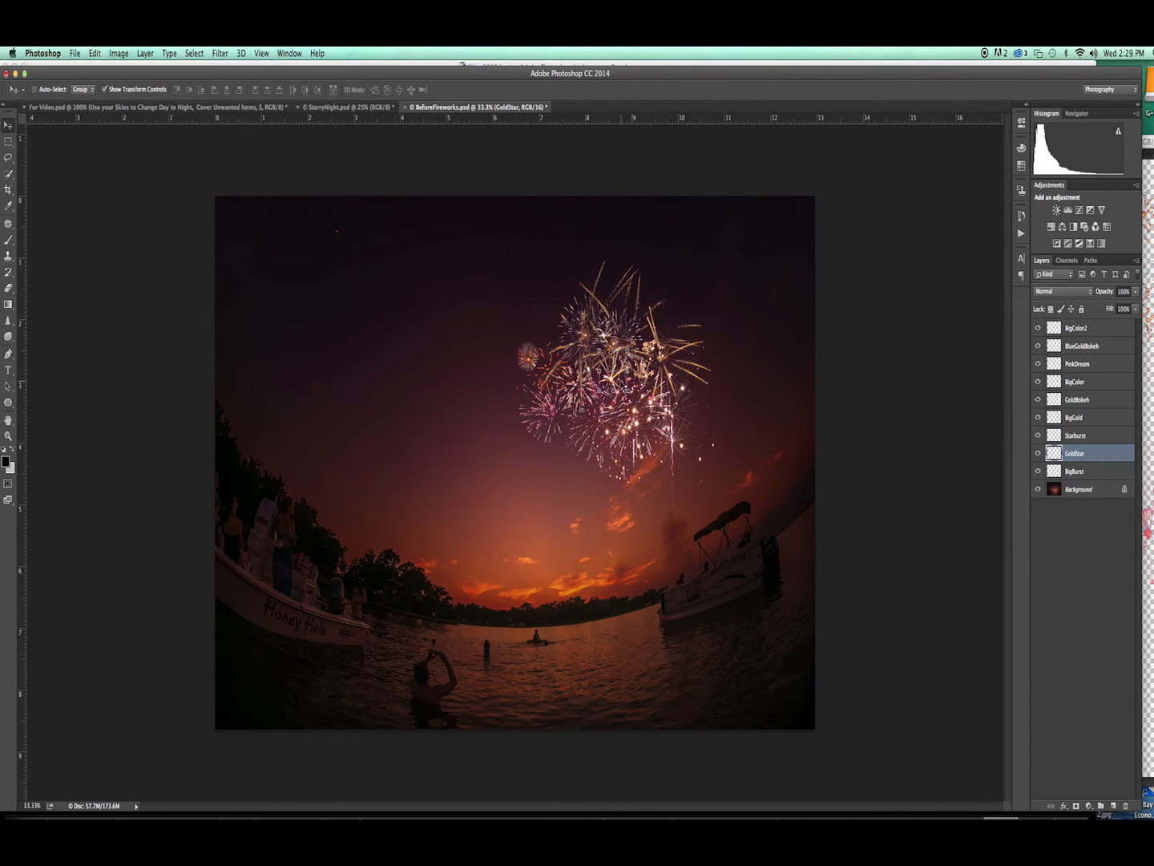
left_click(1038, 453)
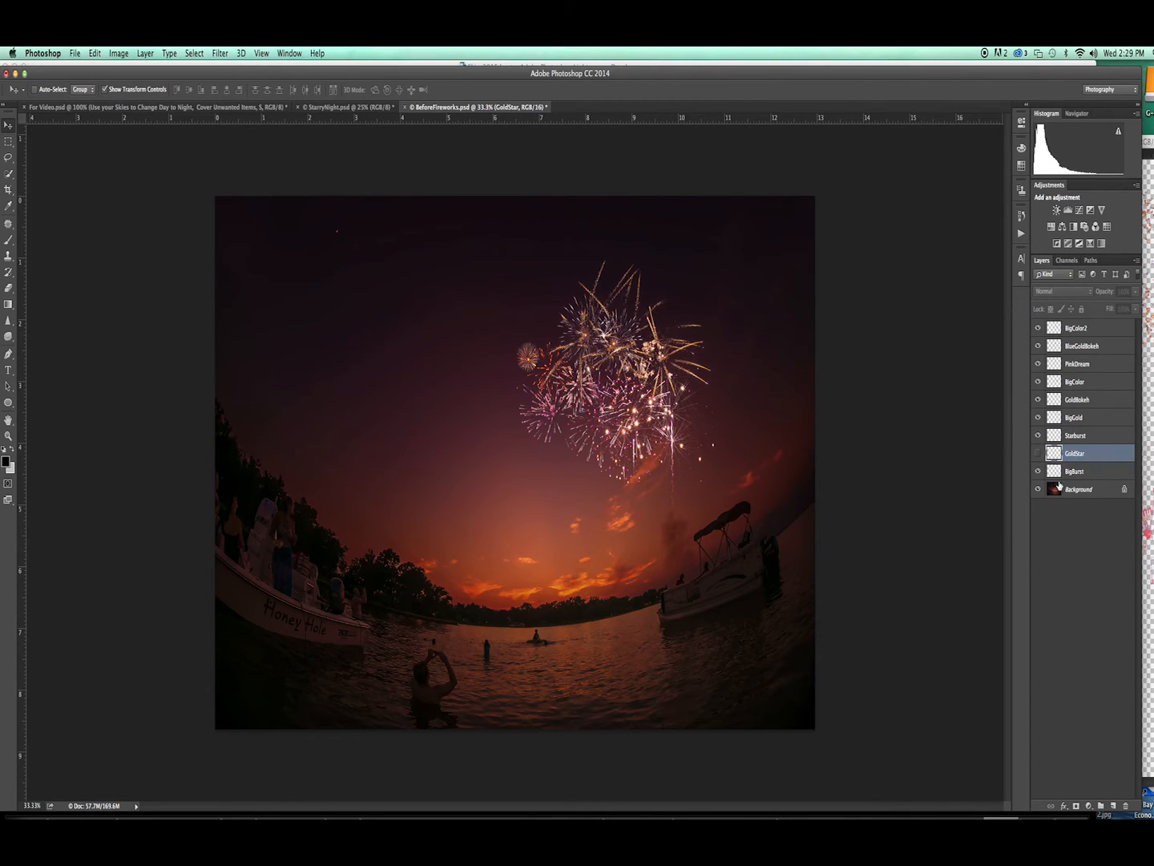
Enlarge the Starburst firework to about 296% and place it at the lower left of the cluster
left_click(1076, 439)
key("ctrl+t")
left_click_drag(538, 366, 596, 382)
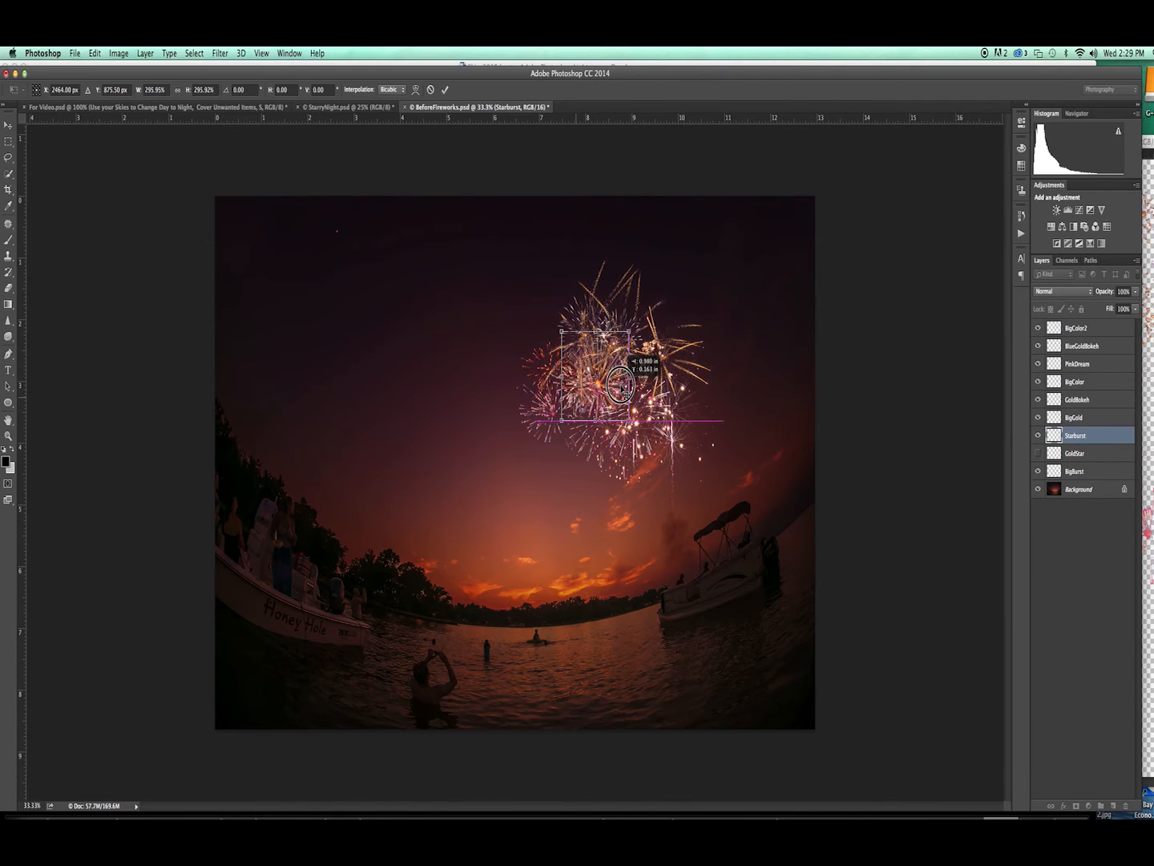
left_click(445, 90)
left_click_drag(622, 366, 605, 428)
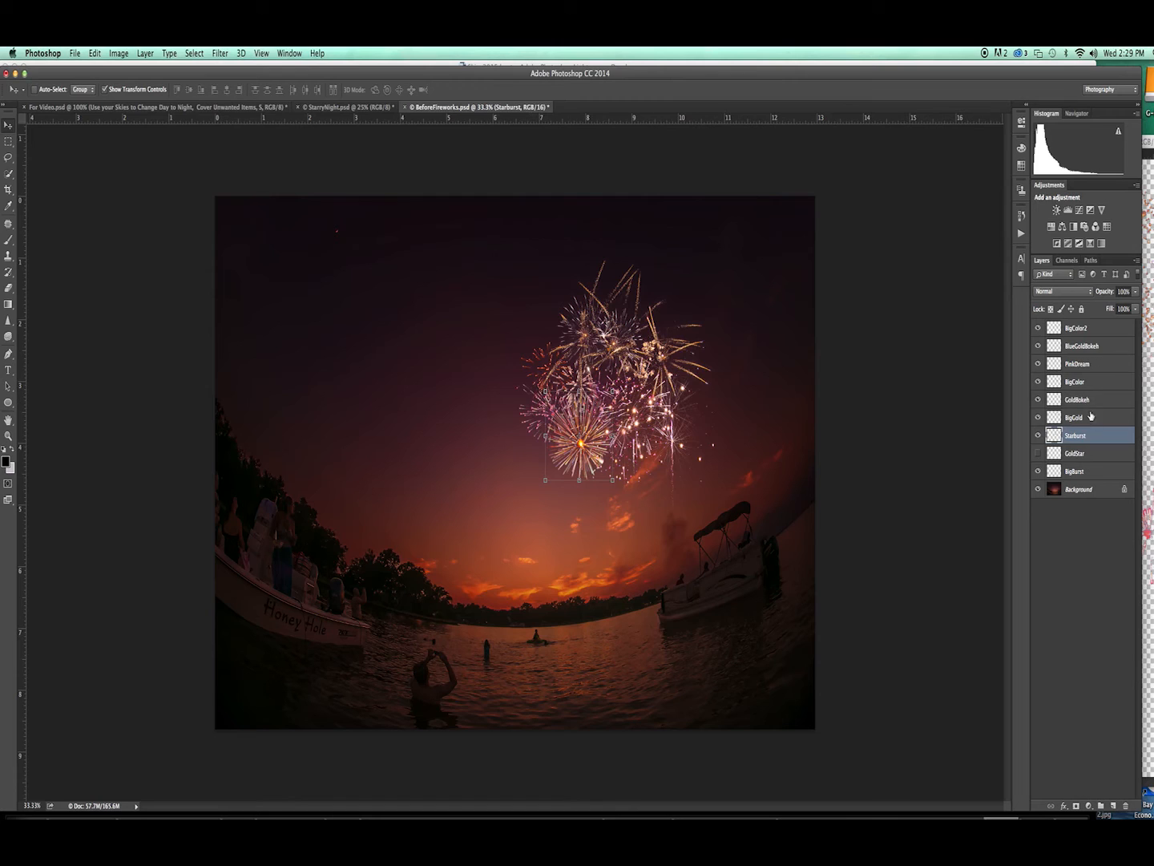
Merge all the firework layers from BigColor2 down to BigBurst into one layer, and toggle its visibility to compare
left_click(1083, 330)
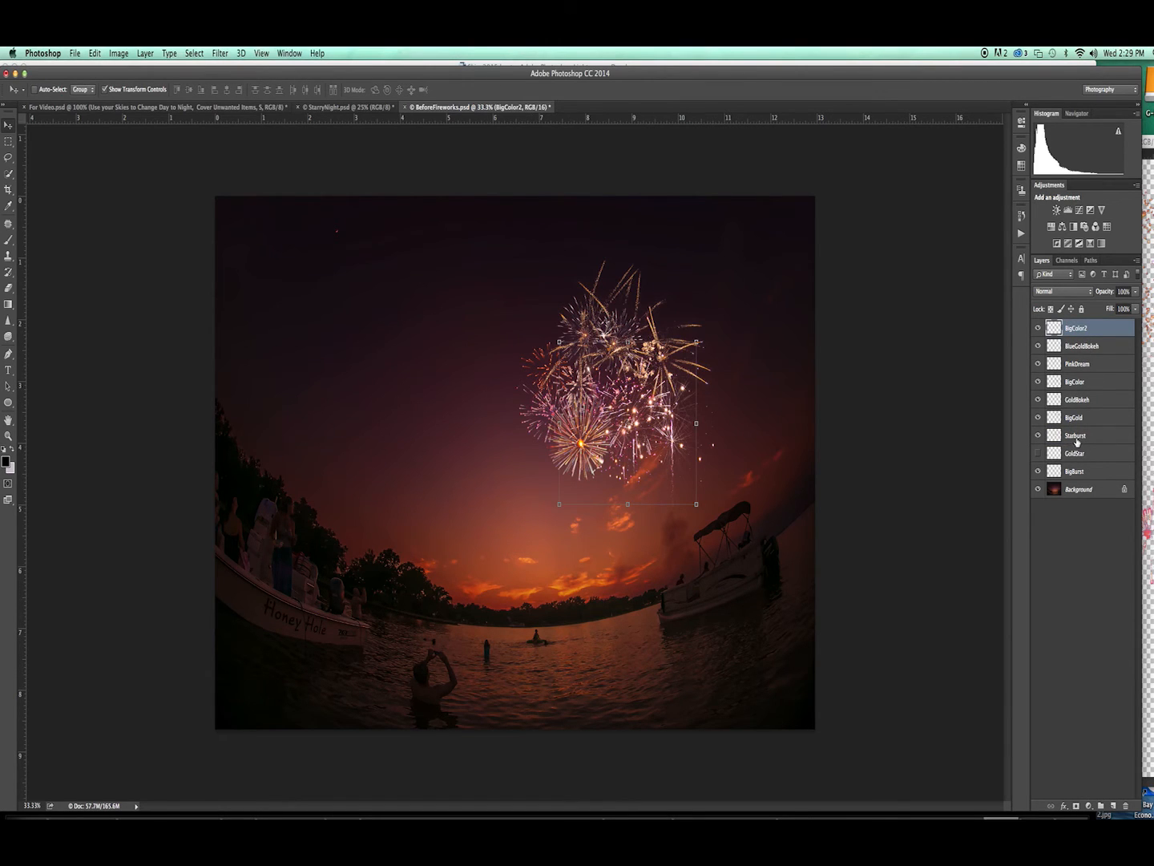
left_click(1076, 473, "shift")
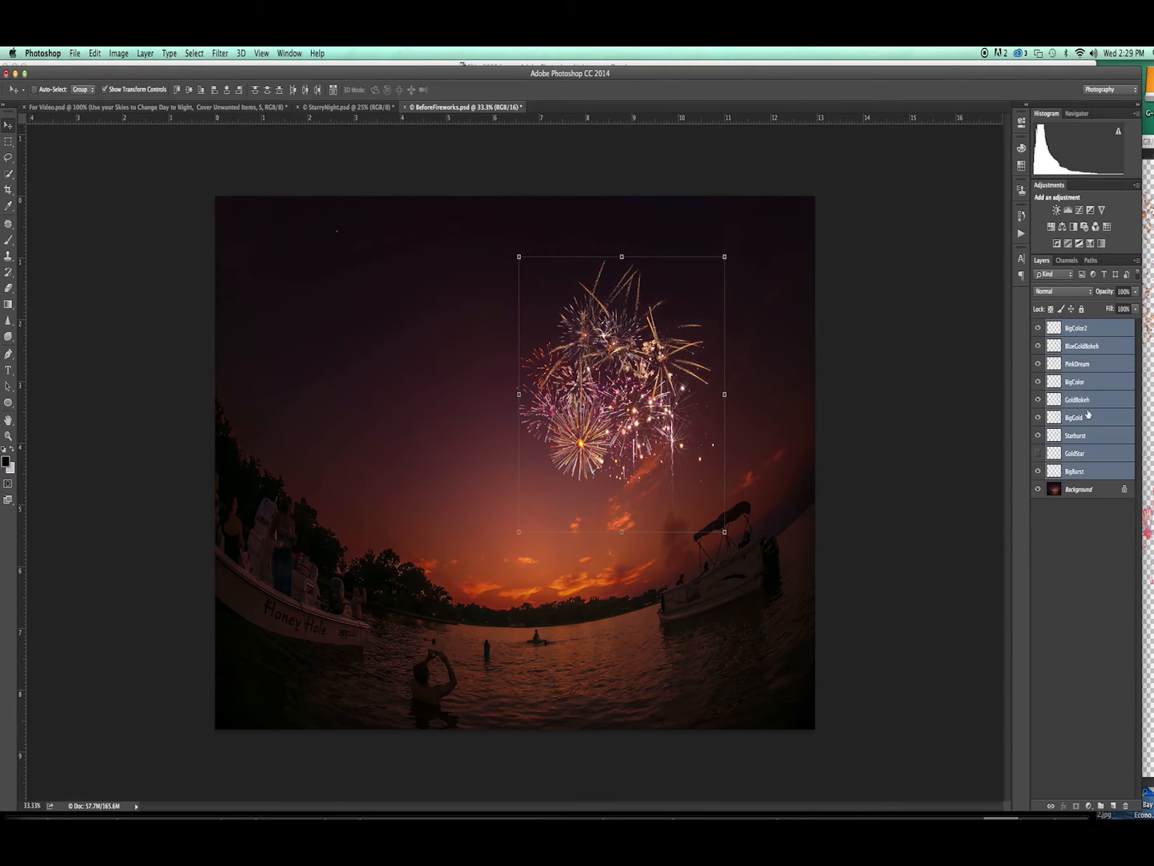
right_click(1079, 391)
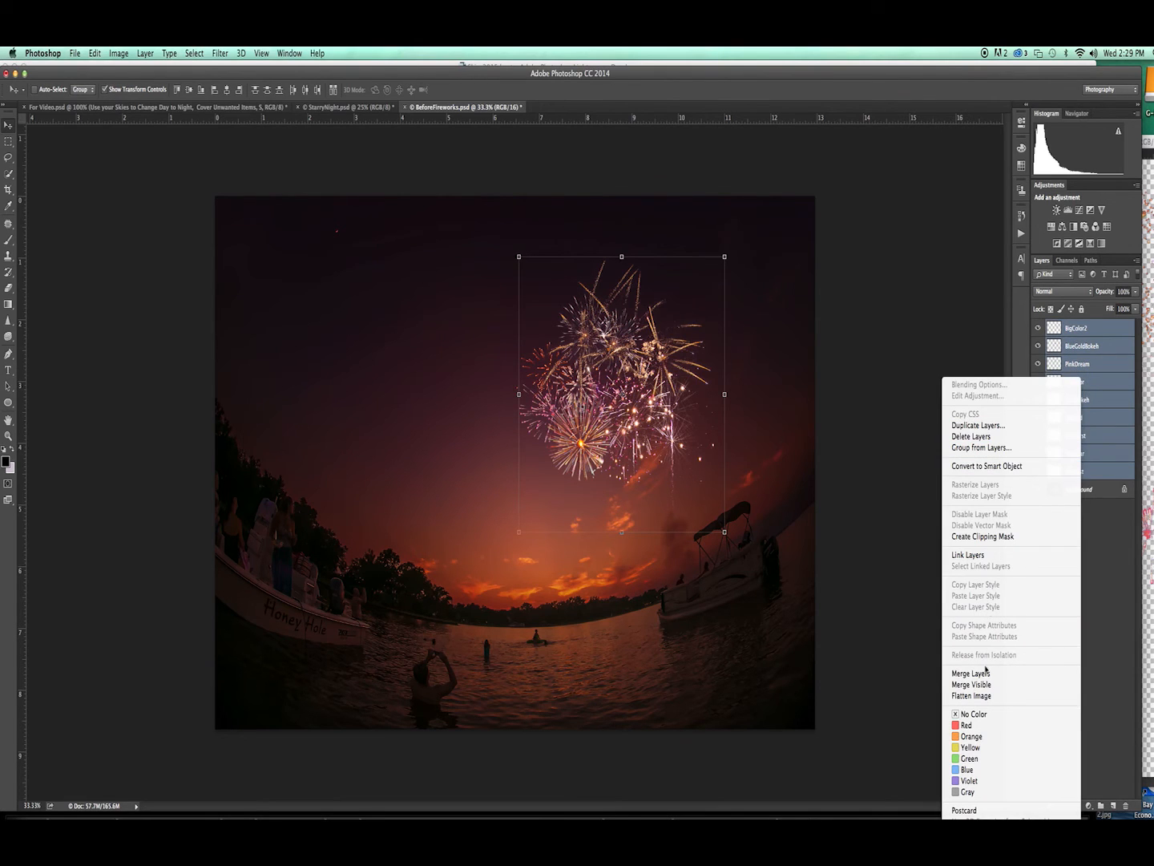
left_click(971, 673)
left_click(1036, 329)
left_click(1037, 328)
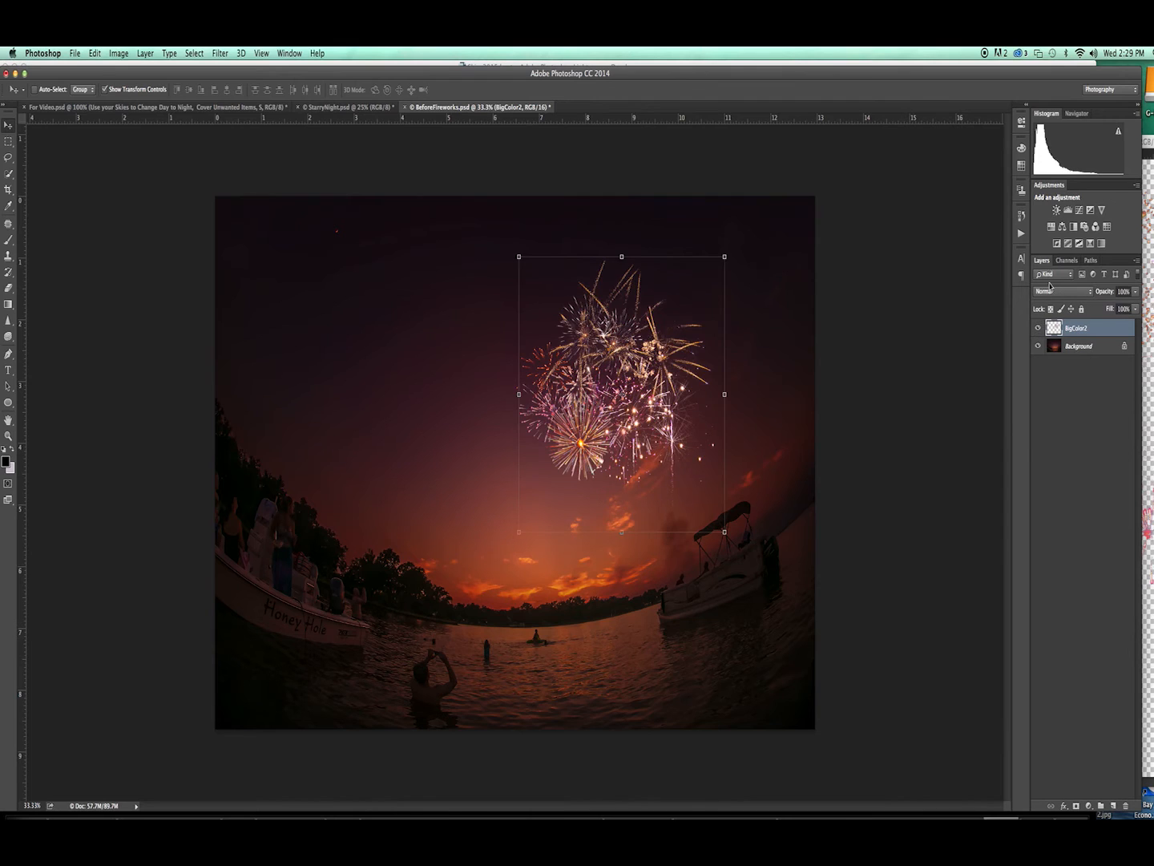
Clip a Levels adjustment to the merged fireworks with midtones at 0.50, and shift the fireworks slightly down and left
left_click(1068, 210)
left_click(940, 334)
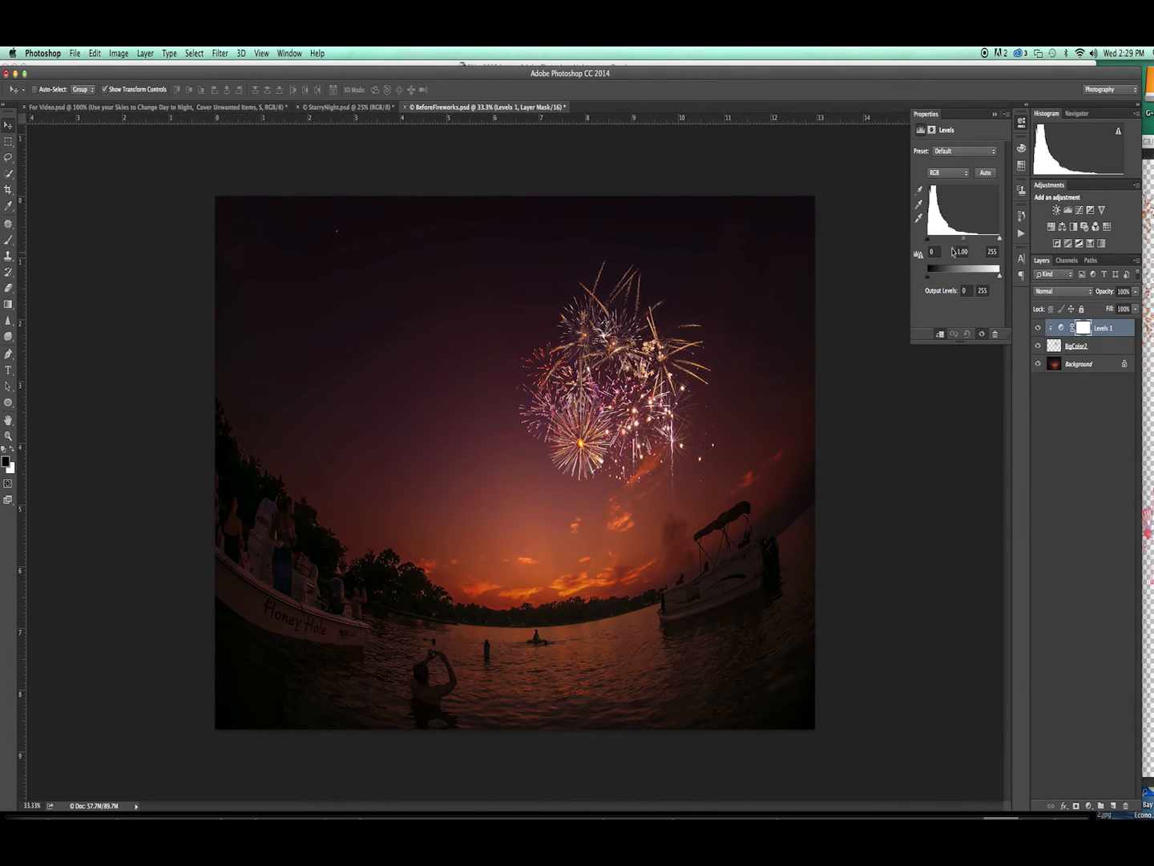
left_click_drag(963, 238, 980, 240)
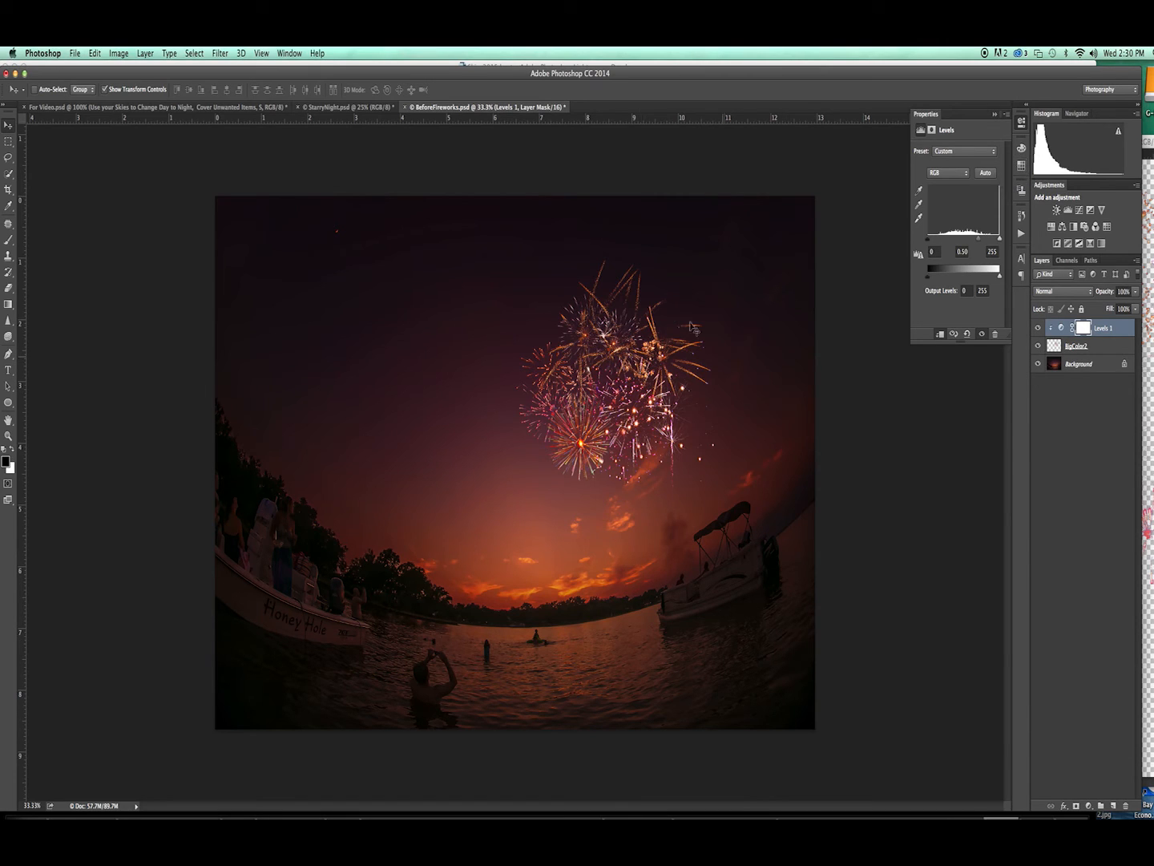
left_click(1085, 350)
left_click_drag(660, 362, 634, 393)
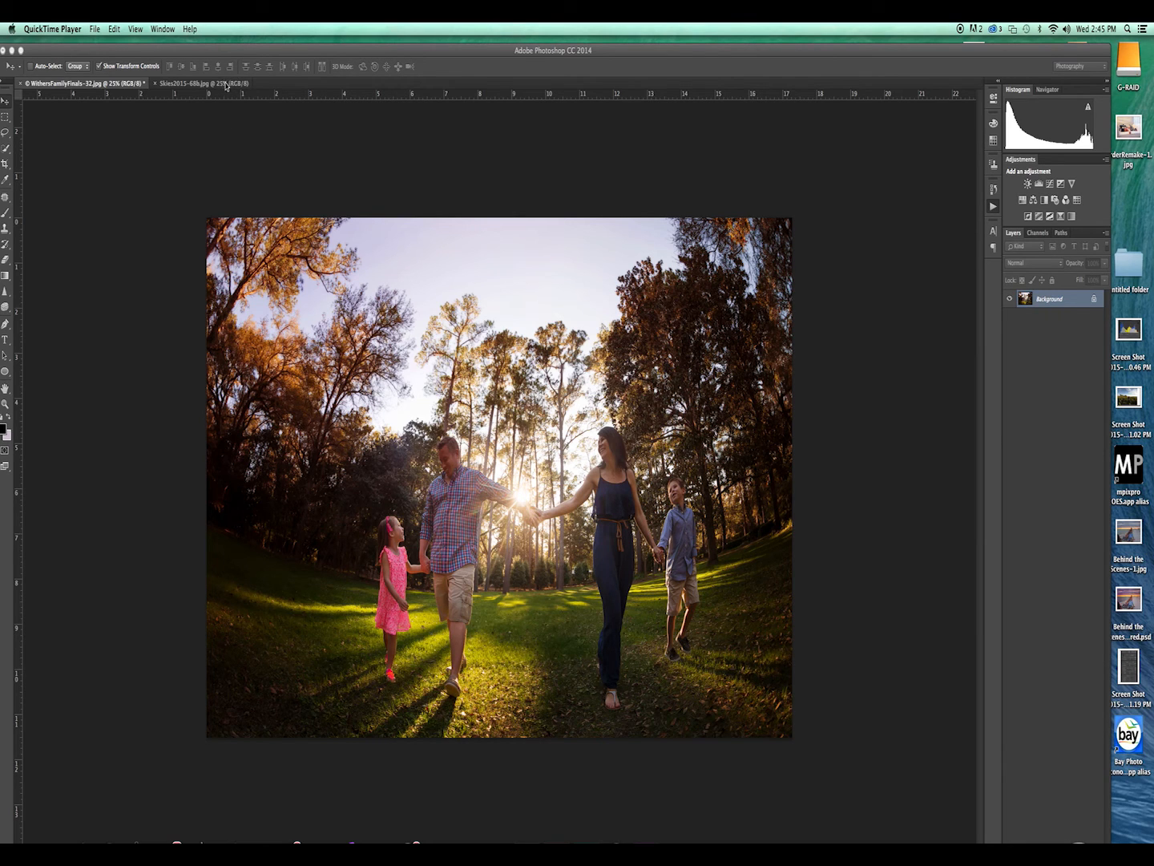
Place the Skies2015-68b sunset sky as a layer over the family photo, covering its upper part down to the subjects' waists
left_click(200, 84)
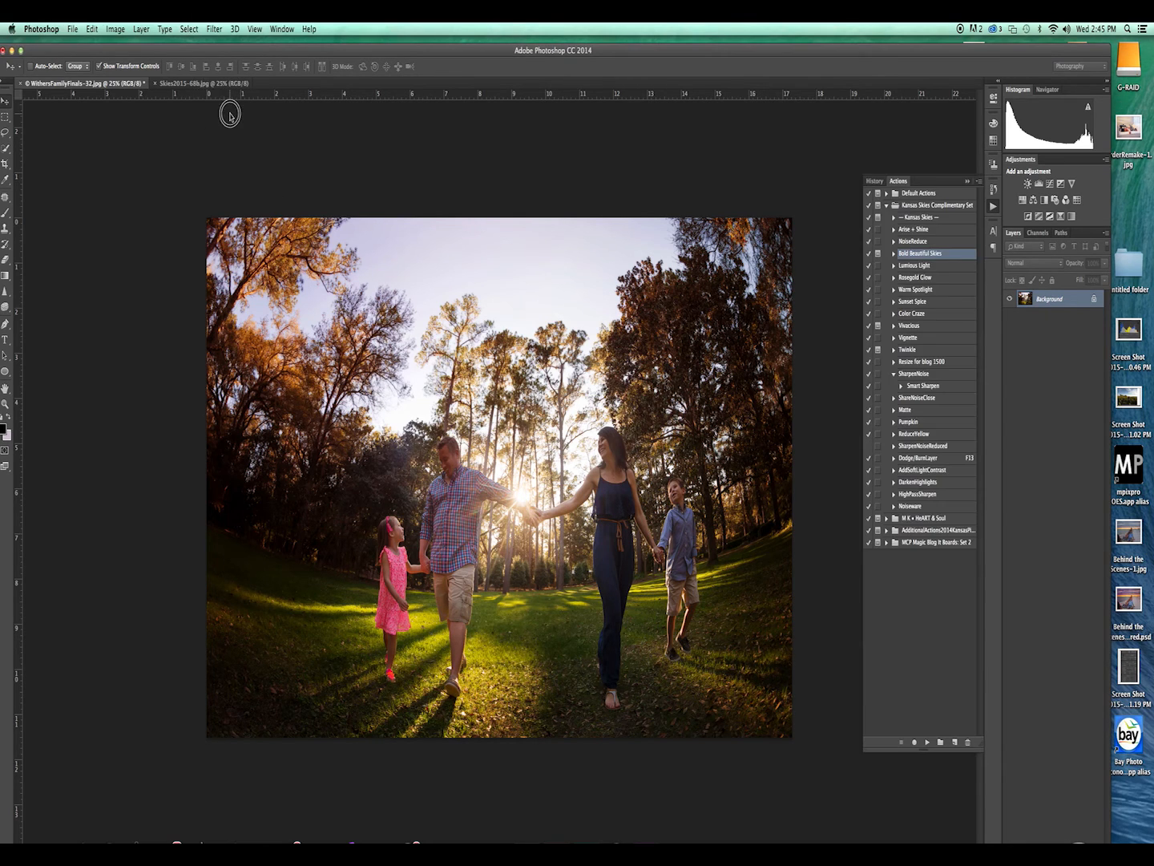
left_click_drag(223, 83, 298, 140)
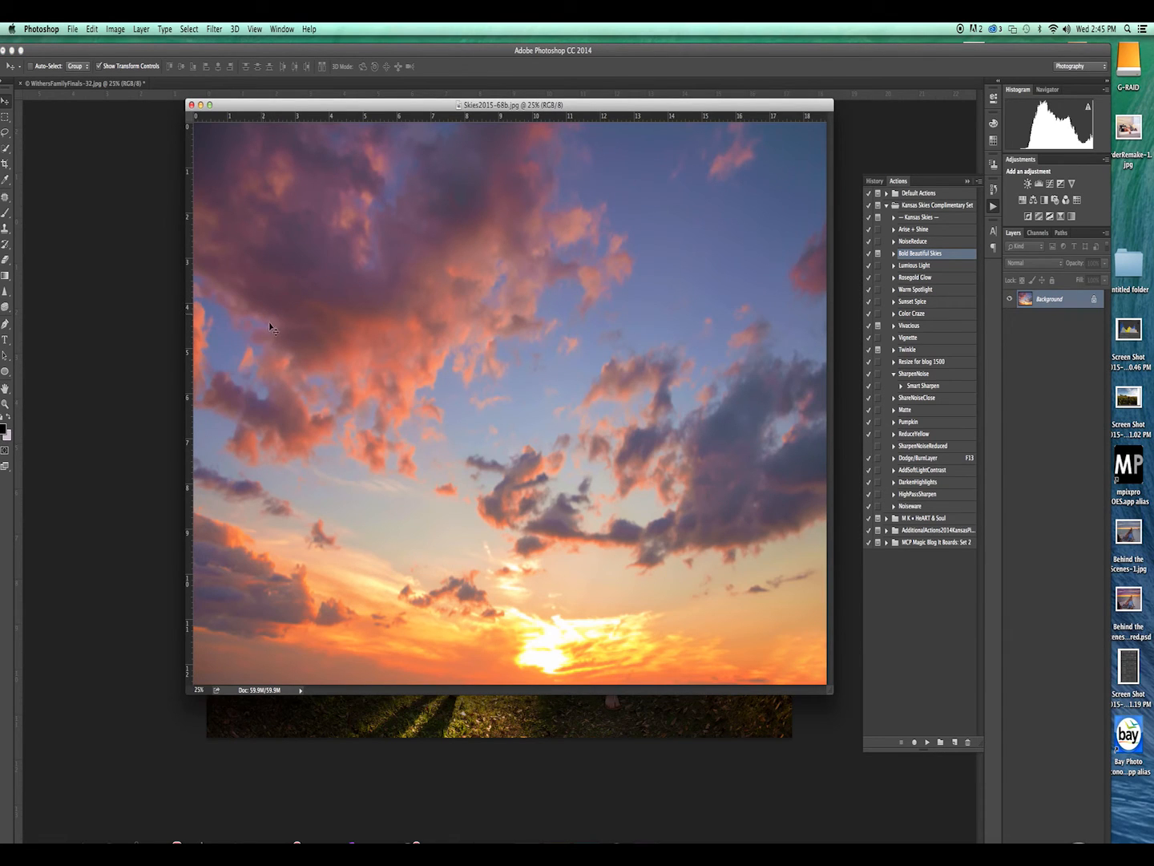
left_click_drag(247, 350, 469, 392)
left_click_drag(531, 420, 610, 239)
left_click_drag(568, 451, 561, 498)
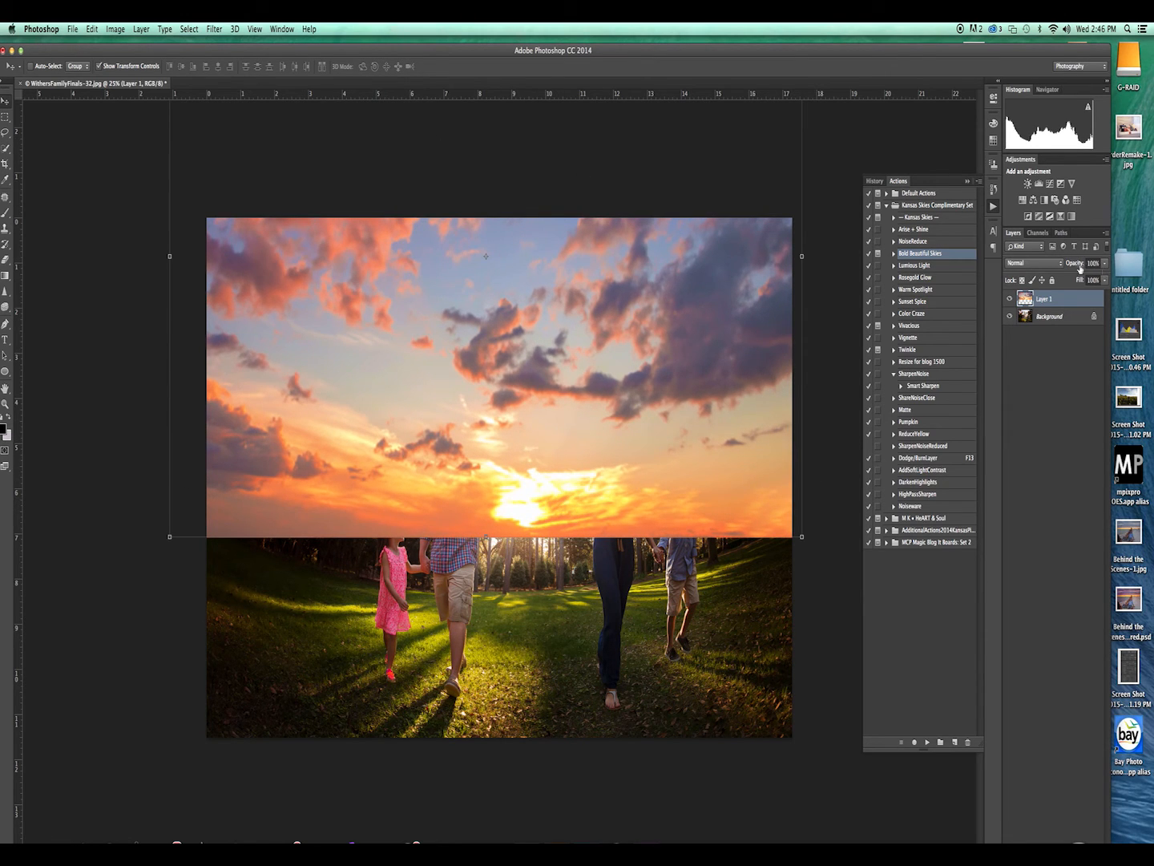
Blend the sky layer into the family photo with Multiply mode at 71% opacity
left_click(1047, 270)
left_click(1022, 296)
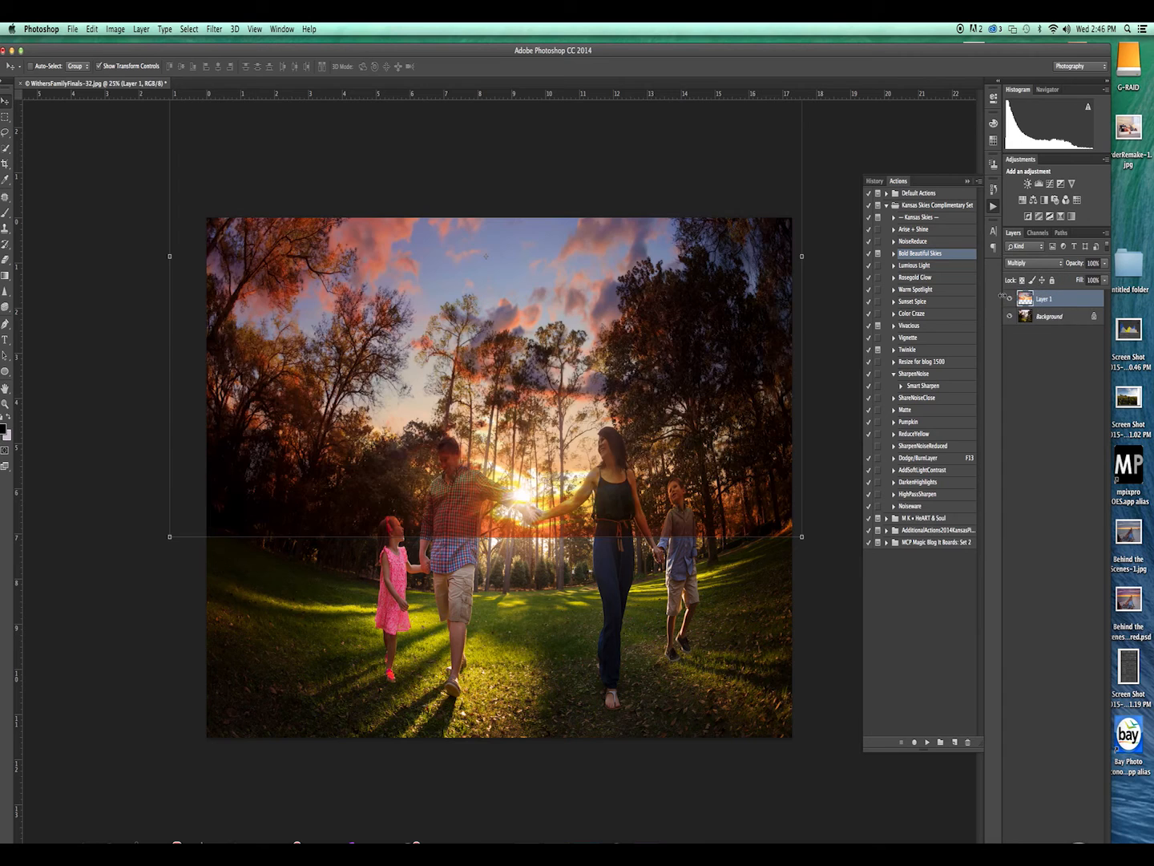
left_click(1104, 263)
left_click_drag(1103, 275, 1091, 283)
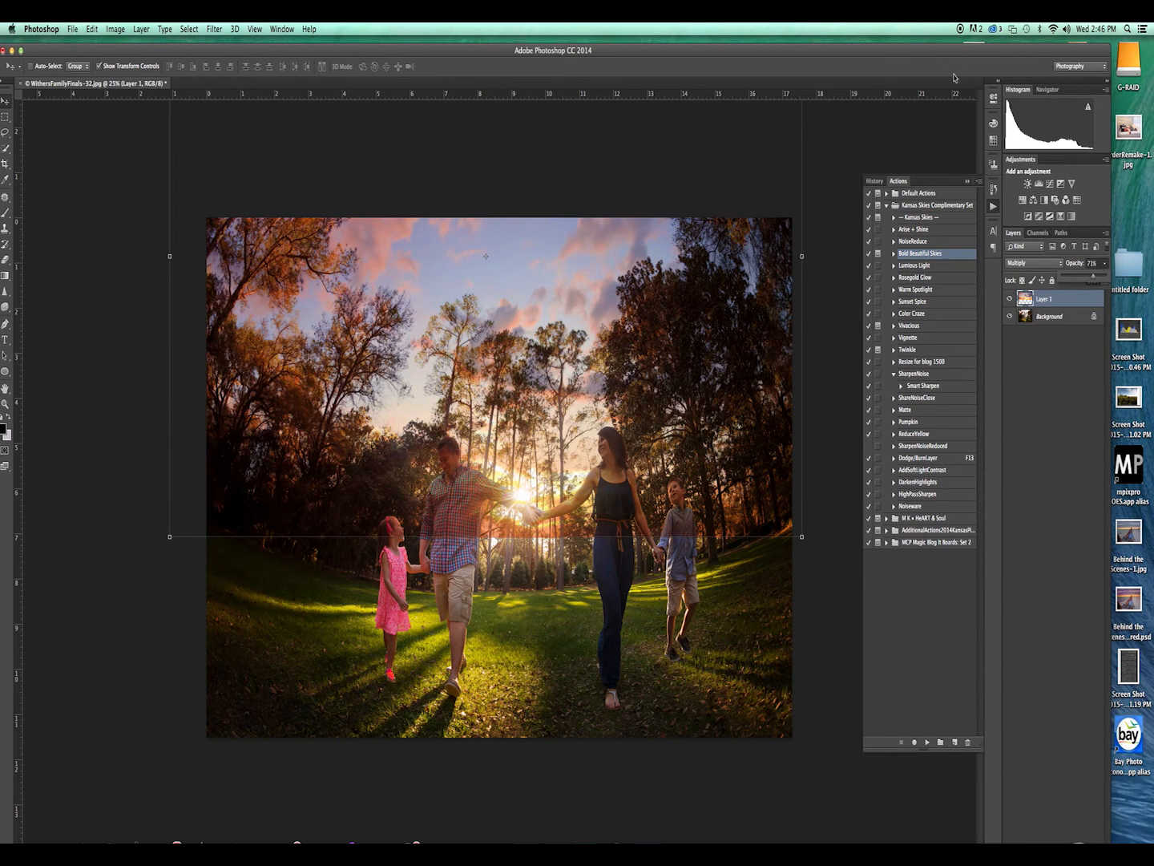
Reposition the program window so that the whole workspace and the layer controls fit on the screen
left_click_drag(950, 52, 977, 47)
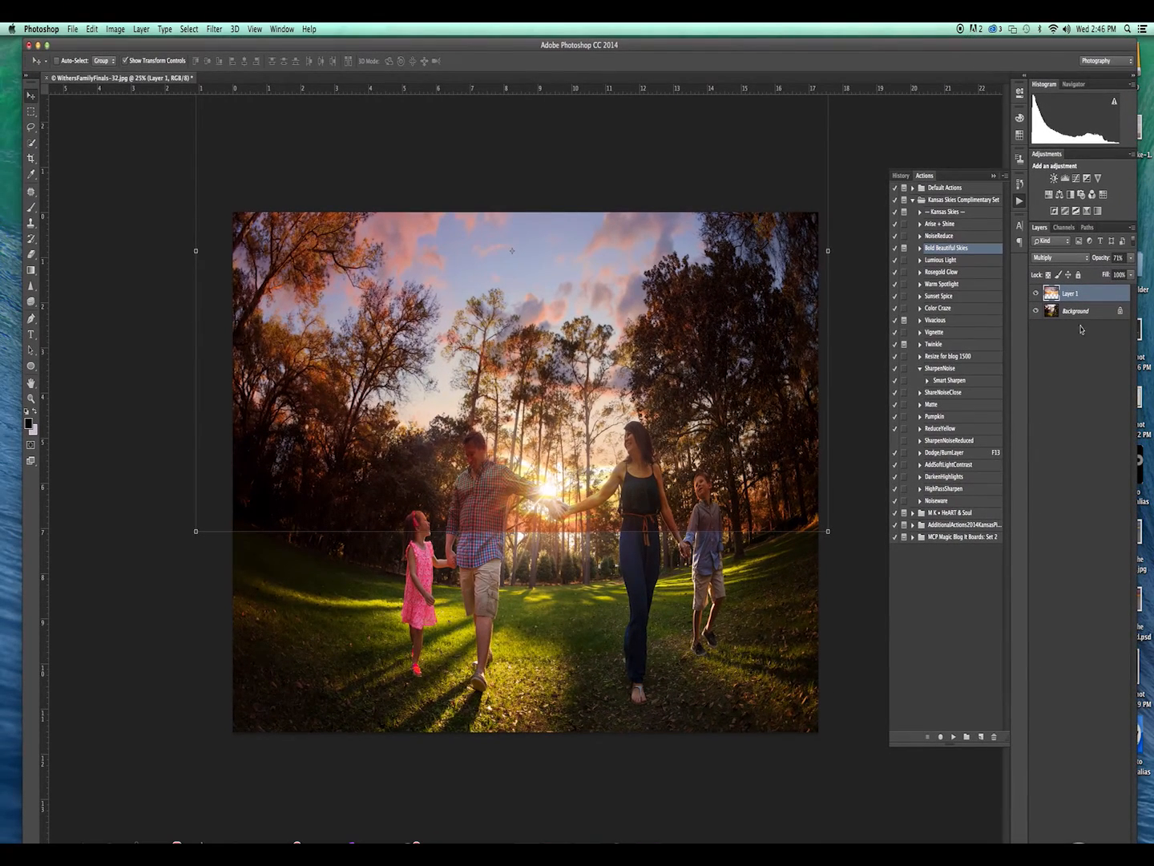
left_click_drag(1019, 46, 1015, 45)
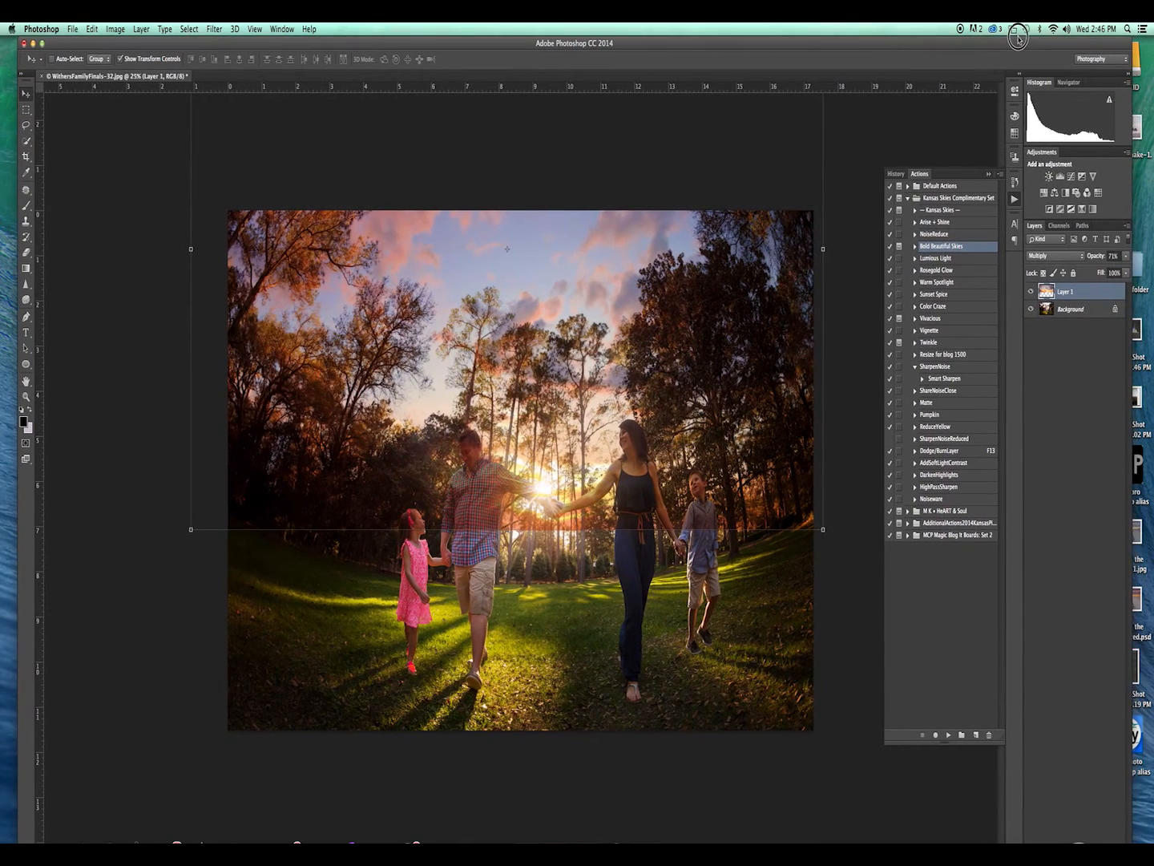
right_click(1069, 291)
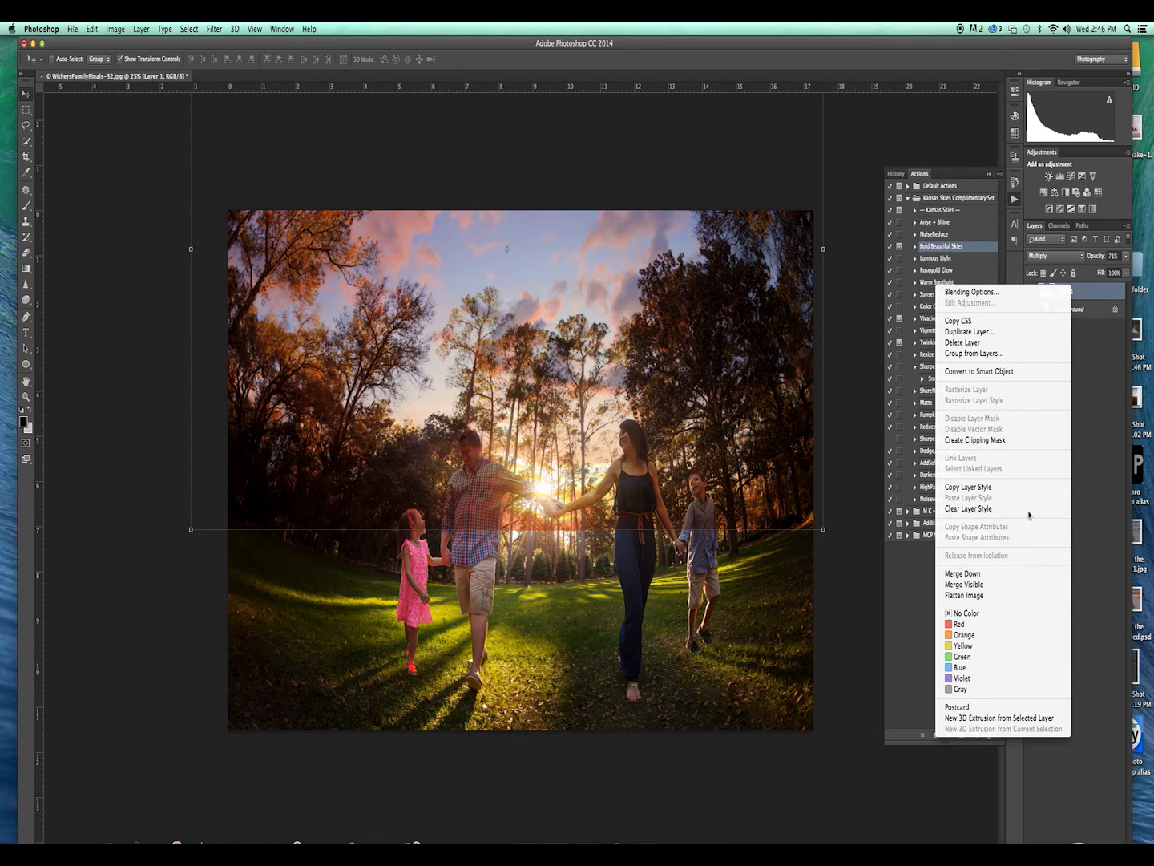
left_click(1099, 429)
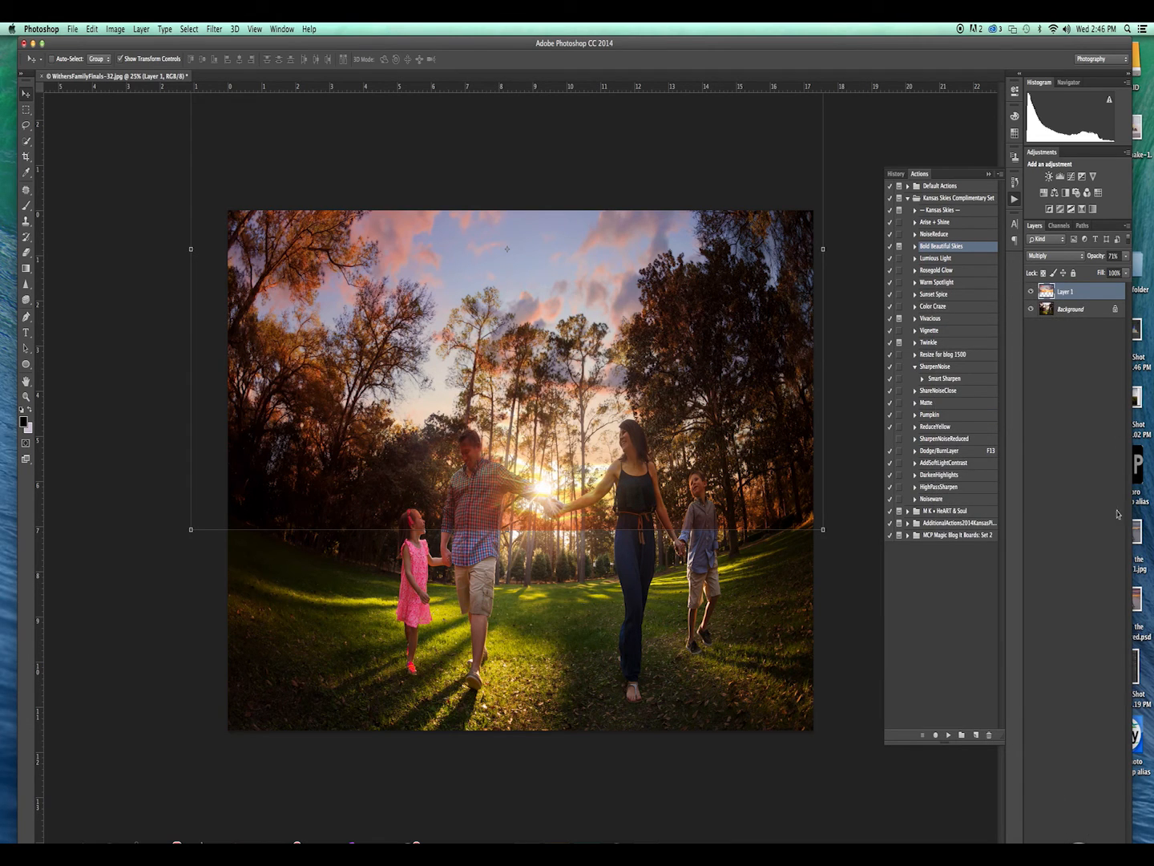
left_click(1117, 31)
left_click(1128, 42)
left_click_drag(1125, 41, 1109, 58)
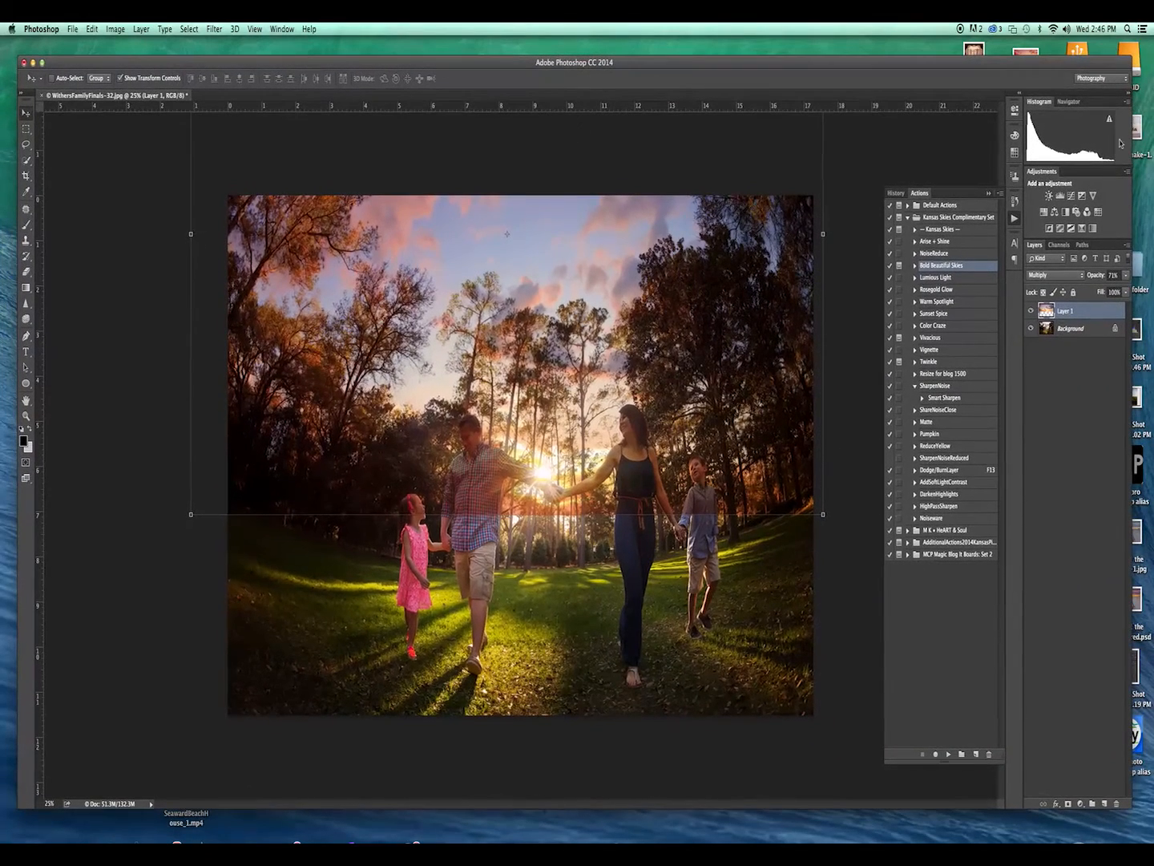
Add a mask to the sky layer and paint the sky off the family in black with a 70% opacity brush
left_click(1068, 803)
key("b")
left_click(204, 78)
left_click_drag(193, 94, 182, 93)
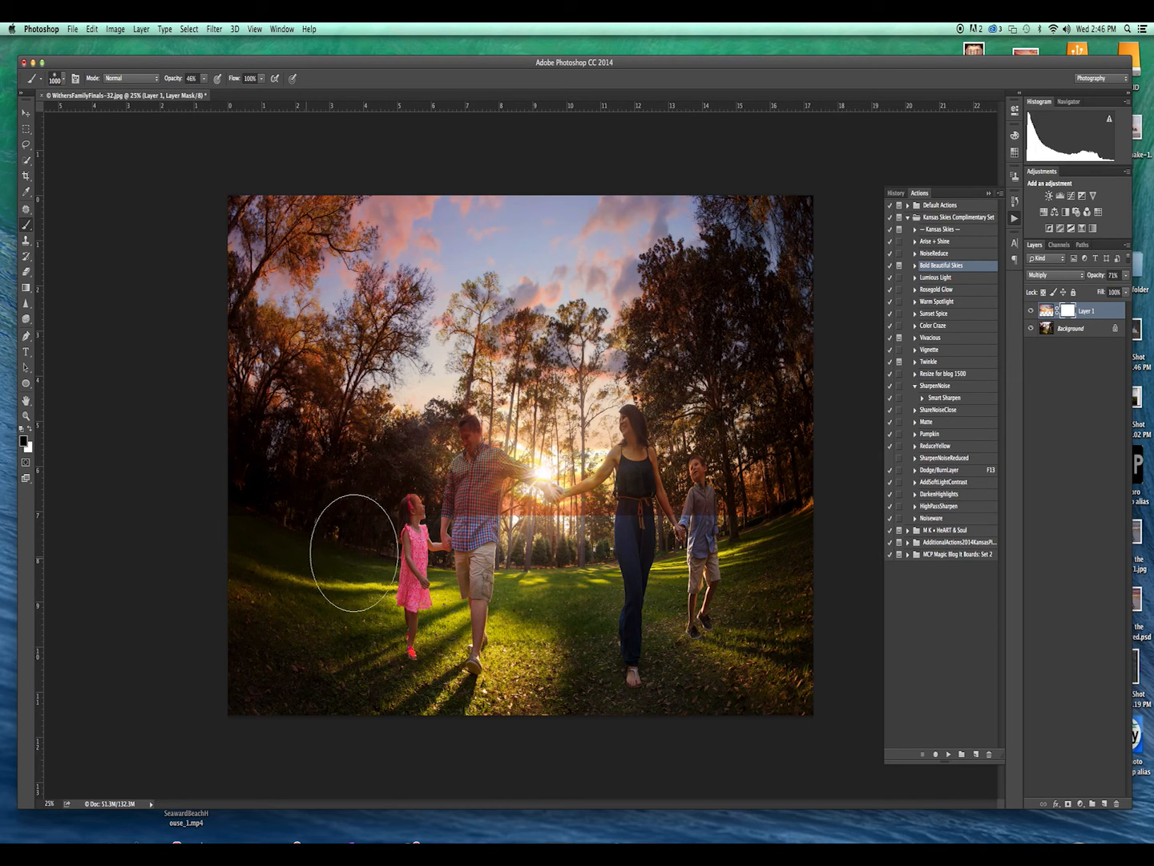
key("7")
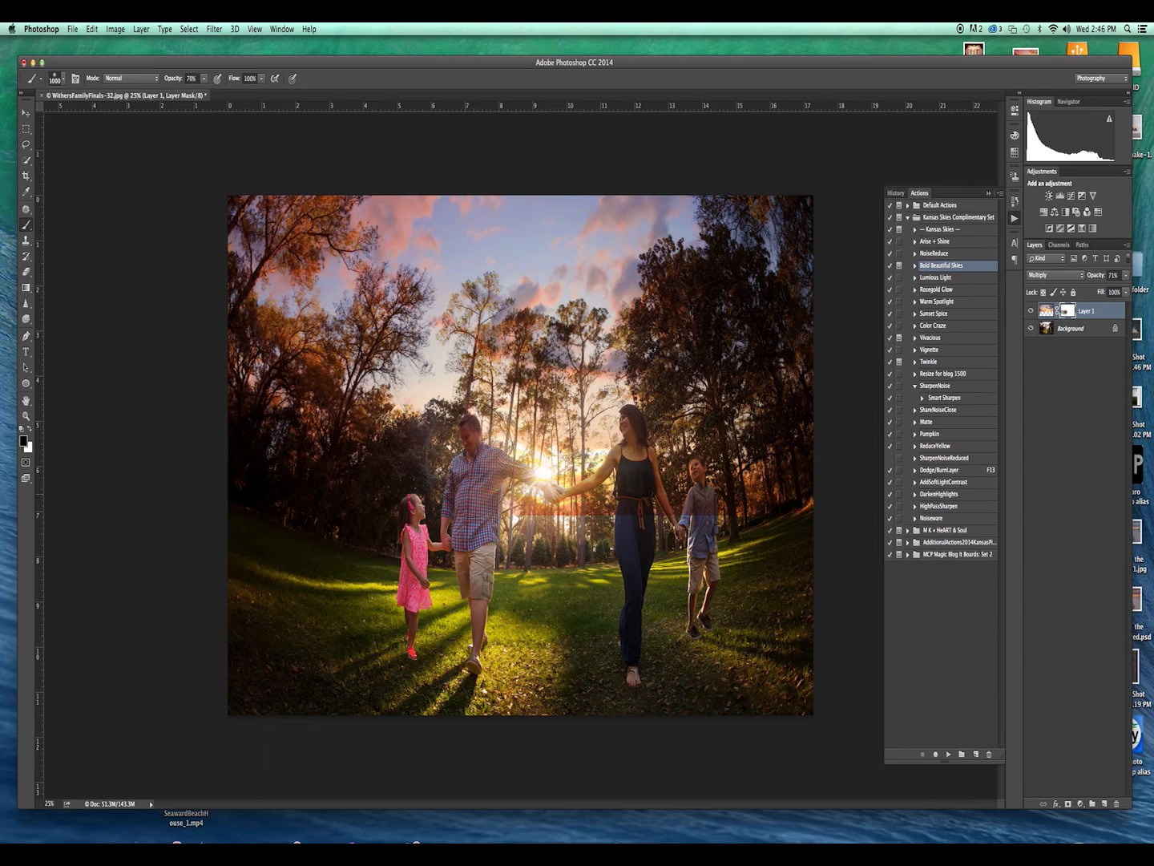
left_click_drag(628, 481, 640, 448)
left_click(709, 486)
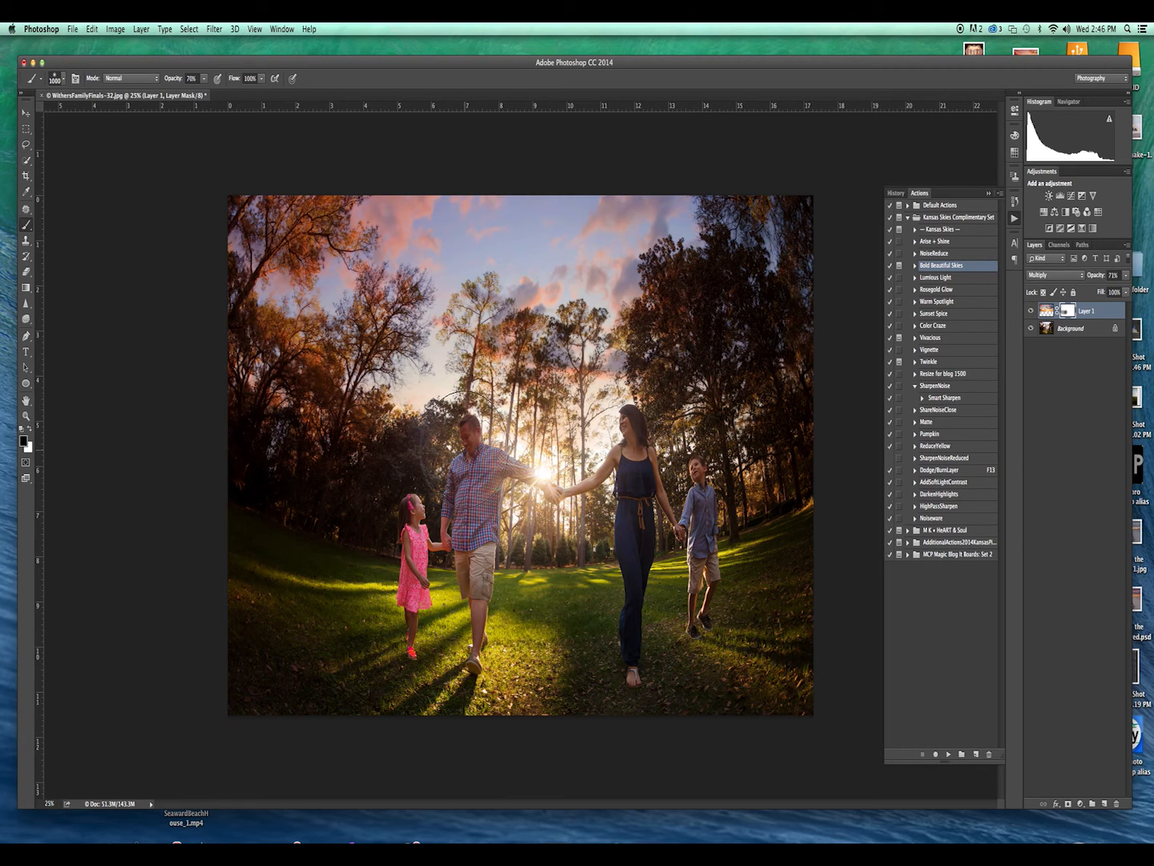
Toggle the sky layer's visibility to compare the masked family and grass with the original photo
left_click(1031, 311)
left_click(1031, 311)
left_click(1031, 311)
left_click(1030, 311)
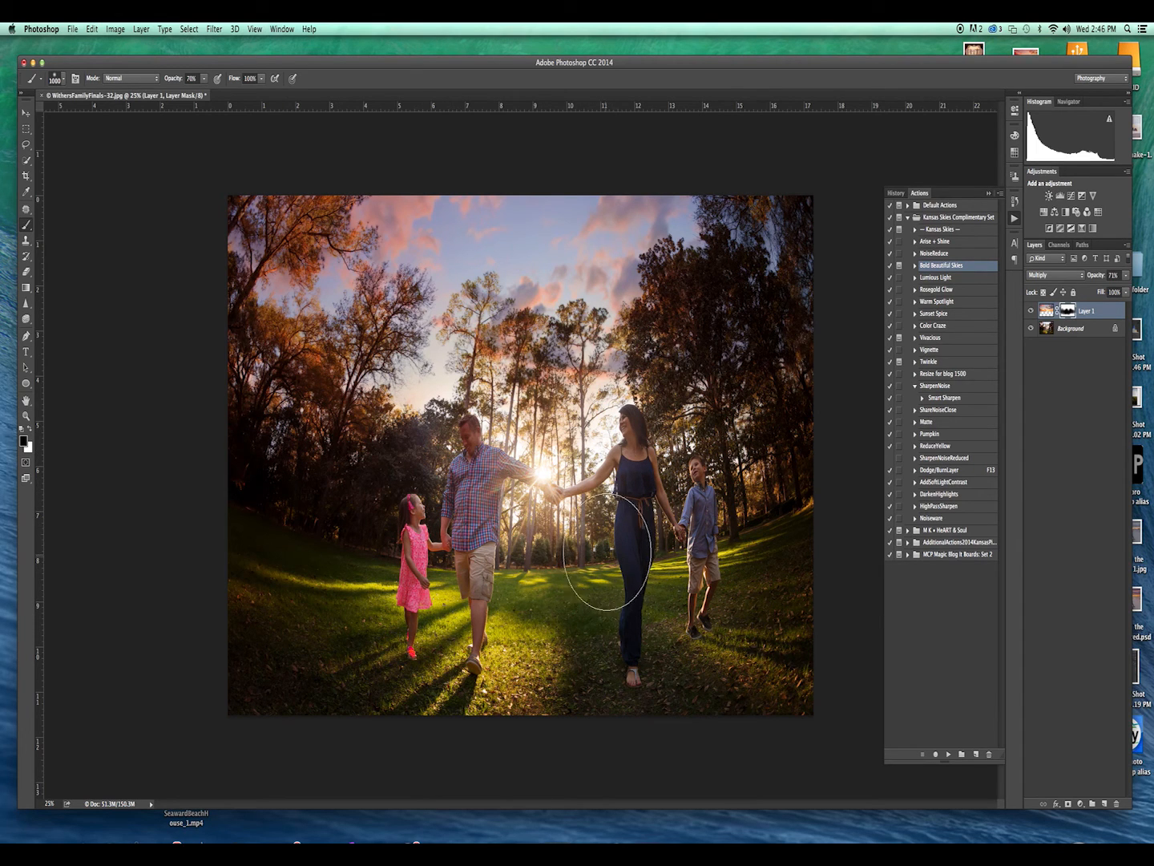
left_click(1030, 310)
left_click(1031, 310)
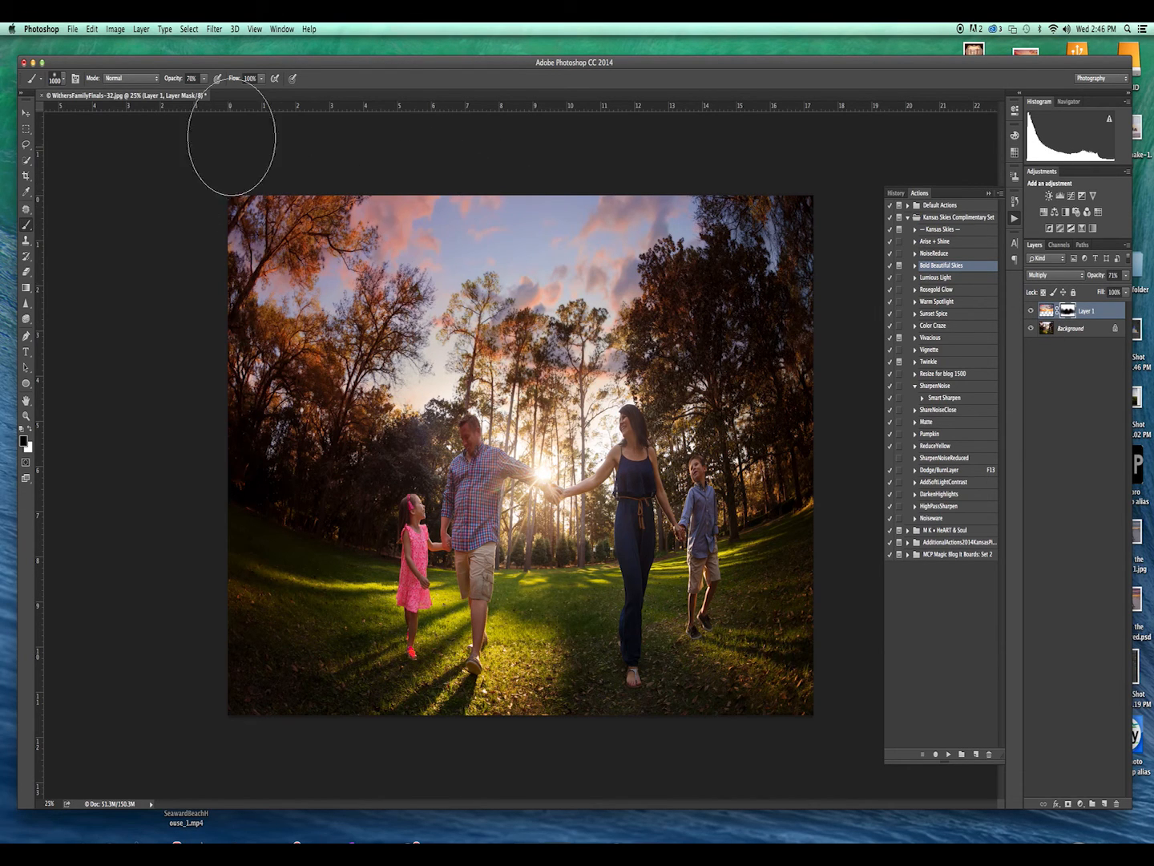
Set the mask brush to 22% opacity and size 600 to soften the sky over the trees
left_click(204, 79)
left_click(187, 91)
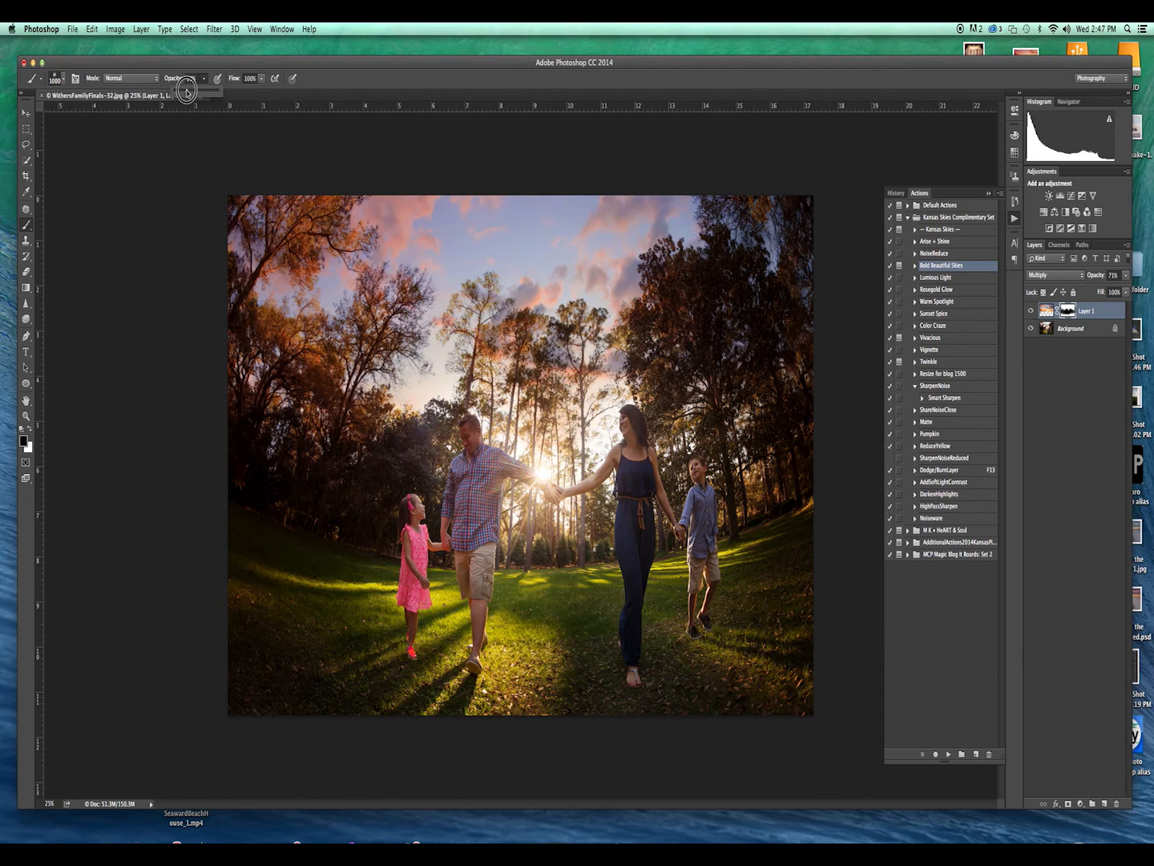
key("bracketleft")
key("bracketleft")
key("bracketleft")
key("bracketleft")
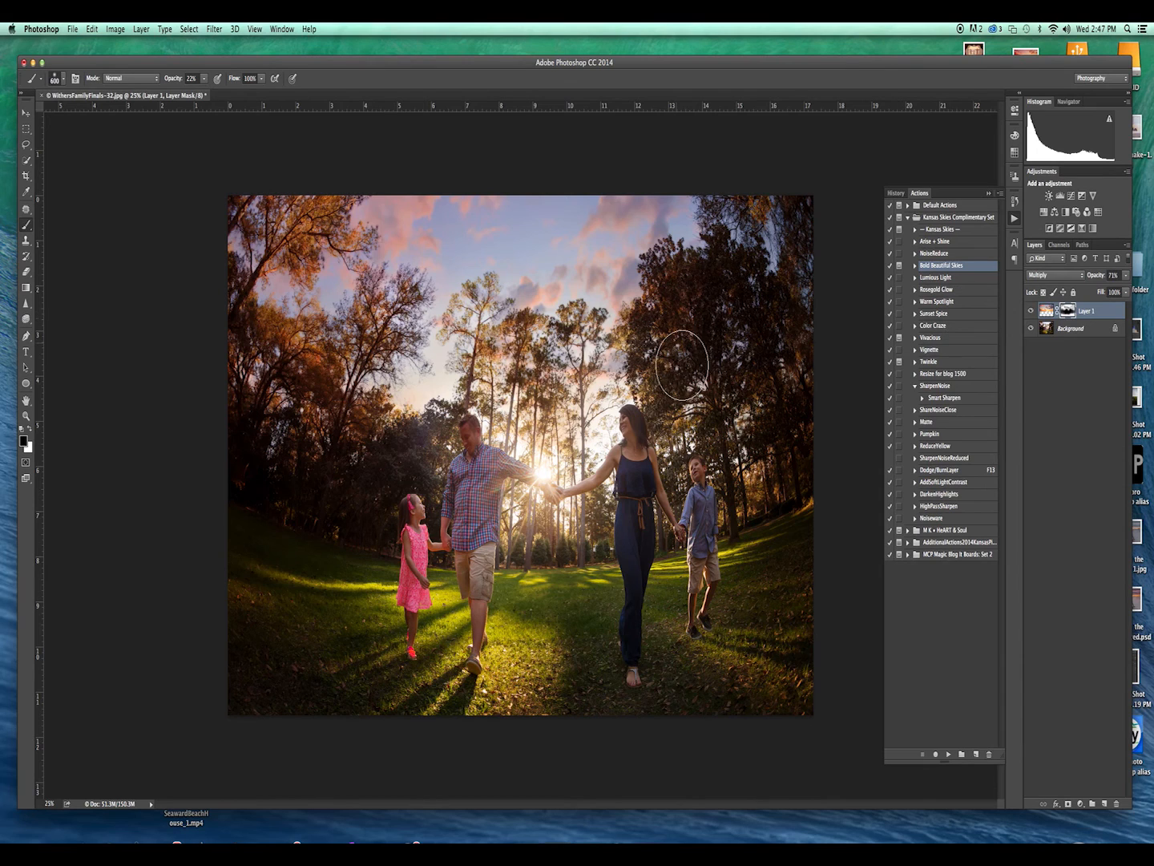
Compare the trees with and without the sky by switching the sky layer off and on
left_click(1032, 311)
left_click(1032, 311)
left_click(1032, 311)
left_click(1033, 310)
left_click(1031, 310)
left_click(1031, 310)
Apply Blend If on Gray to the sky layer, setting This Layer to 51 and 239 and the Underlying Layer's black point to 68
right_click(1098, 313)
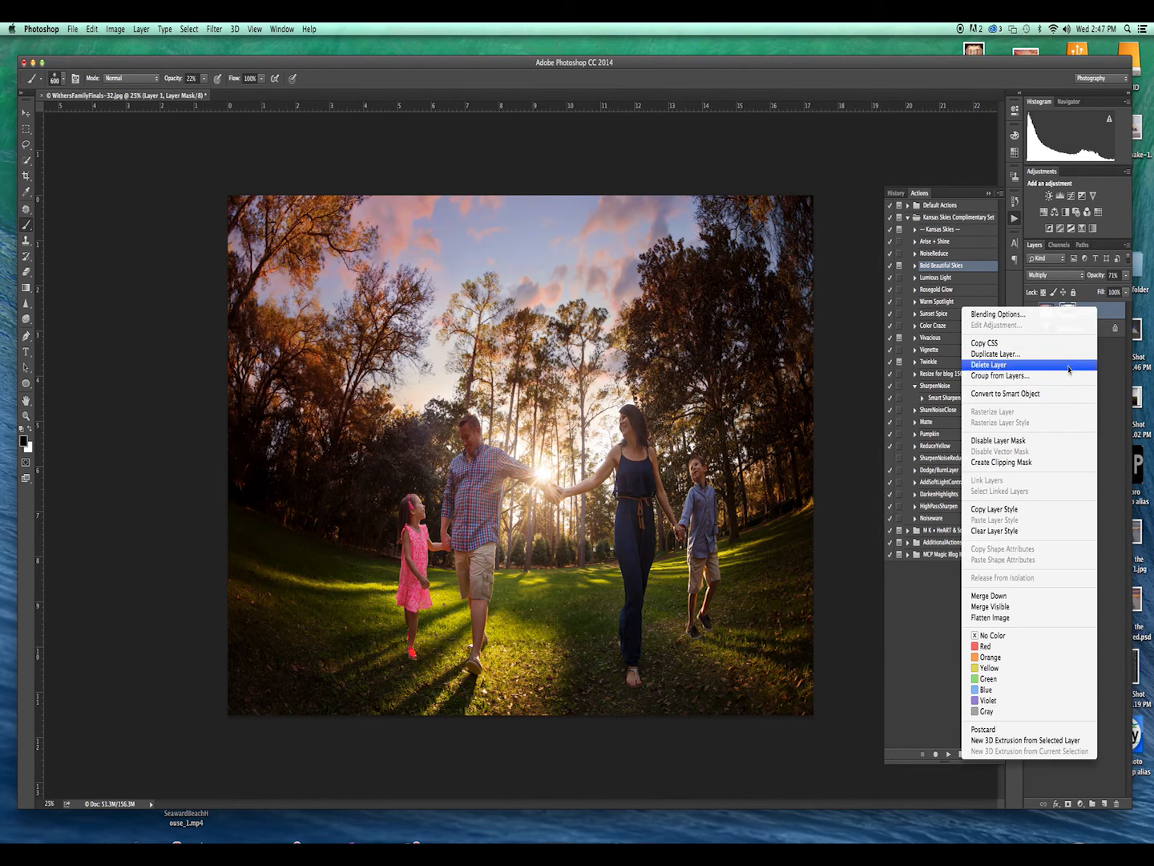
left_click(1085, 784)
left_click(1056, 803)
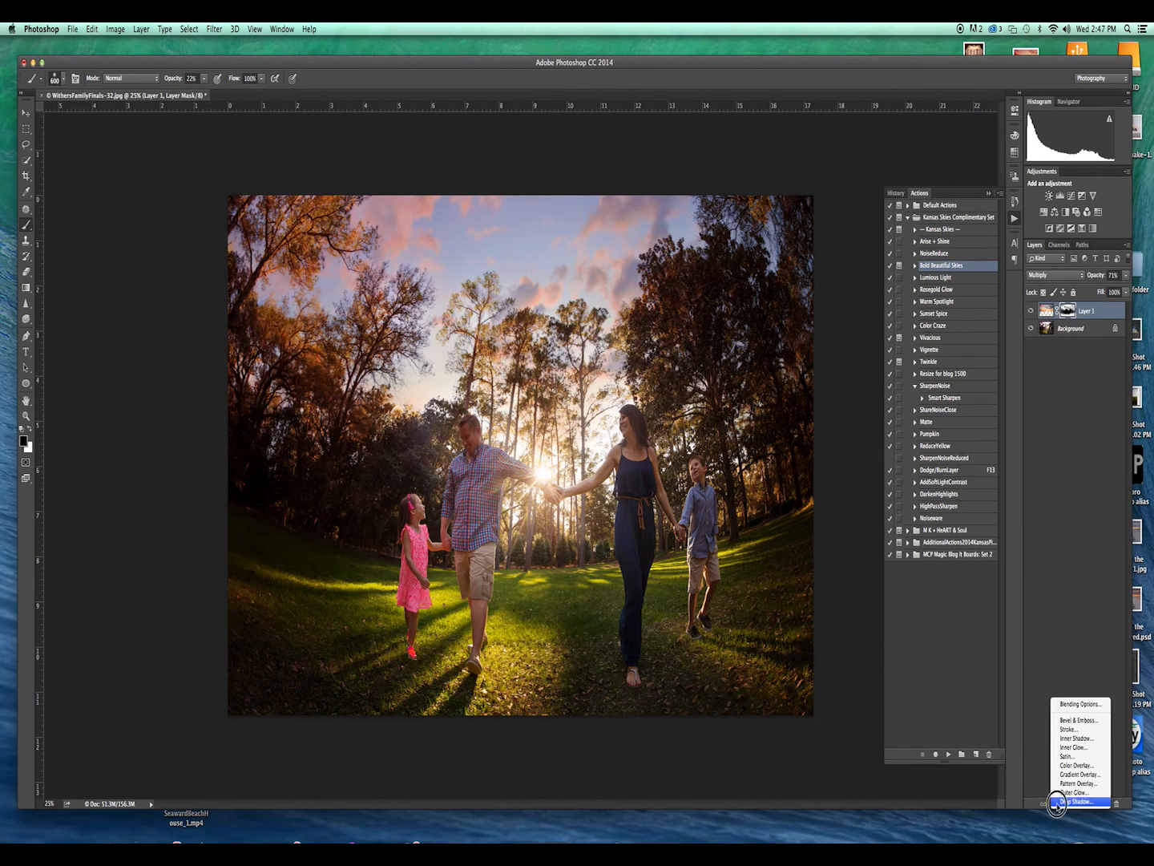
left_click(1079, 704)
left_click_drag(834, 615, 863, 618)
left_click_drag(948, 615, 966, 615)
mouse_move(834, 589)
left_mouse_down()
mouse_move(871, 588)
mouse_move(856, 588)
left_mouse_up()
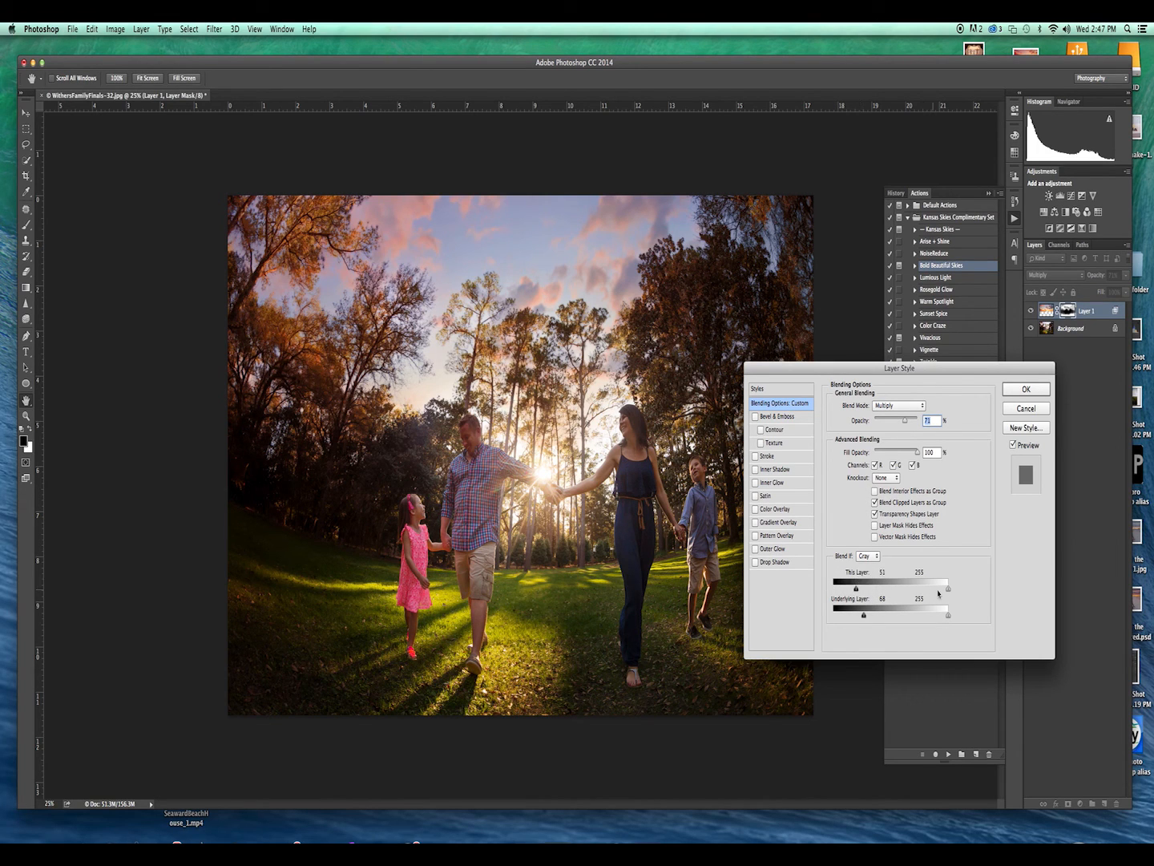
left_click_drag(949, 591, 942, 589)
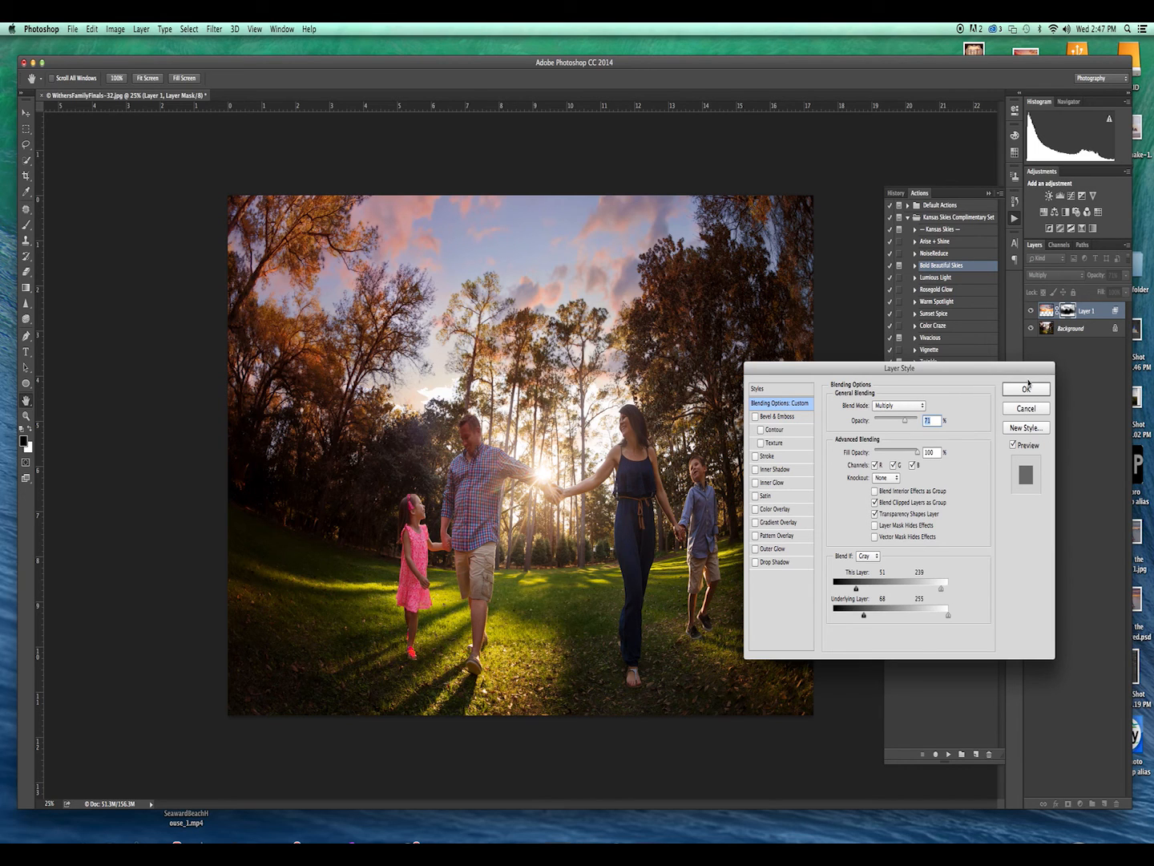
left_click(1028, 386)
Check the refined sky blend against the original photo, and zoom the view around the mother and the trees behind her
key("b")
left_click(1031, 310)
left_click(1031, 311)
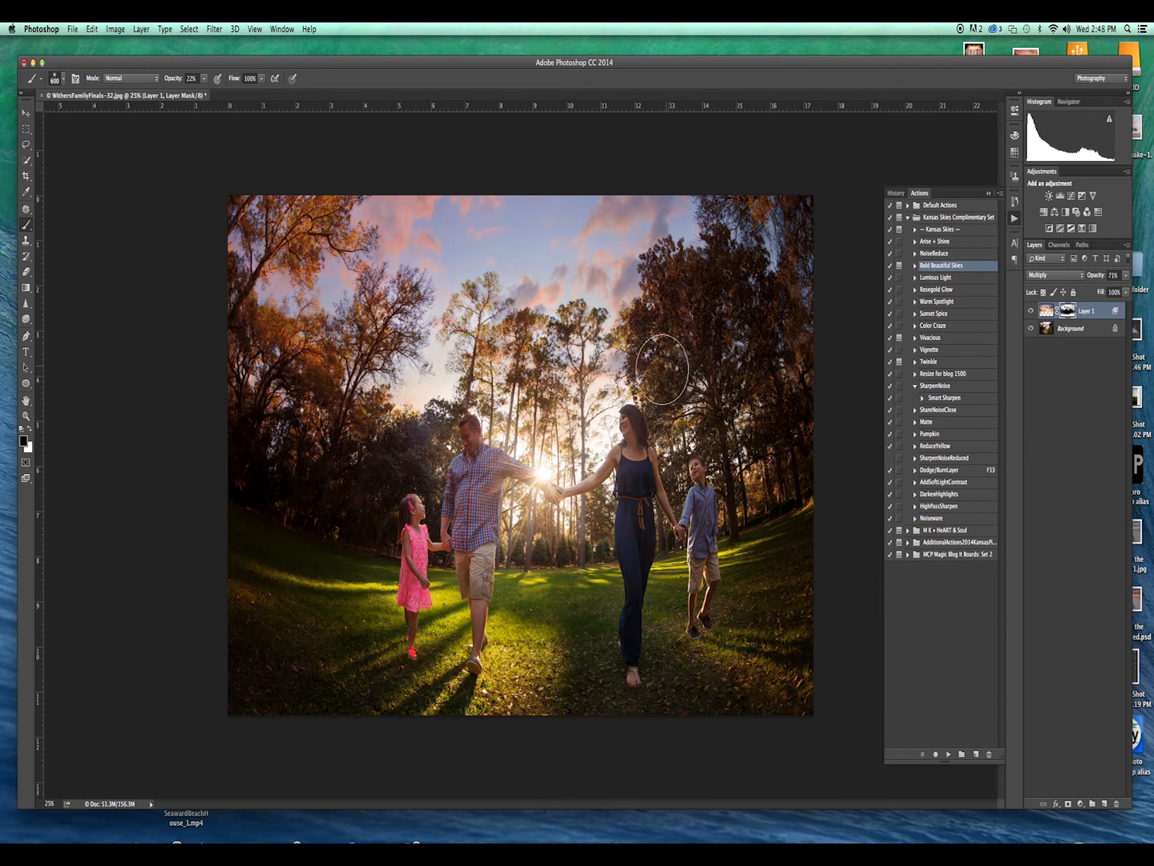
key("z")
left_click_drag(628, 412, 611, 433)
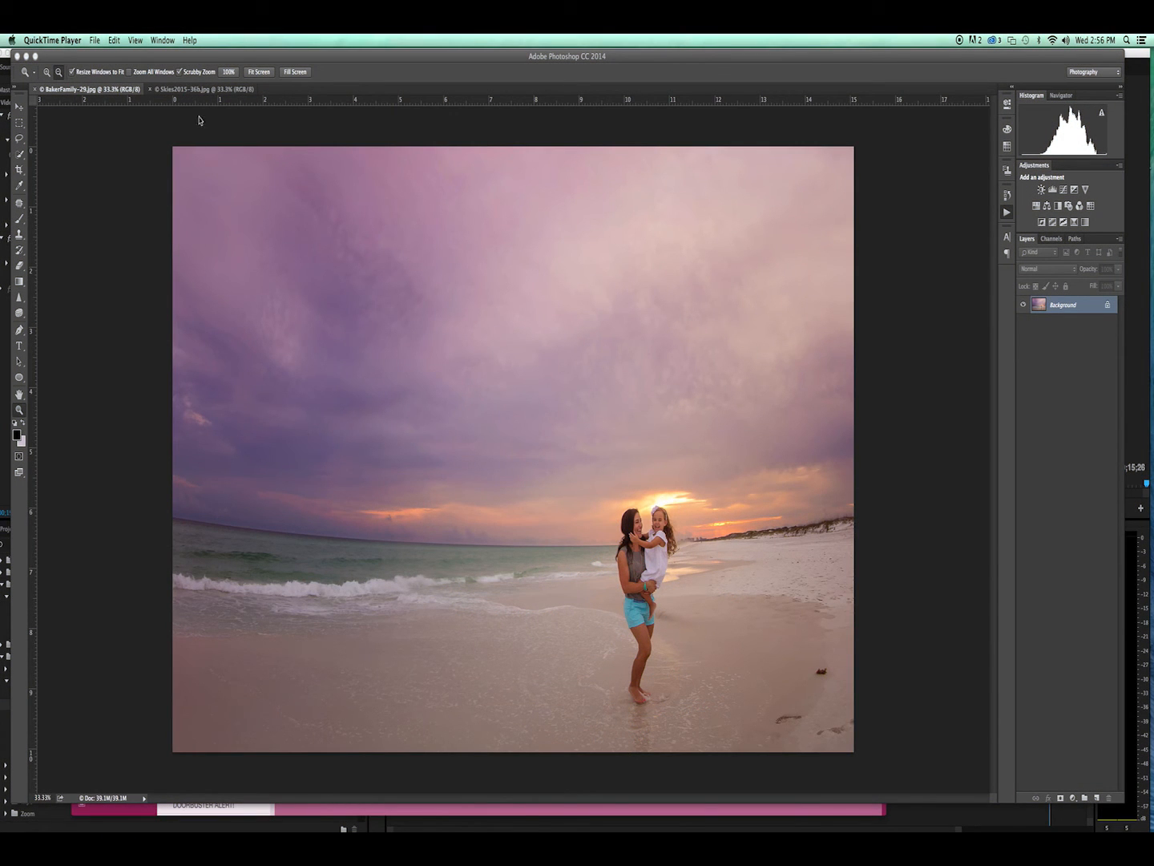
Select the whole sky above the horizon and around the mother and child in the beach photo with Quick Selection
left_click(20, 154)
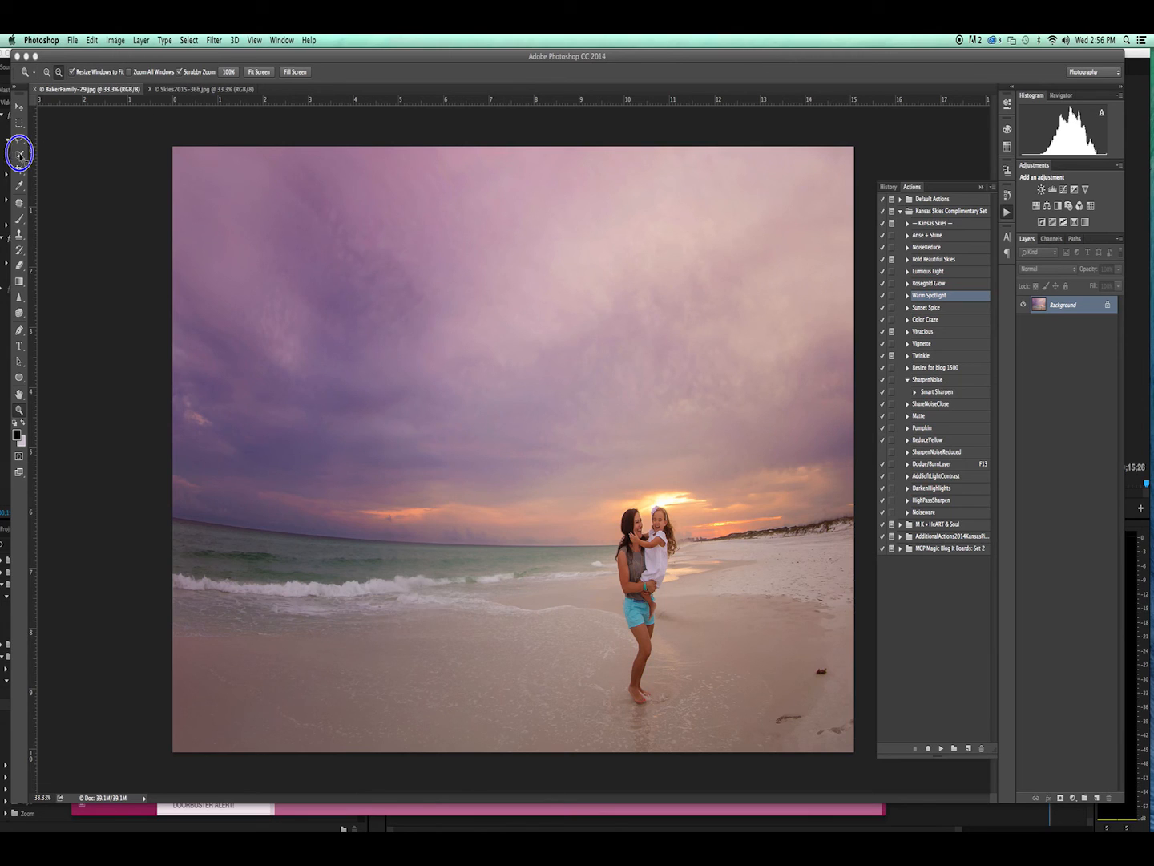
left_click(53, 150)
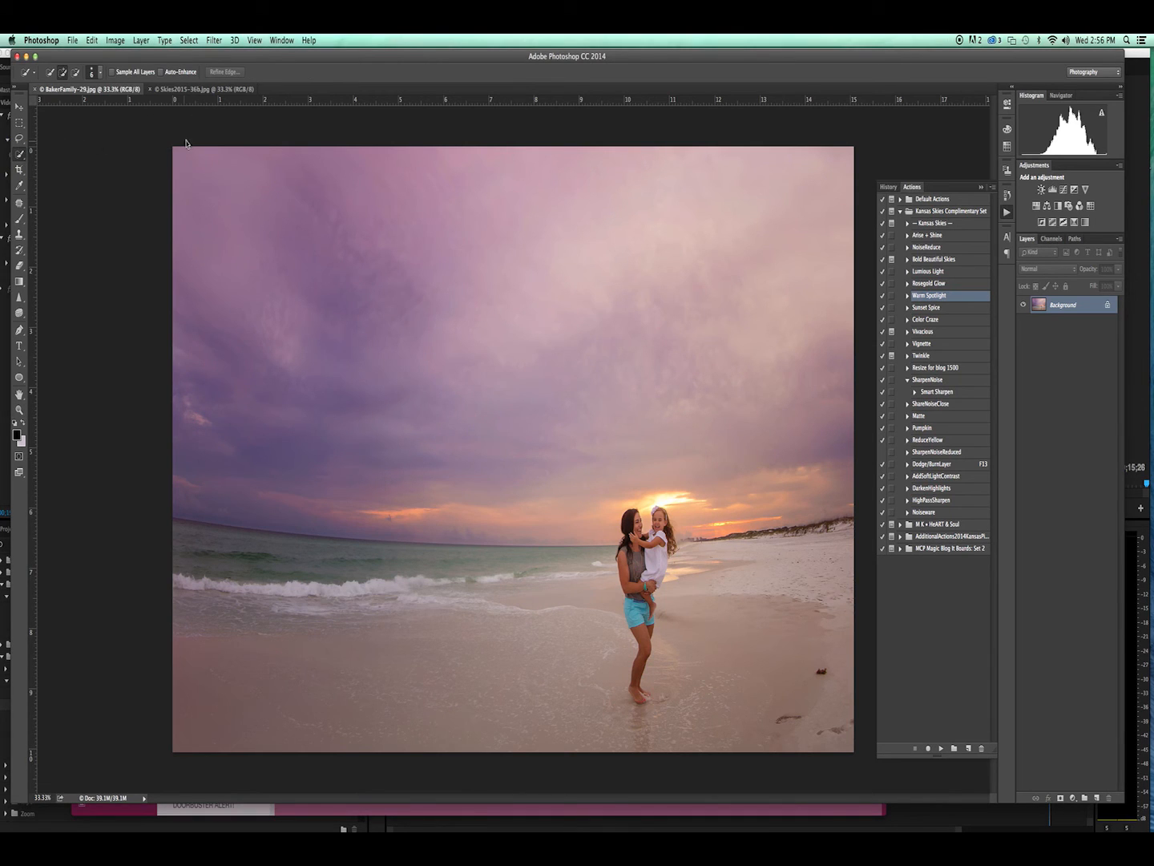
mouse_move(171, 137)
left_mouse_down()
mouse_move(454, 292)
mouse_move(549, 309)
left_mouse_up()
mouse_move(682, 355)
left_mouse_down()
mouse_move(719, 363)
mouse_move(681, 438)
left_mouse_up()
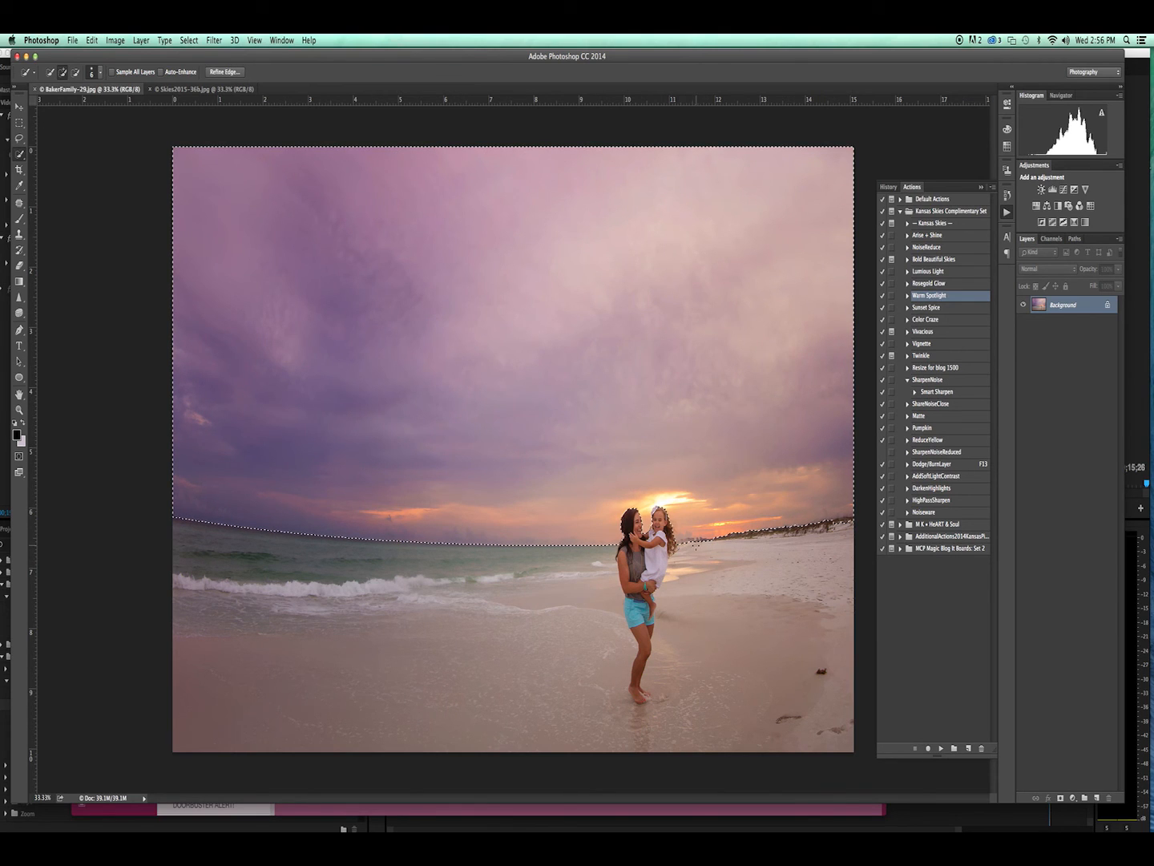
Expand the sky selection in the beach photo by 10 pixels
left_click(188, 40)
mouse_move(206, 203)
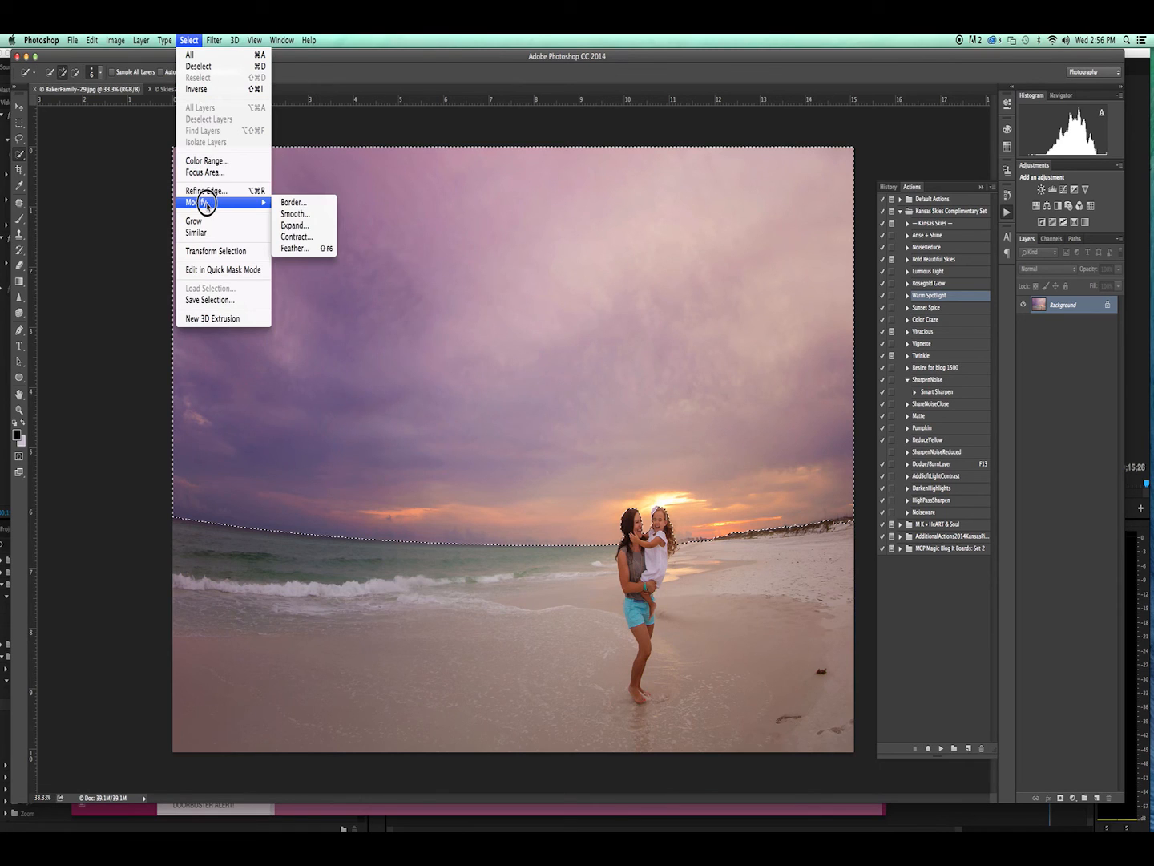
left_click(309, 226)
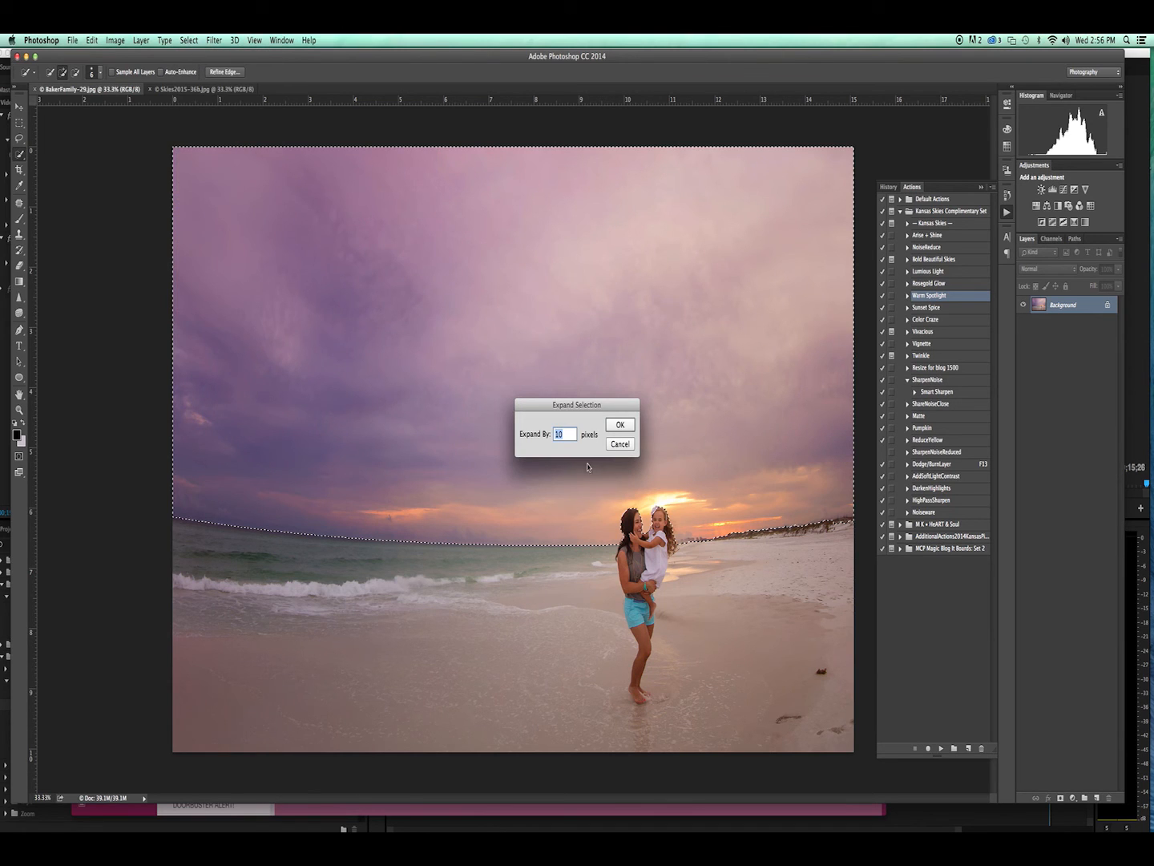
left_click(619, 425)
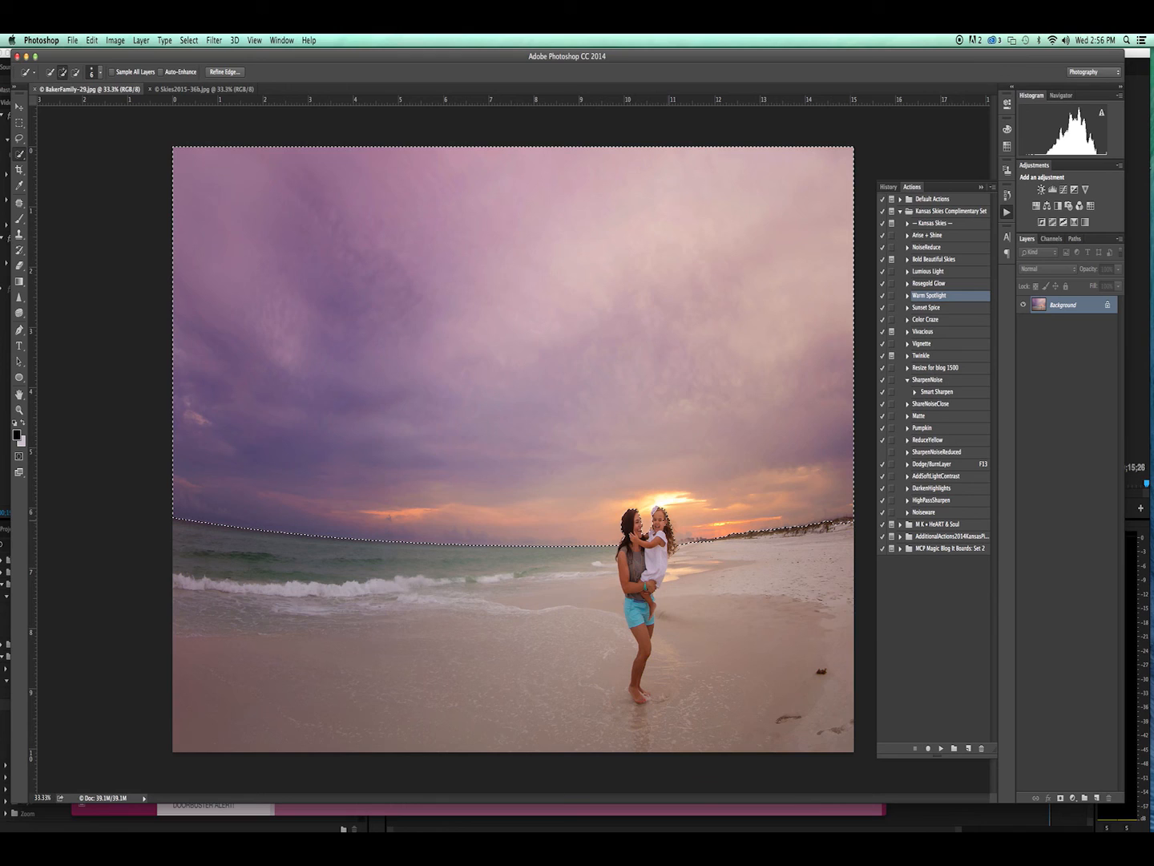
Refine the sky selection's edge around the girl and dunes with Radius 2.2, Smooth 65, Feather 5.5 and Shift Edge +20%, and copy it to a new layer
left_click(189, 41)
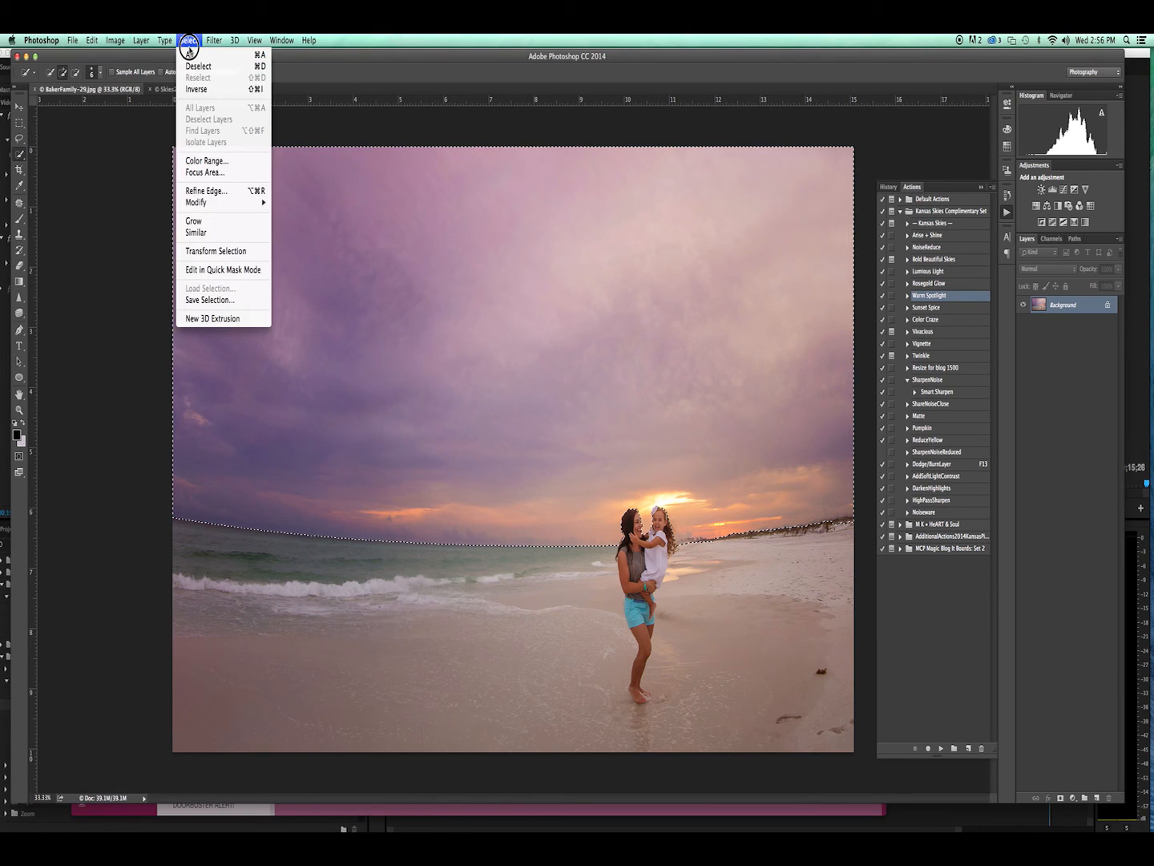
left_click(338, 39)
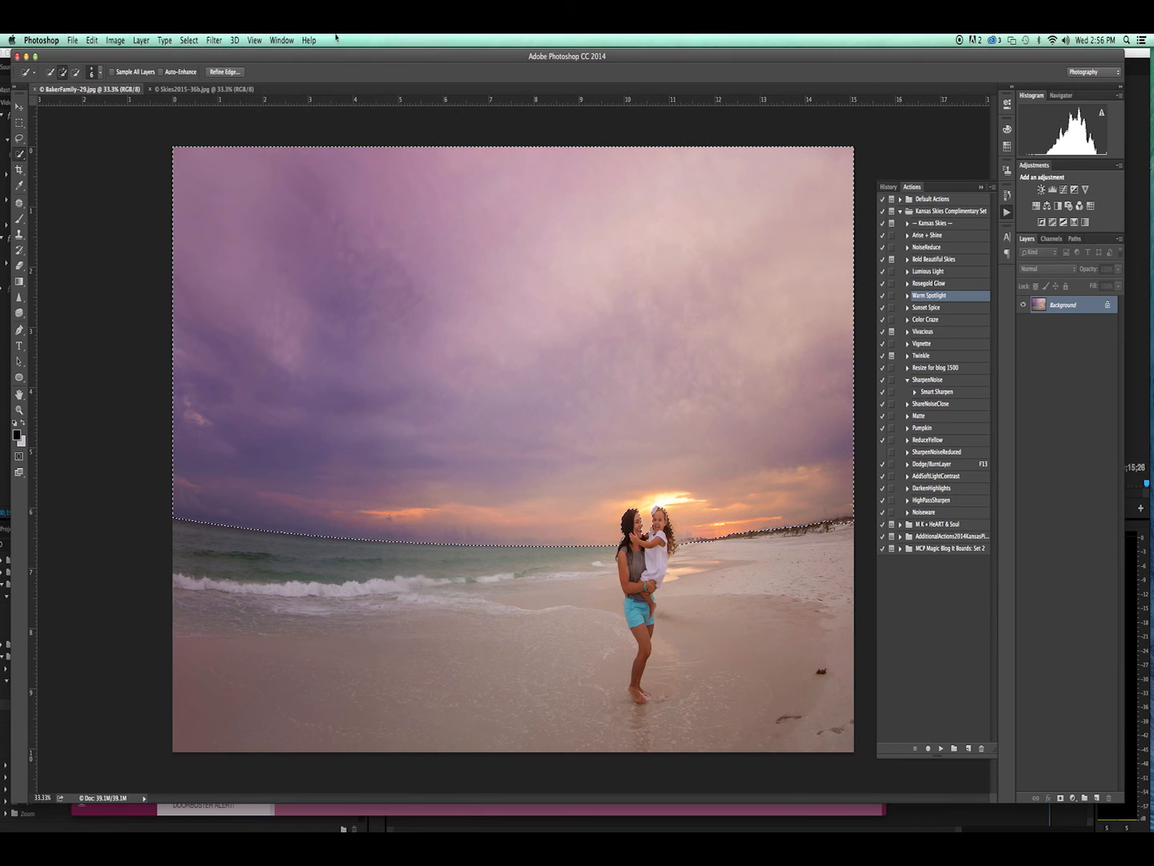
left_click(225, 73)
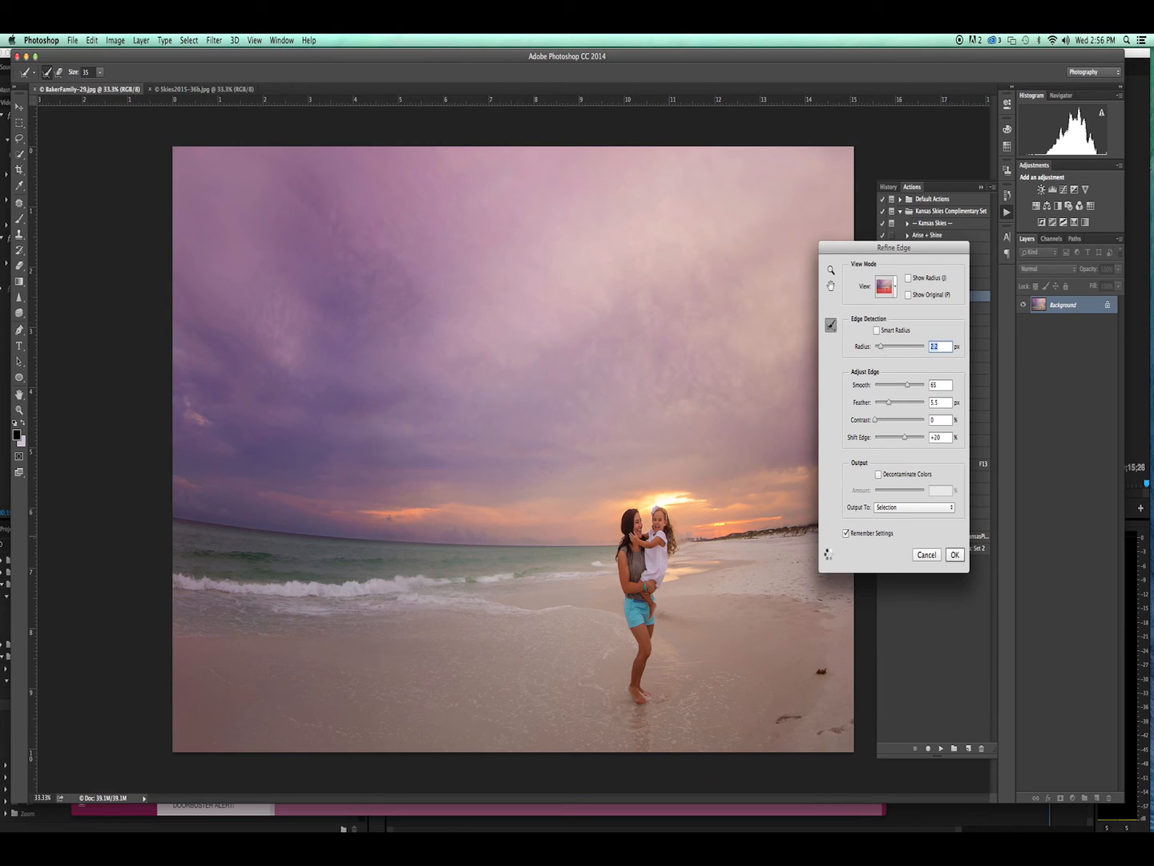
left_click_drag(652, 512, 657, 508)
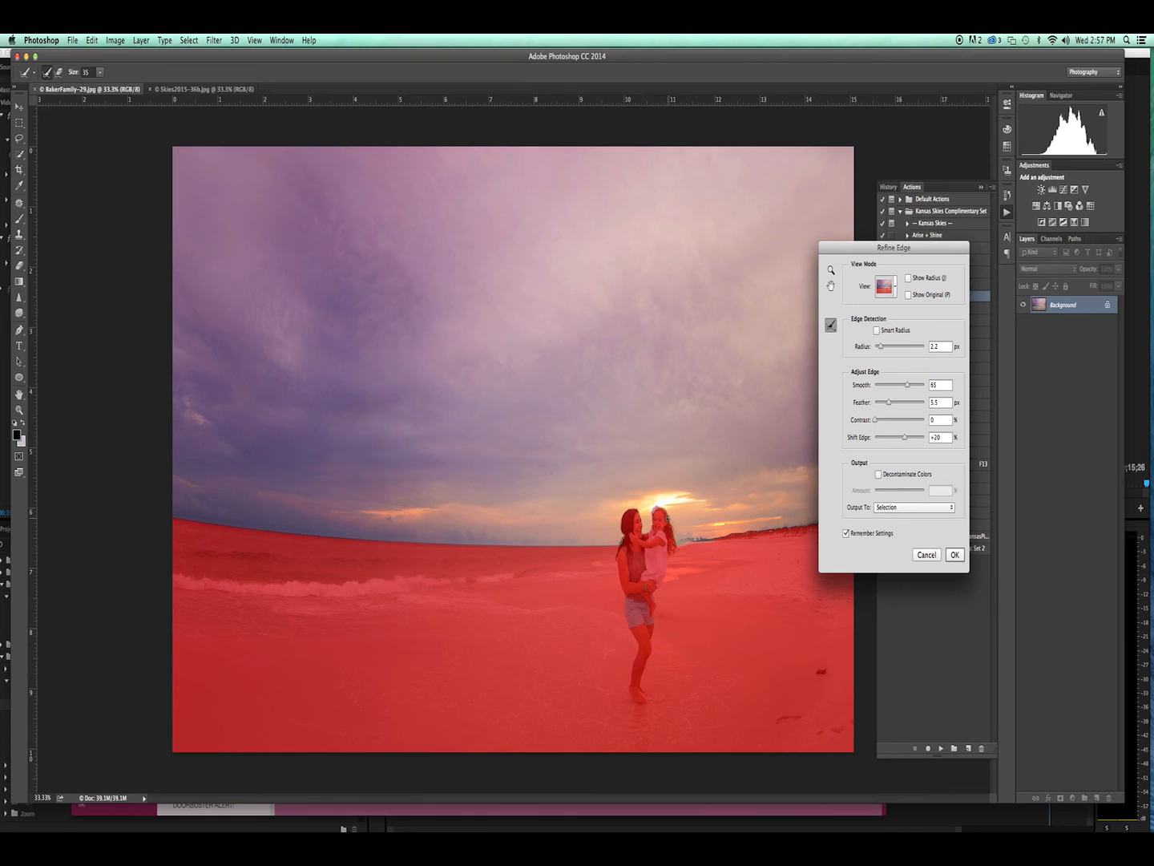
left_click_drag(922, 248, 1007, 265)
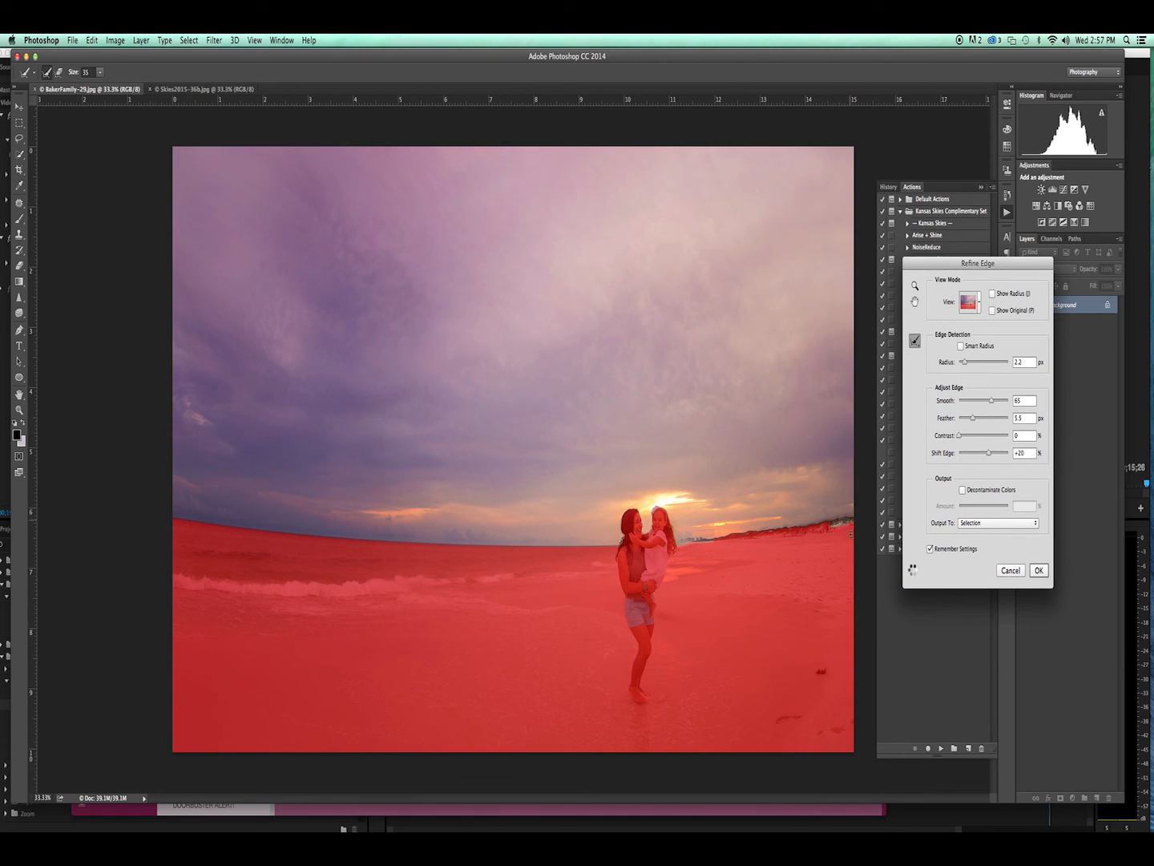
mouse_move(712, 543)
left_mouse_down()
mouse_move(676, 543)
mouse_move(720, 543)
left_mouse_up()
left_click(980, 307)
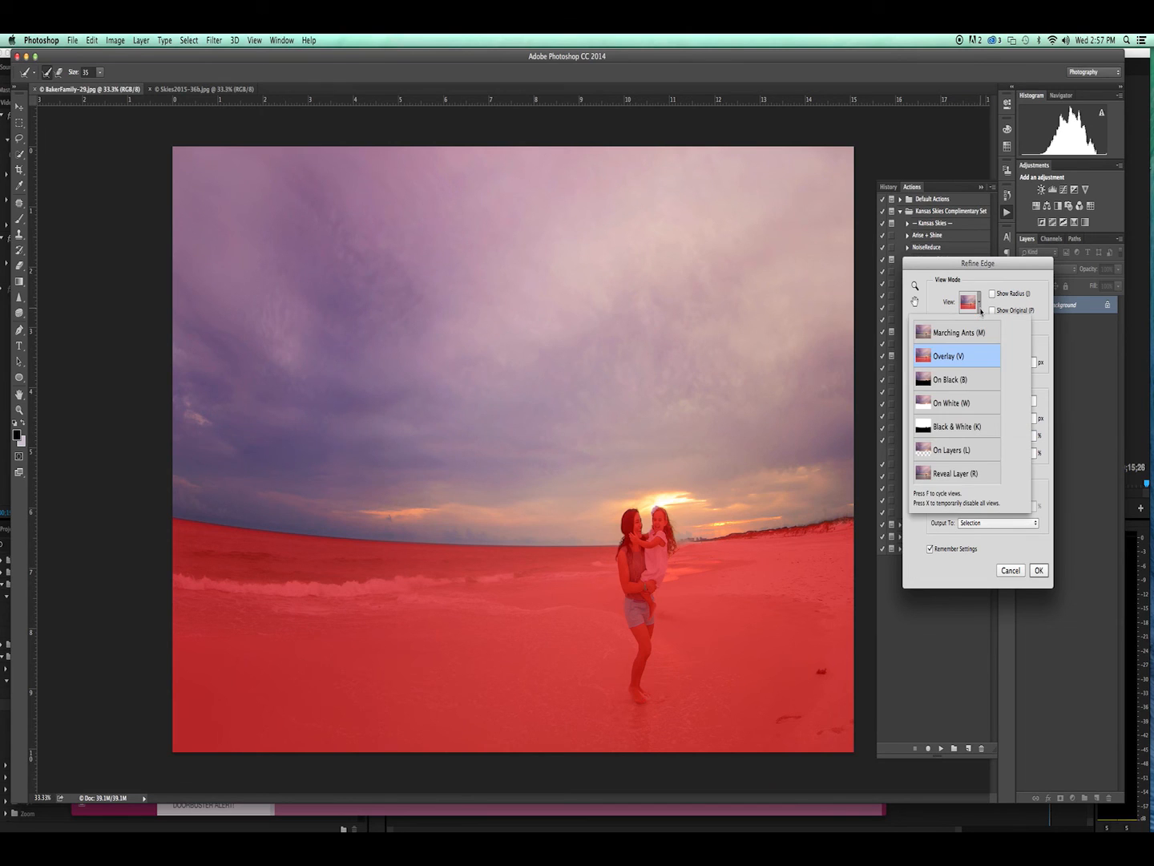
left_click(986, 283)
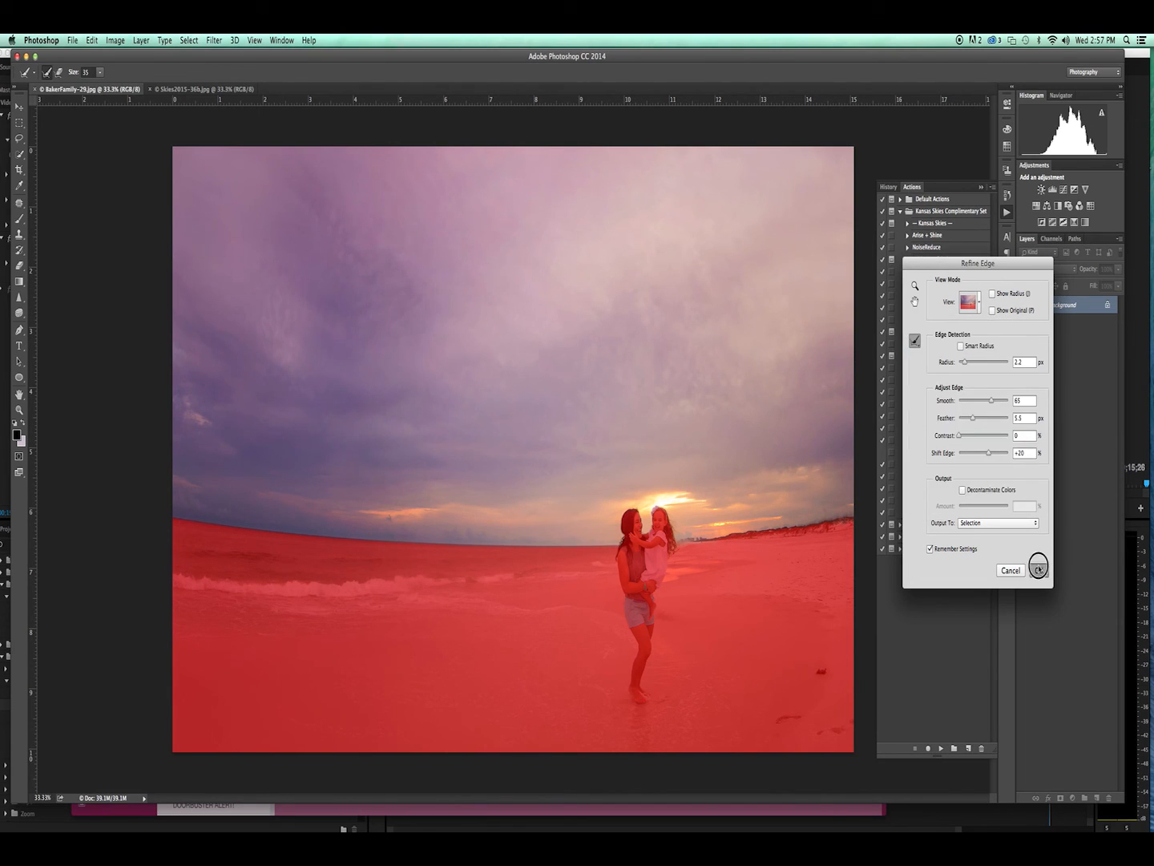
left_click(1039, 570)
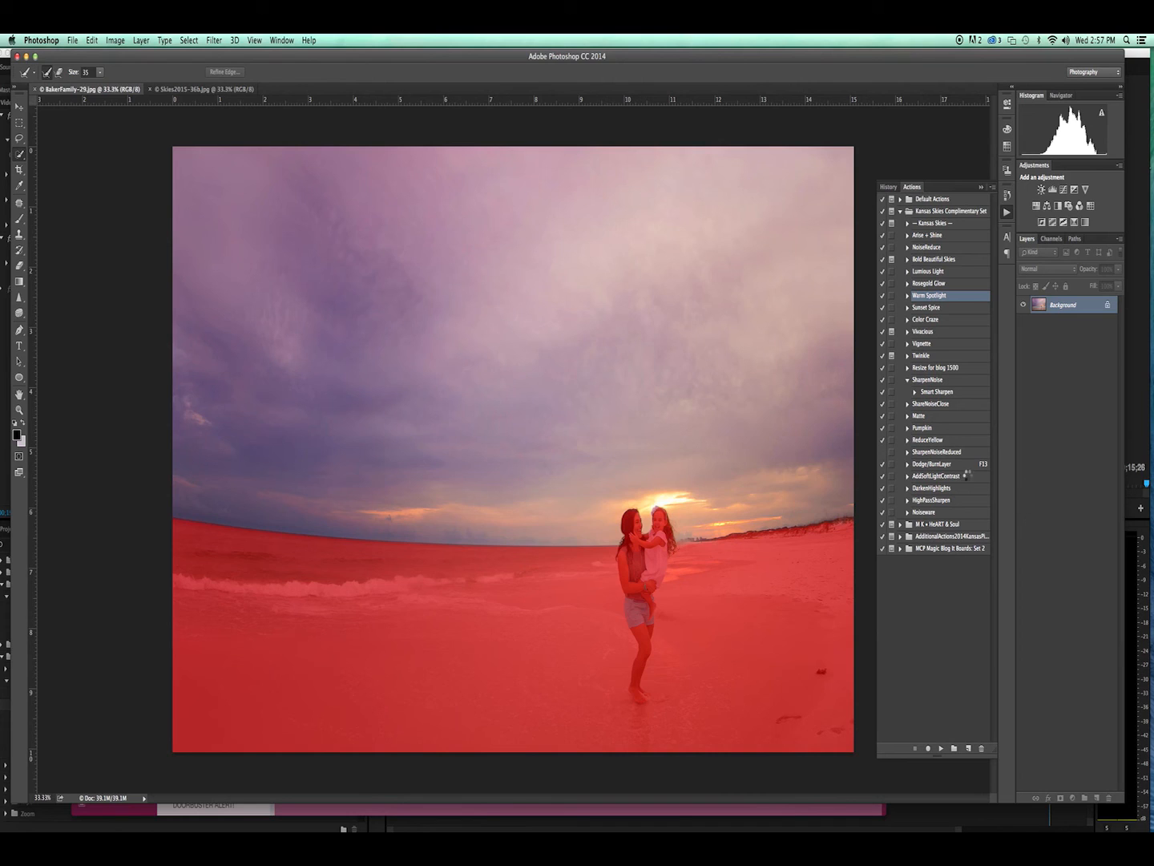
key("ctrl+j")
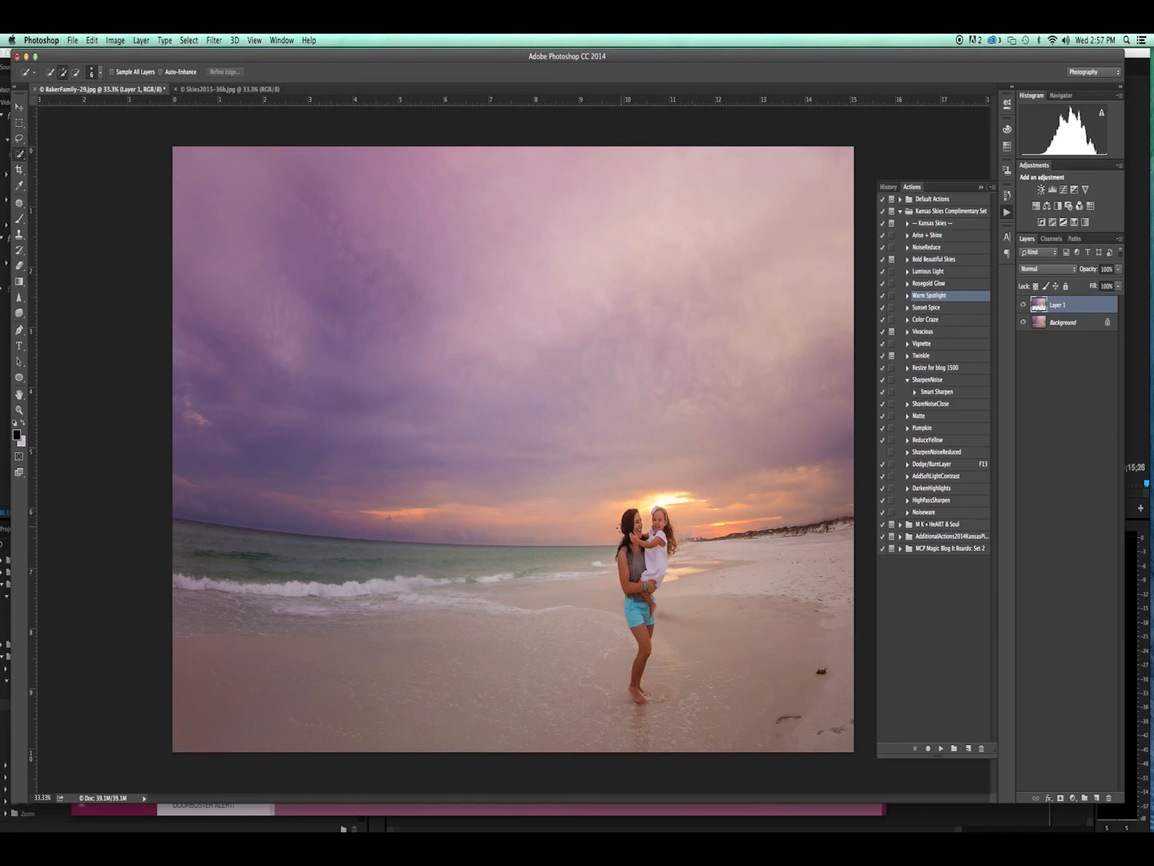
Bring the Skies2015-36b.jpg sunset sky into the beach photo as a new layer and clip it to the copied sky layer
key("v")
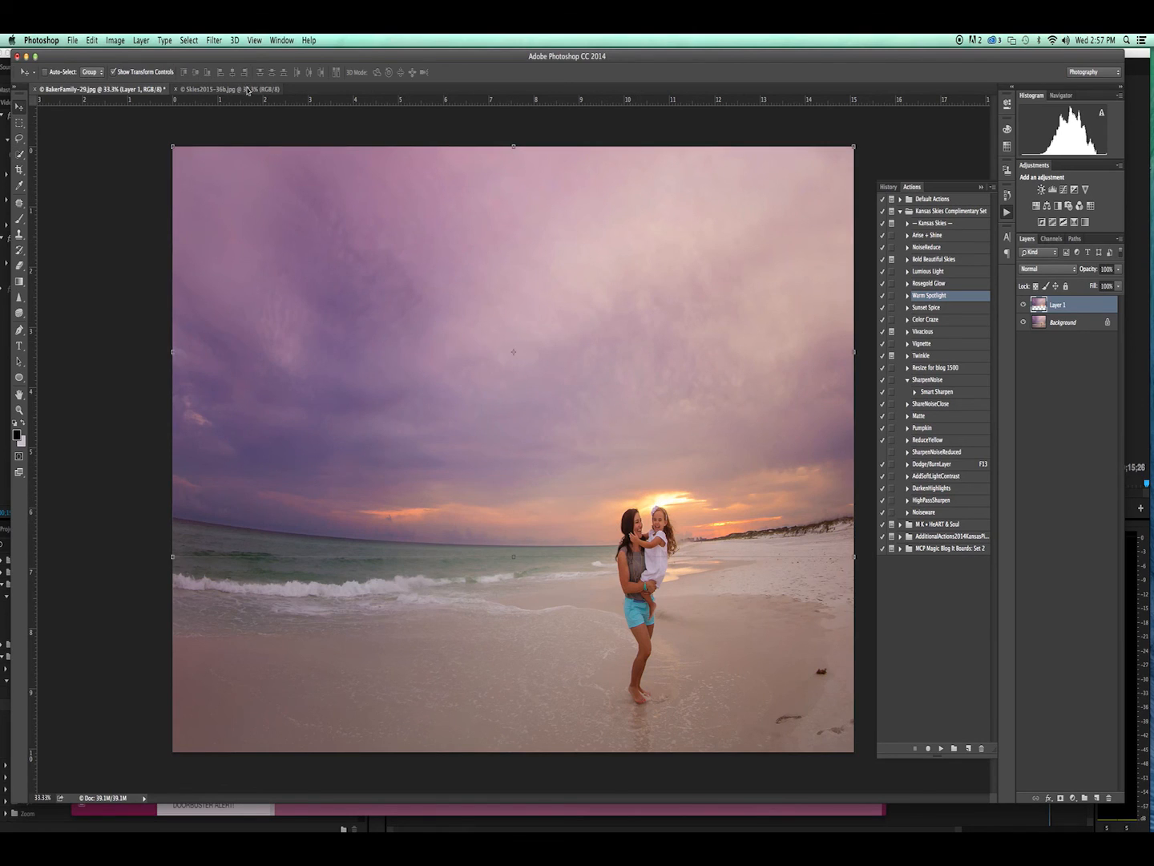
left_click_drag(251, 93, 278, 118)
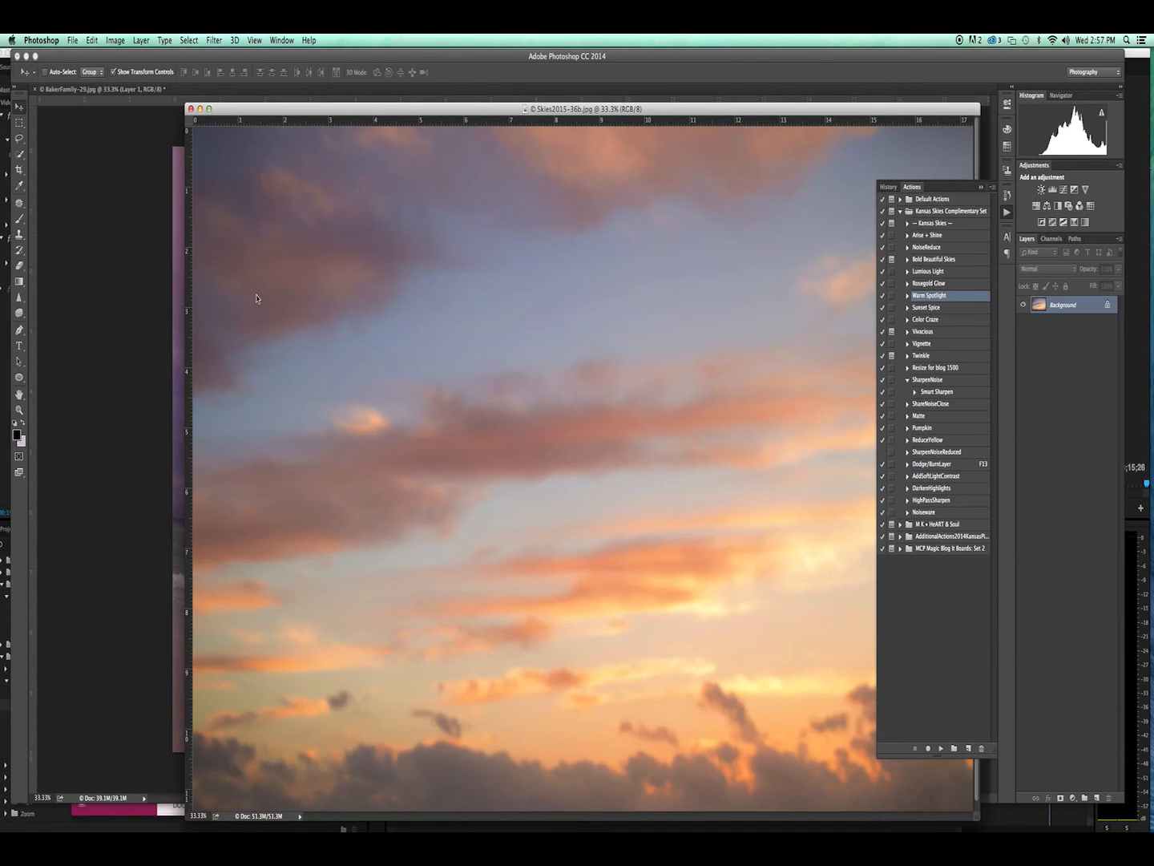
left_click(190, 300)
left_click_drag(193, 305, 195, 305)
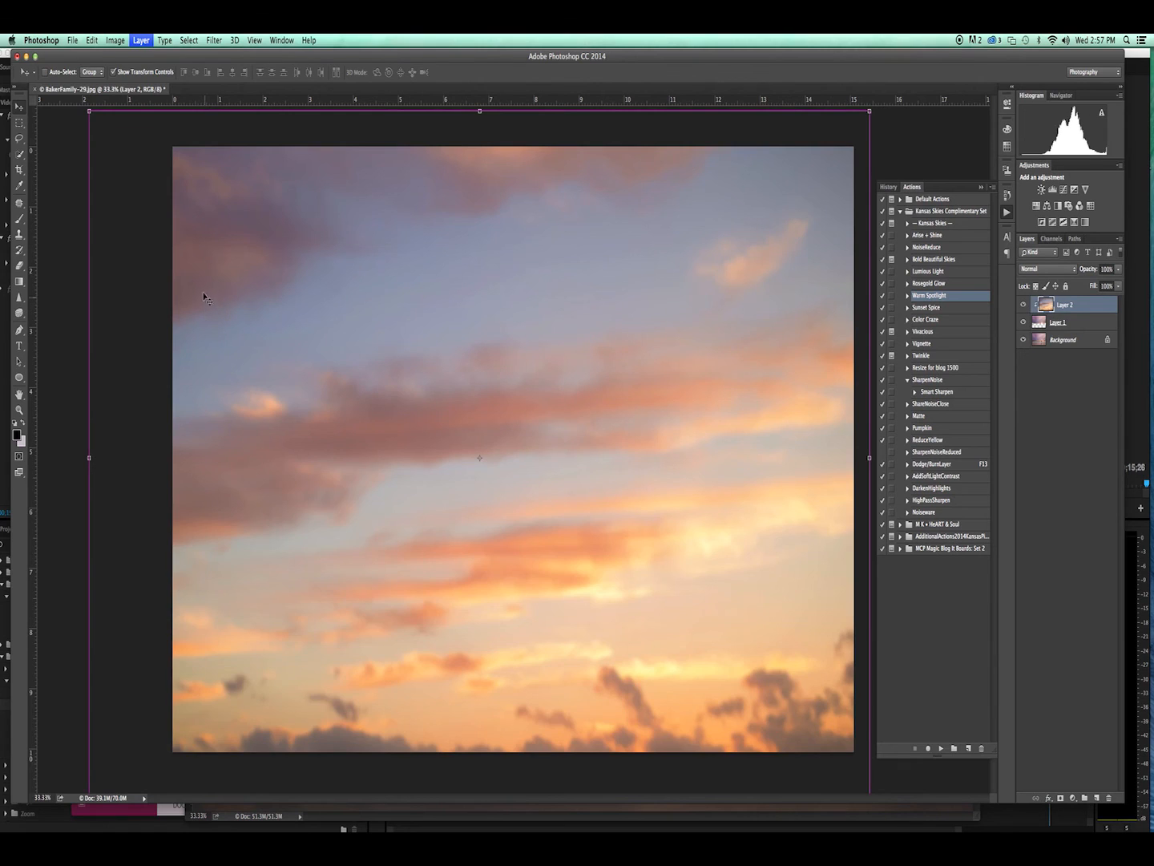
Scale down the sunset sky layer and position it so its clouds span the full photo width above the ocean horizon
left_click_drag(89, 110, 491, 548)
left_click_drag(253, 303, 186, 294)
left_click_drag(531, 471, 915, 631)
left_click_drag(748, 625, 764, 539)
key("Return")
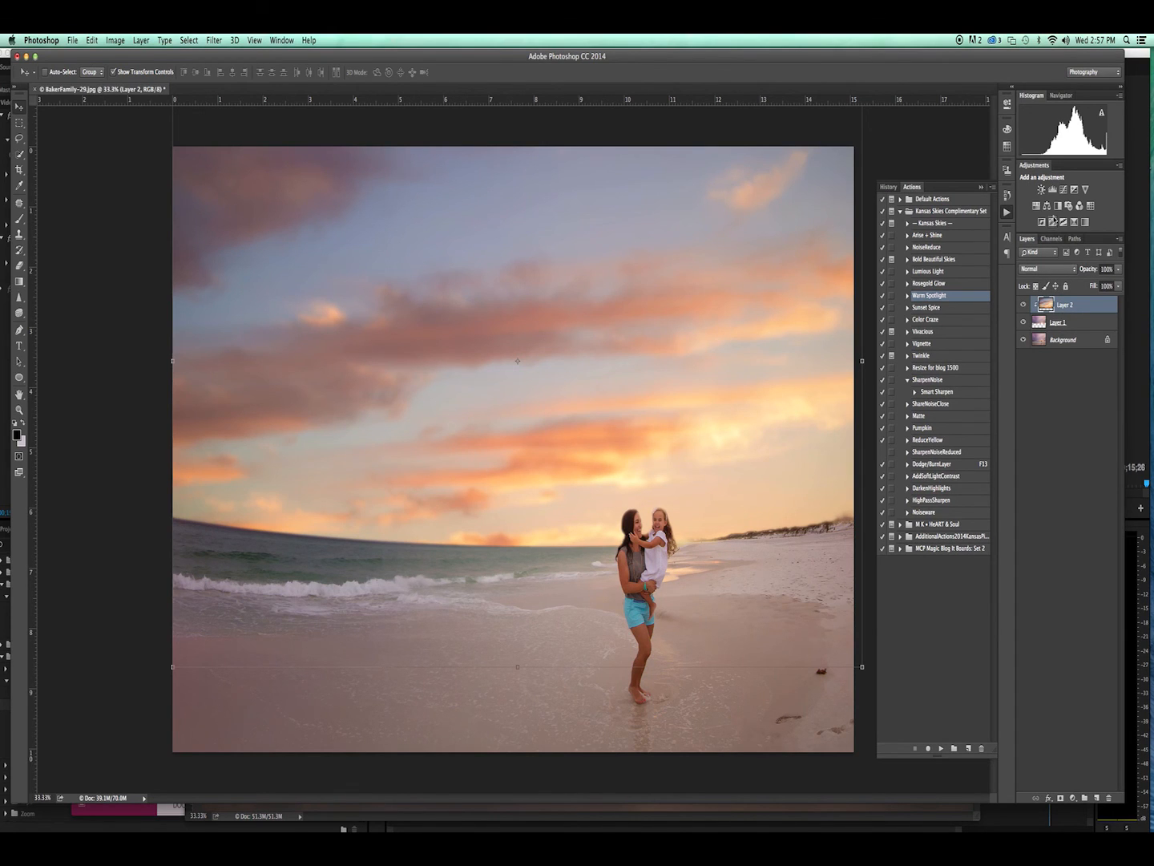
Add a Color Balance adjustment clipped to the sky, with midtones Magenta/Green at -39 and Yellow/Blue at +2
left_click(1047, 206)
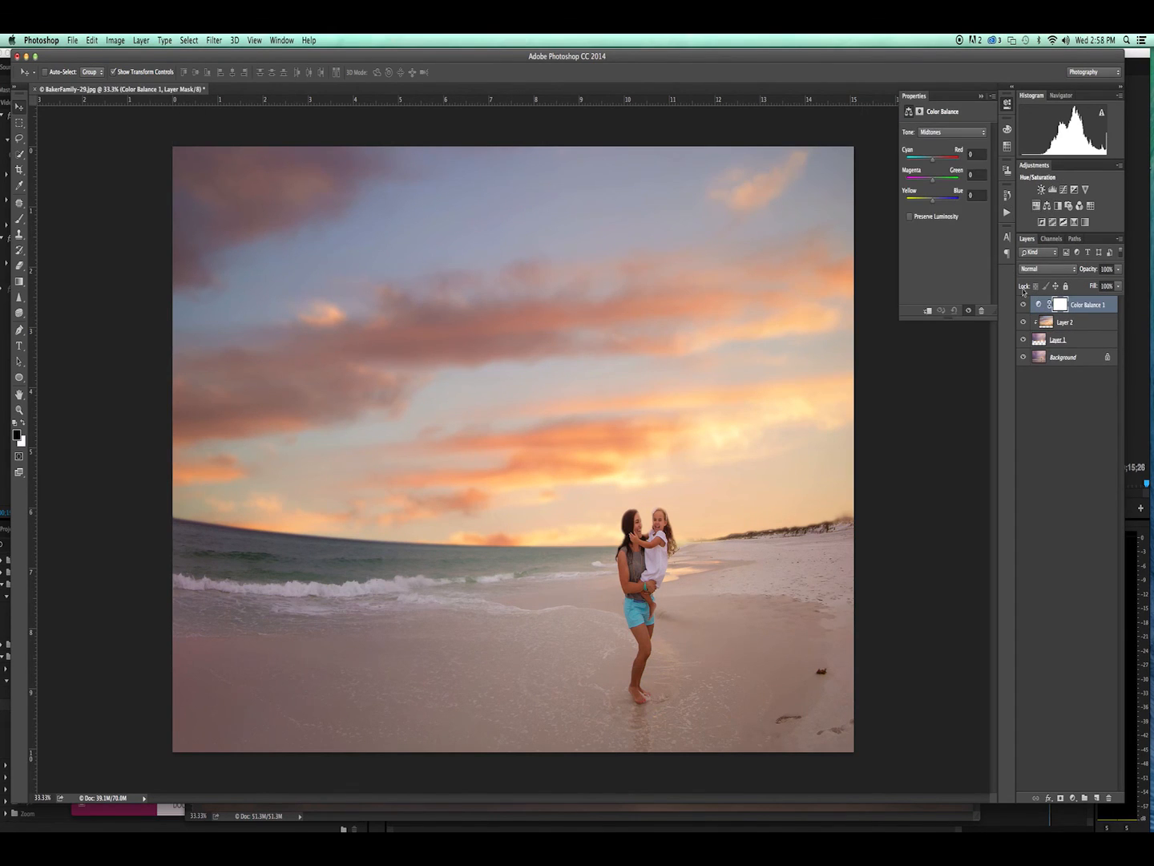
left_click(928, 310)
mouse_move(932, 180)
left_mouse_down()
mouse_move(921, 179)
mouse_move(933, 204)
left_mouse_up()
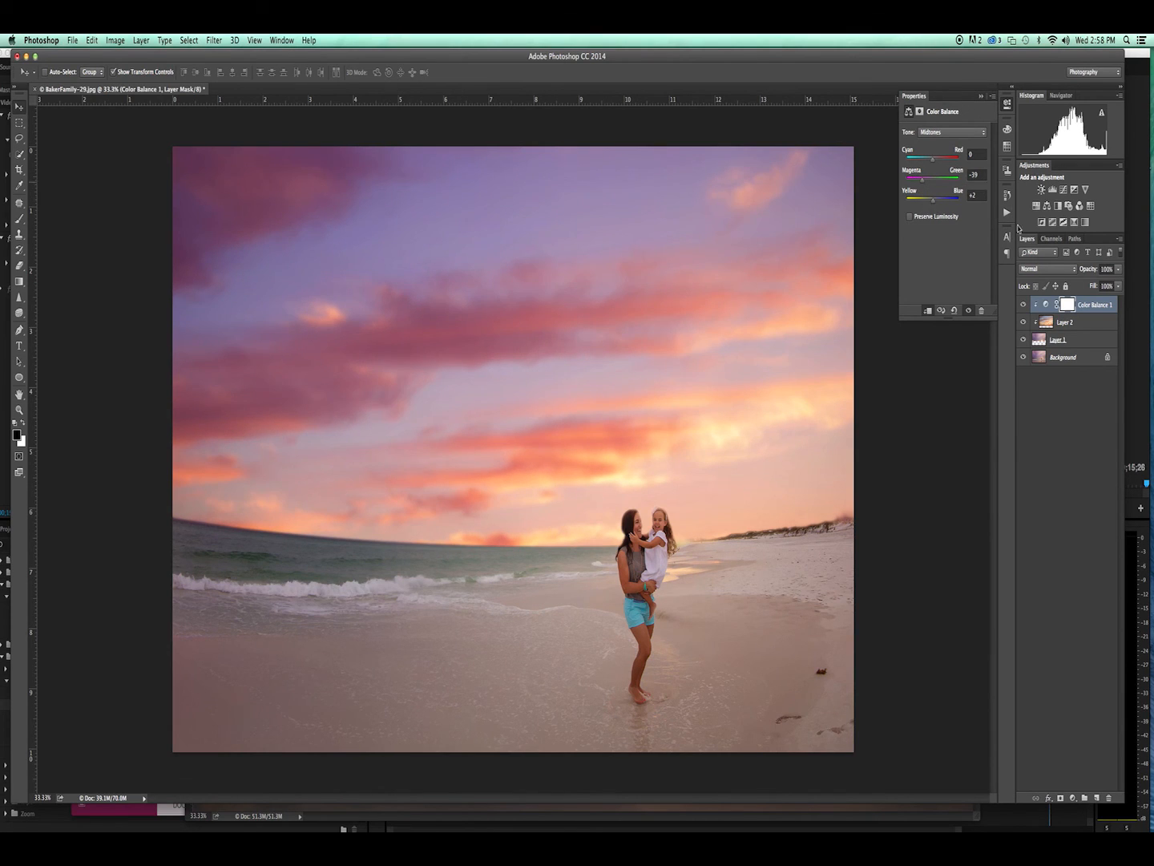
Add a layer mask to the sunset sky layer and lower the layer's opacity to 66%
left_click(1090, 321)
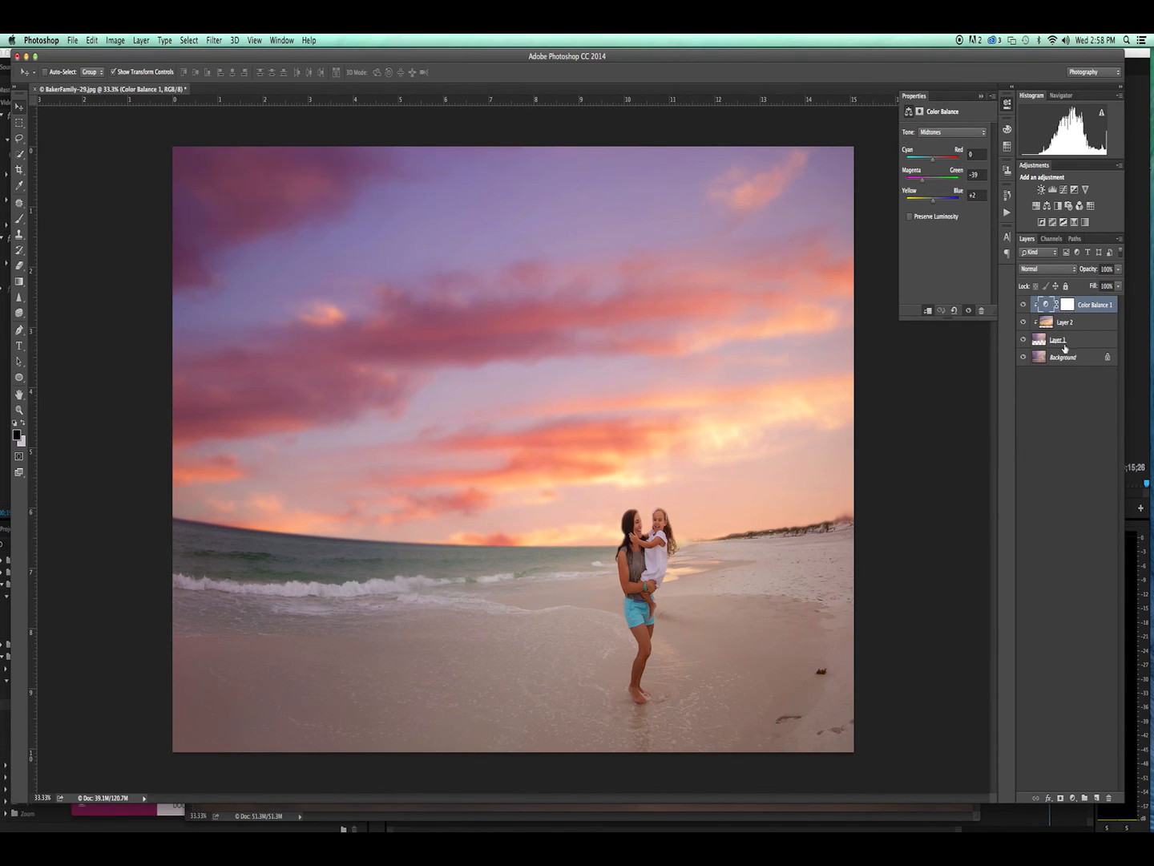
left_click(1061, 797)
left_click(1118, 268)
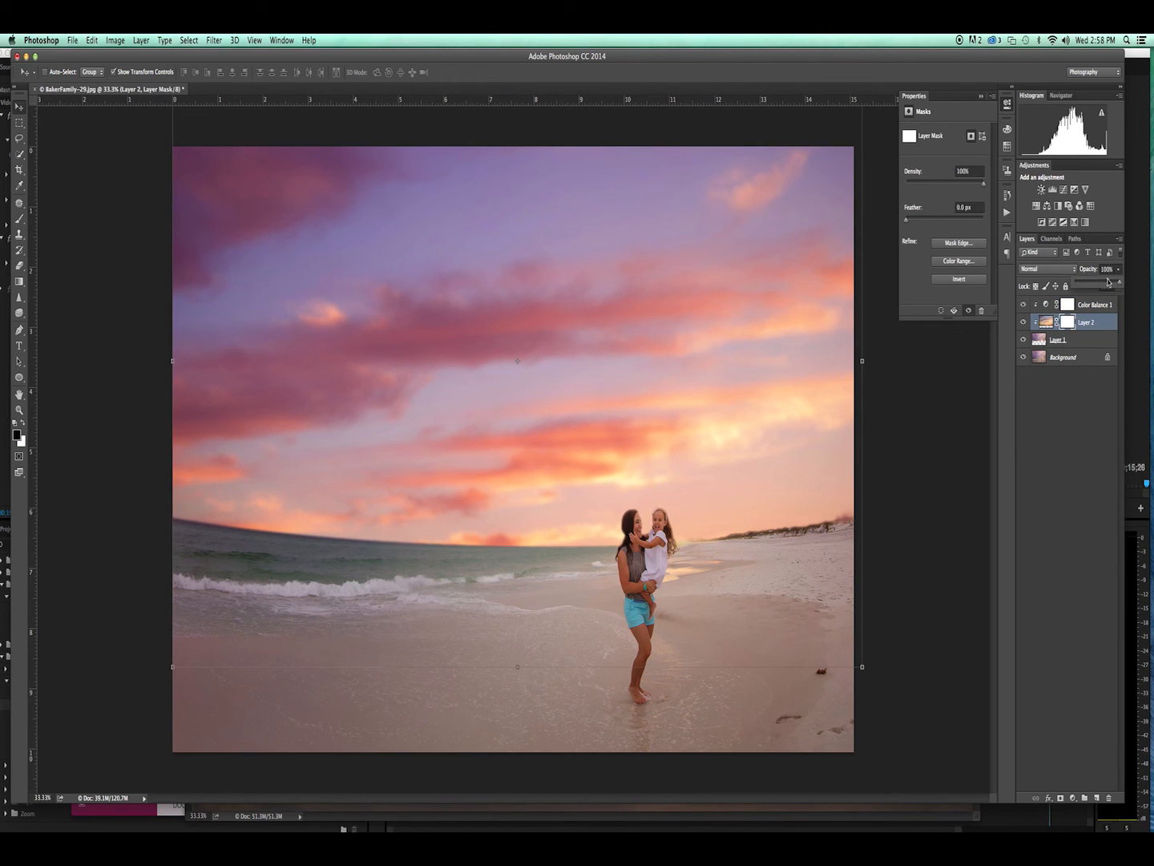
left_click_drag(1117, 281, 1104, 281)
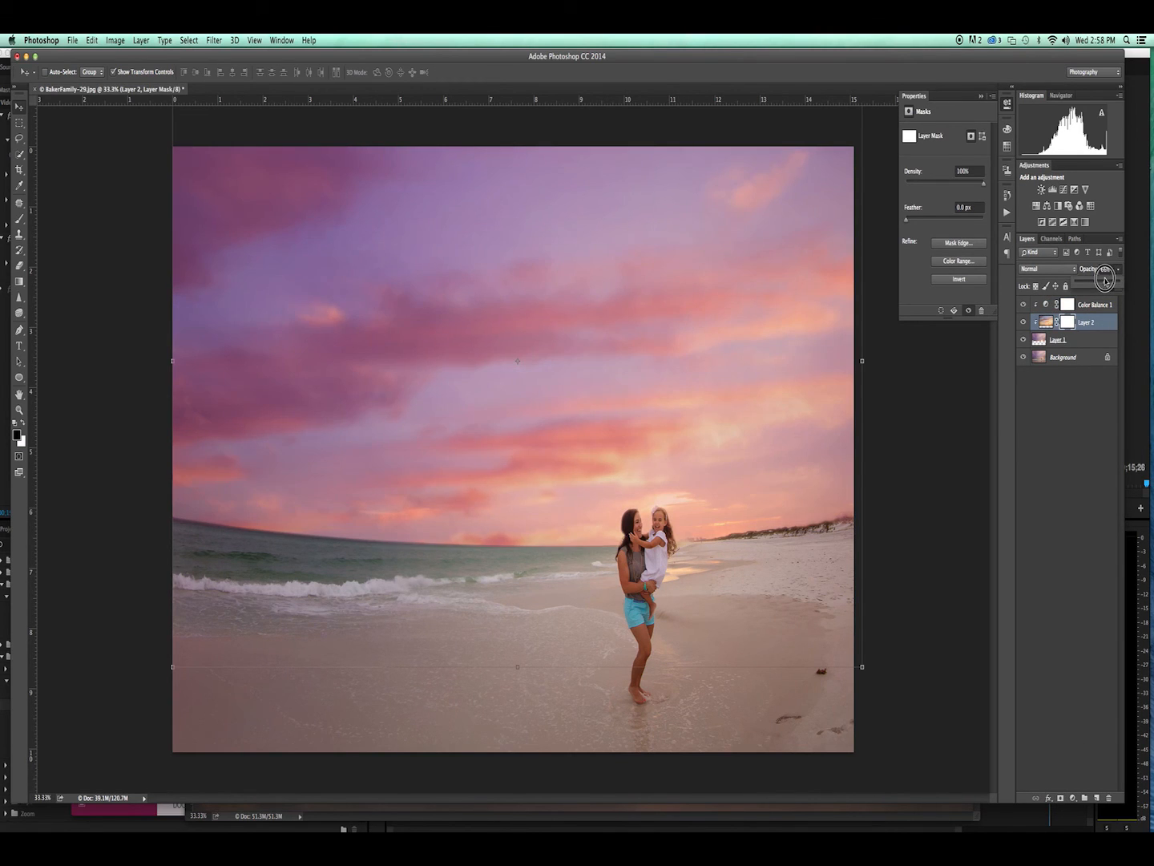
left_click(1082, 323)
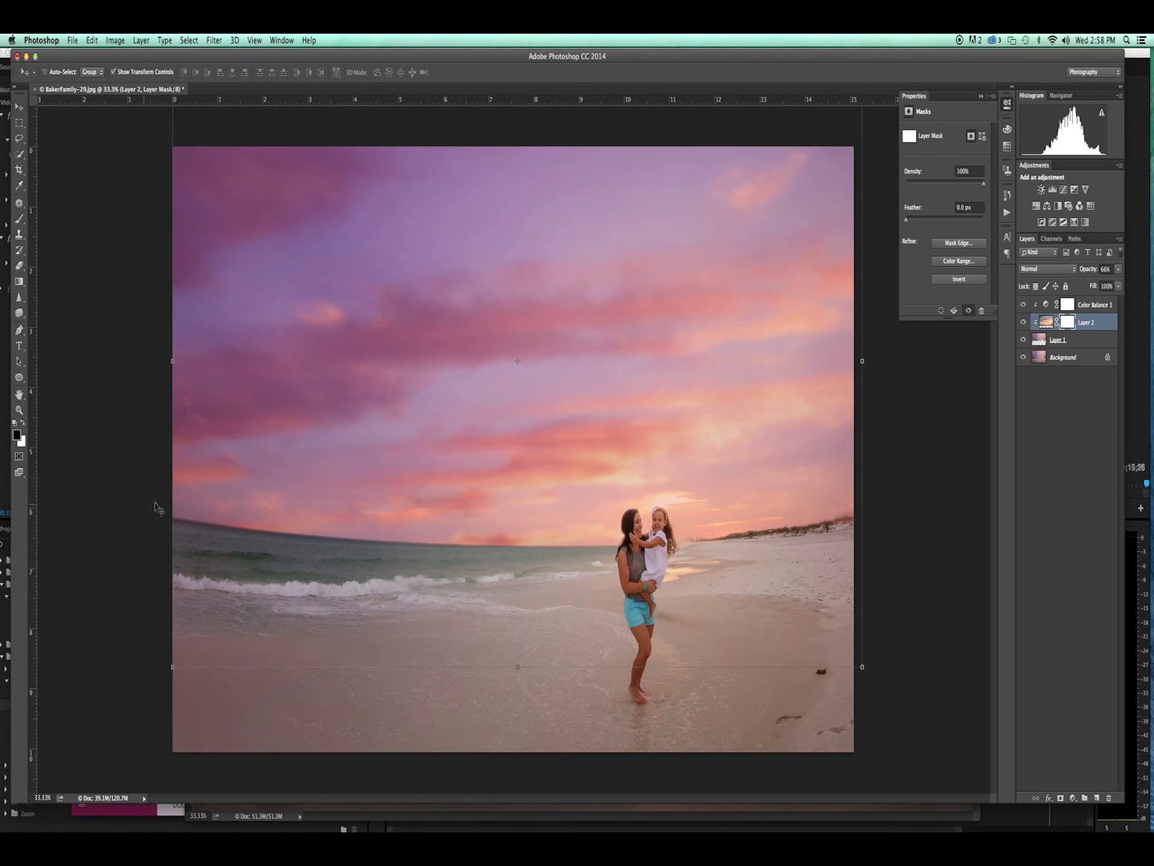
Paint black at 22% brush opacity on the sky mask along the horizon and around the sun to reveal the original glow
key("b")
mouse_move(193, 514)
left_mouse_down()
mouse_move(562, 554)
mouse_move(749, 507)
left_mouse_up()
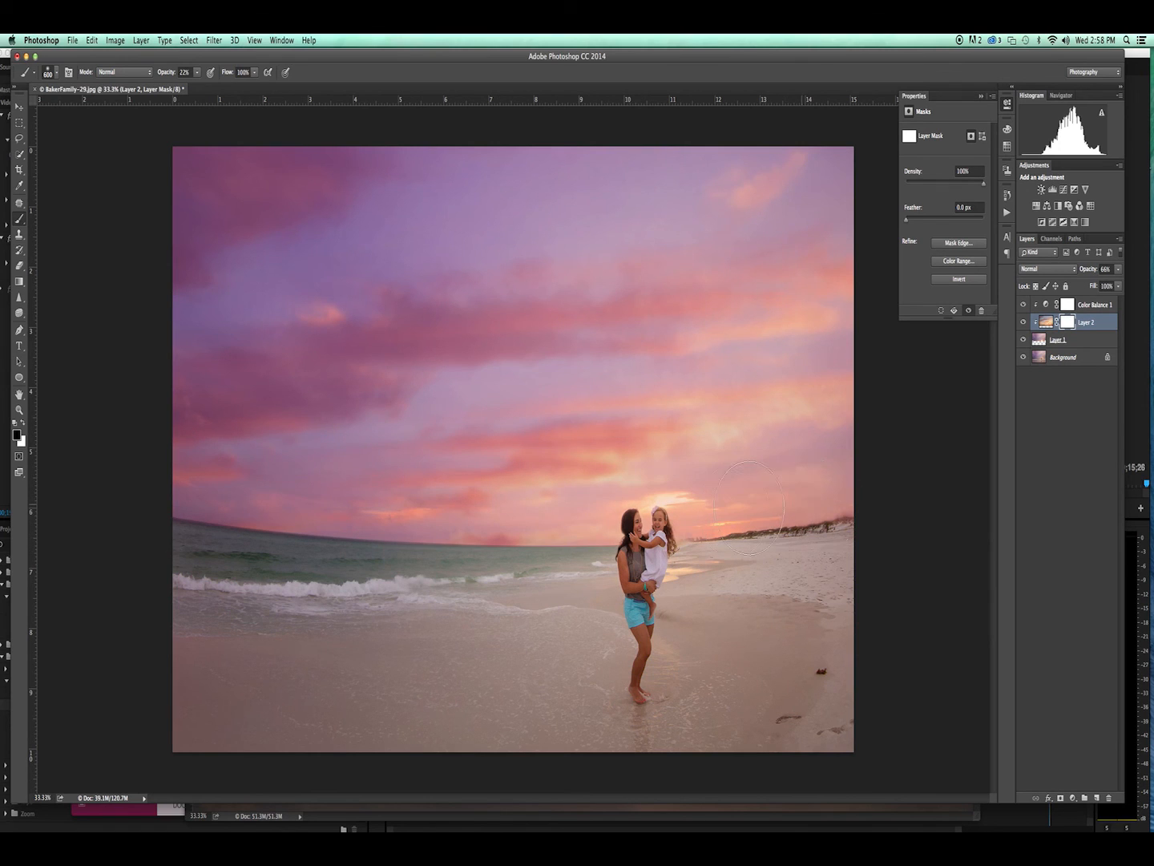
mouse_move(611, 533)
left_mouse_down()
mouse_move(474, 525)
mouse_move(130, 468)
mouse_move(745, 511)
left_mouse_up()
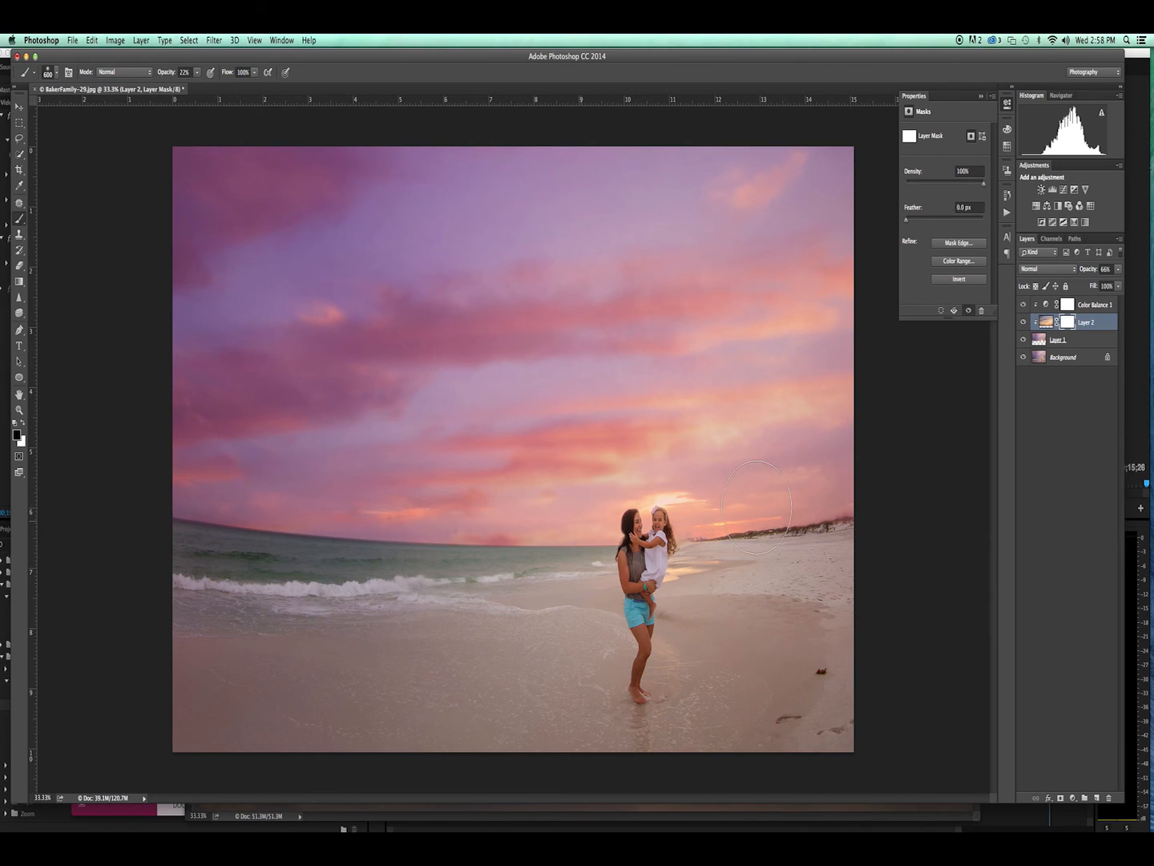
mouse_move(631, 515)
left_mouse_down()
mouse_move(250, 484)
mouse_move(862, 484)
mouse_move(741, 492)
mouse_move(863, 473)
mouse_move(299, 482)
mouse_move(858, 483)
mouse_move(648, 512)
mouse_move(207, 474)
mouse_move(806, 505)
mouse_move(850, 464)
mouse_move(740, 478)
left_mouse_up()
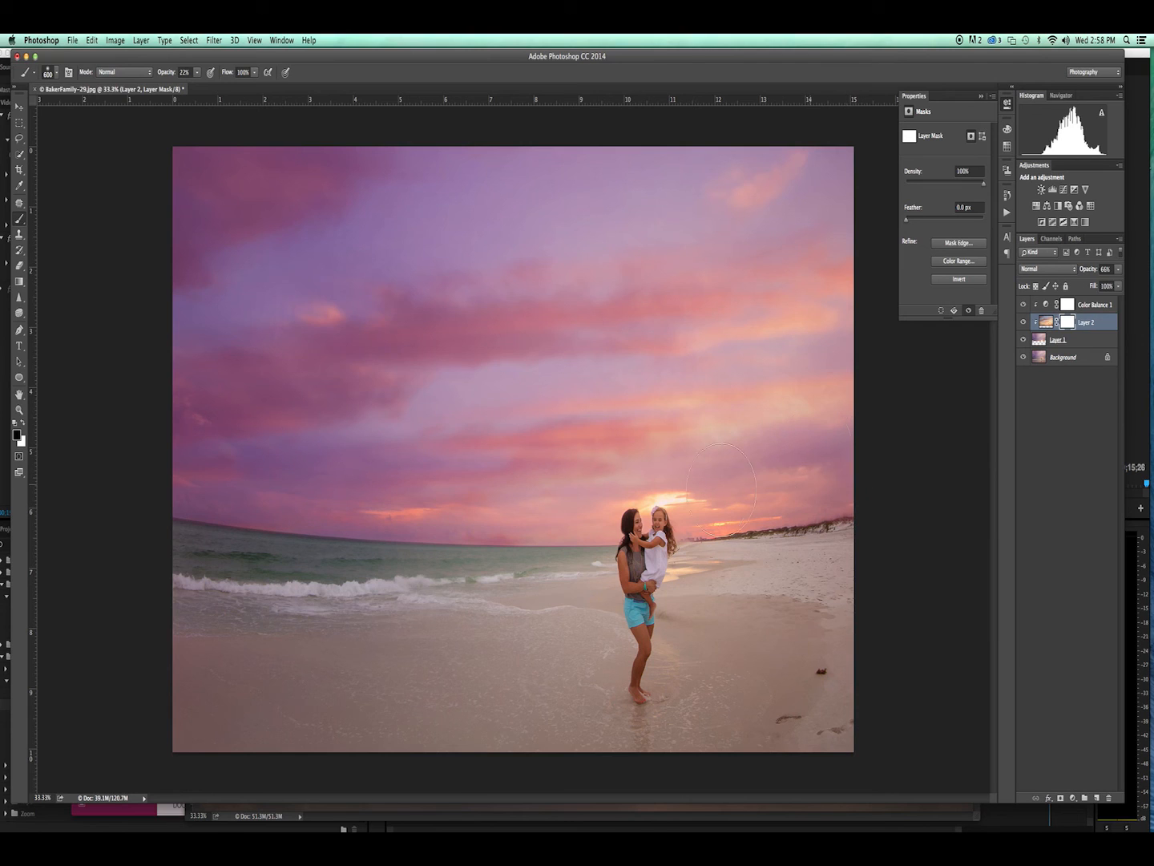
mouse_move(570, 519)
left_mouse_down()
mouse_move(309, 464)
mouse_move(162, 473)
mouse_move(366, 506)
mouse_move(774, 512)
mouse_move(841, 496)
mouse_move(412, 490)
mouse_move(161, 462)
mouse_move(284, 412)
mouse_move(872, 502)
left_mouse_up()
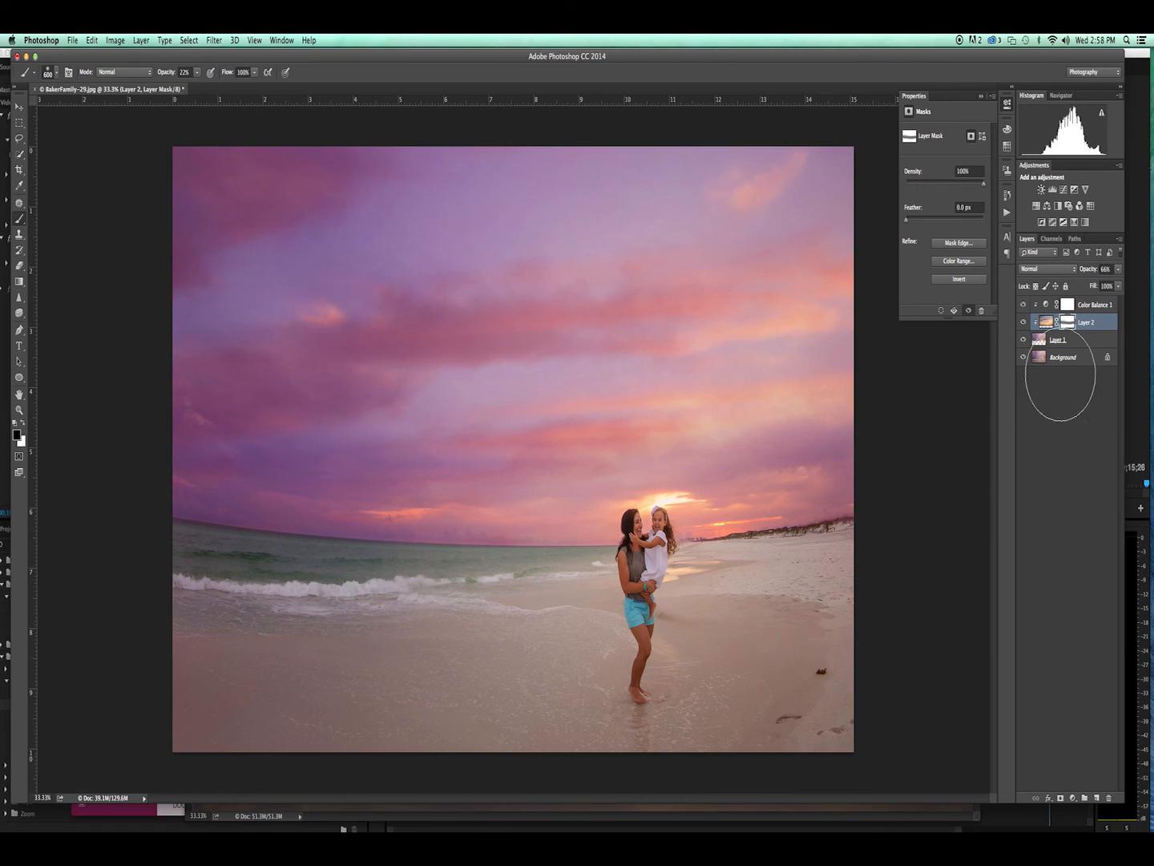
Compare the sky with and without the color shift by switching the Color Balance layer off and on
left_click(1022, 304)
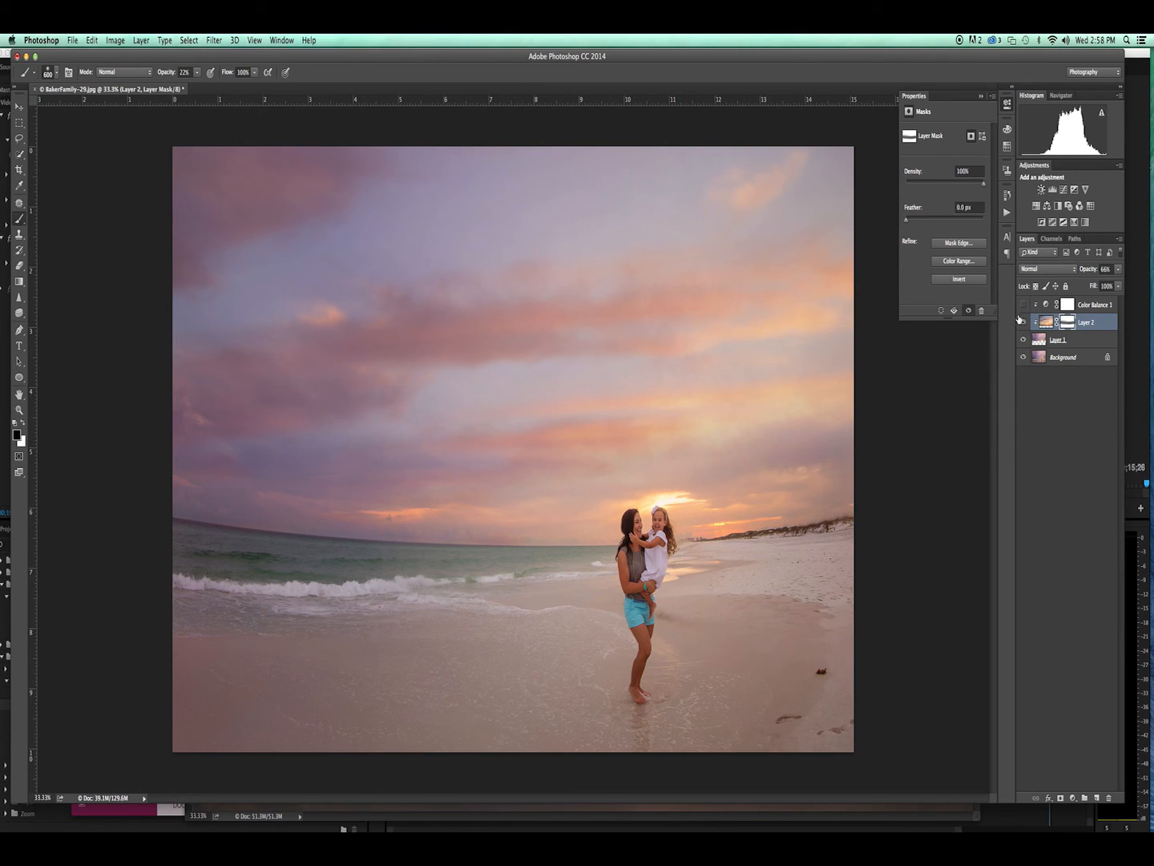
left_click(1023, 304)
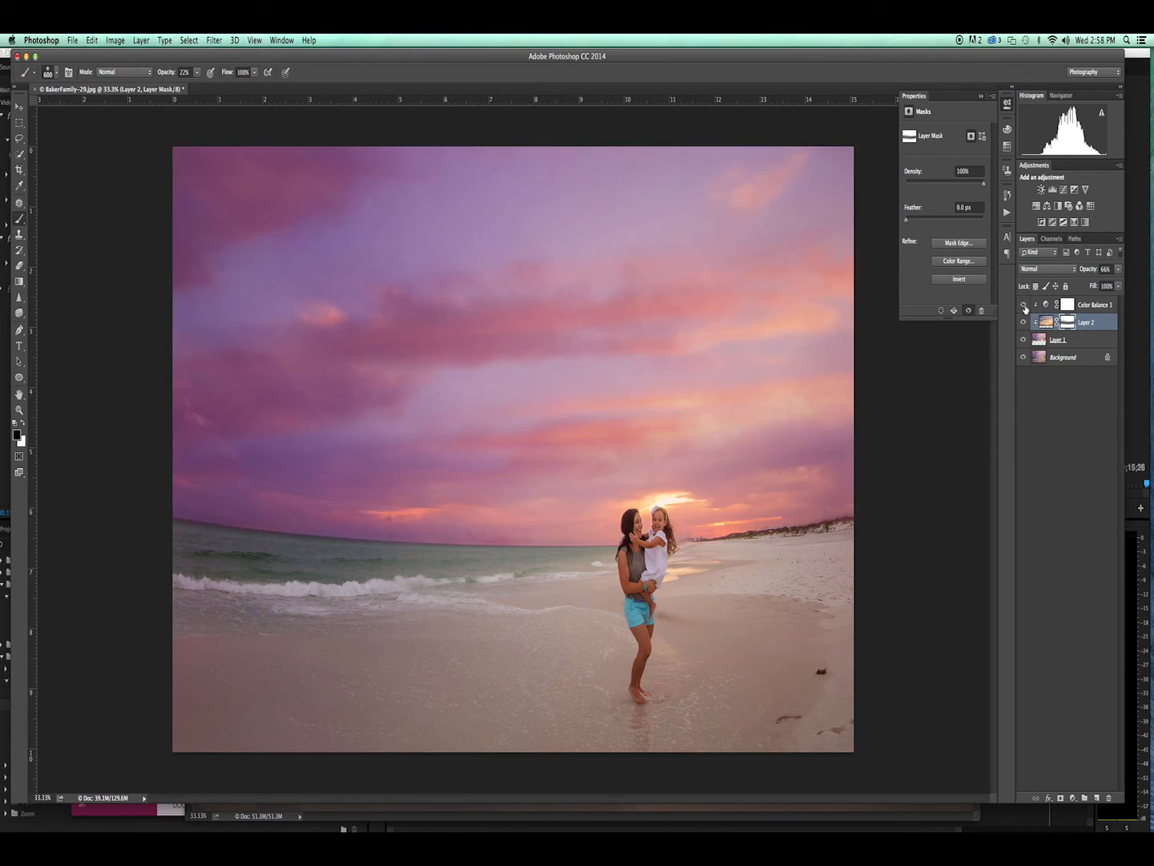
left_click(1024, 305)
left_click(1023, 305)
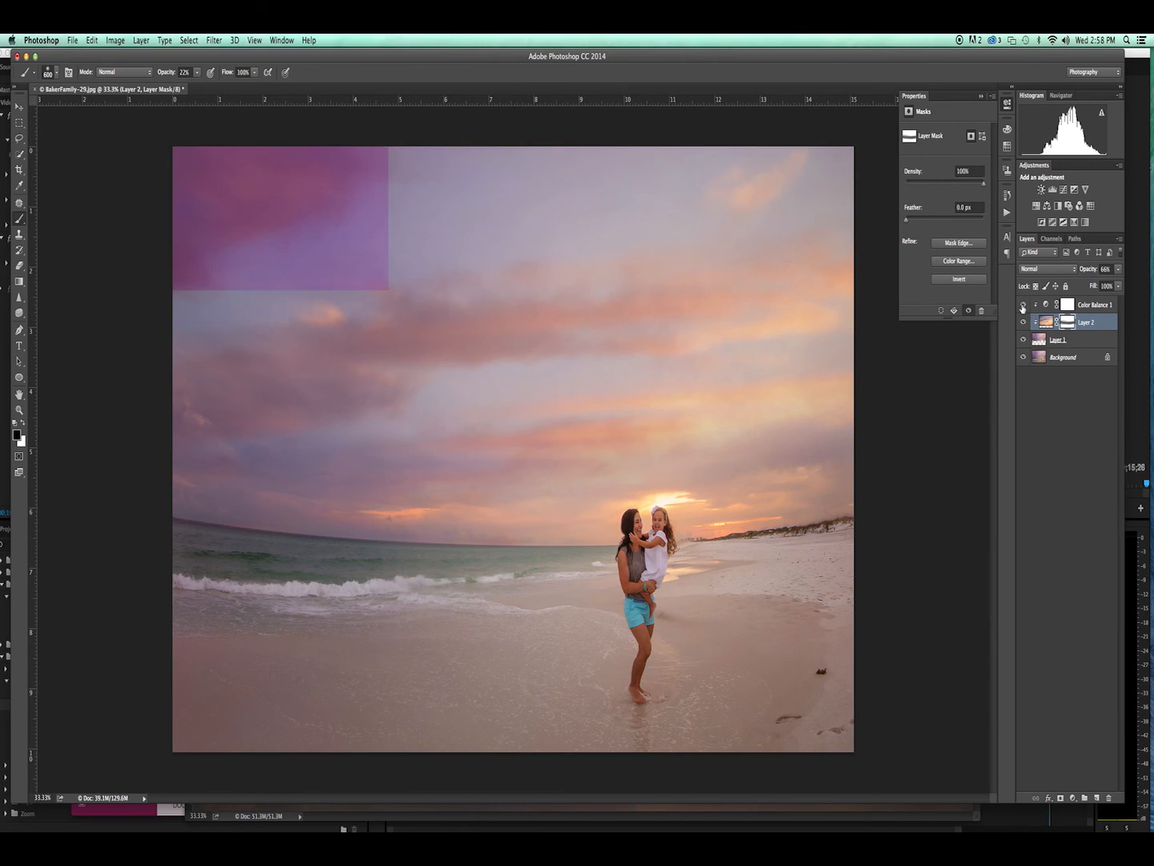